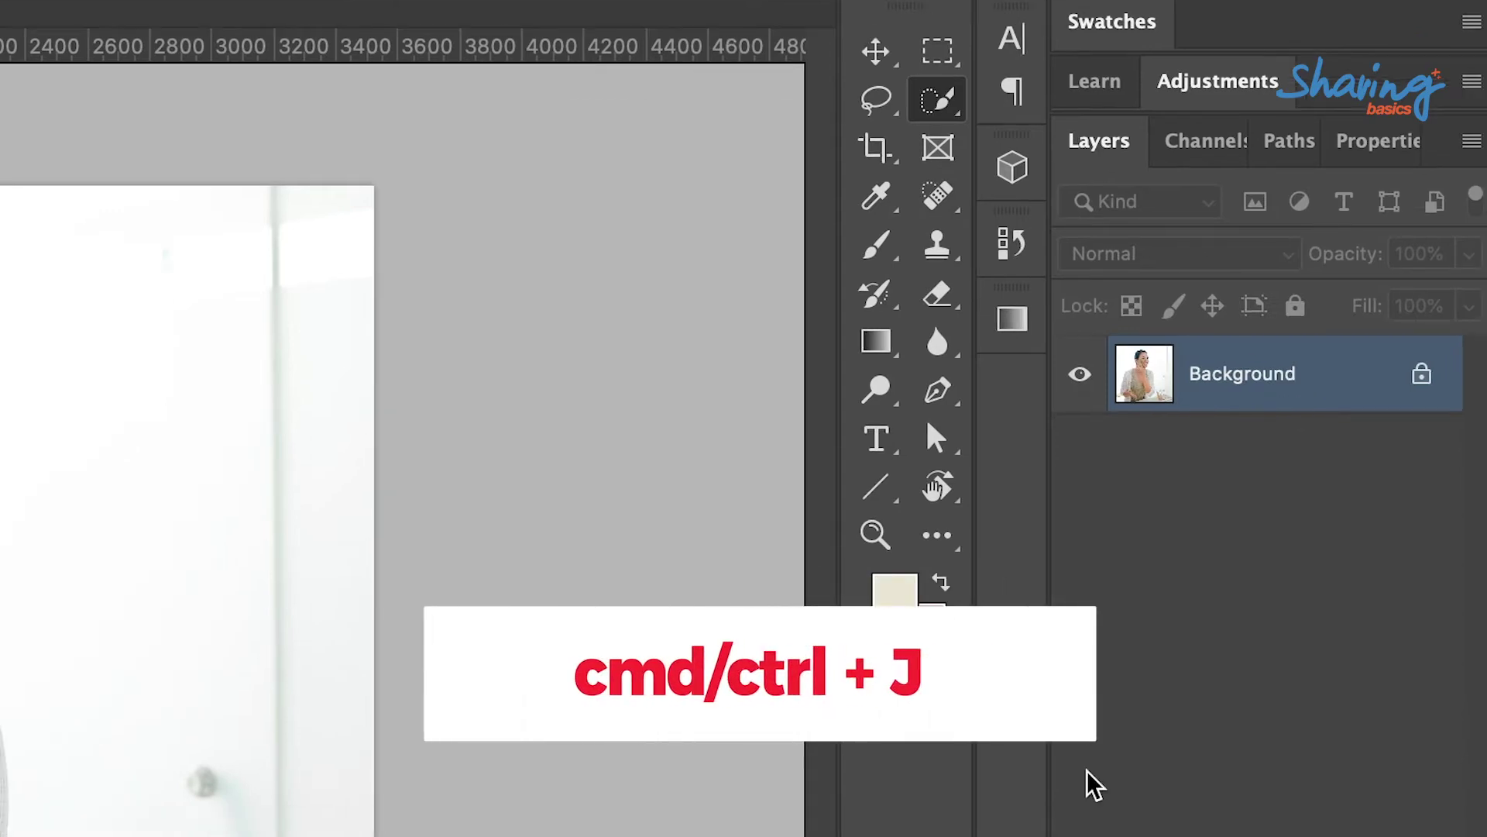
# Apply Remove Background to a duplicate of the Background layer, with the original layer hidden.
pyautogui.hotkey('ctrl', 'j')
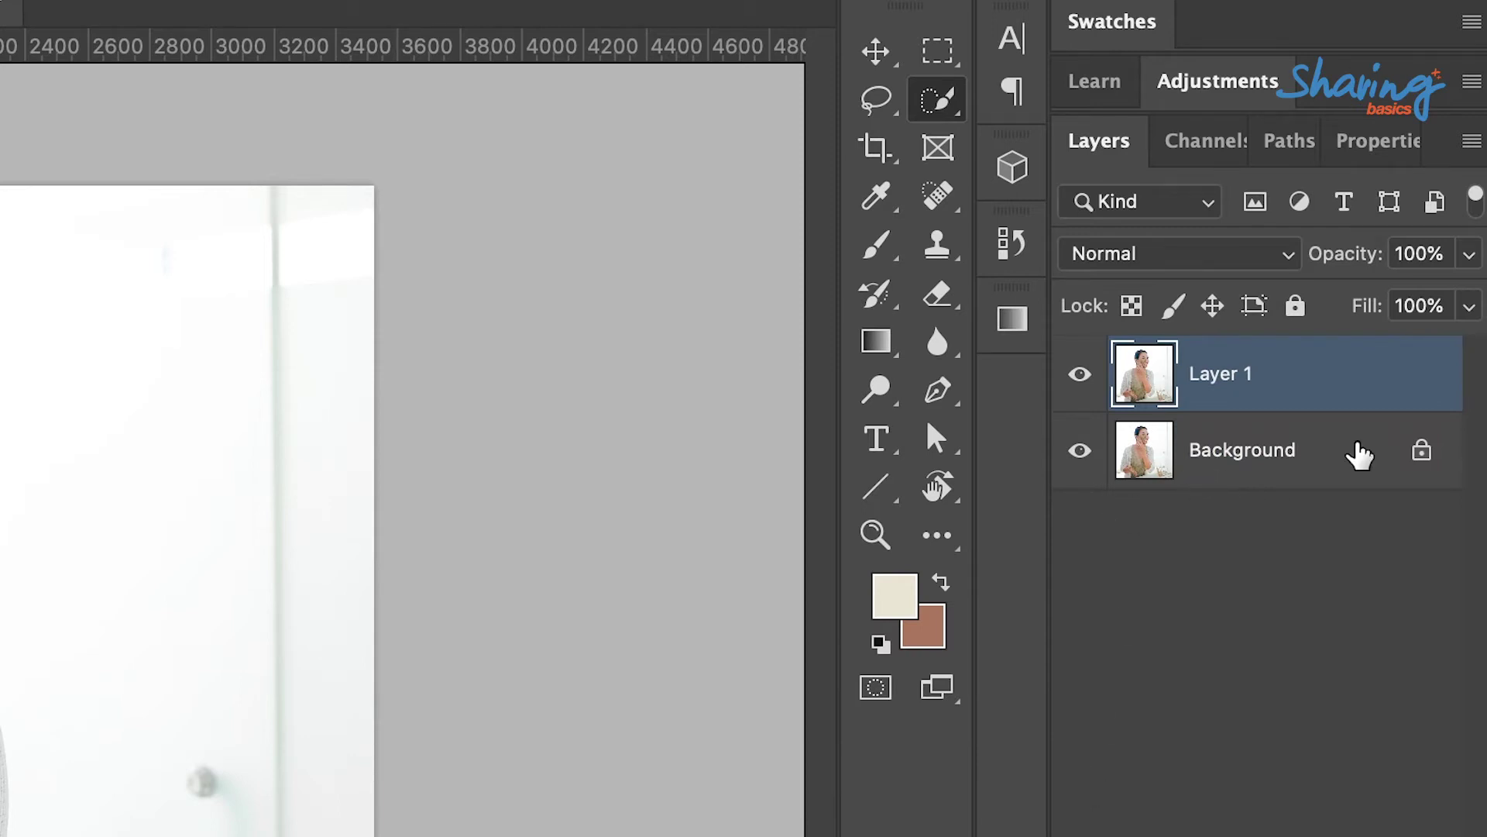
pyautogui.click(1079, 450)
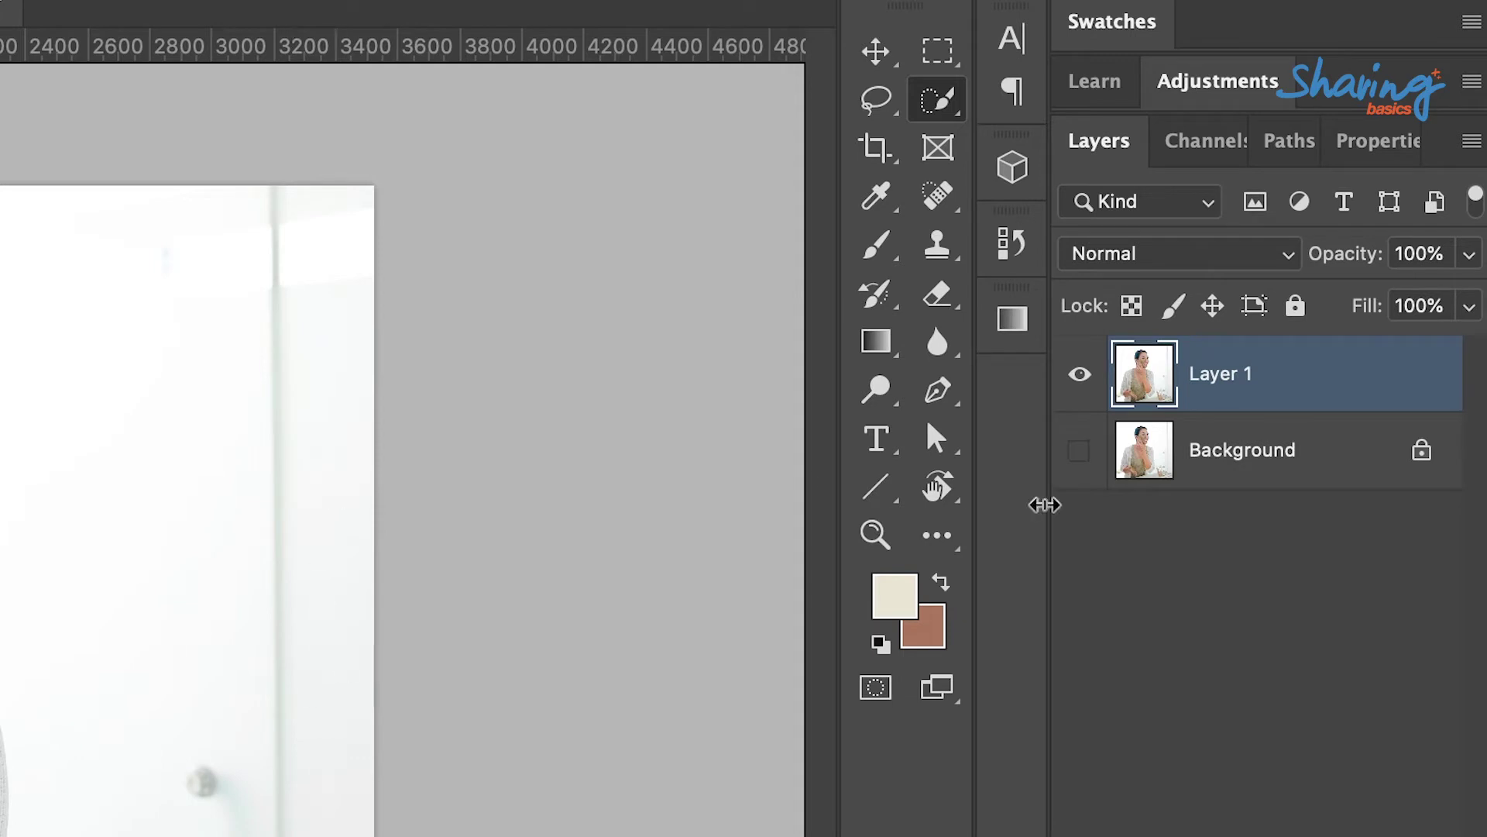
pyautogui.click(1377, 147)
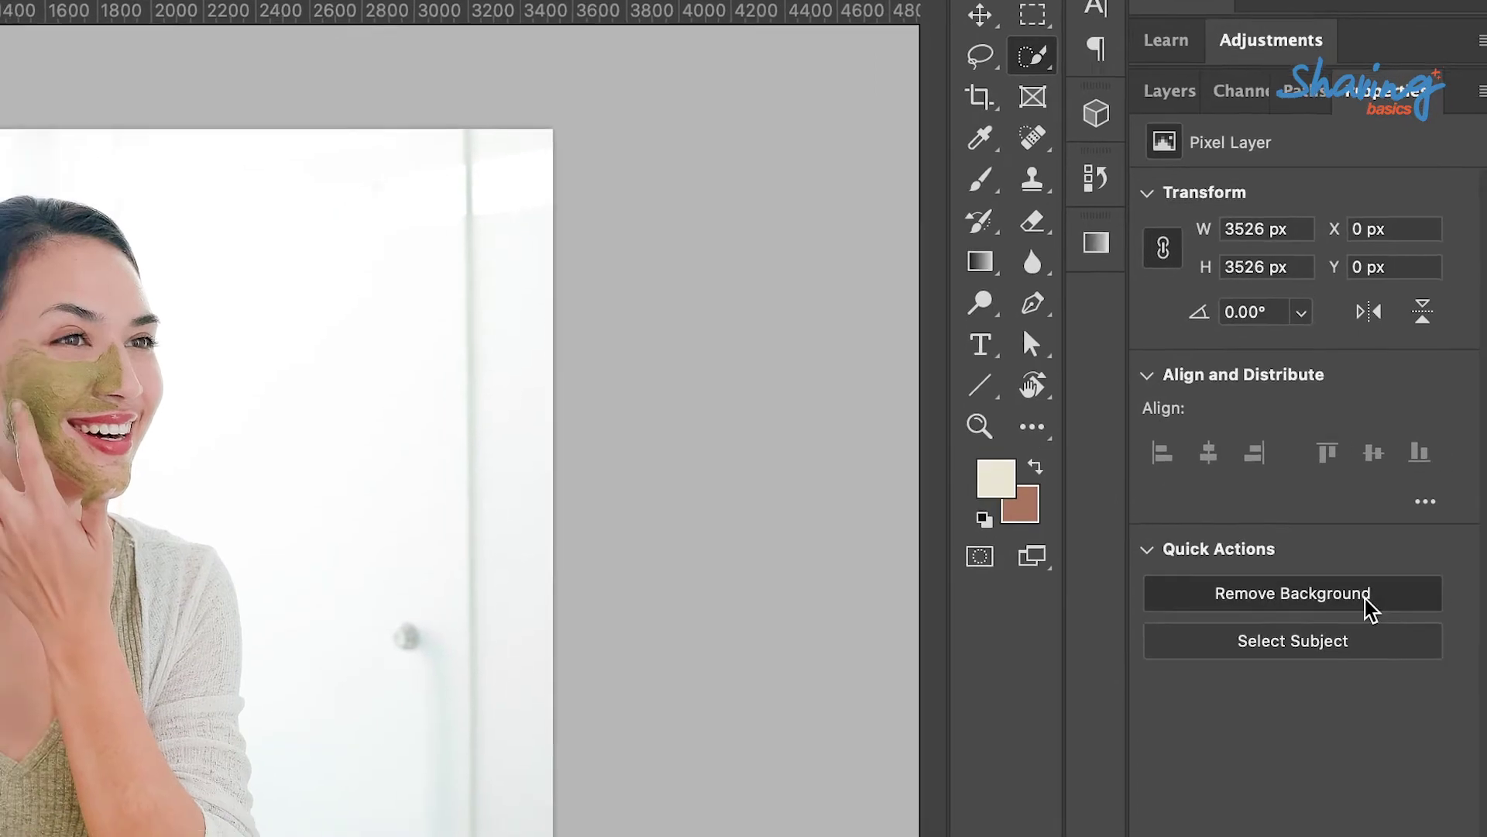
pyautogui.click(1332, 730)
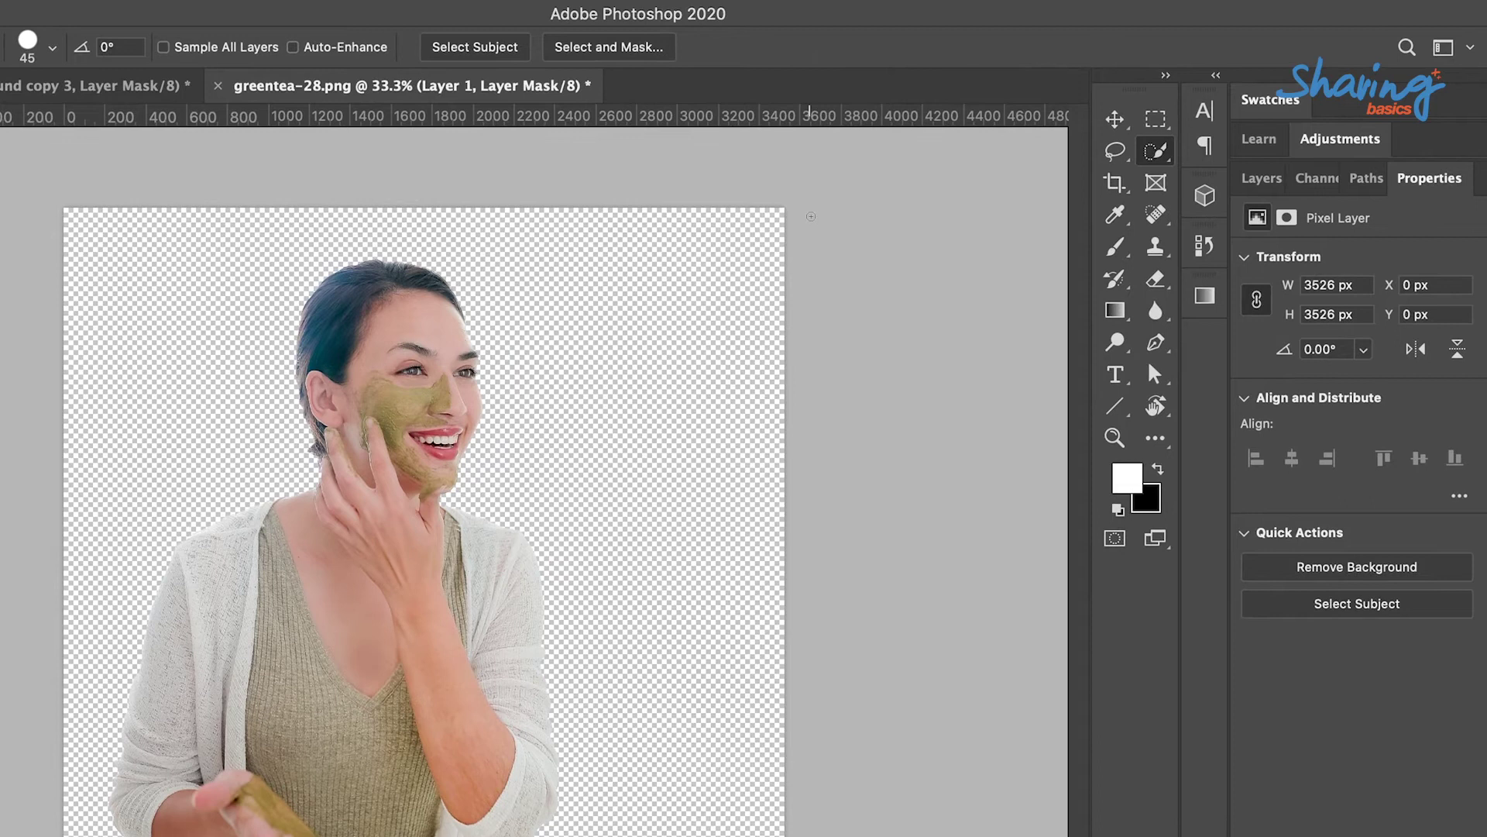
# Review the cut-out in Select and Mask at 63% transparency and output it as a new layer with layer mask.
pyautogui.click(611, 47)
pyautogui.click(1275, 206)
pyautogui.click(1274, 206)
pyautogui.moveTo(1291, 297); pyautogui.dragTo(1366, 296)
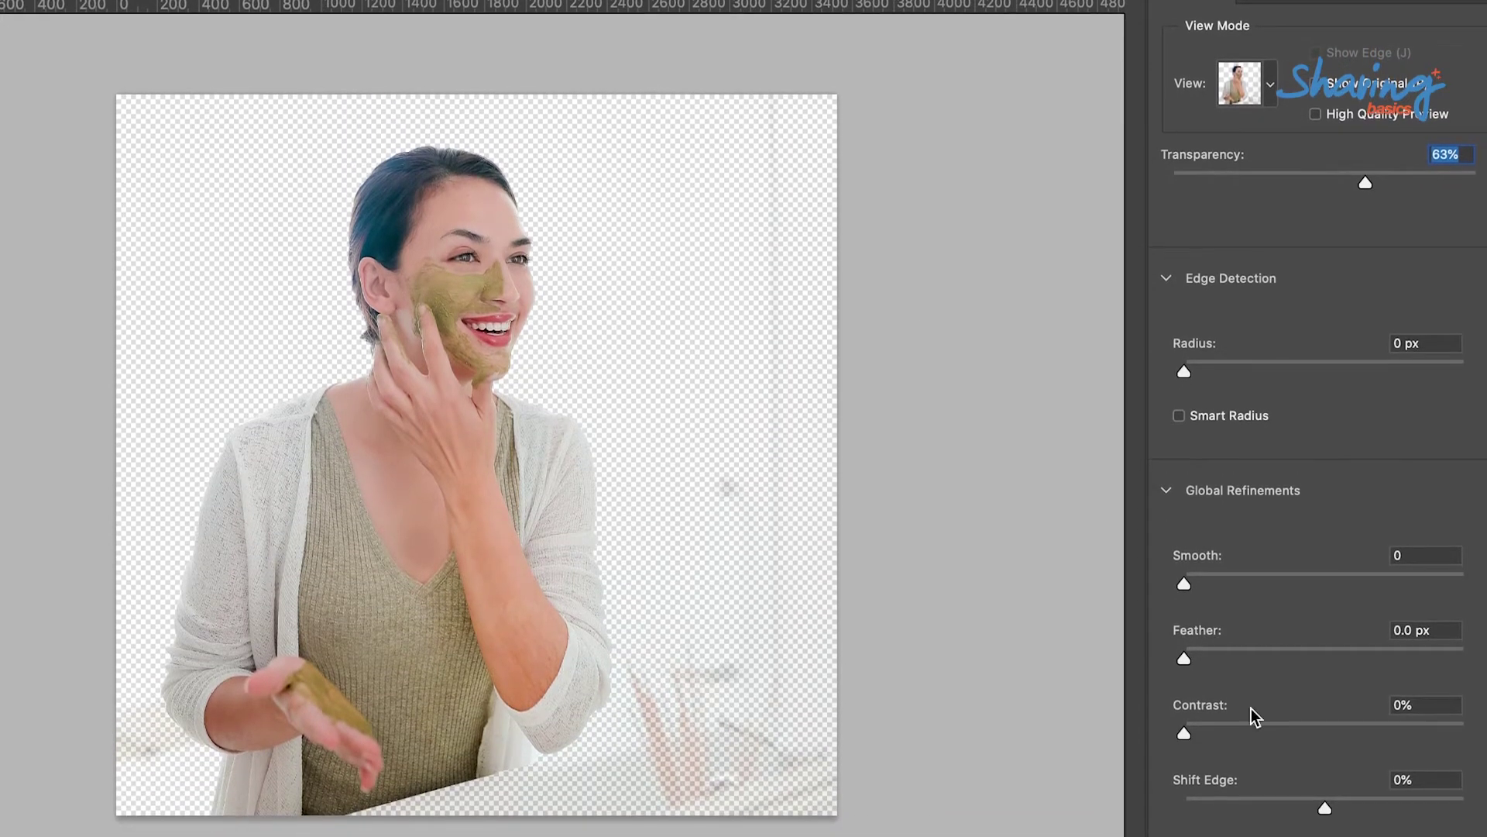
pyautogui.scroll(-5, 1368, 590)
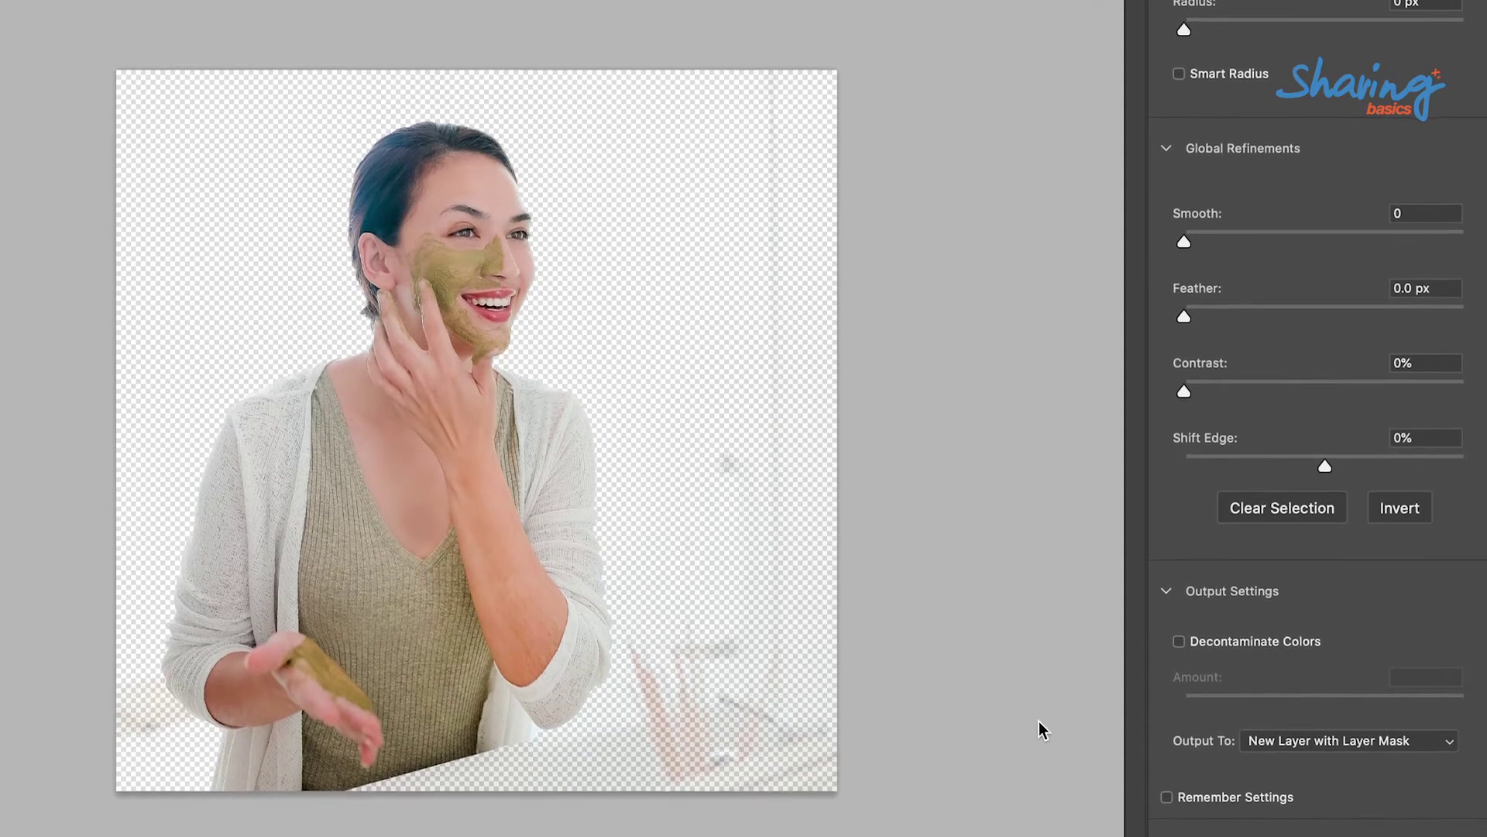
pyautogui.press('Return')
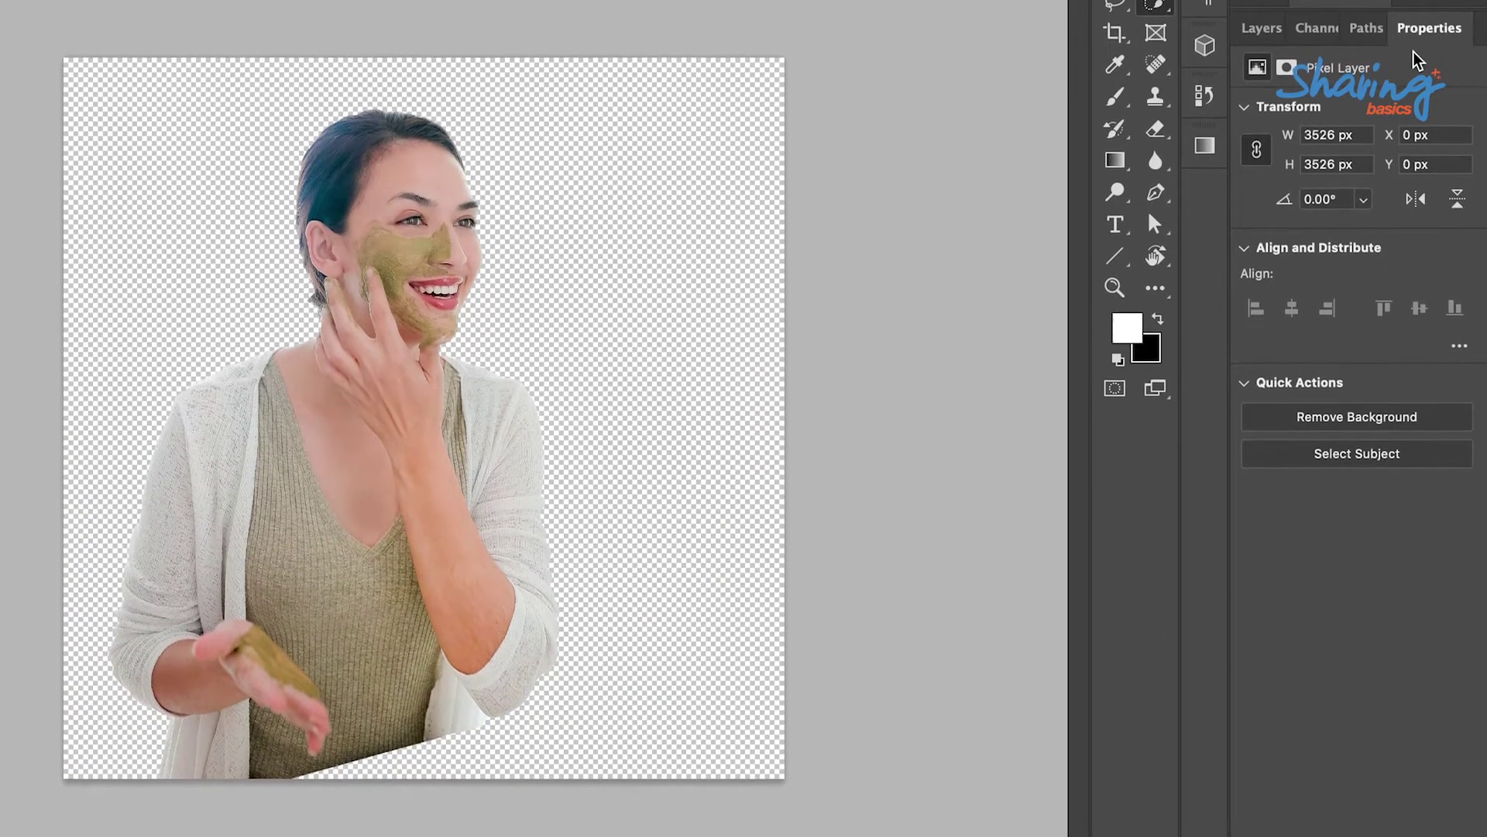
# Add a Solid Color fill layer in #ede7d8 and move it beneath the Layer 1 copy cut-out.
pyautogui.click(1249, 22)
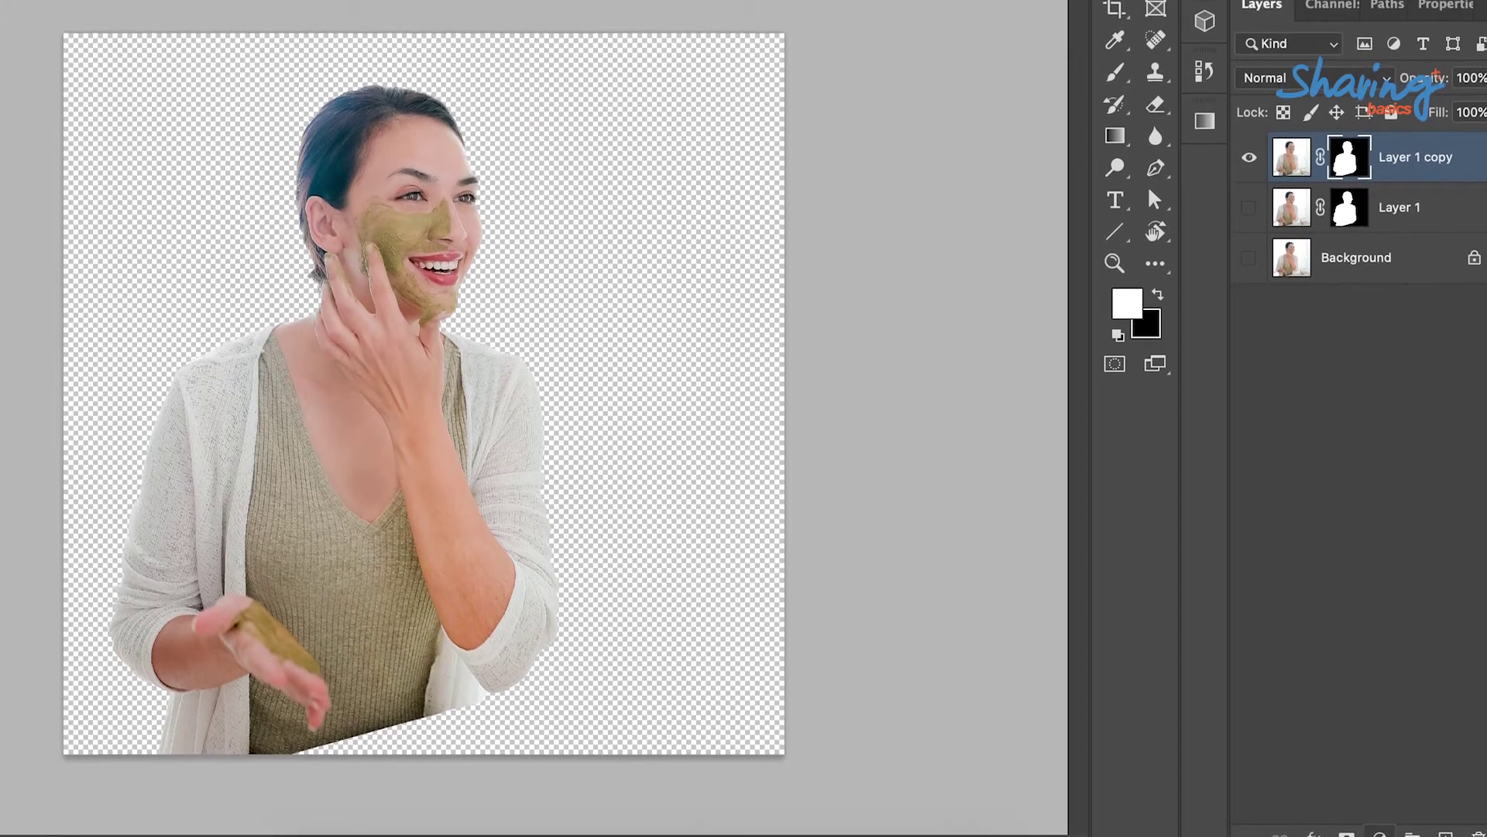
pyautogui.click(1379, 836)
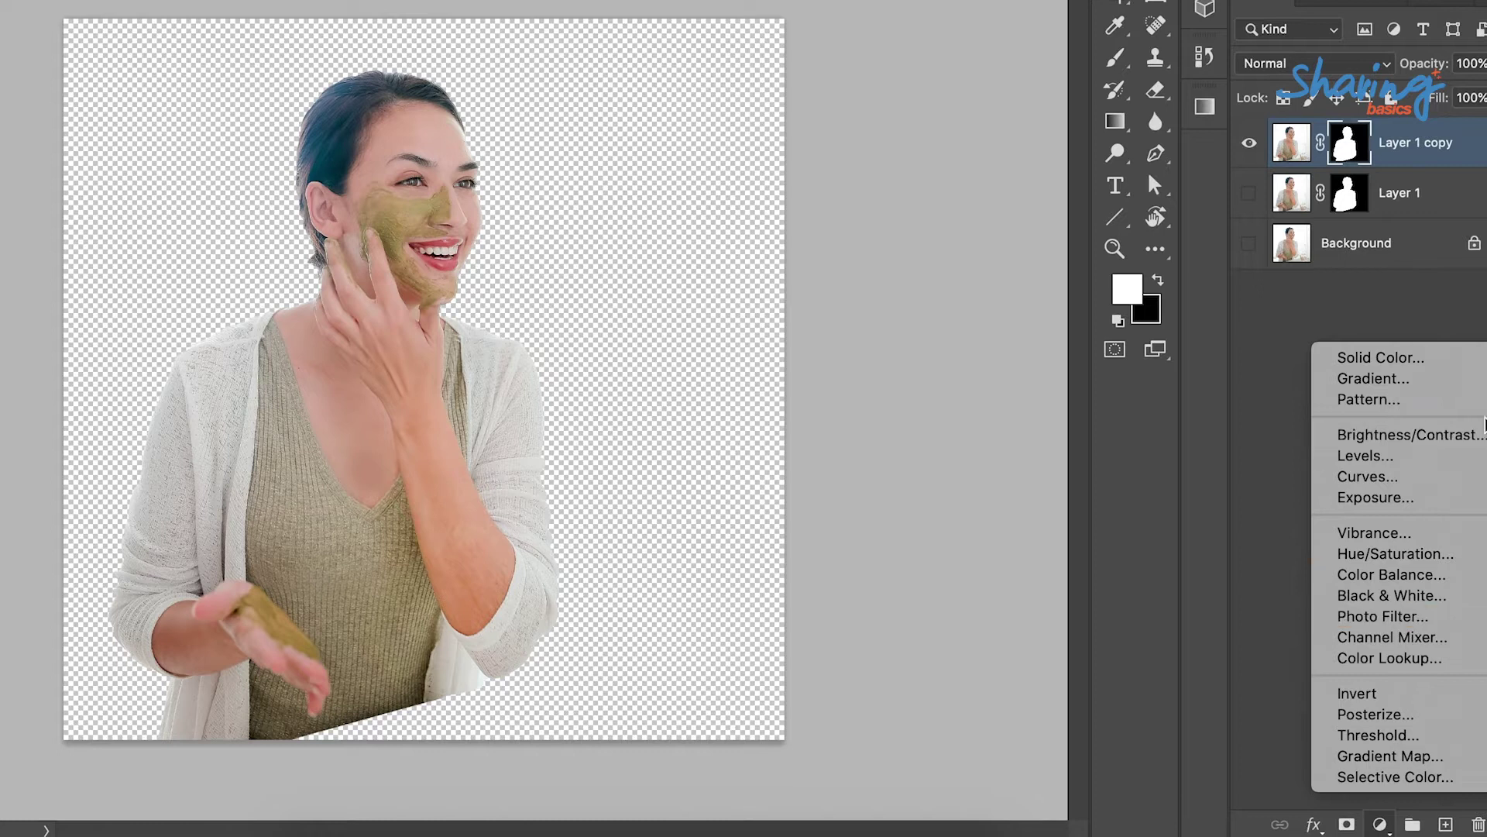
pyautogui.click(1381, 357)
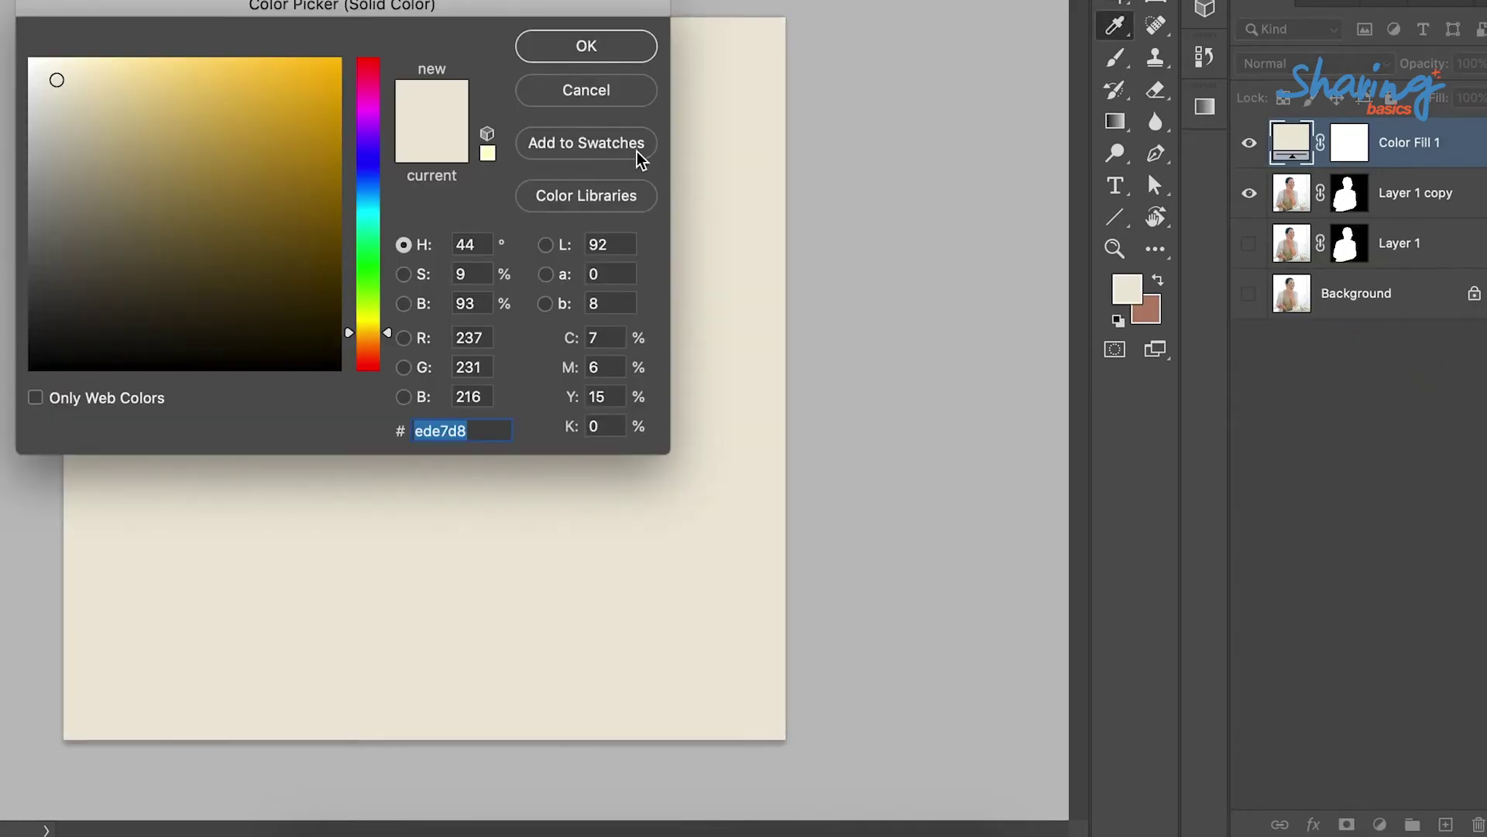
pyautogui.click(584, 46)
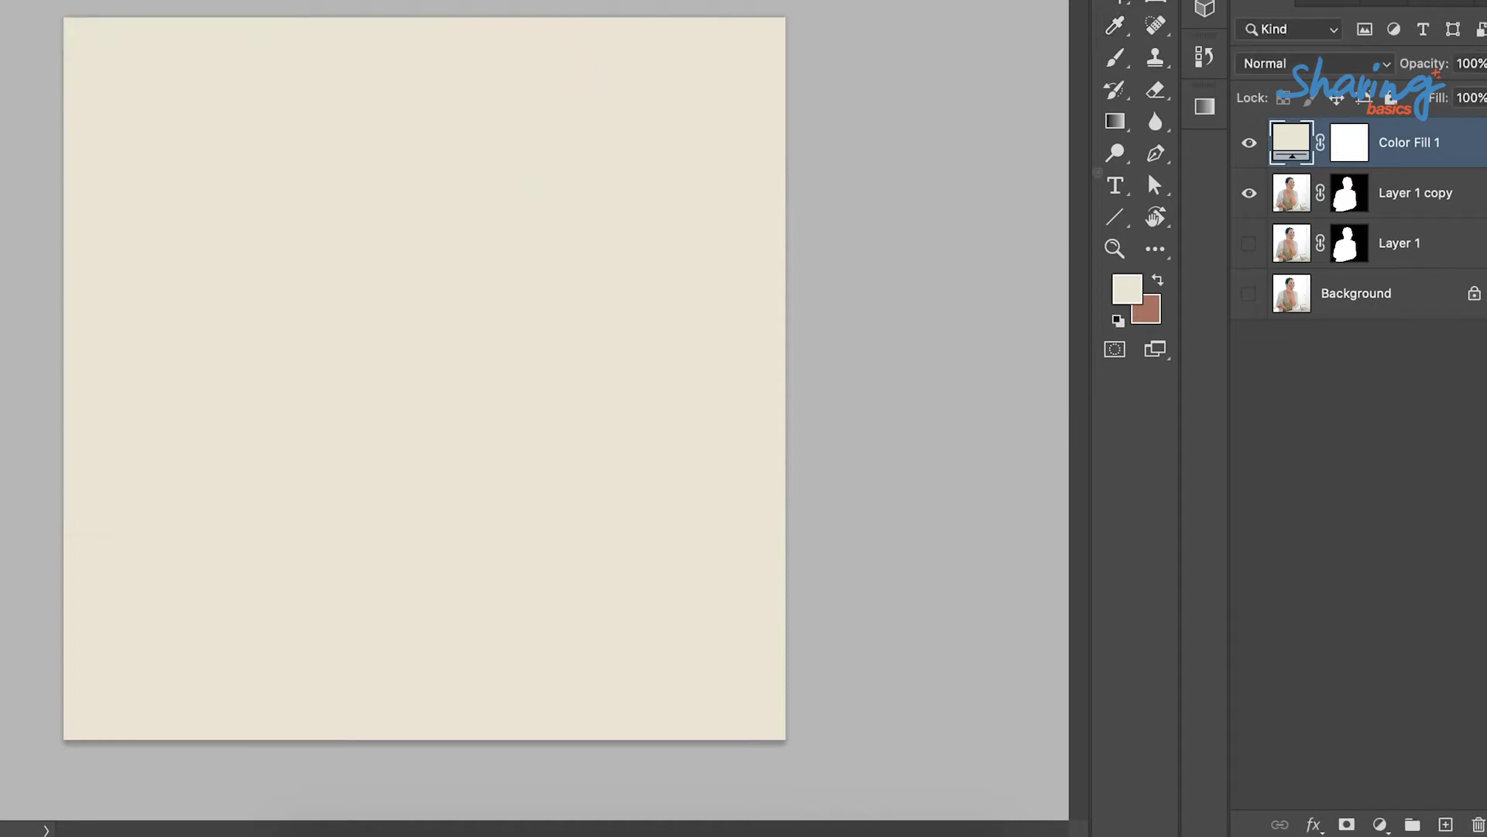
pyautogui.moveTo(1425, 151); pyautogui.dragTo(1417, 218)
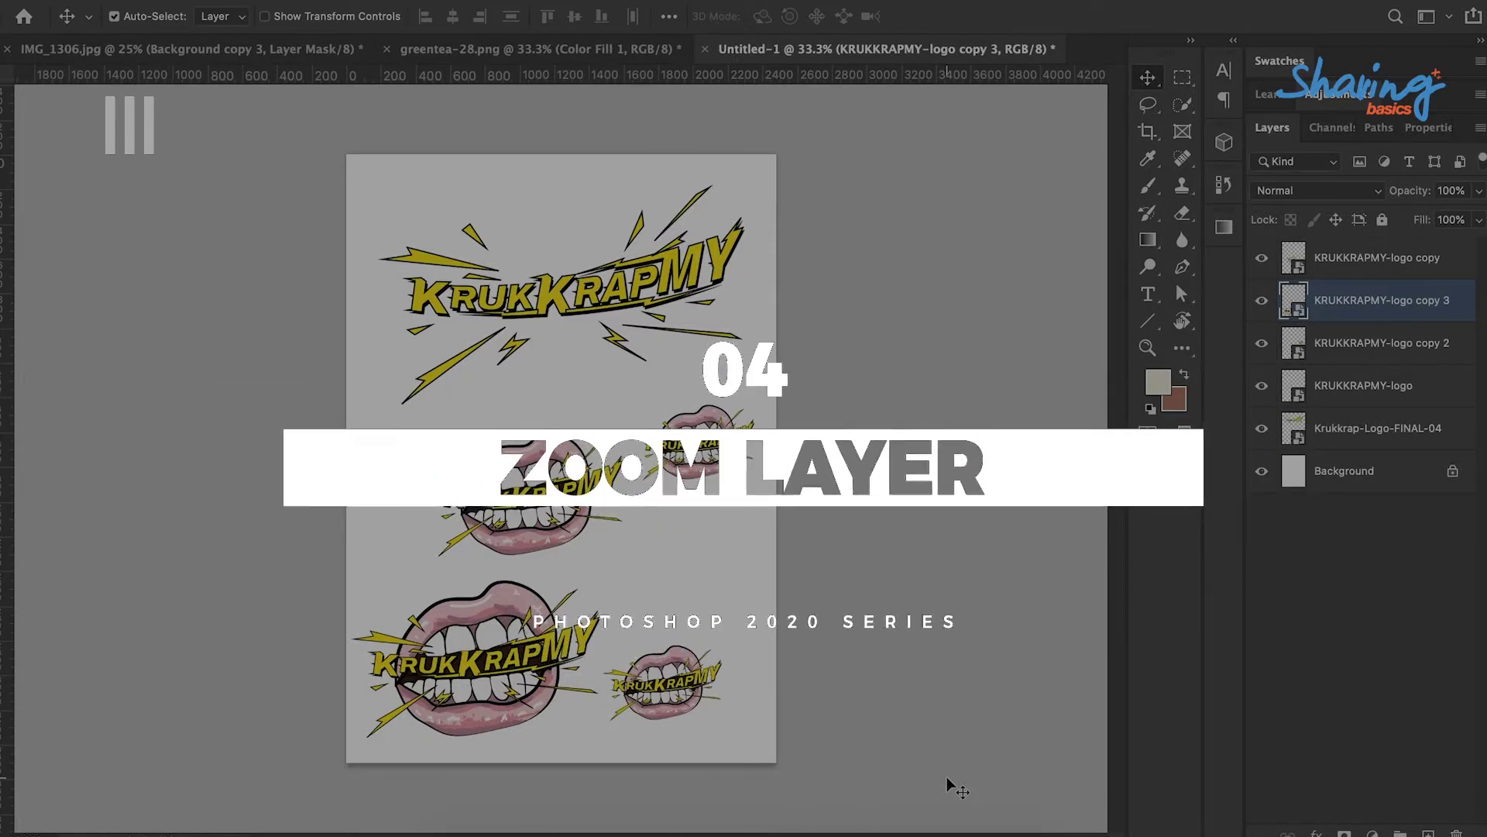
# Examine the logo page in Untitled-1 at different zoom levels, ignoring the non-responsive applications notice.
pyautogui.press('super+equal')
pyautogui.press('super+equal')
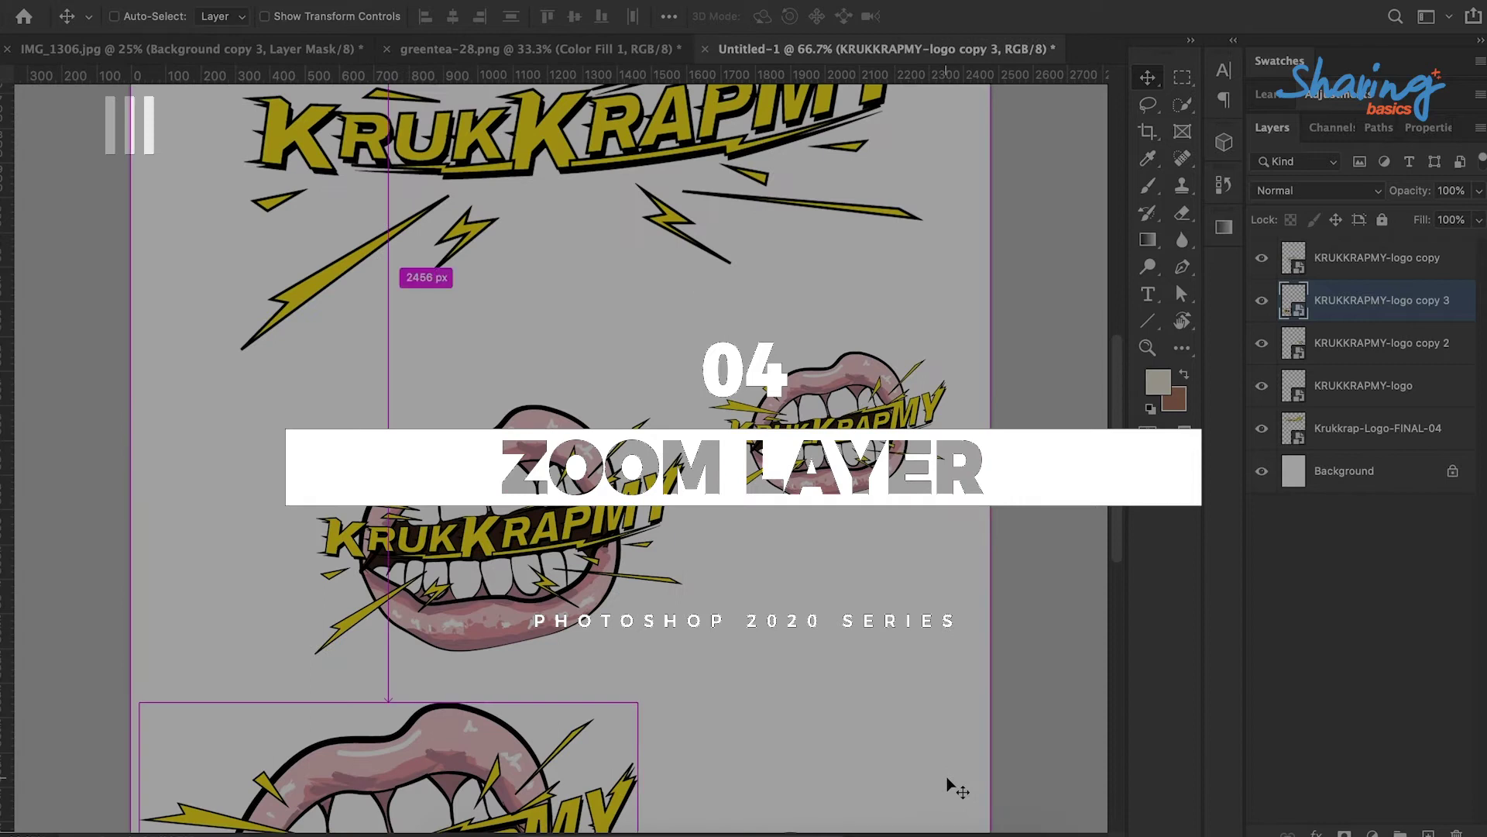
pyautogui.press('super+minus')
pyautogui.press('super+minus')
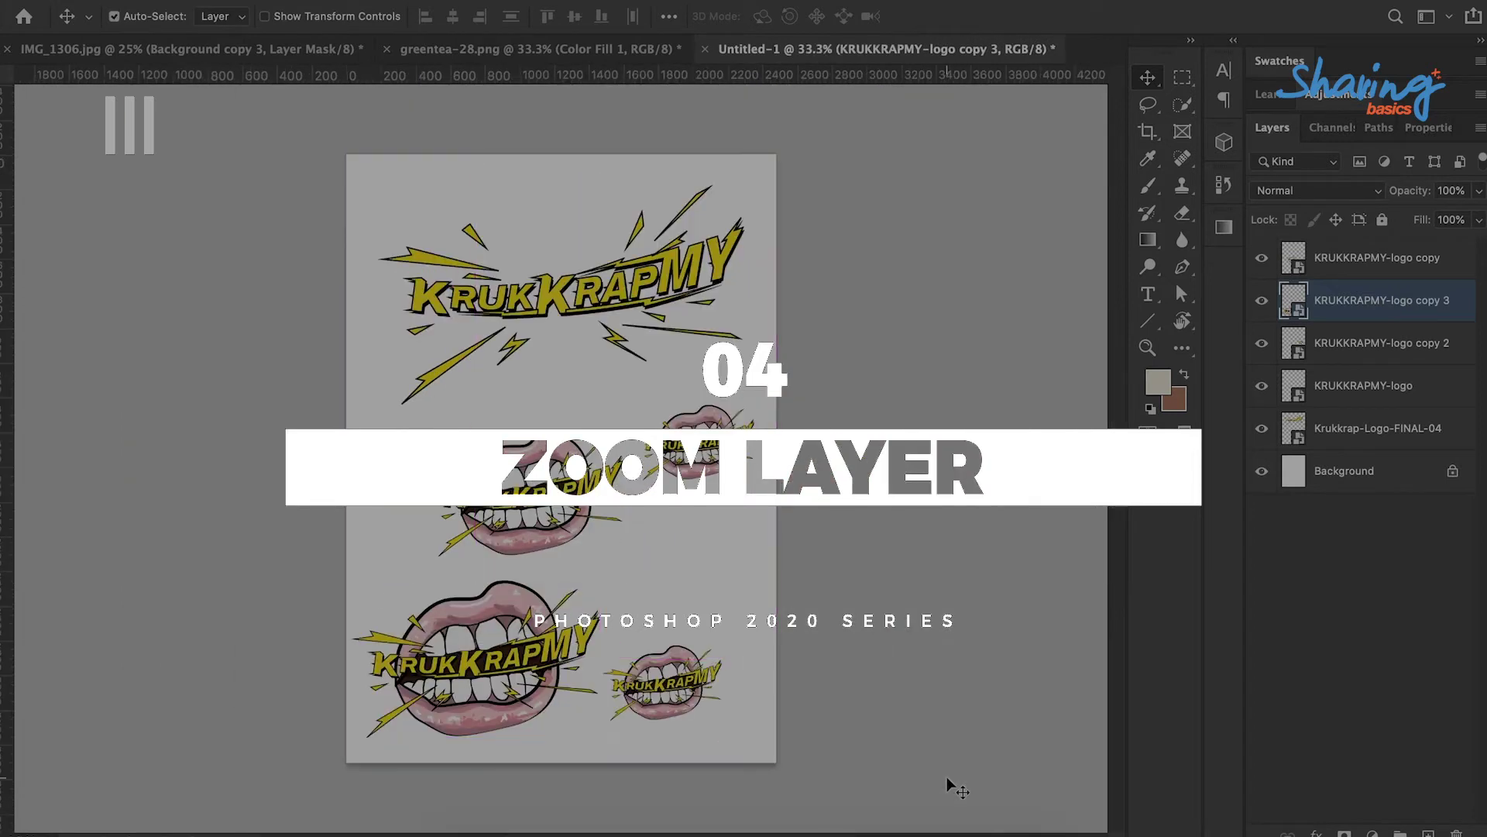
pyautogui.press('super+equal')
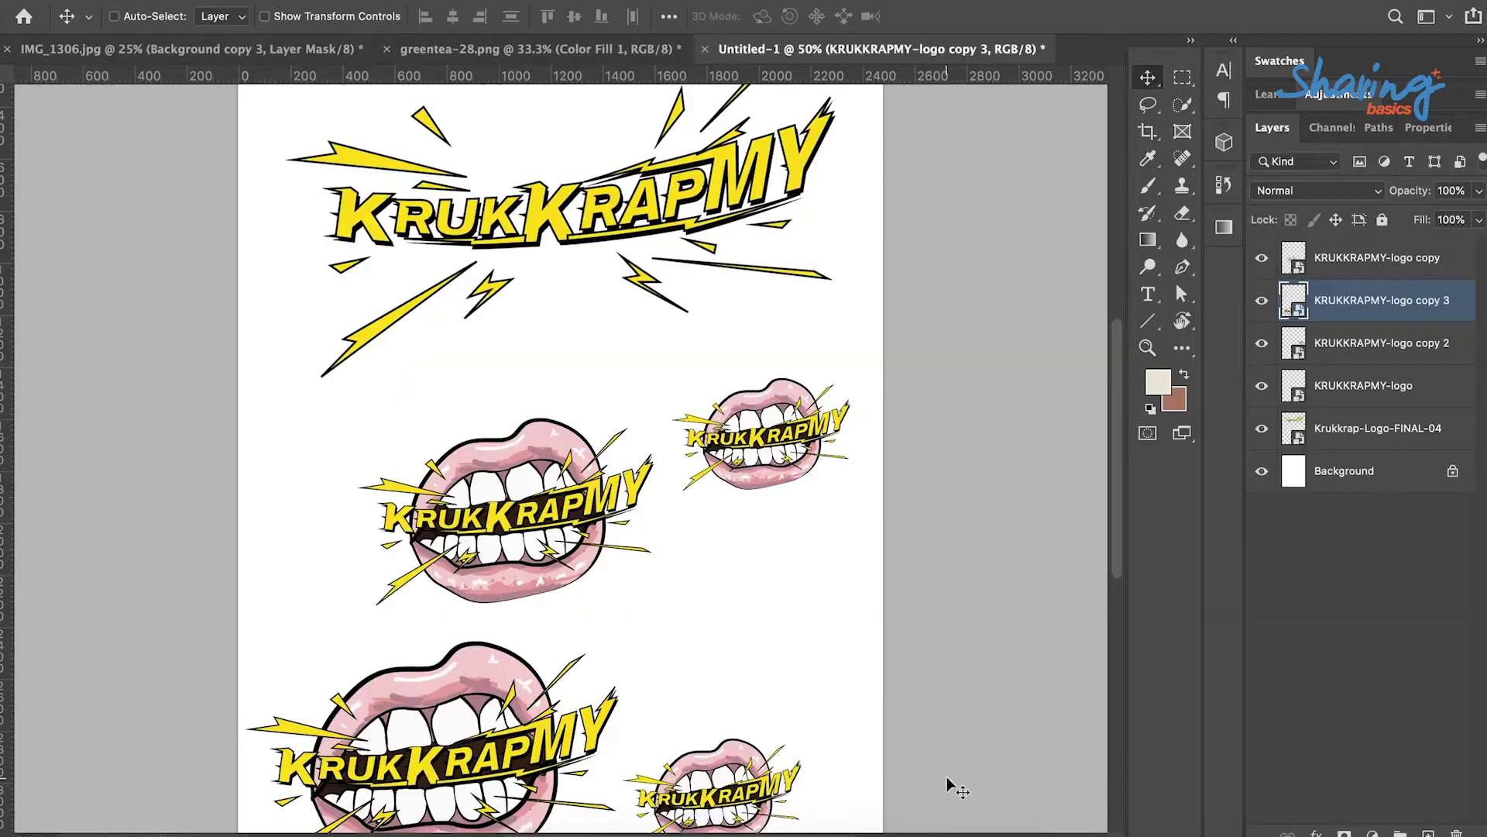
pyautogui.press('super+equal')
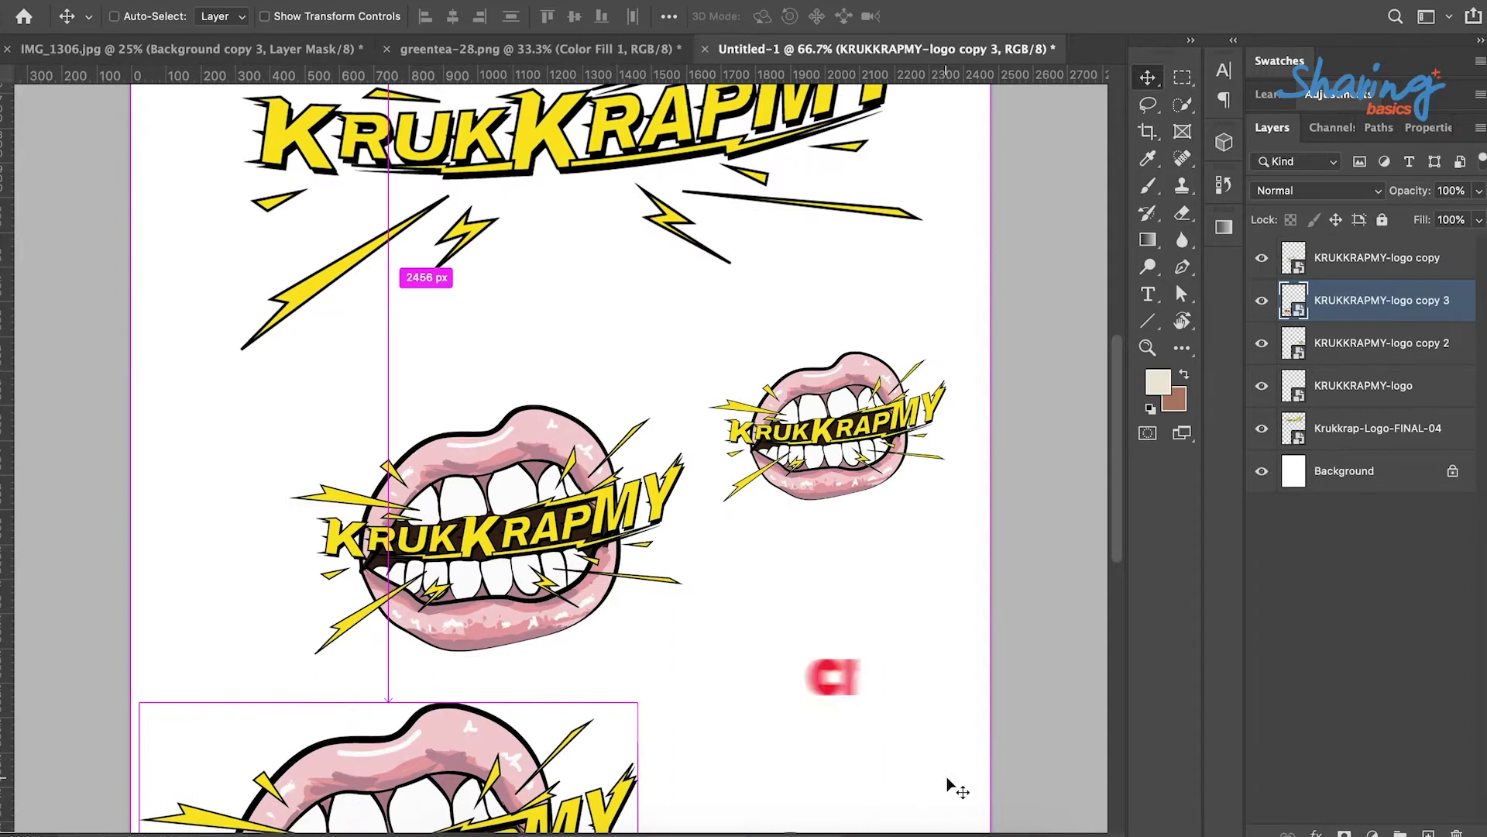
pyautogui.press('super+minus')
pyautogui.press('super+minus')
pyautogui.press('super+minus')
pyautogui.press('super+equal')
pyautogui.press('super+equal')
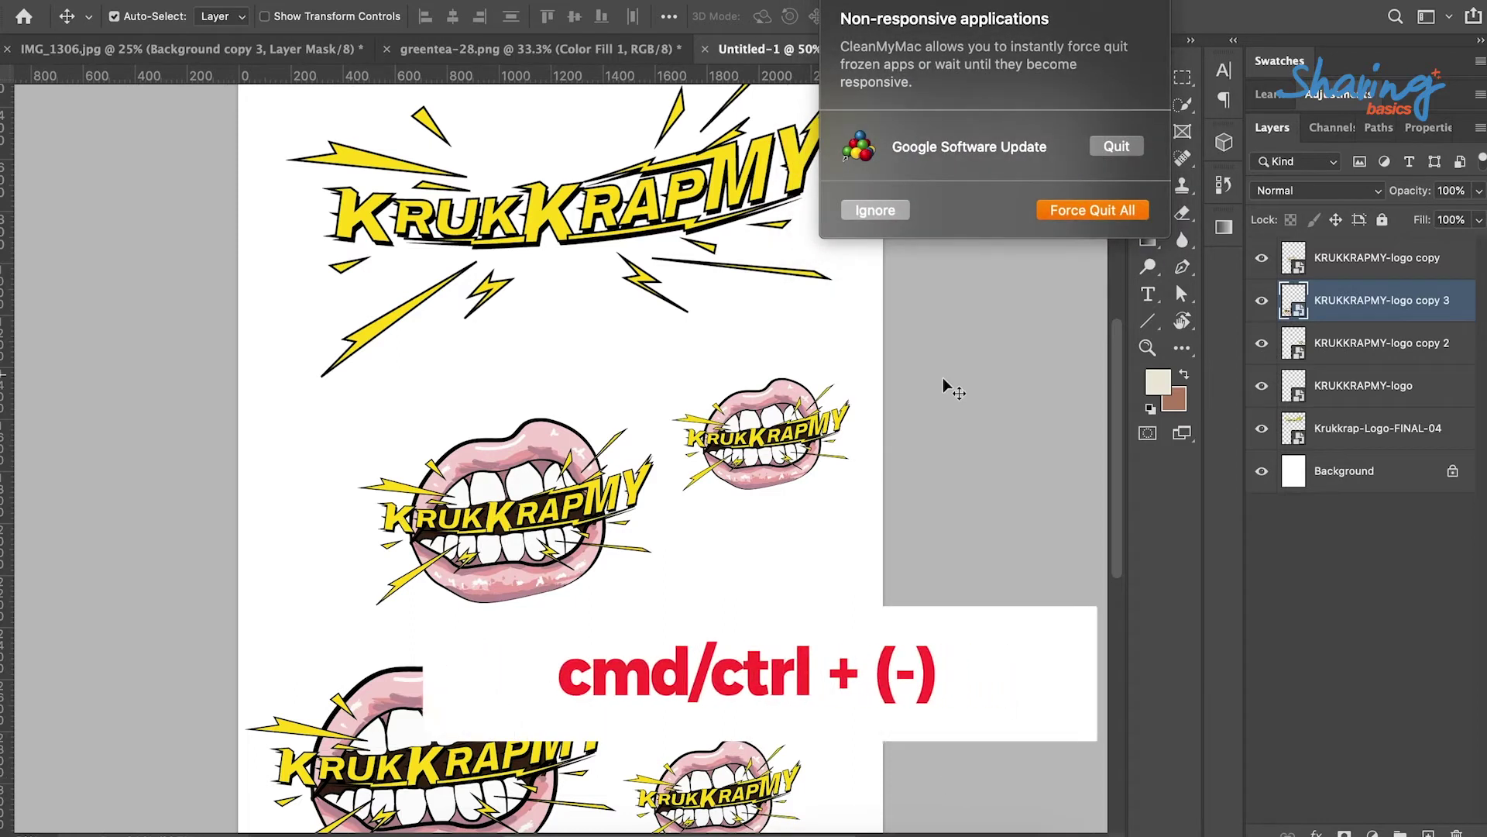
pyautogui.click(891, 212)
pyautogui.press('super+minus')
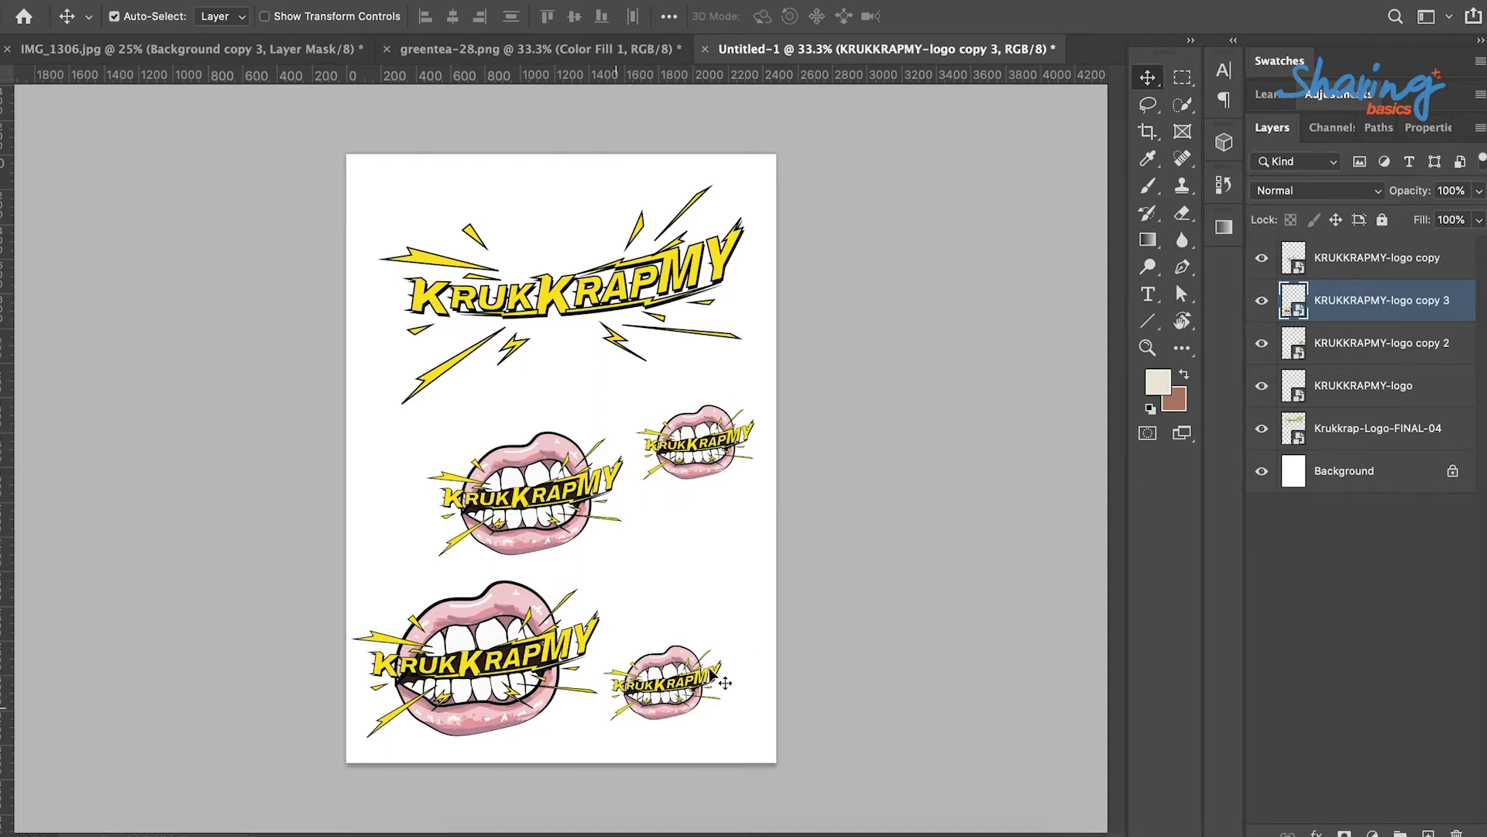
# Select the KRUKKRAPMY-logo layer and examine the artwork in close-up before returning to the full page.
pyautogui.click(1369, 430)
pyautogui.click(1361, 390)
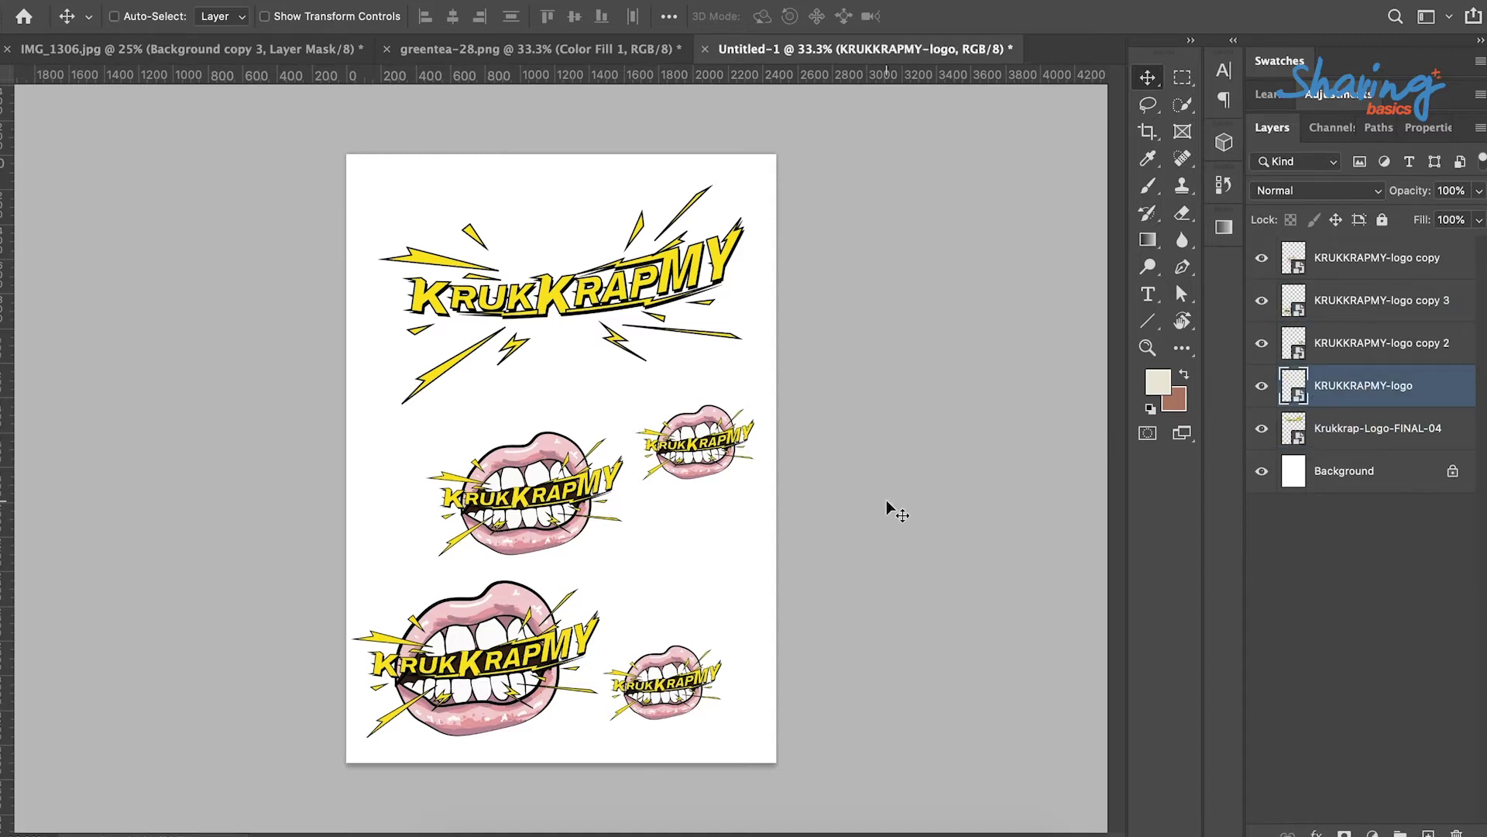
pyautogui.press('super+plus')
pyautogui.press('super+plus')
pyautogui.press('super+plus')
pyautogui.press('super+plus')
pyautogui.press('super+plus')
pyautogui.press('super+plus')
pyautogui.press('super+minus')
pyautogui.press('super+minus')
pyautogui.press('super+minus')
pyautogui.press('super+minus')
pyautogui.press('super+minus')
pyautogui.press('super+minus')
pyautogui.press('super+minus')
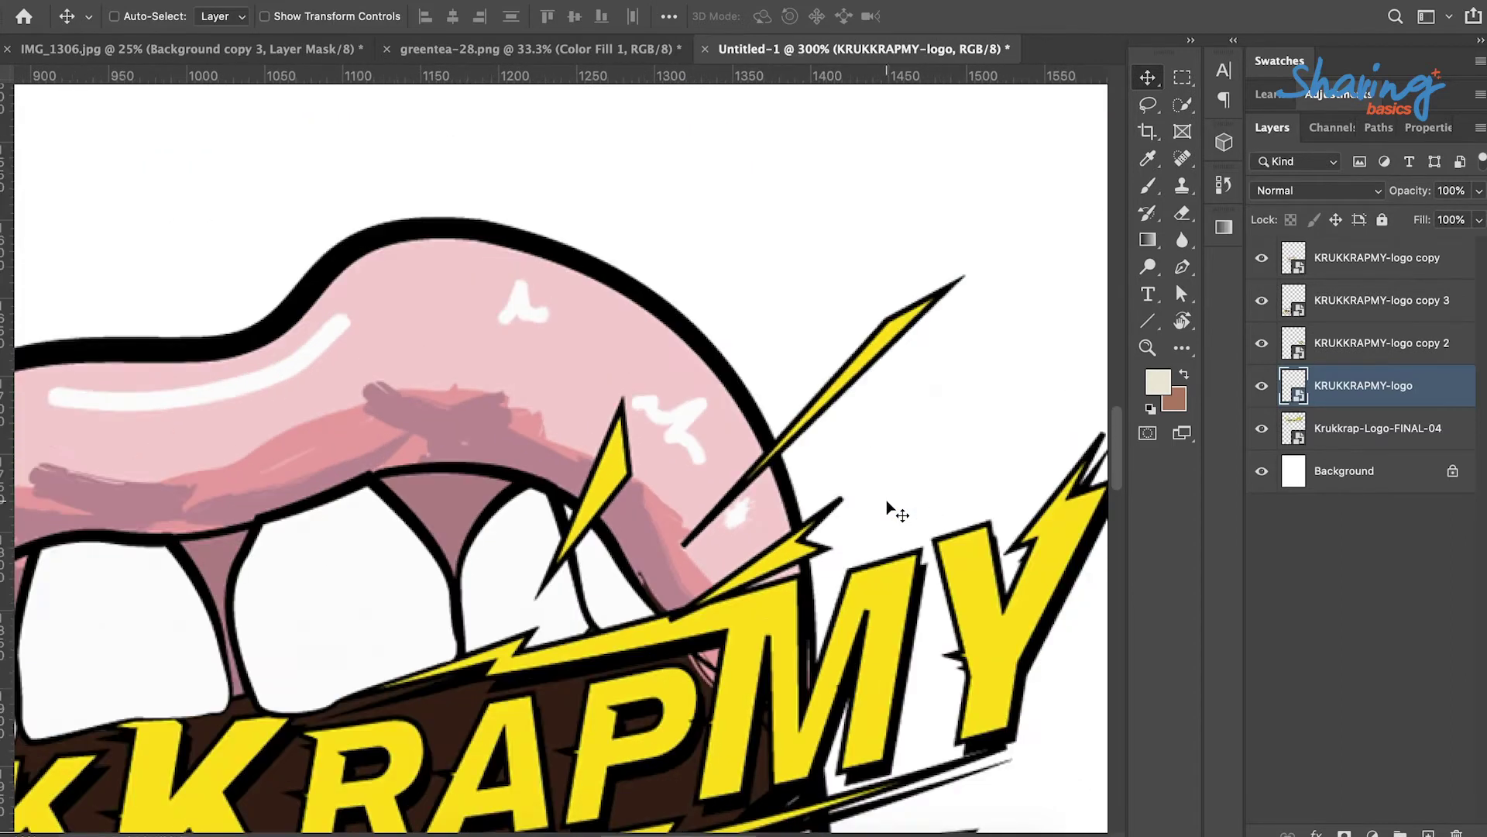
# Reselect the KRUKKRAPMY-logo layer, inspect the mouth artwork at 400% and return the view to 66.7%.
pyautogui.click(666, 481)
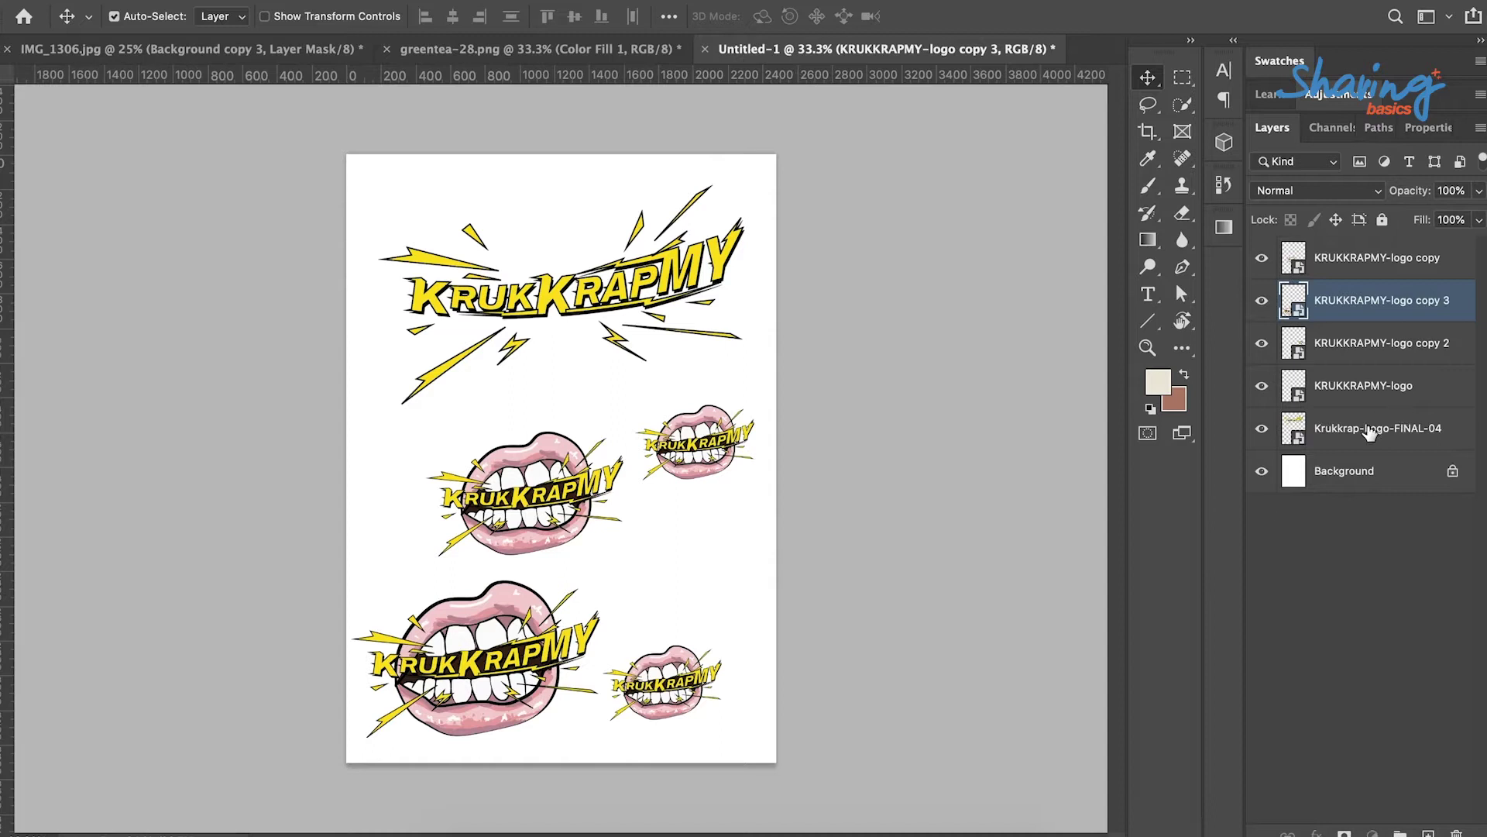
pyautogui.click(1370, 431)
pyautogui.click(1361, 391)
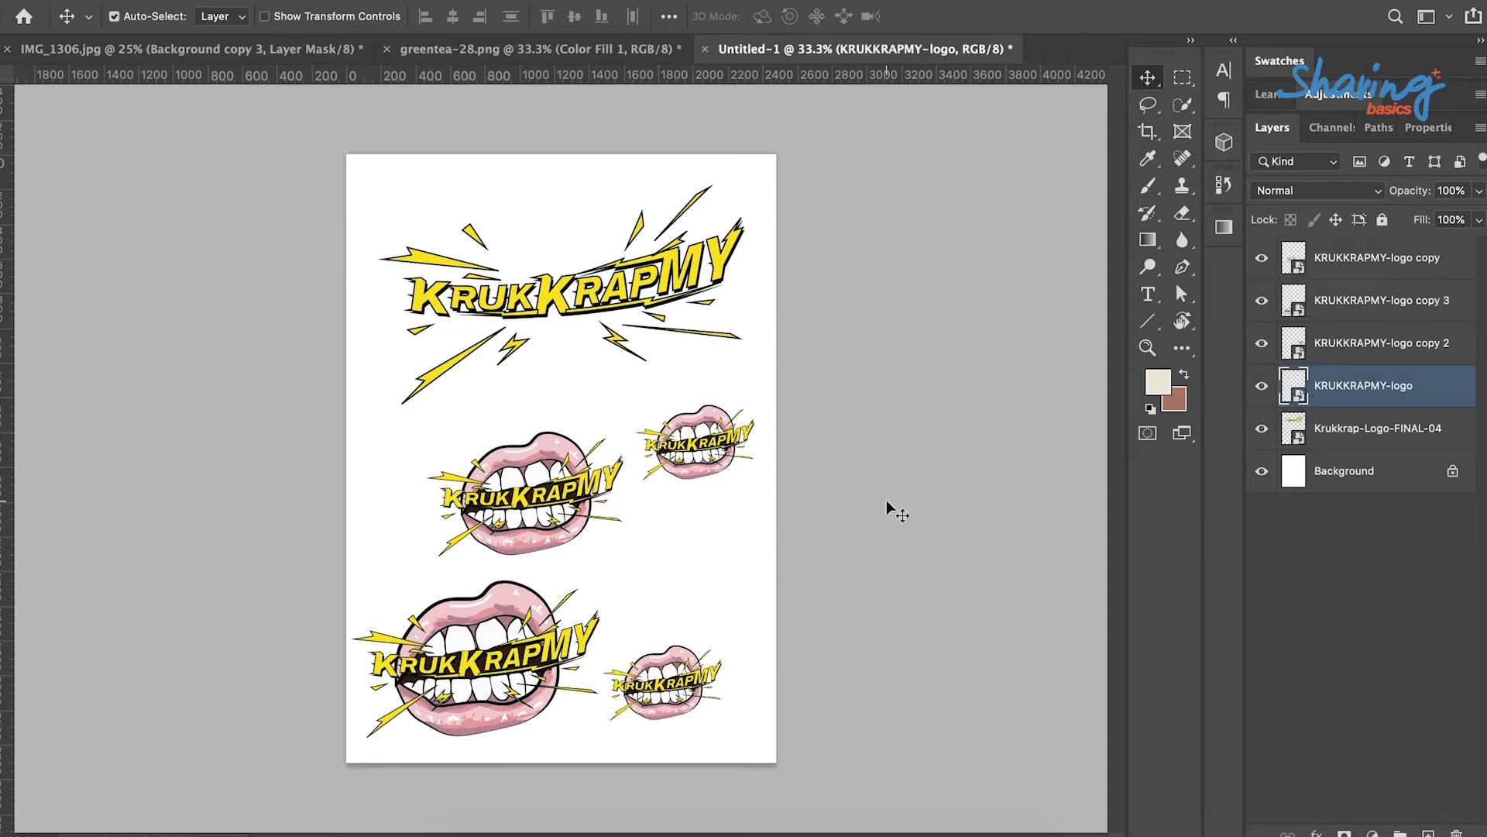
pyautogui.press('super+plus')
pyautogui.press('super+plus')
pyautogui.press('super+plus')
pyautogui.press('super+plus')
pyautogui.press('super+plus')
pyautogui.press('super+plus')
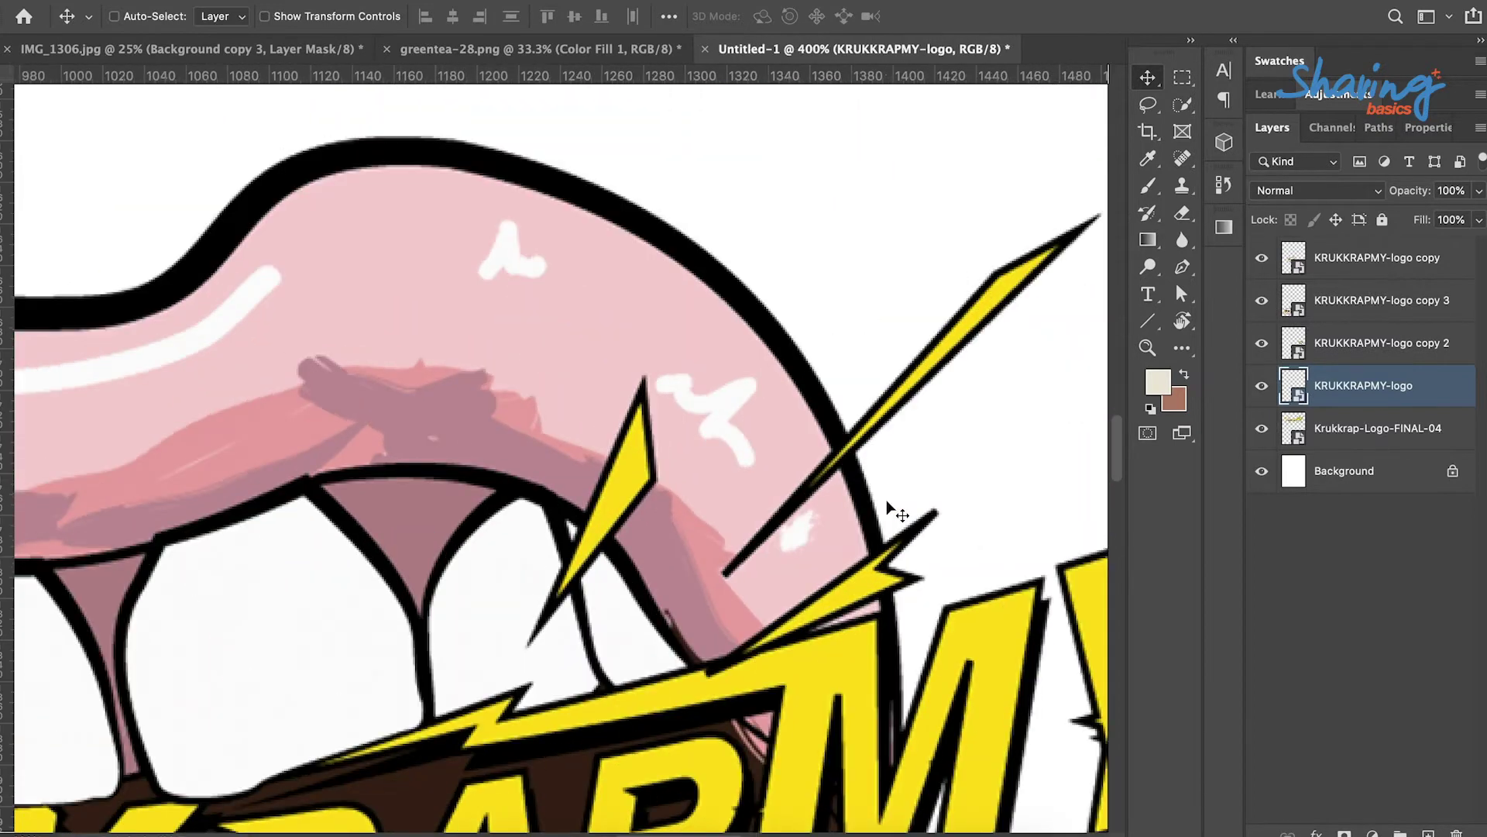
pyautogui.press('super+minus')
pyautogui.press('super+minus')
pyautogui.press('super+minus')
pyautogui.press('super+minus')
pyautogui.press('super+minus')
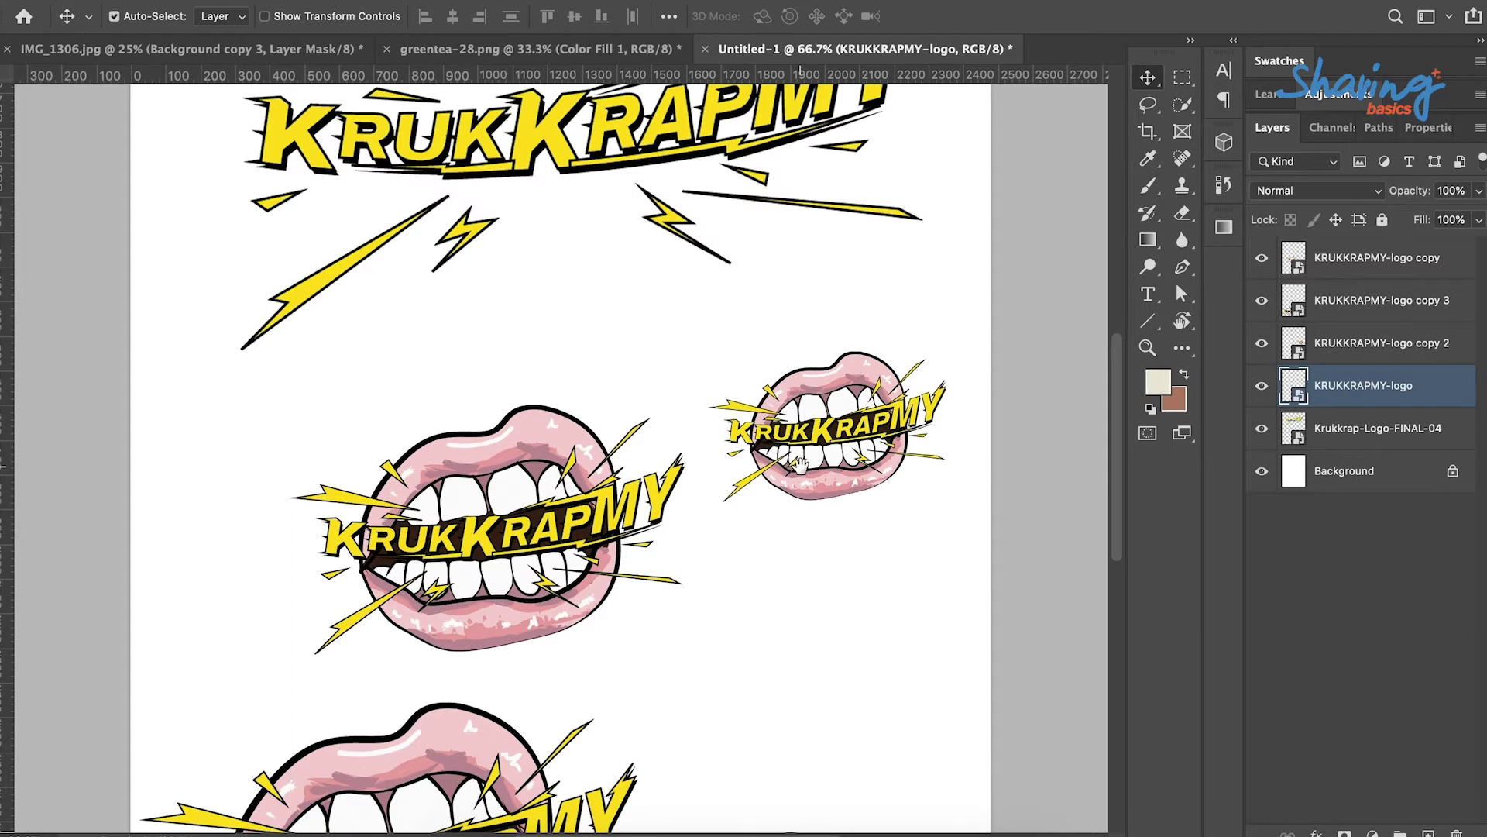
# Look over the mouth logos across the lower part of the page to locate the small one.
pyautogui.scroll(-6, 803, 465)
pyautogui.hscroll(-2, 802, 465)
pyautogui.scroll(-3, 802, 456)
pyautogui.hscroll(3, 802, 455)
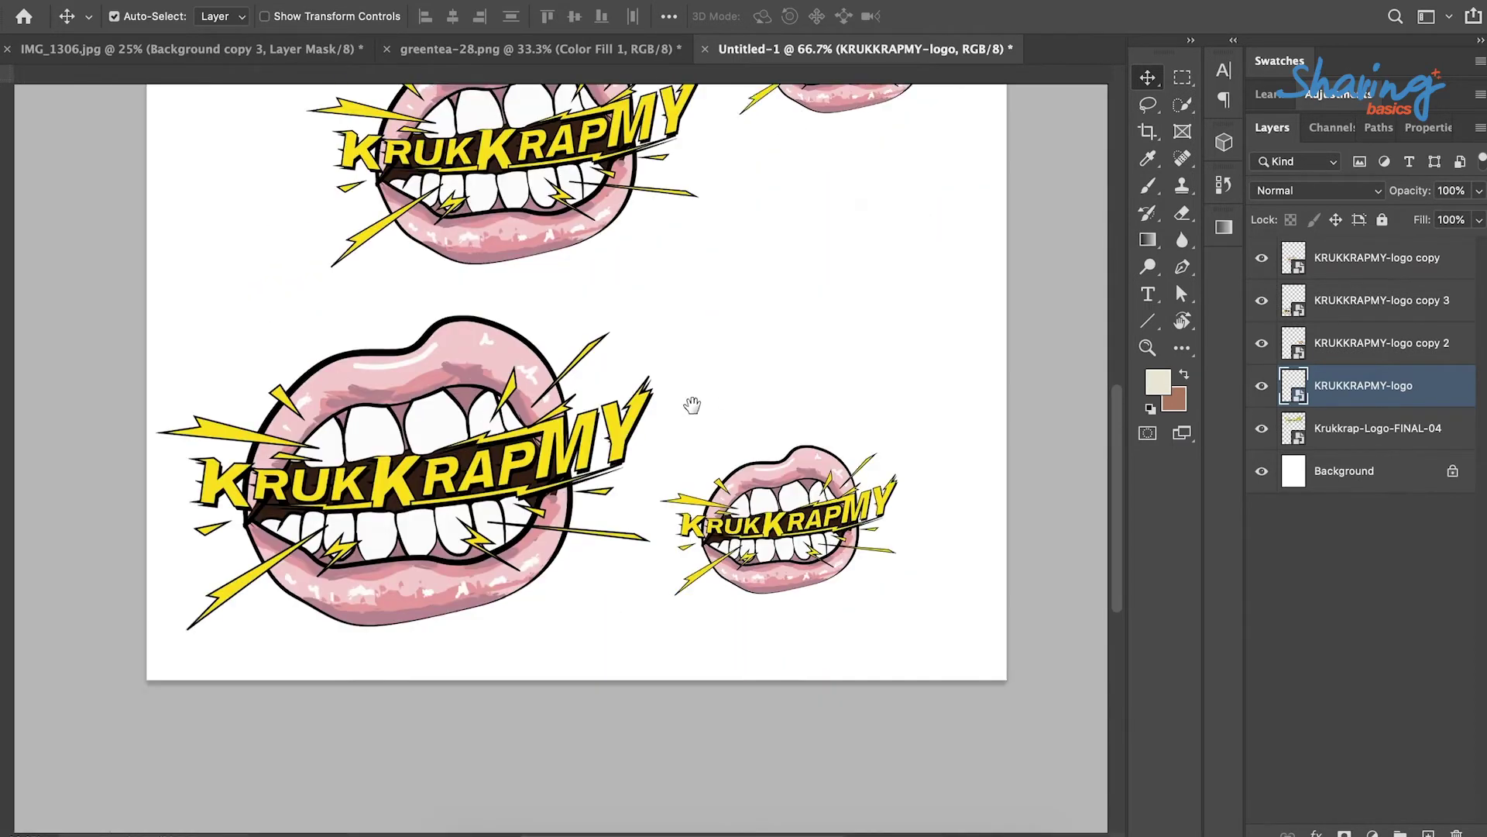
pyautogui.scroll(4, 729, 399)
pyautogui.scroll(2, 717, 436)
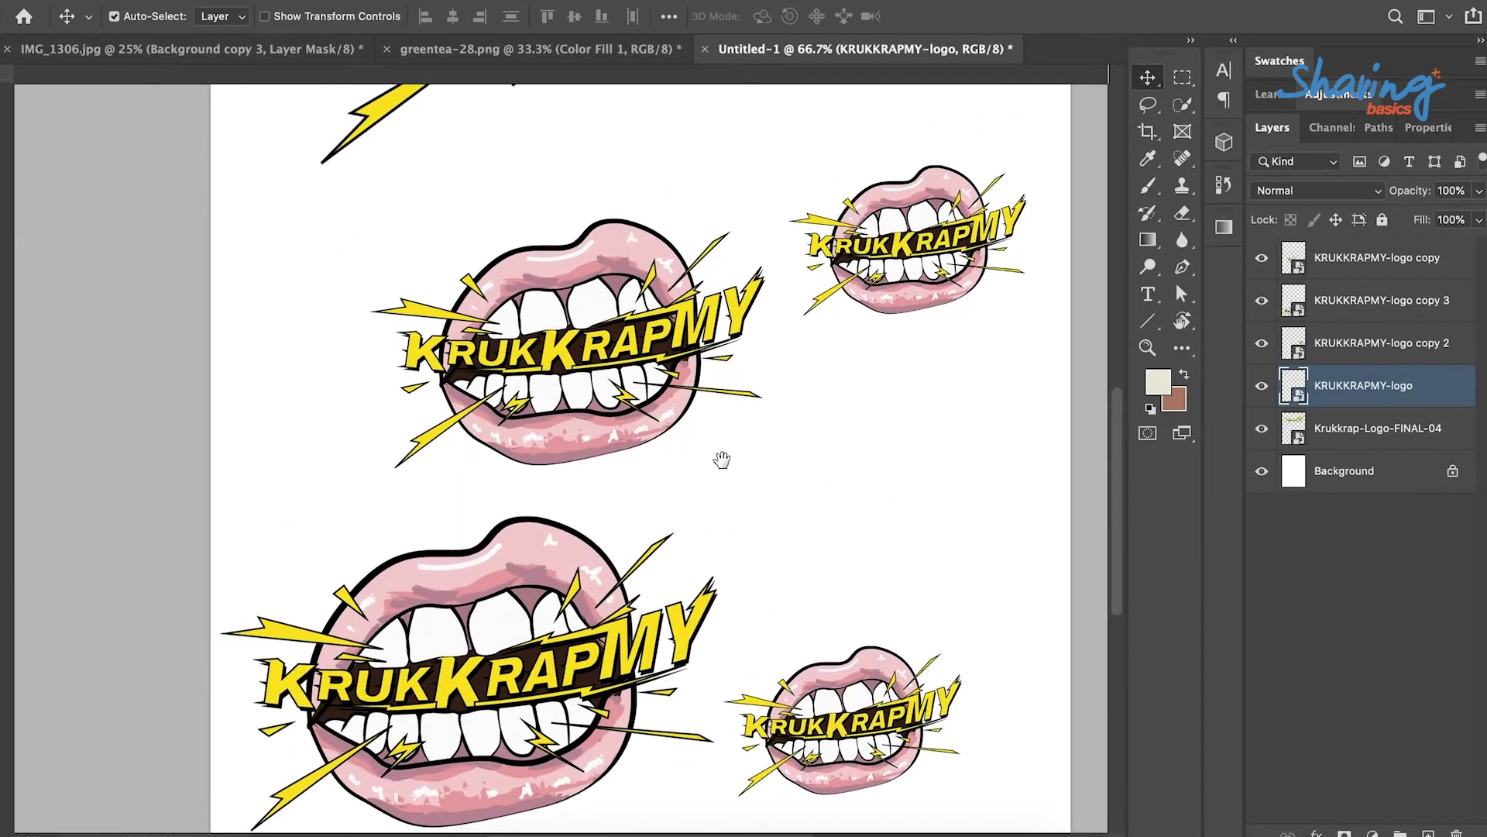
pyautogui.press('super+r')
pyautogui.press('super+minus')
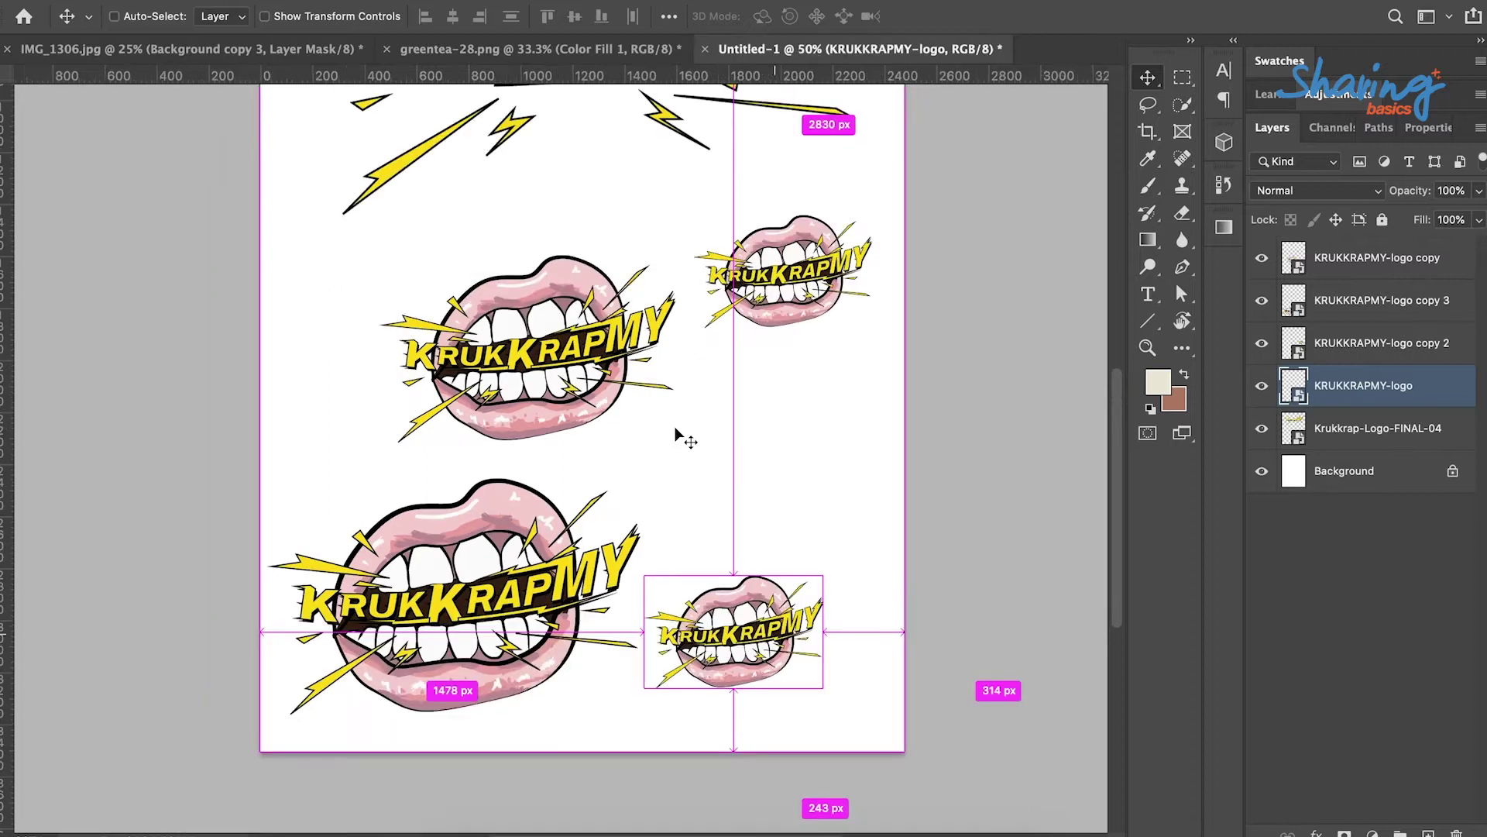
pyautogui.scroll(5, 681, 438)
pyautogui.scroll(-5, 680, 434)
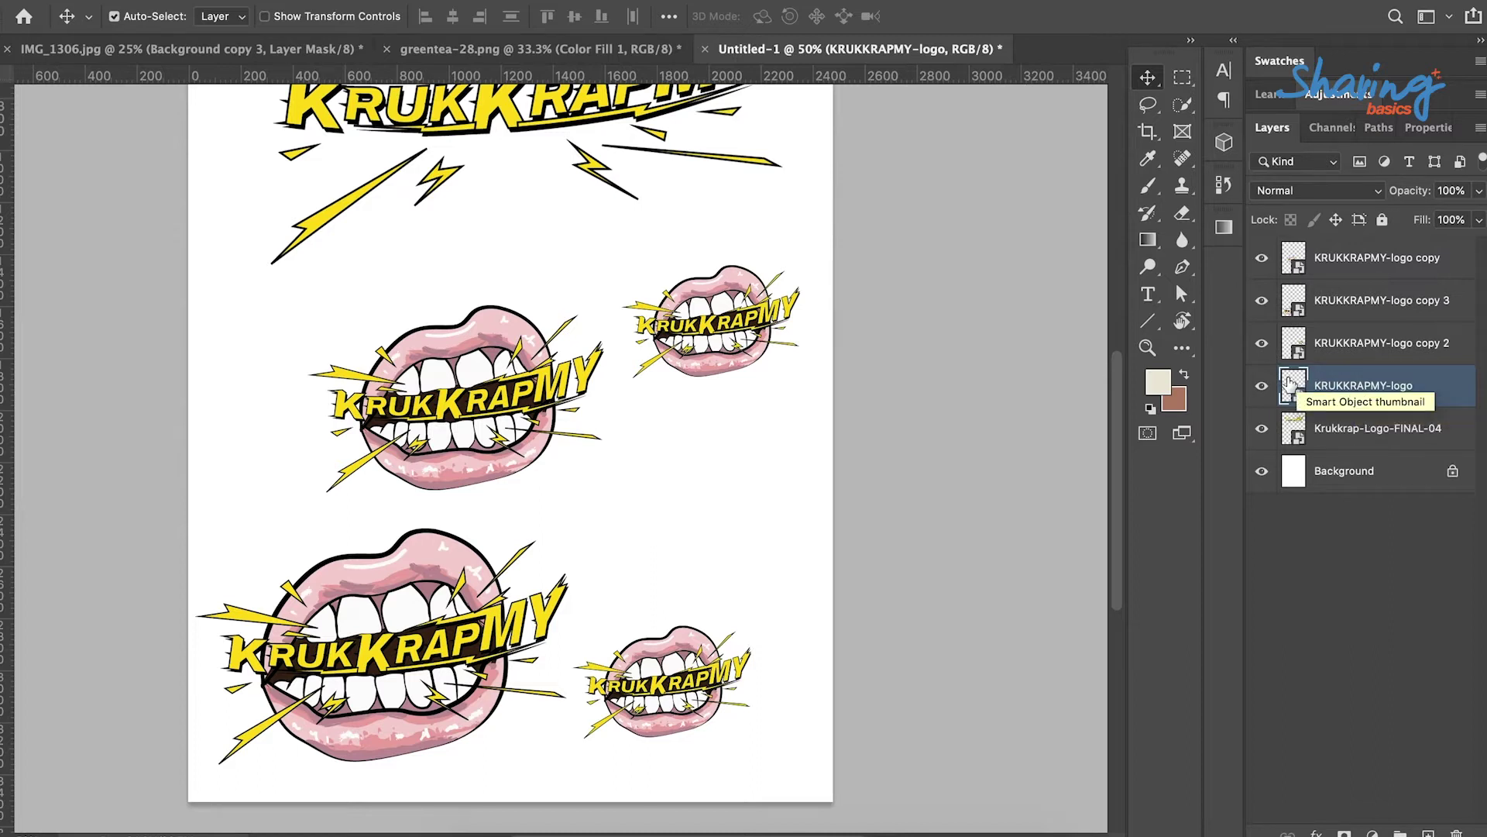
# Fit the view to the contents of the KRUKKRAPMY-logo layer.
pyautogui.keyDown('alt'); pyautogui.click(1294, 385); pyautogui.keyUp('alt')
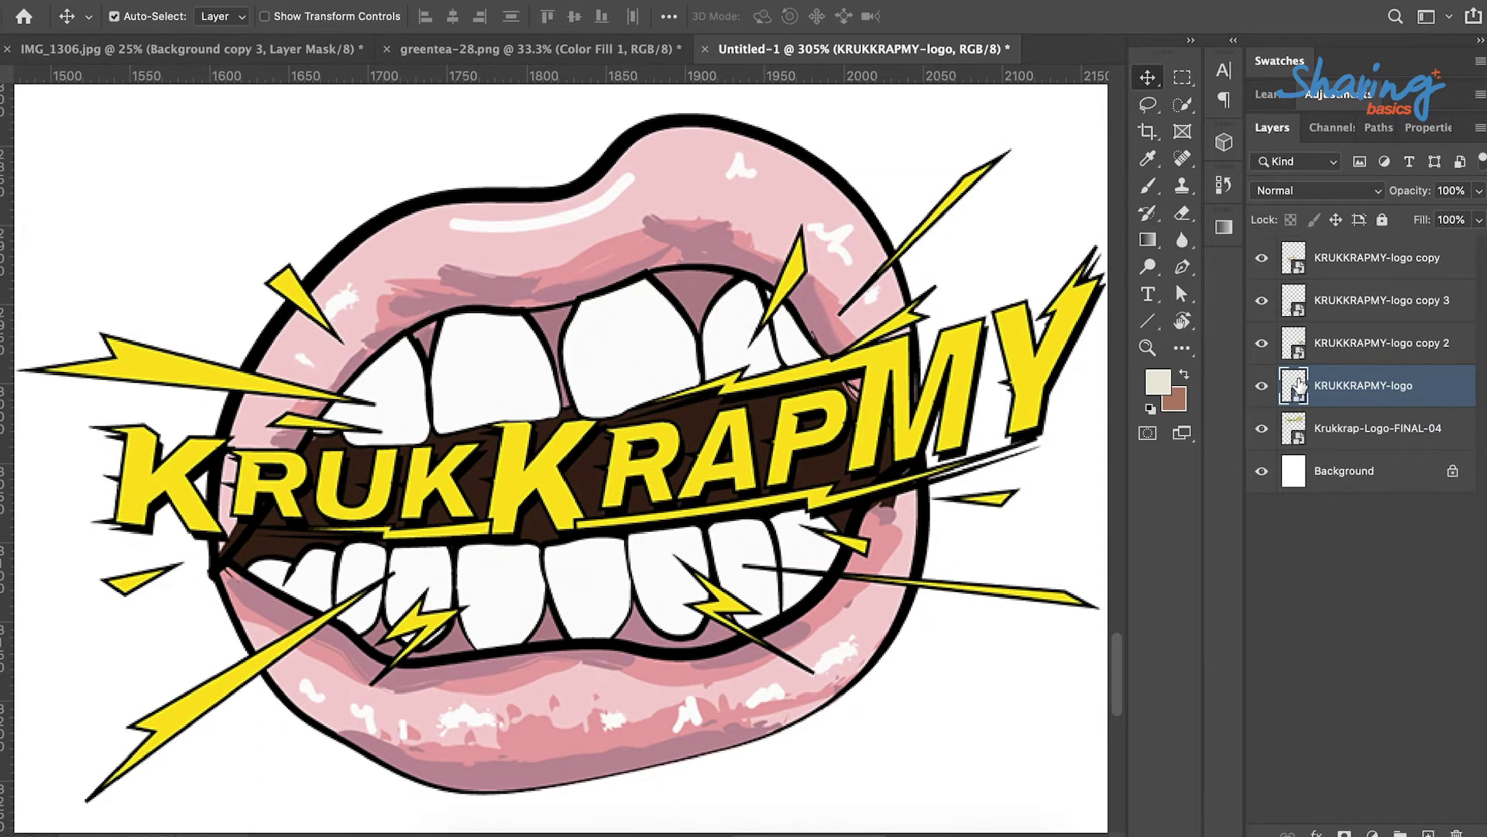
pyautogui.click(200, 2)
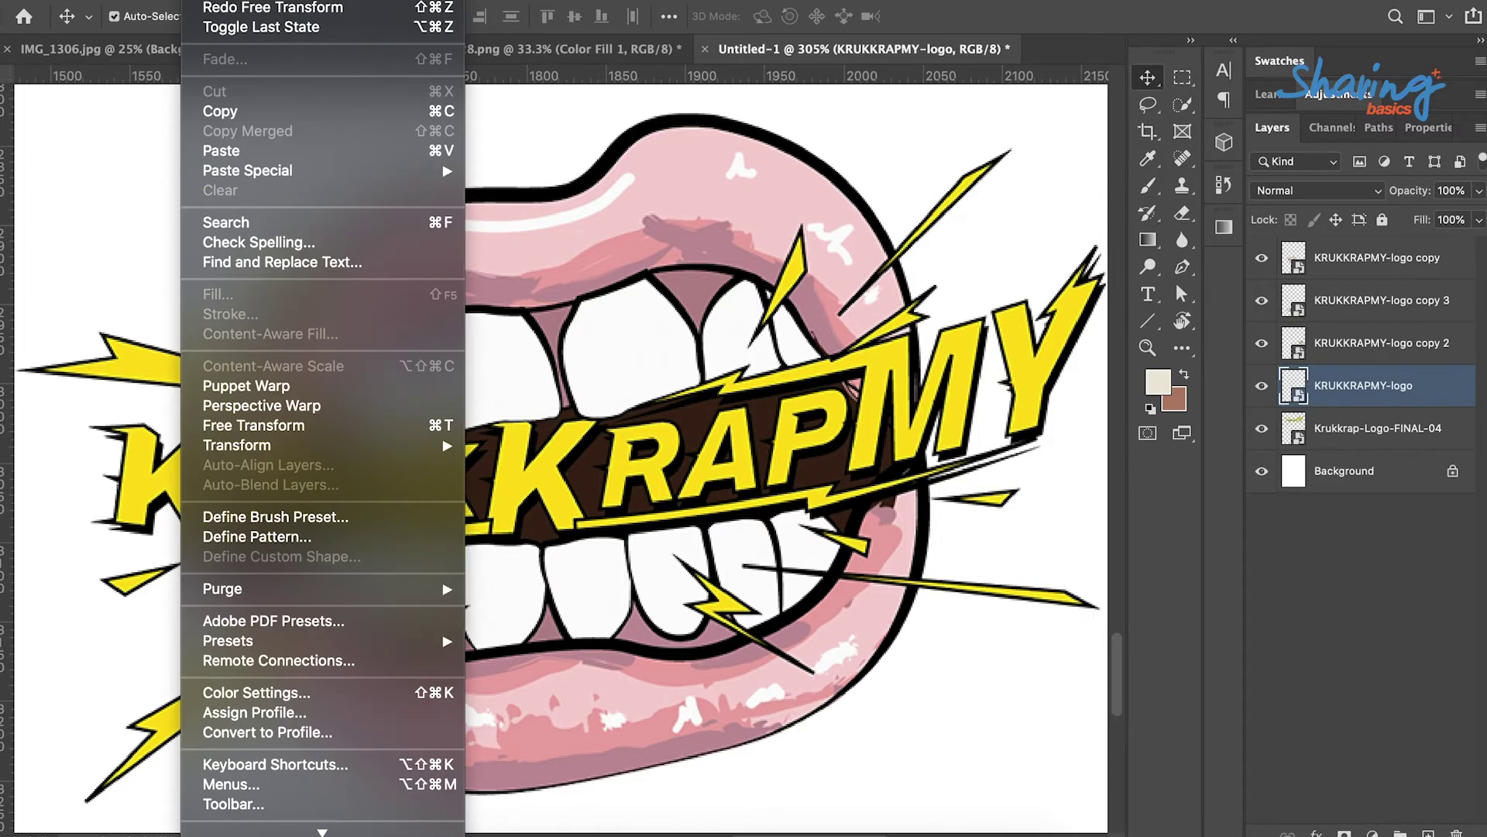
pyautogui.click(234, 29)
# Fit the view to each logo layer in turn, including the three copies, ending on Krukkrap-Logo-FINAL-04.
pyautogui.click(1359, 265)
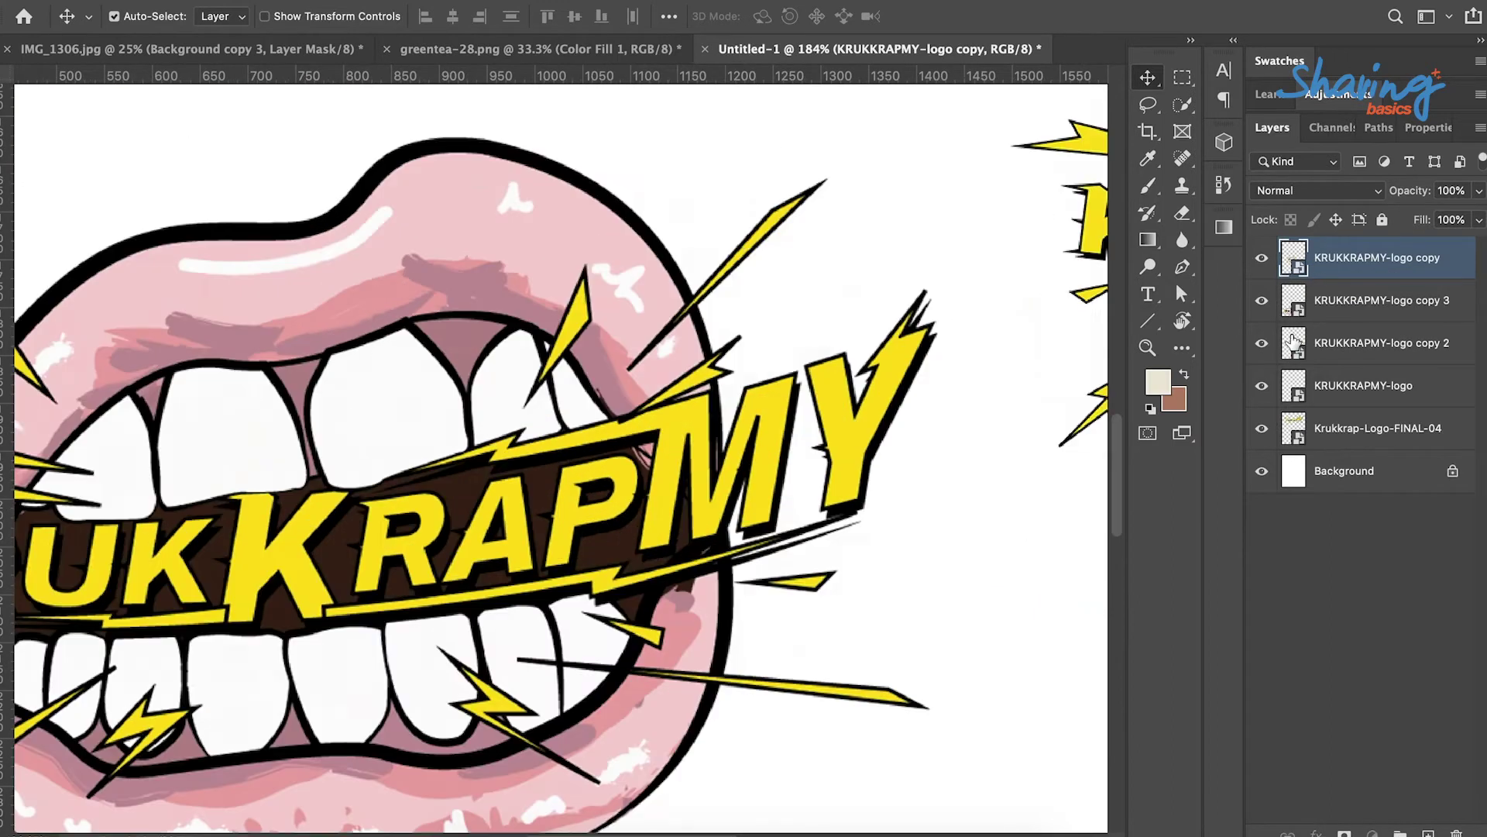
pyautogui.click(1294, 341)
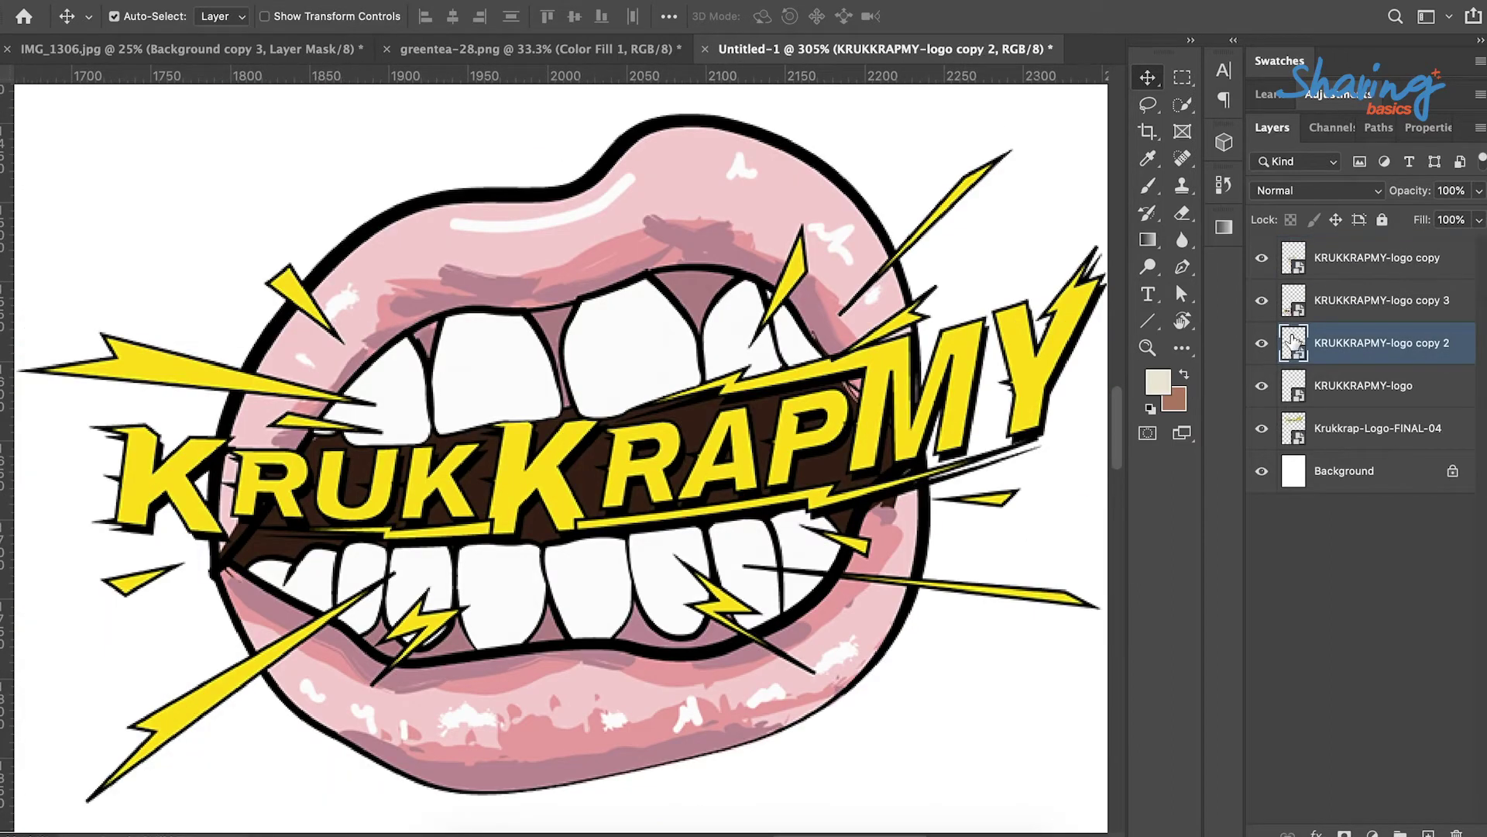
pyautogui.click(1294, 428)
pyautogui.click(1294, 302)
pyautogui.click(1295, 260)
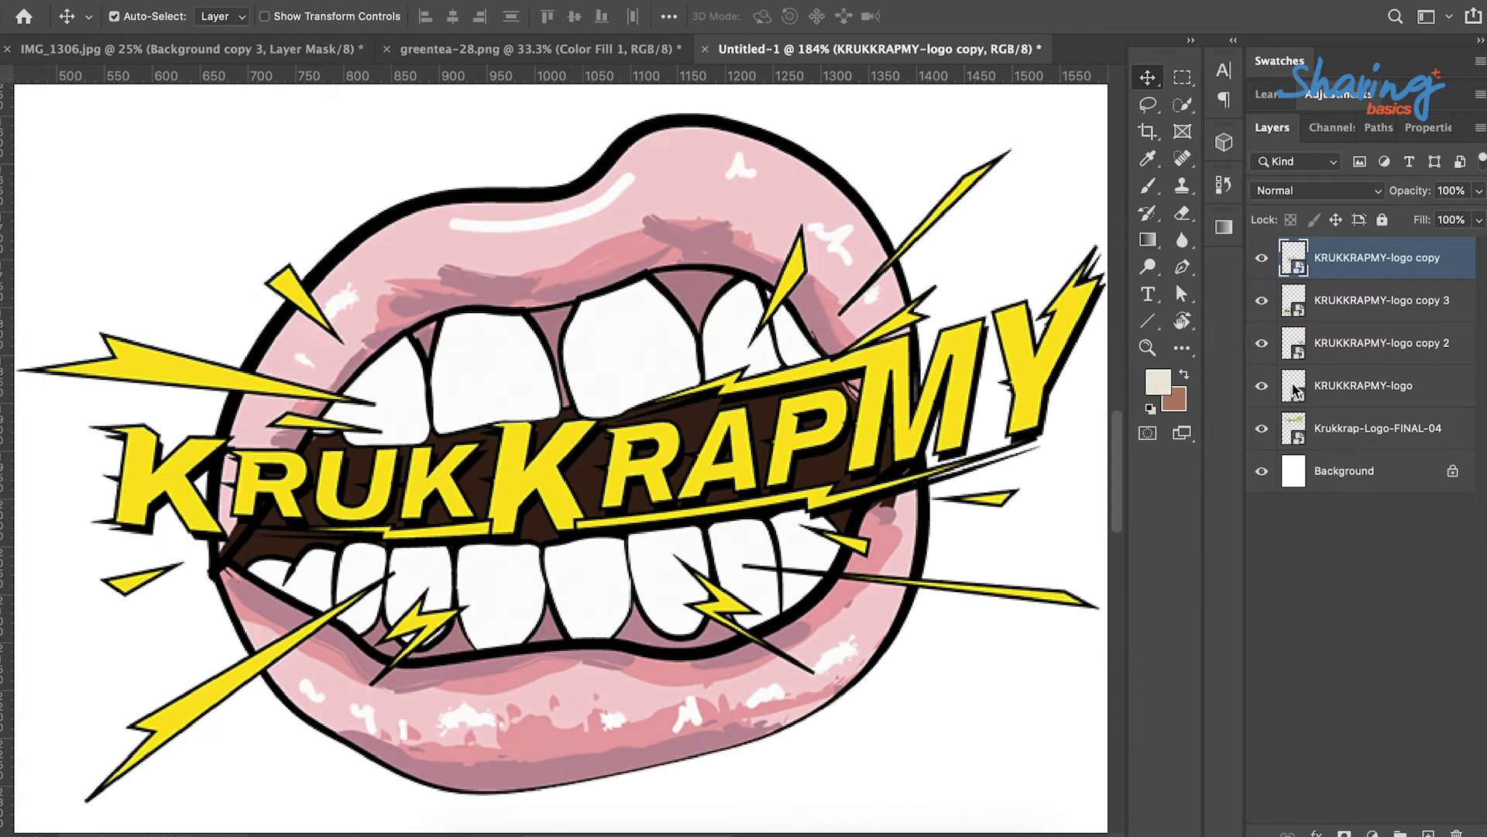
pyautogui.click(1293, 388)
pyautogui.click(1294, 429)
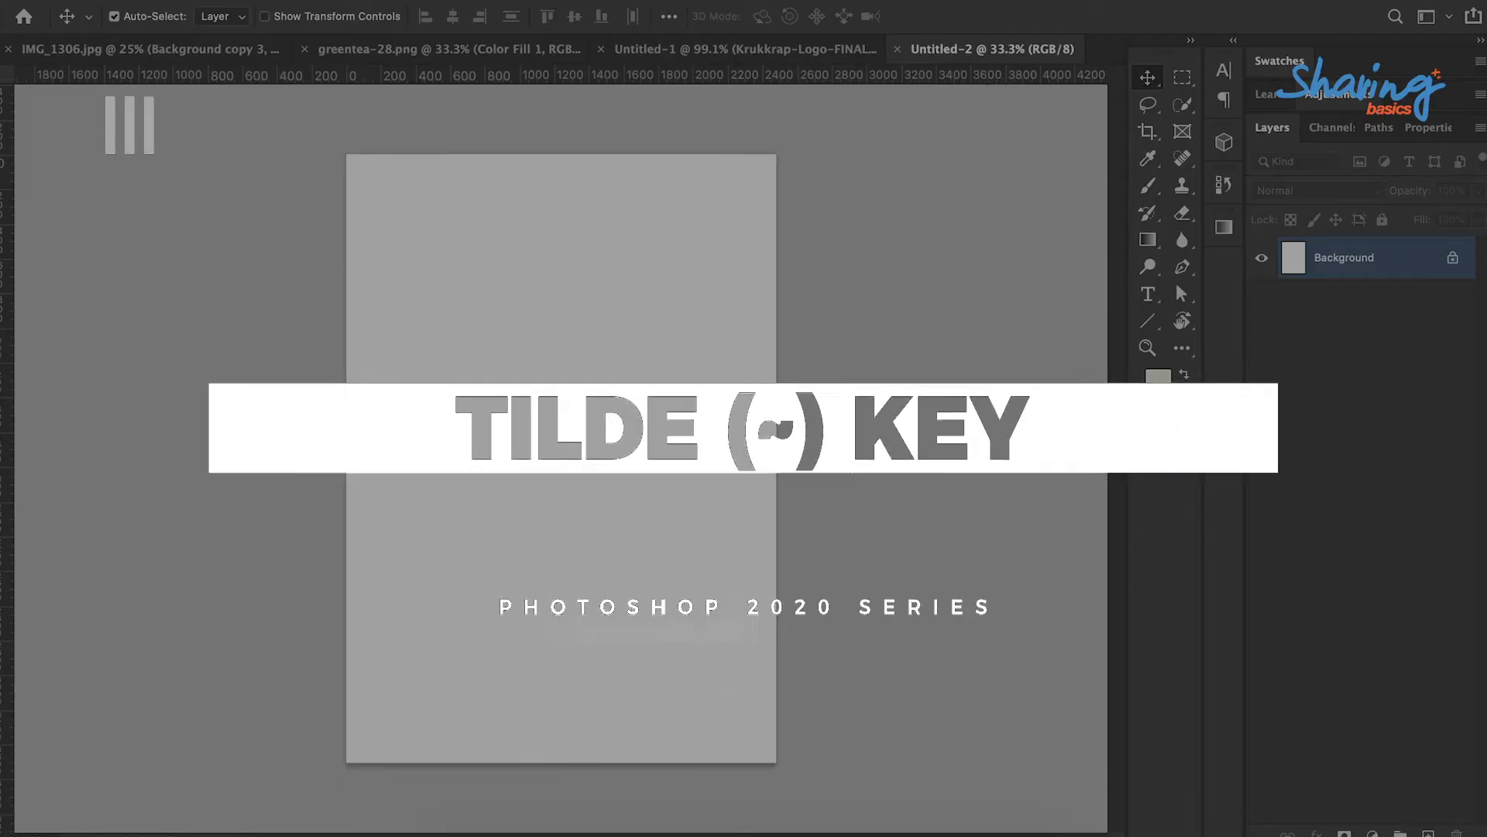
# Select the Brush tool and swap the foreground and background colours so that brown is the painting colour.
pyautogui.click(1148, 187)
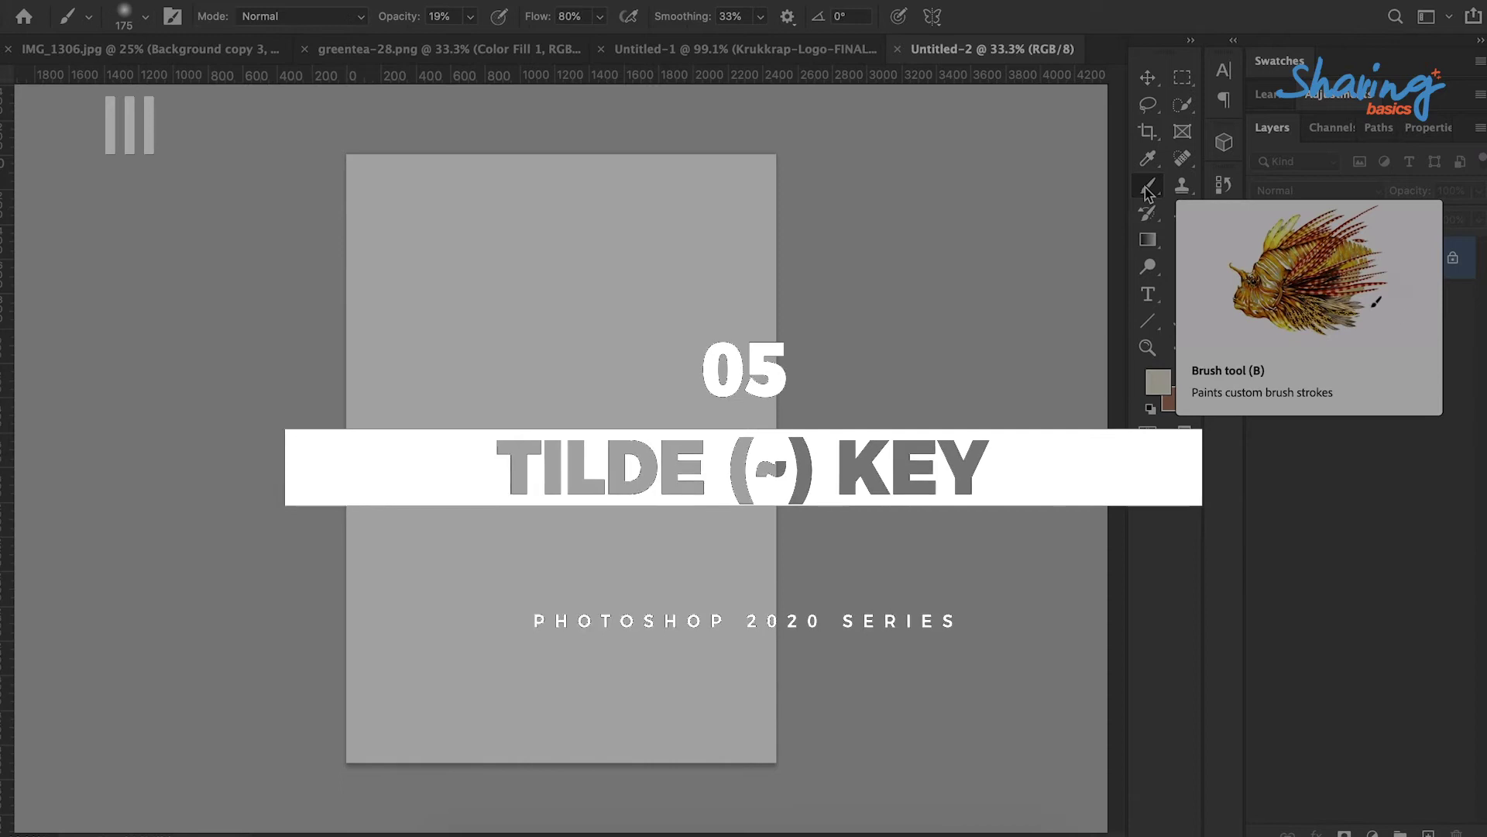
pyautogui.click(1148, 189)
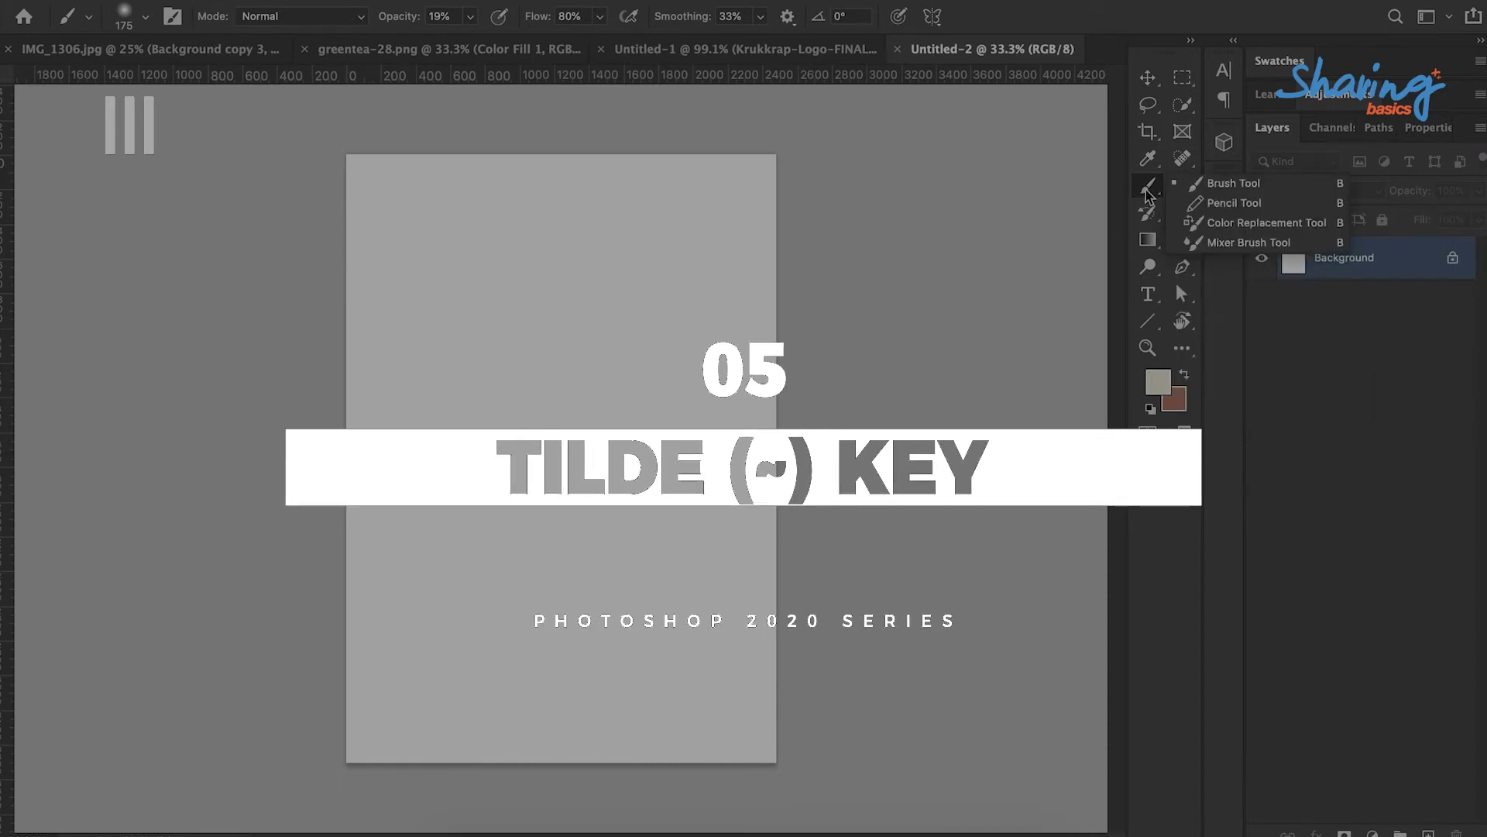
pyautogui.click(1240, 183)
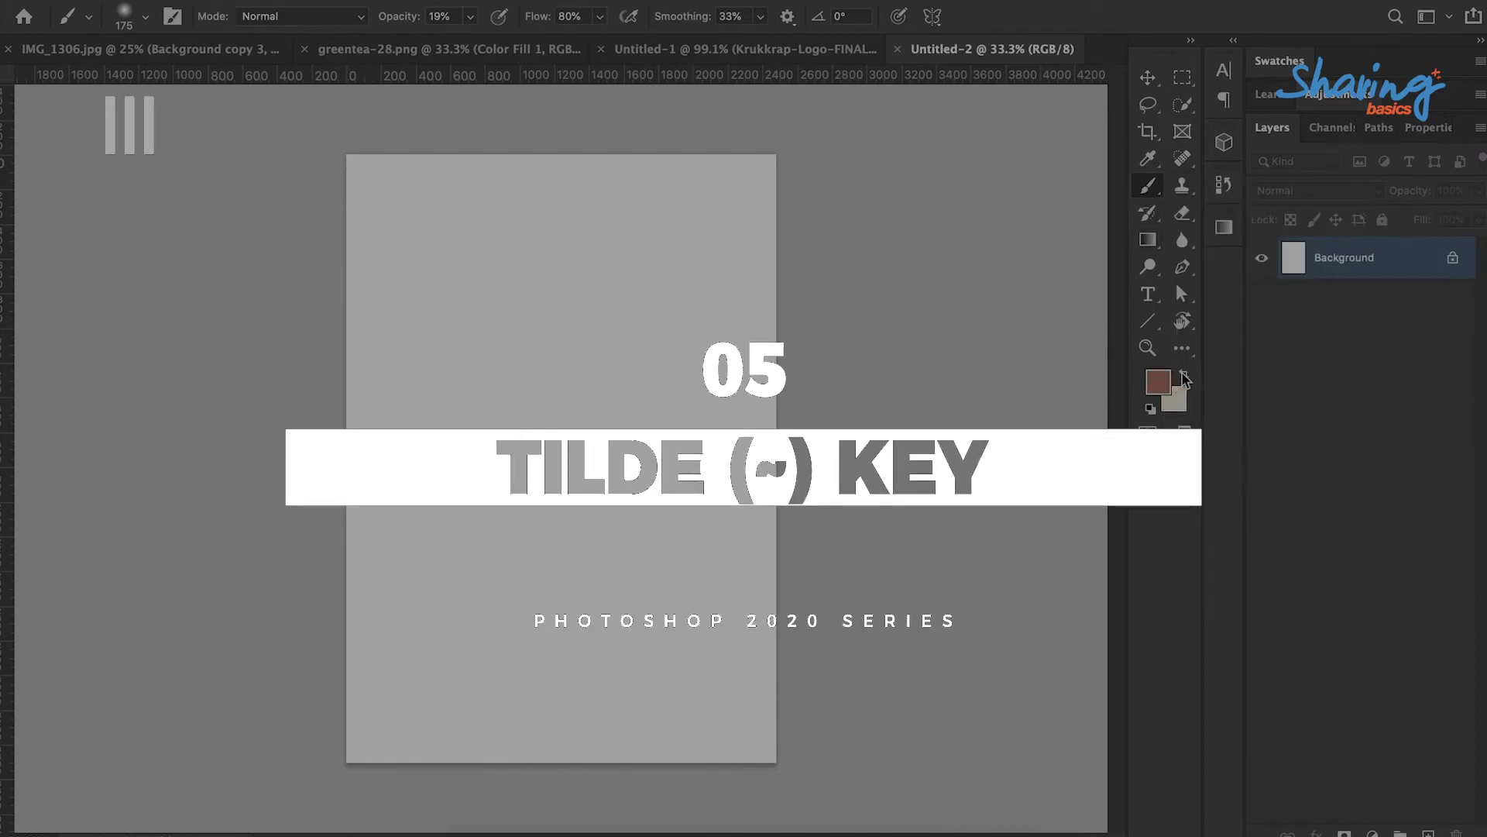
pyautogui.press('x')
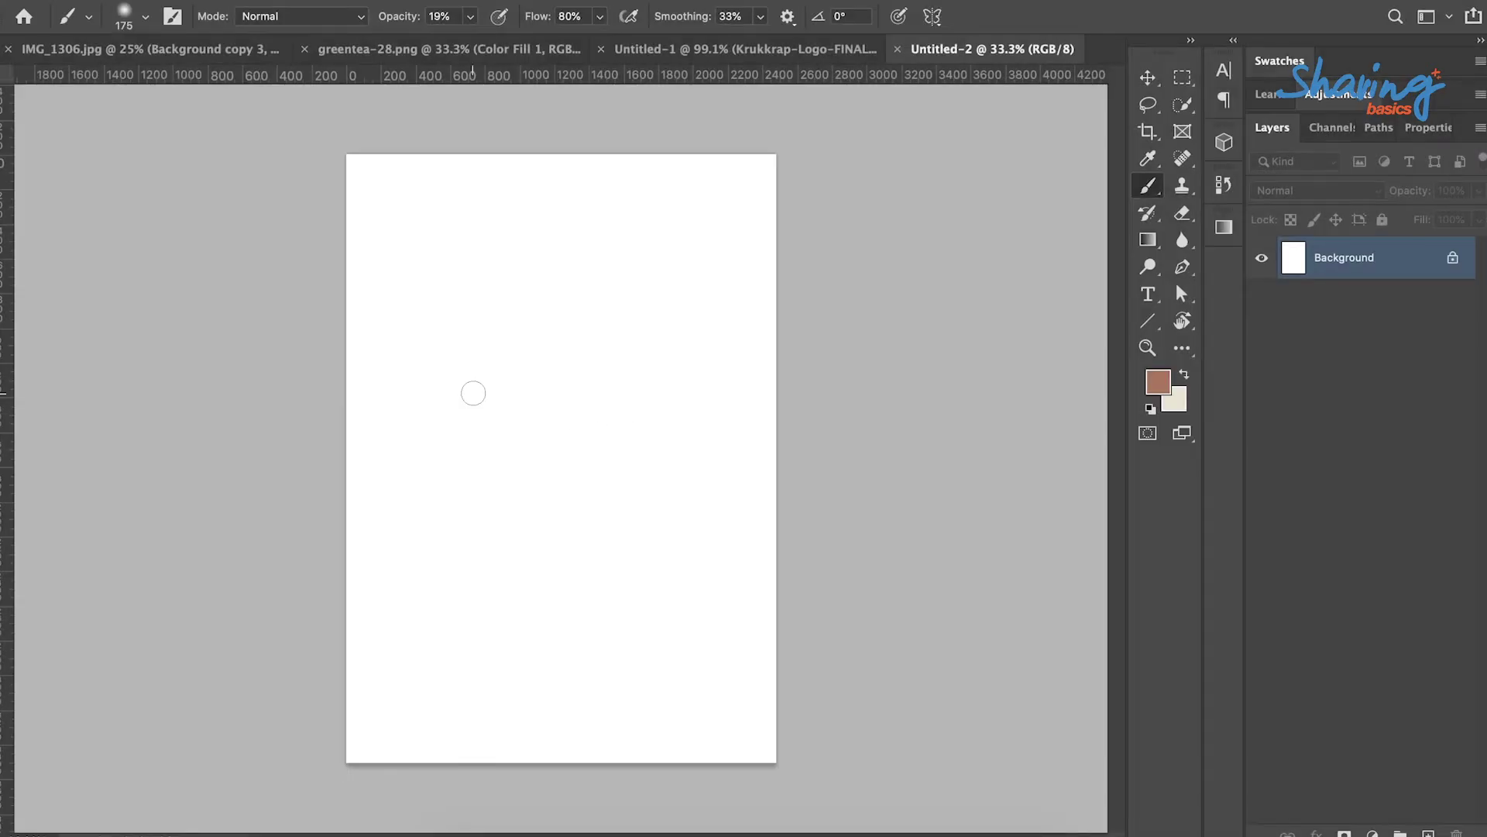
# Enlarge the brush tip to 1600 px.
pyautogui.press(']')
pyautogui.press(']')
pyautogui.press(']')
pyautogui.press(']')
pyautogui.press(']')
pyautogui.press(']')
pyautogui.press(']')
pyautogui.press(']')
pyautogui.press(']')
pyautogui.press(']')
pyautogui.press(']')
pyautogui.press(']')
pyautogui.press(']')
pyautogui.press(']')
pyautogui.press(']')
pyautogui.press(']')
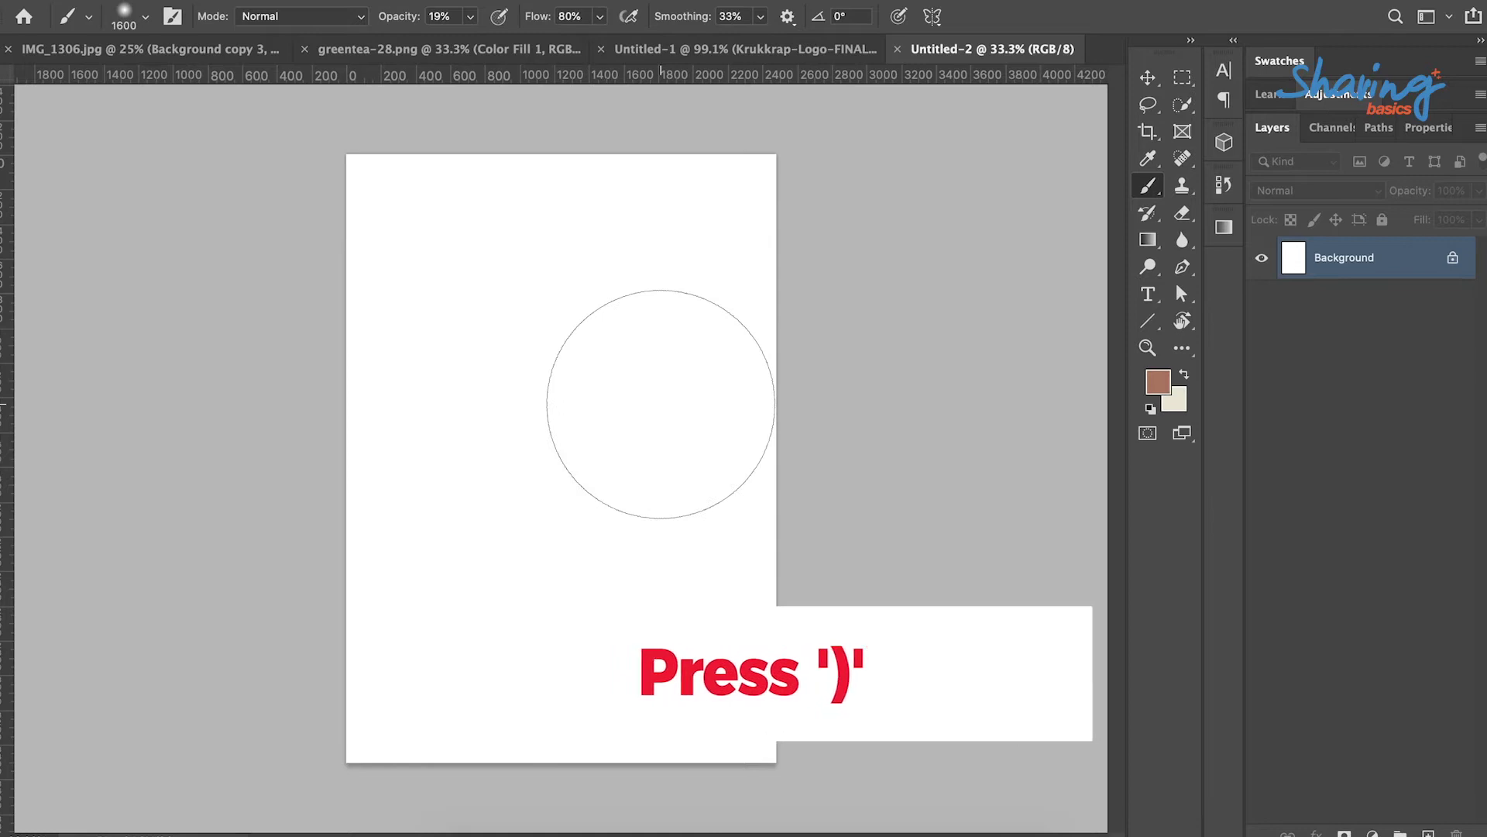
# Reduce the brush tip to 1300 px.
pyautogui.press('[')
pyautogui.press('[')
pyautogui.press('[')
pyautogui.press('[')
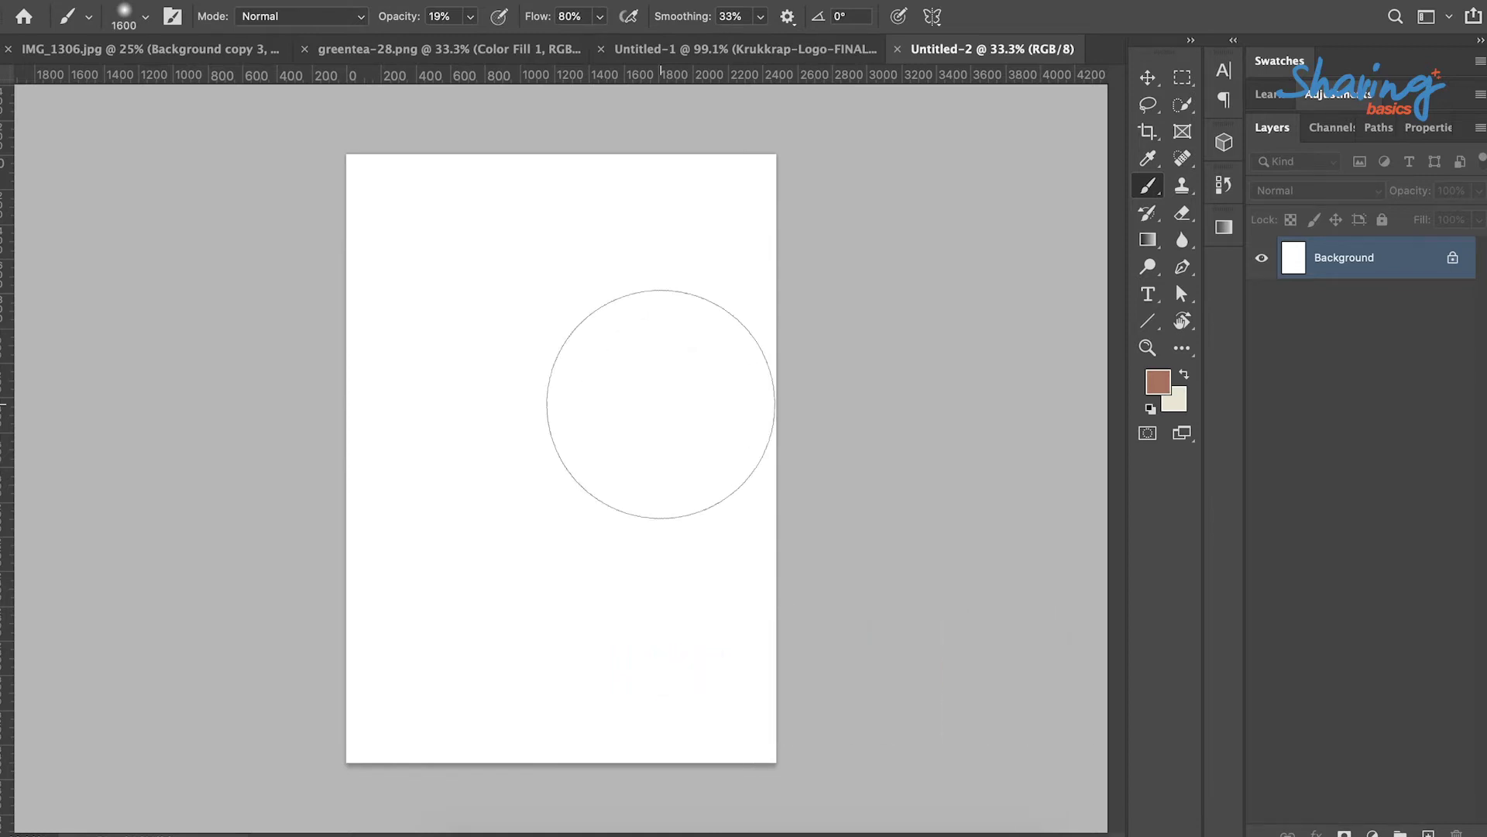
pyautogui.press('[')
pyautogui.press('[')
pyautogui.press('[')
pyautogui.press('[')
pyautogui.press('[')
pyautogui.press('[')
pyautogui.press('[')
pyautogui.press('[')
pyautogui.press('[')
pyautogui.press(']')
pyautogui.press(']')
pyautogui.press(']')
pyautogui.press(']')
pyautogui.press(']')
pyautogui.press(']')
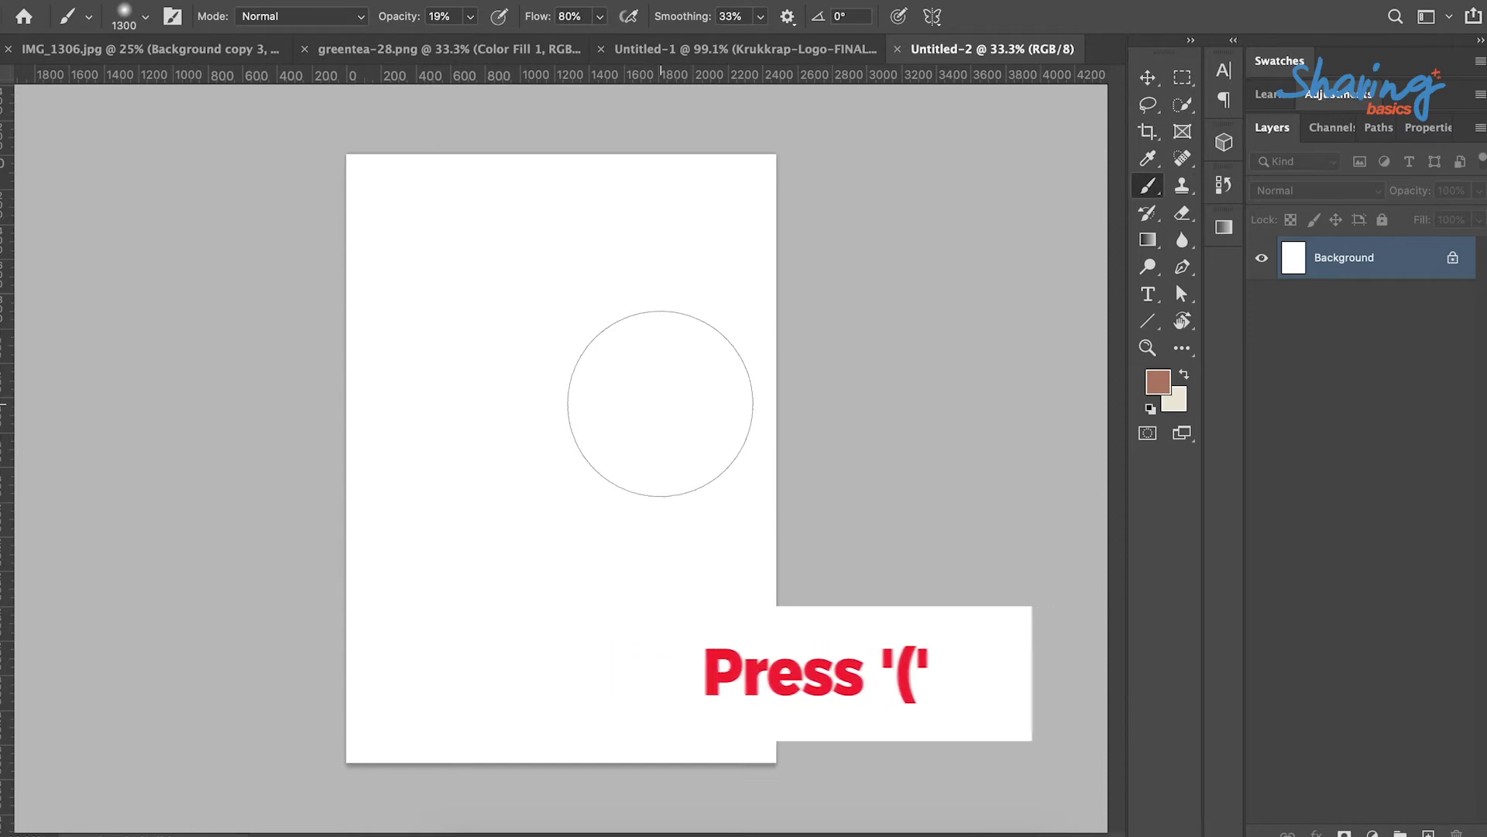
# Set the brush opacity to 100% and raise its hardness to about 87%.
pyautogui.click(145, 16)
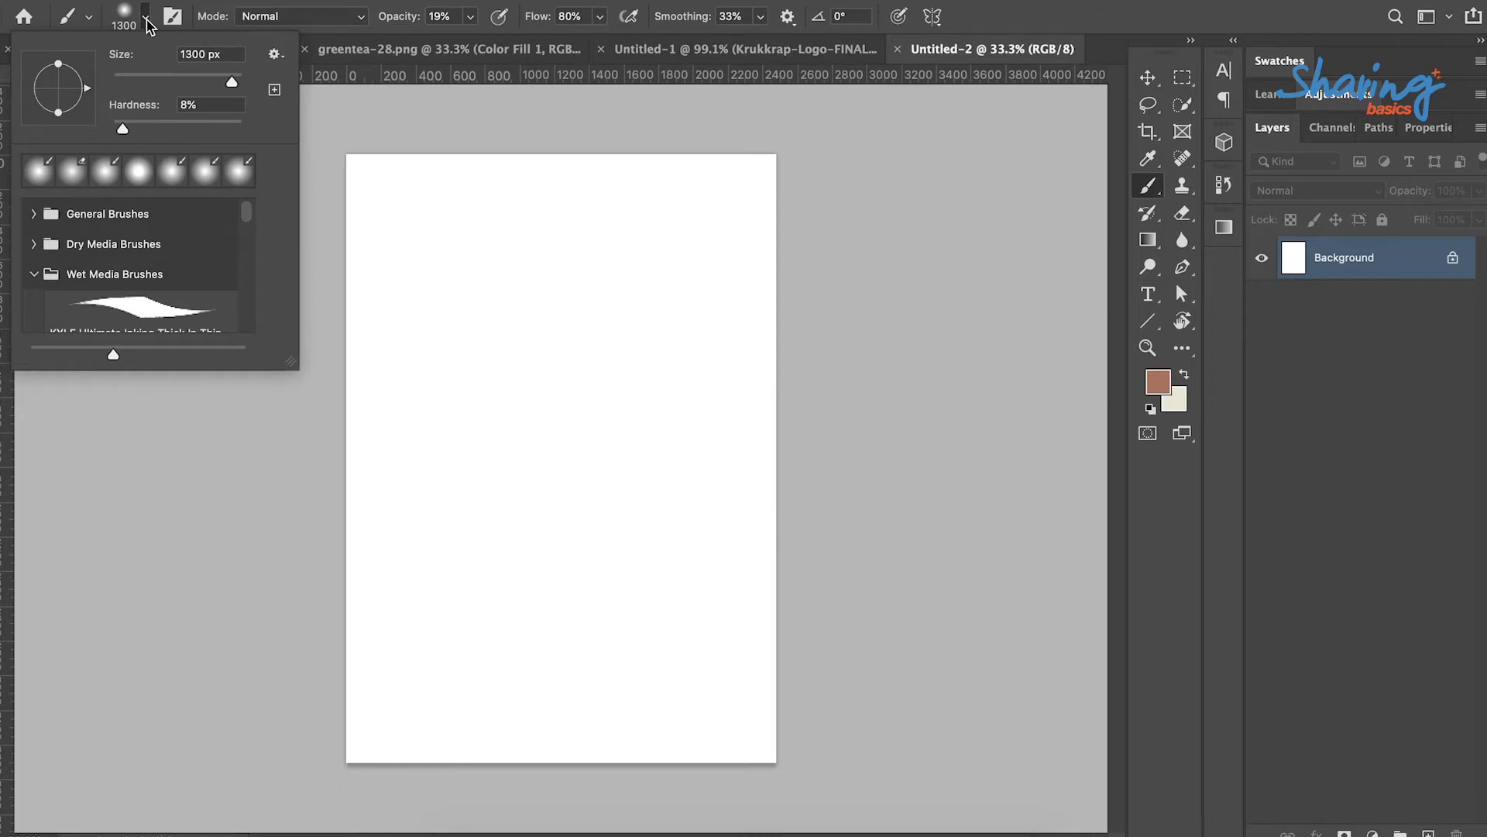
pyautogui.click(147, 19)
pyautogui.hotkey('shift', ',')
pyautogui.click(146, 17)
pyautogui.click(137, 127)
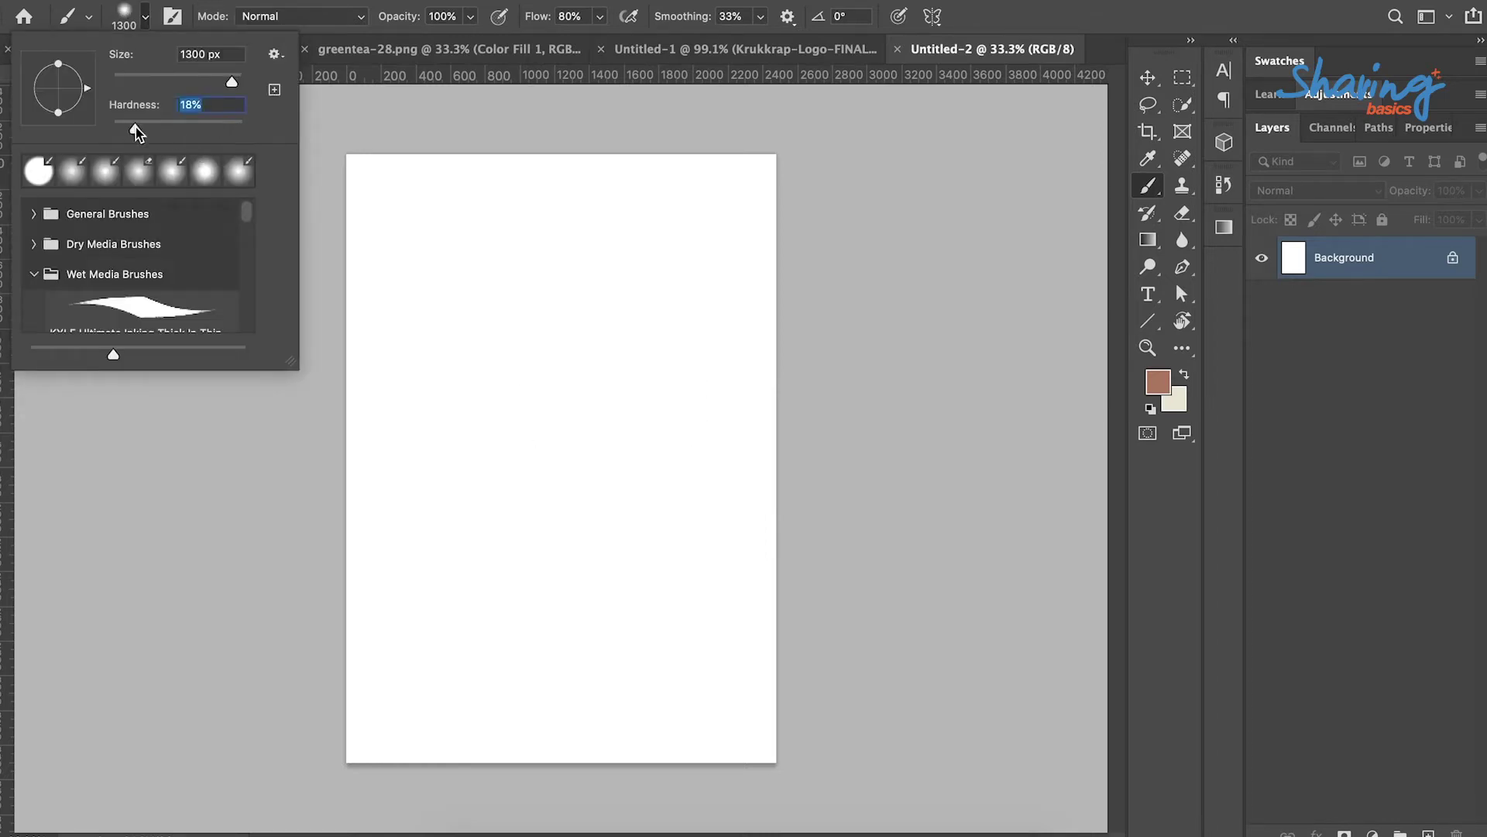
pyautogui.click(226, 128)
pyautogui.click(145, 16)
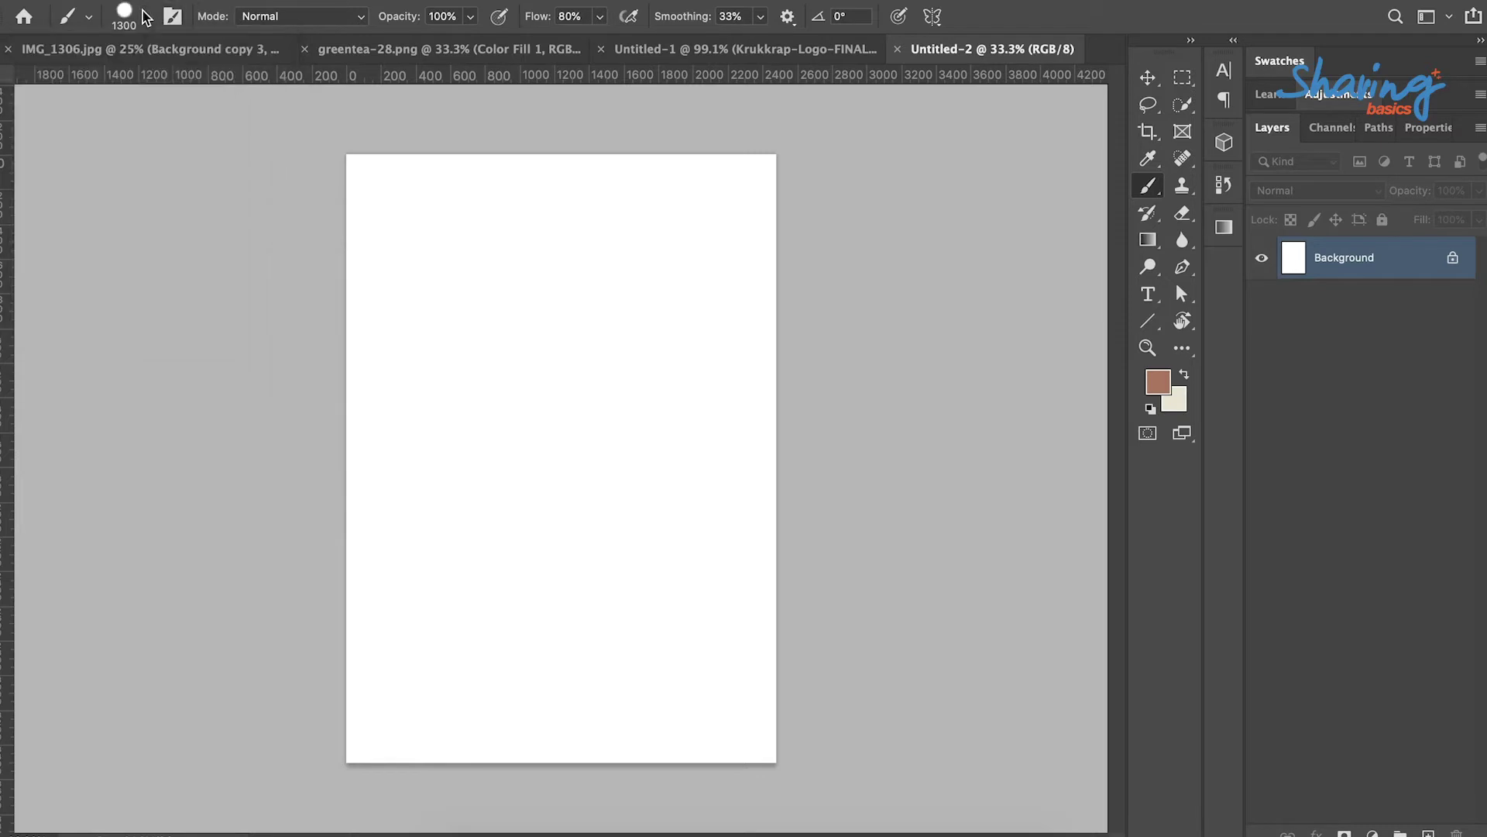
# Paint broad brown strokes diagonally across the blank page and reduce the brush size to 1000 px.
pyautogui.moveTo(458, 299)
pyautogui.mouseDown()
pyautogui.moveTo(579, 211)
pyautogui.moveTo(589, 316)
pyautogui.moveTo(467, 523)
pyautogui.moveTo(671, 430)
pyautogui.moveTo(466, 698)
pyautogui.moveTo(788, 515)
pyautogui.moveTo(863, 578)
pyautogui.moveTo(684, 516)
pyautogui.mouseUp()
pyautogui.press('[')
pyautogui.press('[')
pyautogui.press('[')
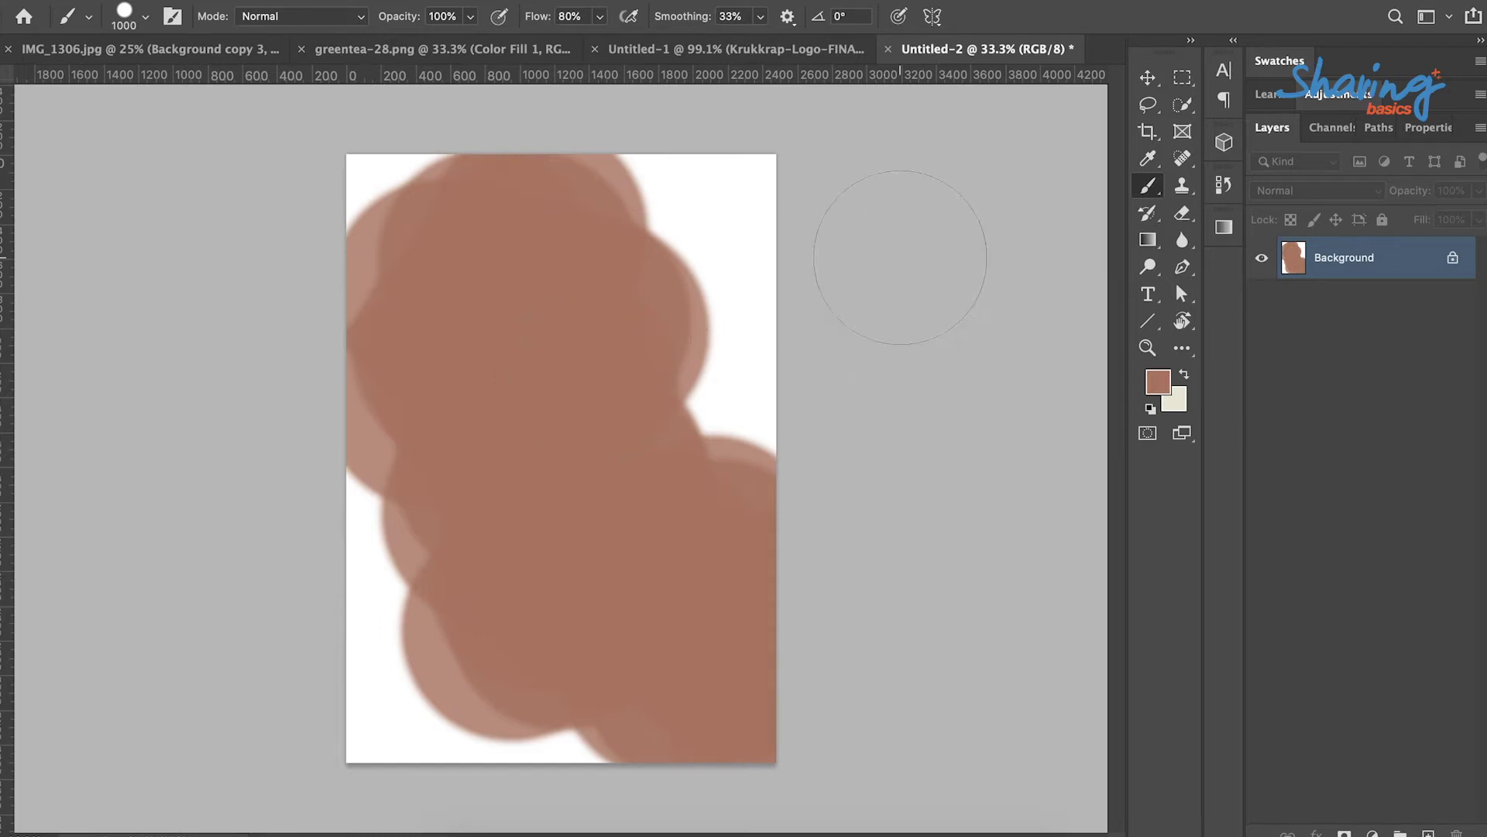
# Try erasing zigzag strokes through the brown paint with the 175 px Eraser tool and undo the strokes.
pyautogui.click(1183, 218)
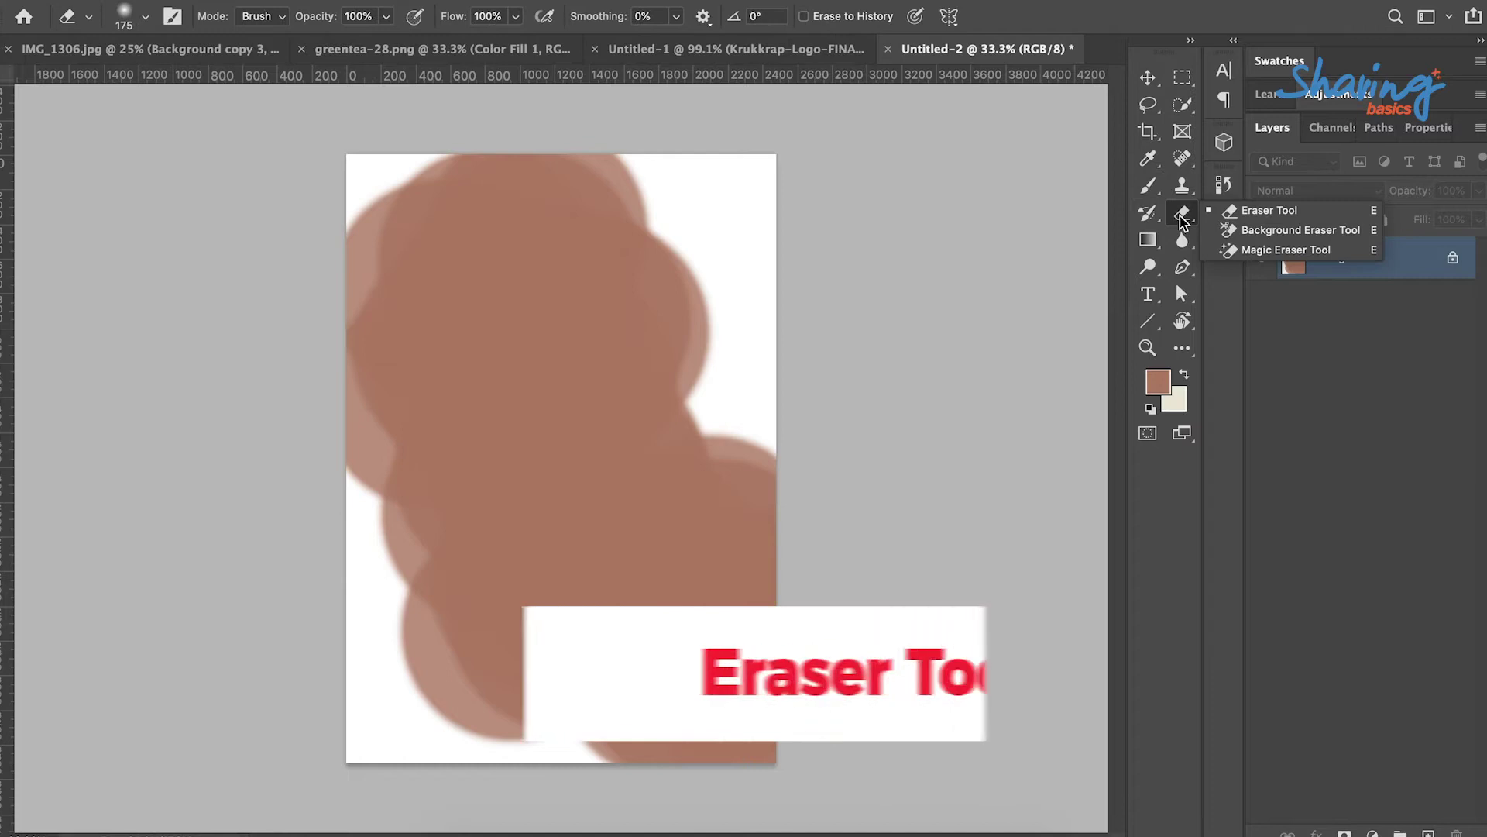
pyautogui.moveTo(536, 433); pyautogui.dragTo(651, 312)
pyautogui.moveTo(607, 358)
pyautogui.mouseDown()
pyautogui.moveTo(418, 623)
pyautogui.moveTo(596, 662)
pyautogui.moveTo(674, 256)
pyautogui.mouseUp()
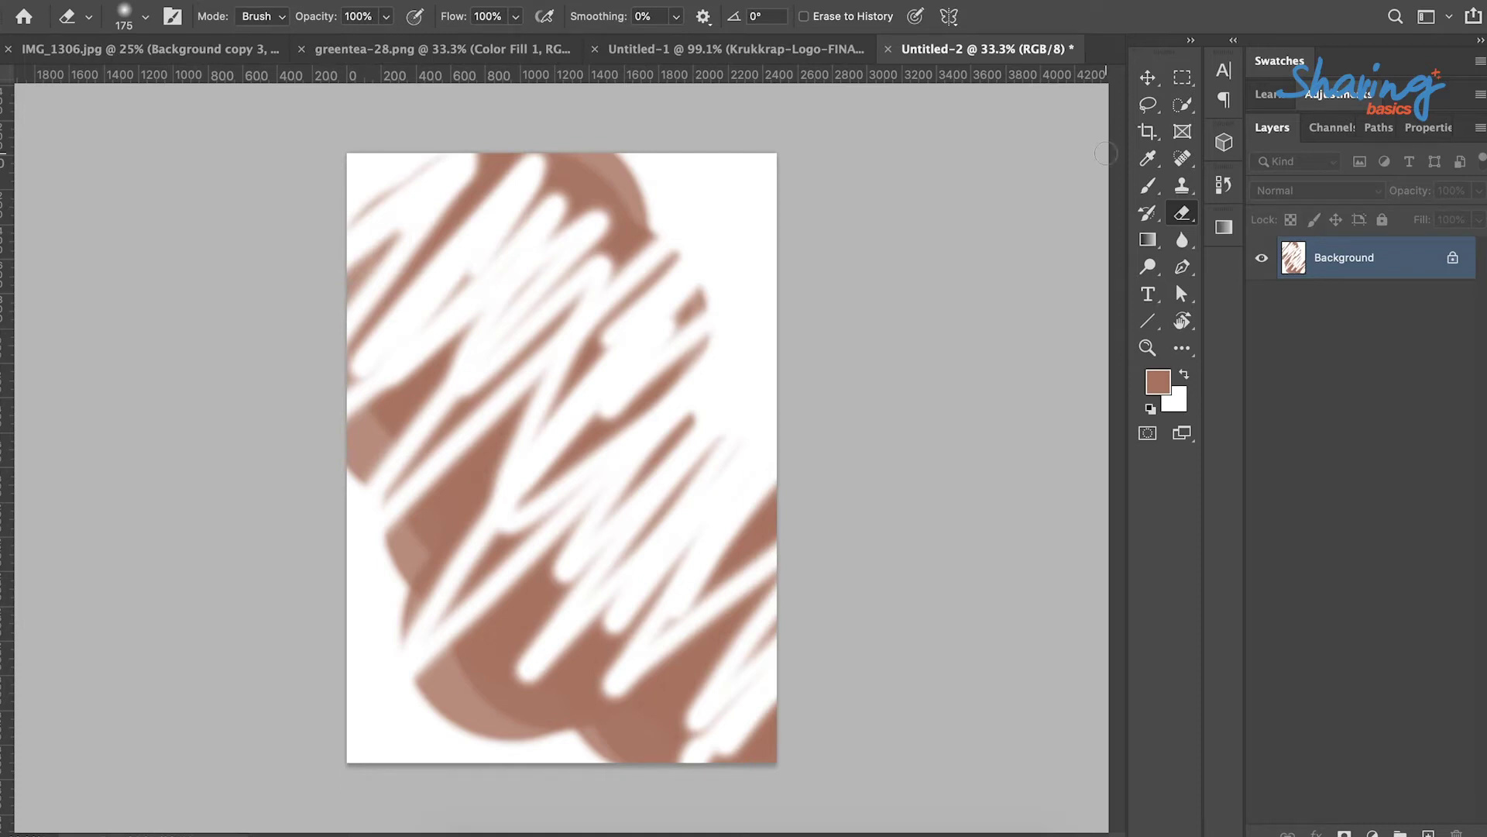
pyautogui.hotkey('ctrl', 'z')
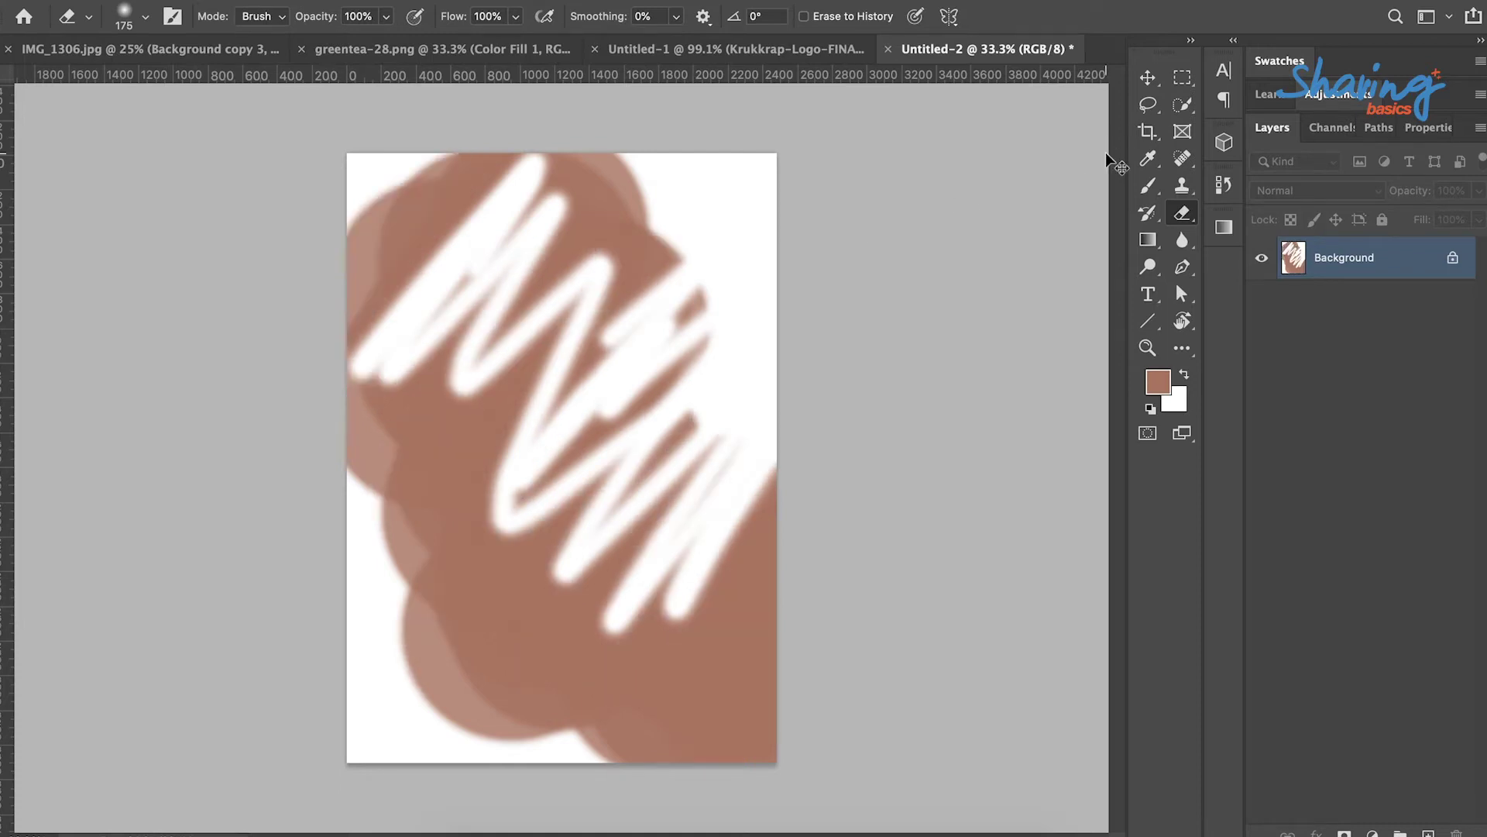
pyautogui.hotkey('ctrl', 'z')
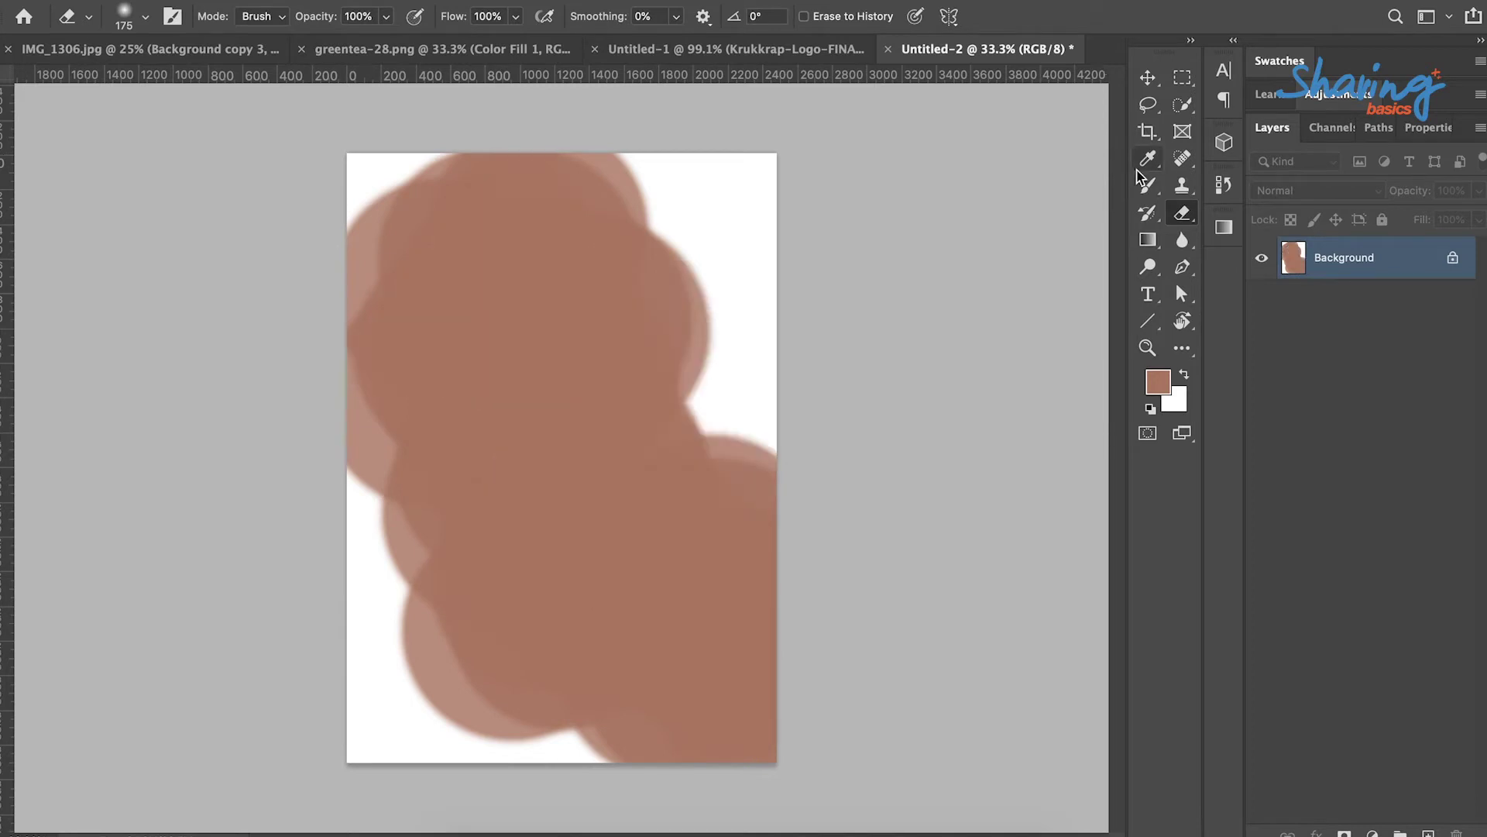
# Return to the Brush tool, extend the brown paint and erase a wide band through the middle using the 1000 px brush tip.
pyautogui.click(1149, 186)
pyautogui.hotkey('ctrl', 'z')
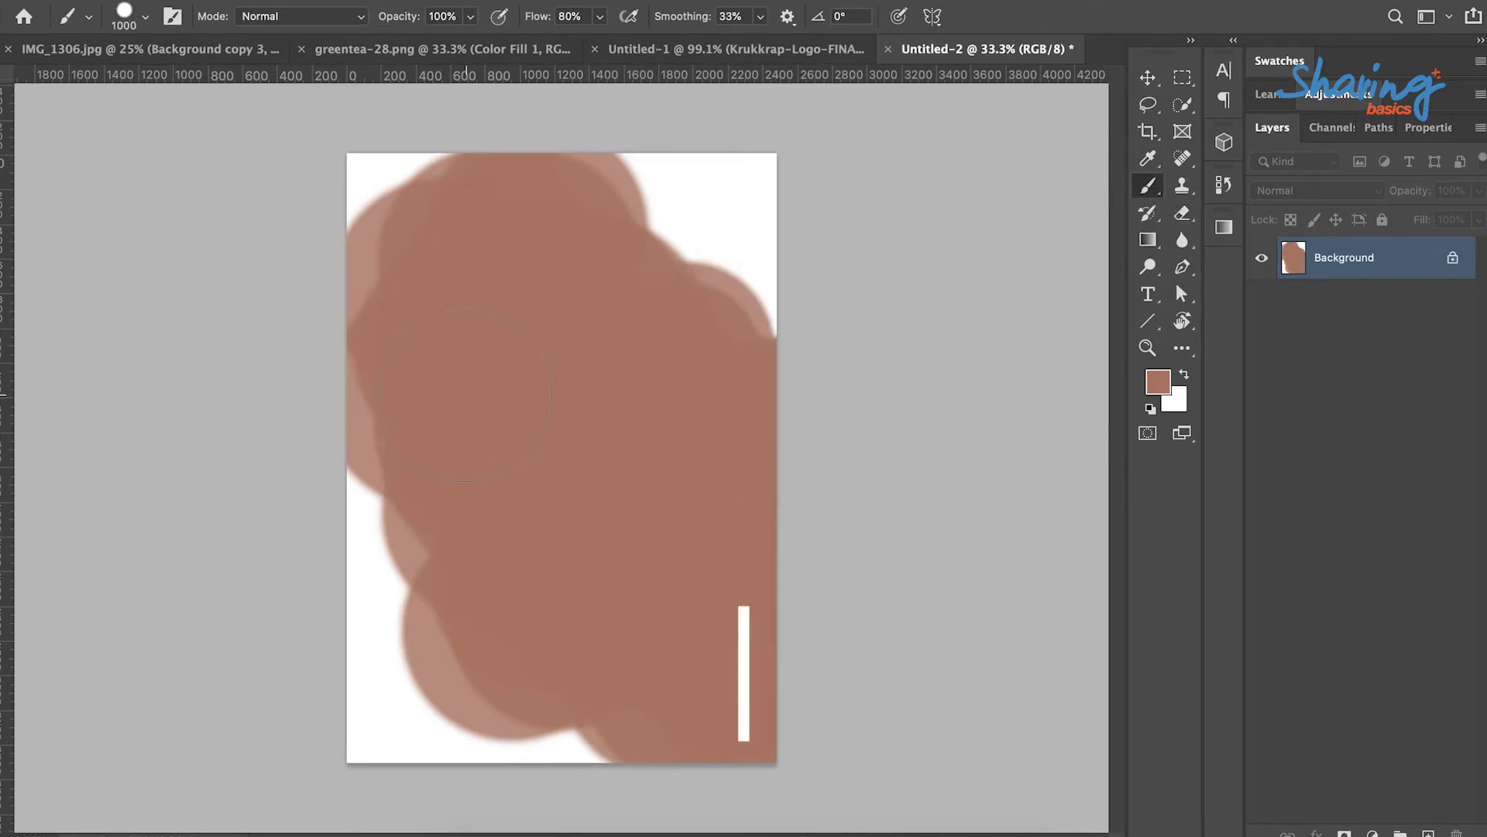
pyautogui.moveTo(465, 396); pyautogui.dragTo(577, 310)
pyautogui.moveTo(678, 261)
pyautogui.mouseDown()
pyautogui.moveTo(682, 333)
pyautogui.moveTo(713, 382)
pyautogui.moveTo(481, 515)
pyautogui.moveTo(442, 613)
pyautogui.moveTo(814, 475)
pyautogui.moveTo(581, 565)
pyautogui.moveTo(621, 481)
pyautogui.mouseUp()
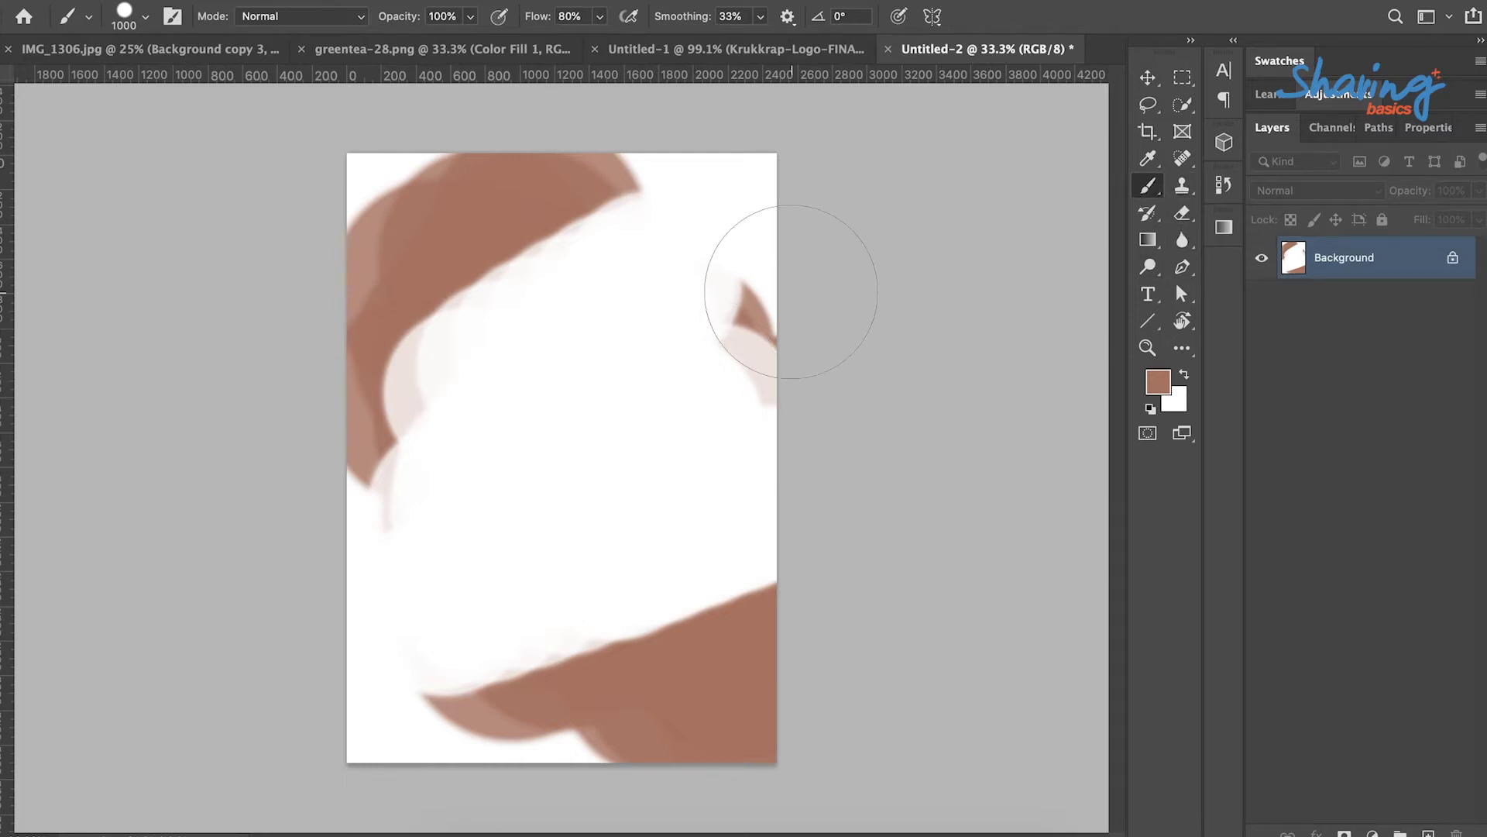
# Erase most of the remaining brown paint with the brush tip and paint a fresh brown blob in the page's upper half.
pyautogui.press('super+z')
pyautogui.press('super+z')
pyautogui.press('super+z')
pyautogui.press('super+z')
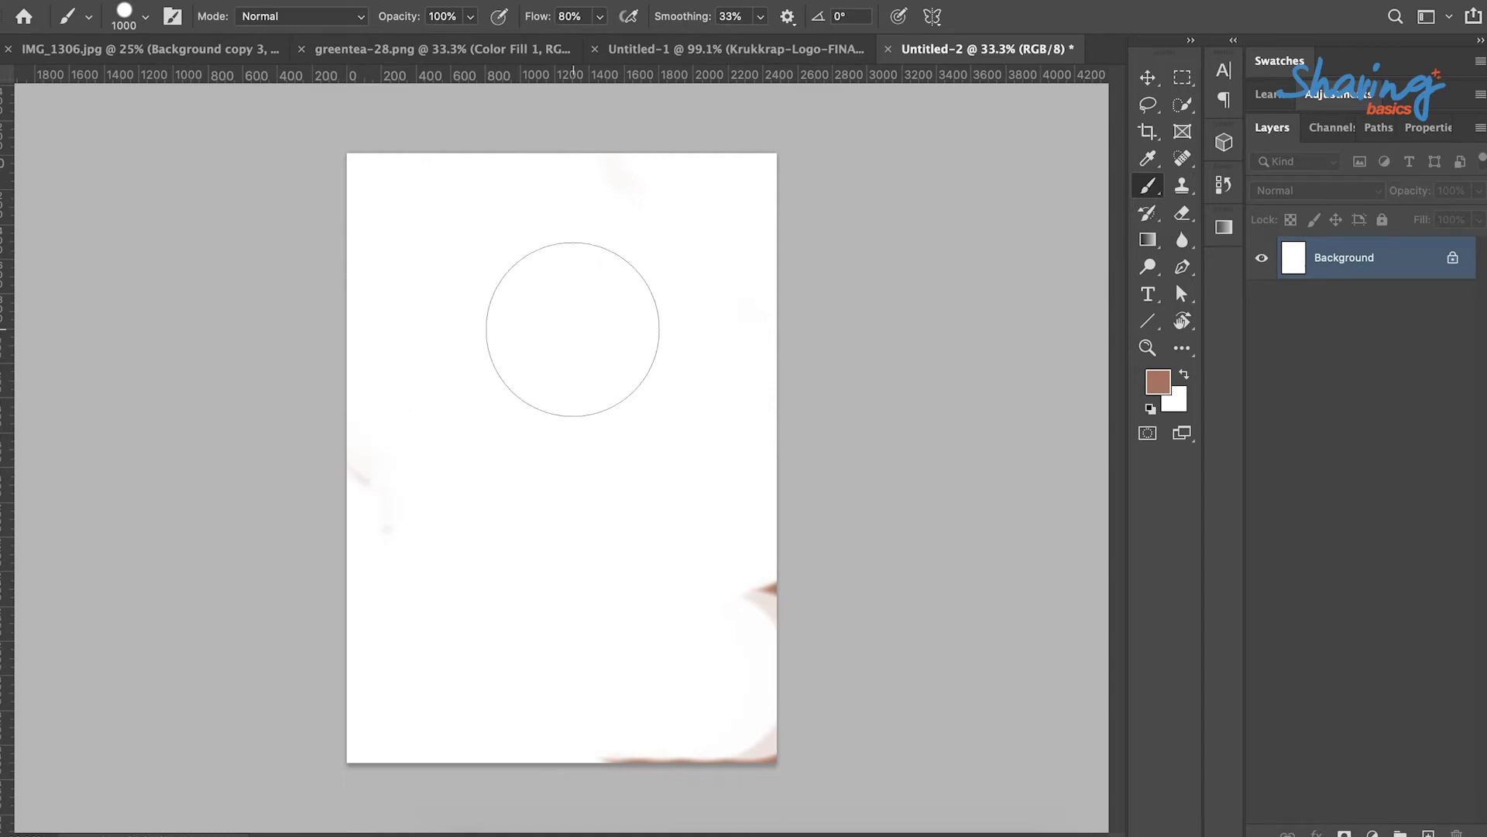
pyautogui.moveTo(573, 329)
pyautogui.mouseDown()
pyautogui.moveTo(621, 303)
pyautogui.moveTo(701, 380)
pyautogui.moveTo(602, 467)
pyautogui.mouseUp()
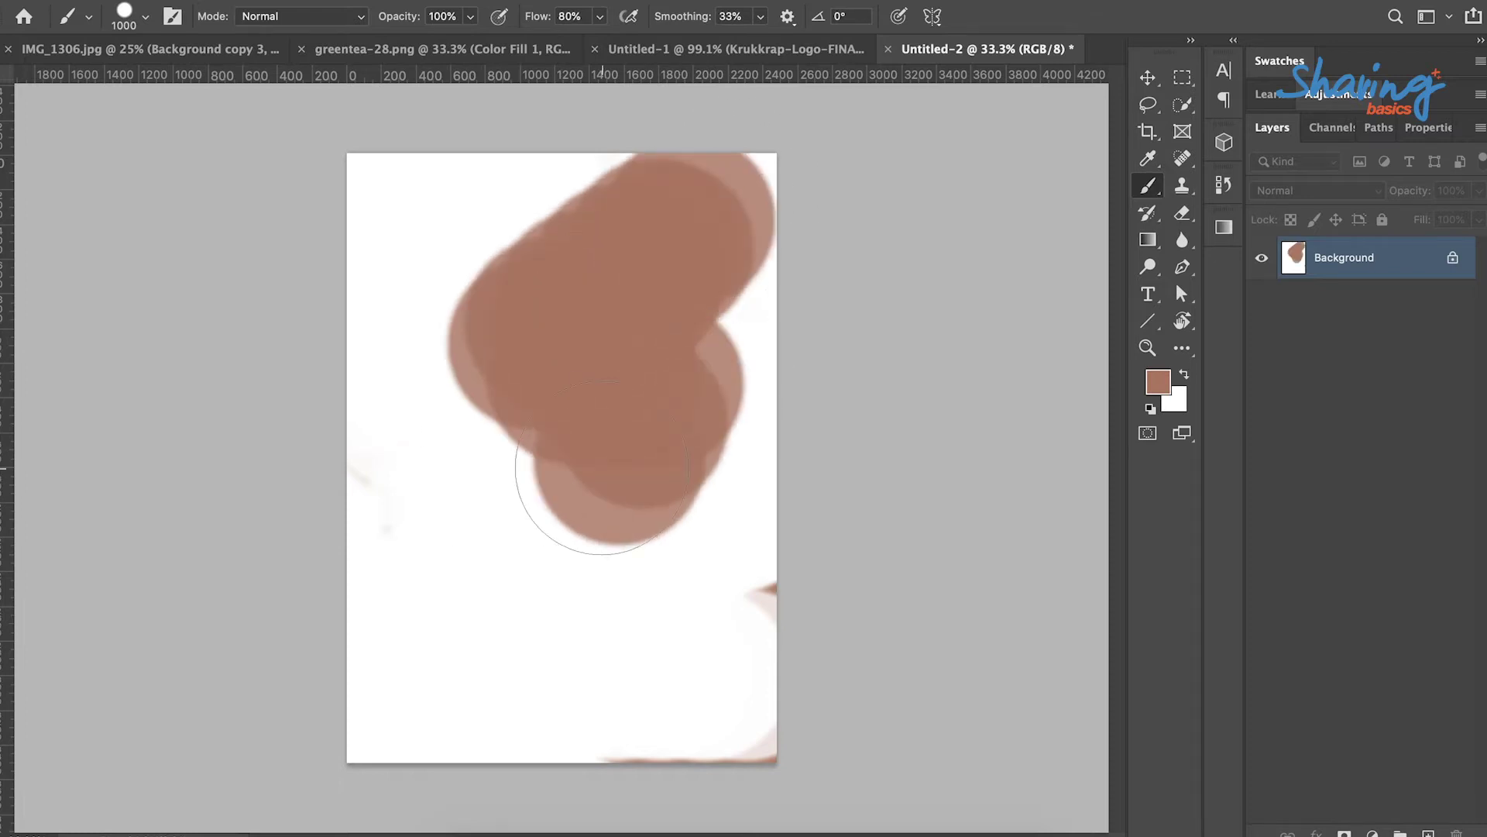
# Try erasing the lower part of the brown blob with the brush tip and restore the removed paint.
pyautogui.press('super+z')
pyautogui.press('super+z')
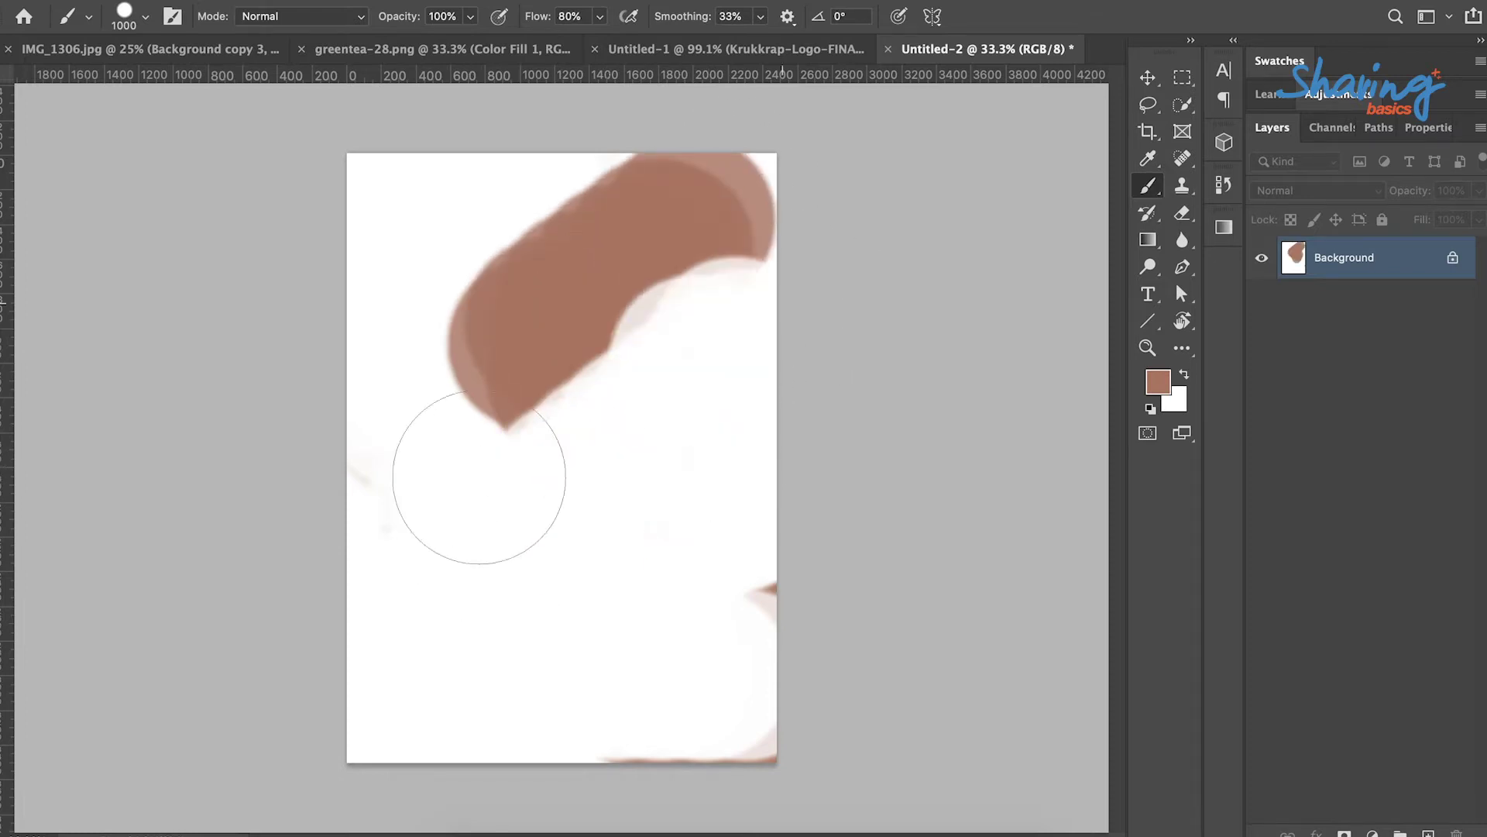
pyautogui.press('super+shift+z')
pyautogui.press('super+shift+z')
# Open the Brush Settings, set the brush tip's roundness to 30% and close the settings.
pyautogui.click(1226, 73)
pyautogui.click(1228, 73)
pyautogui.click(1229, 73)
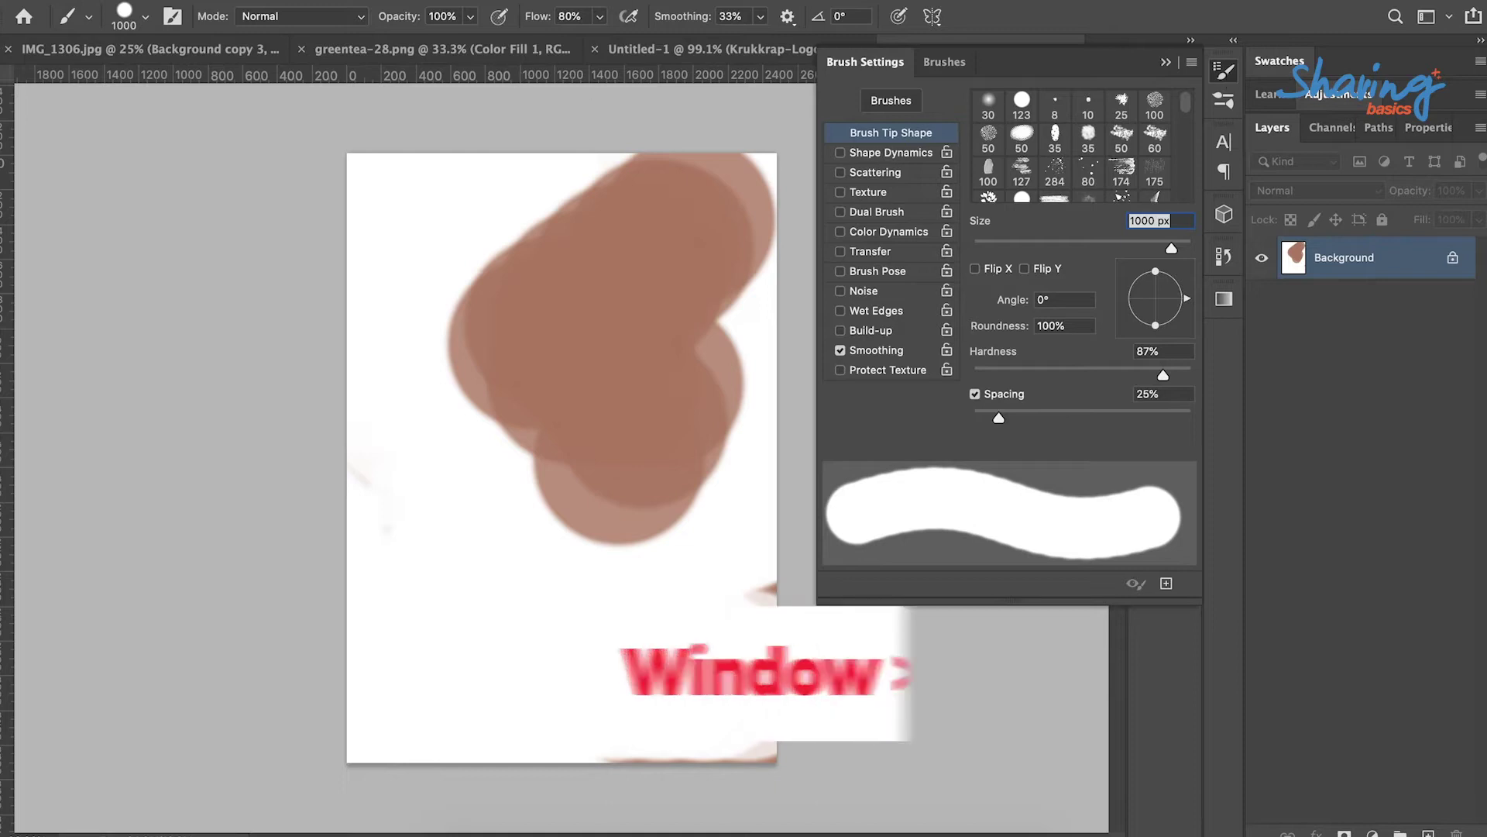
pyautogui.click(623, 2)
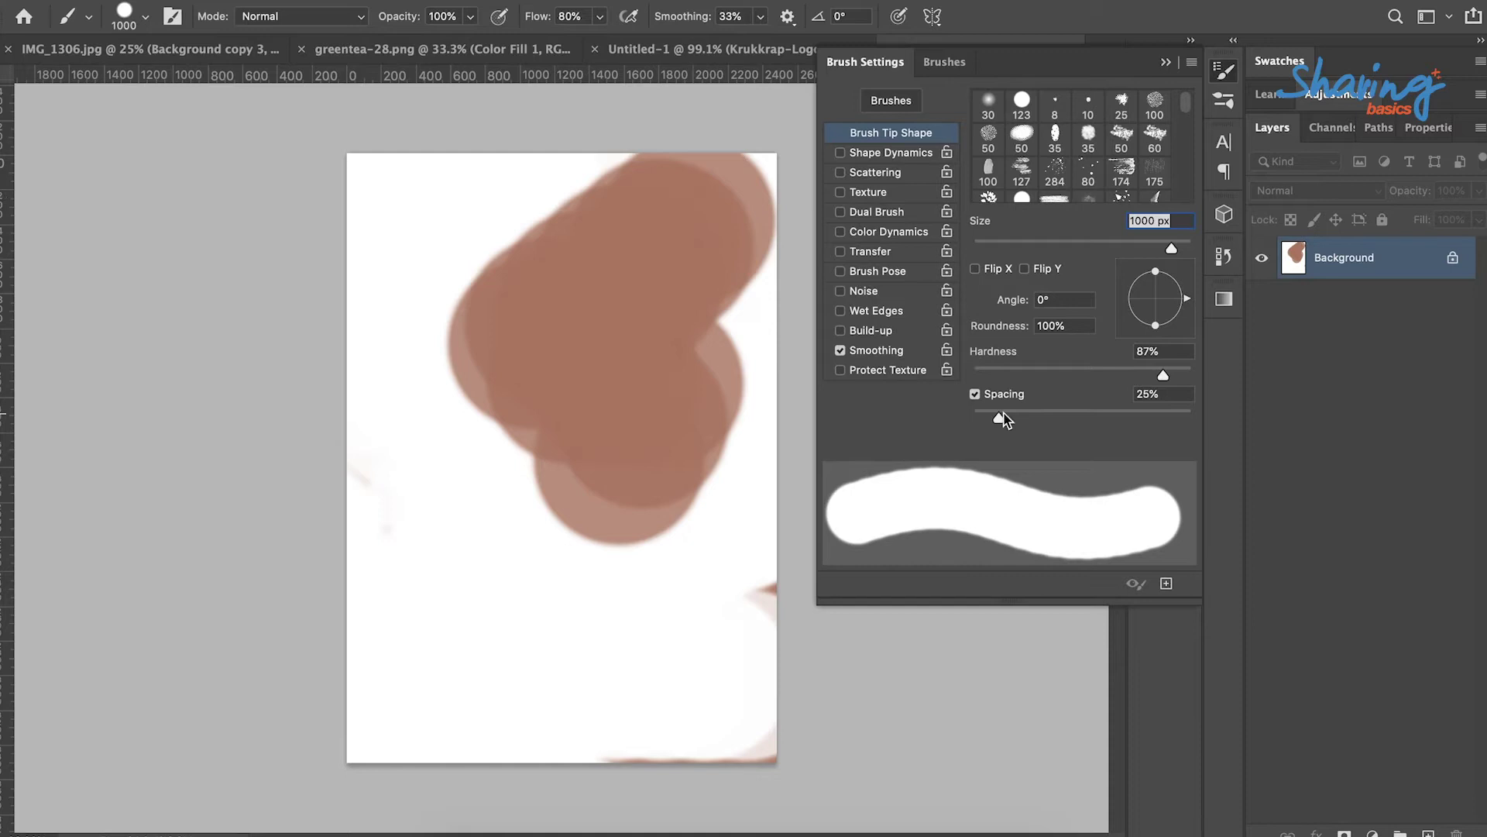
pyautogui.click(1051, 325)
pyautogui.write('30')
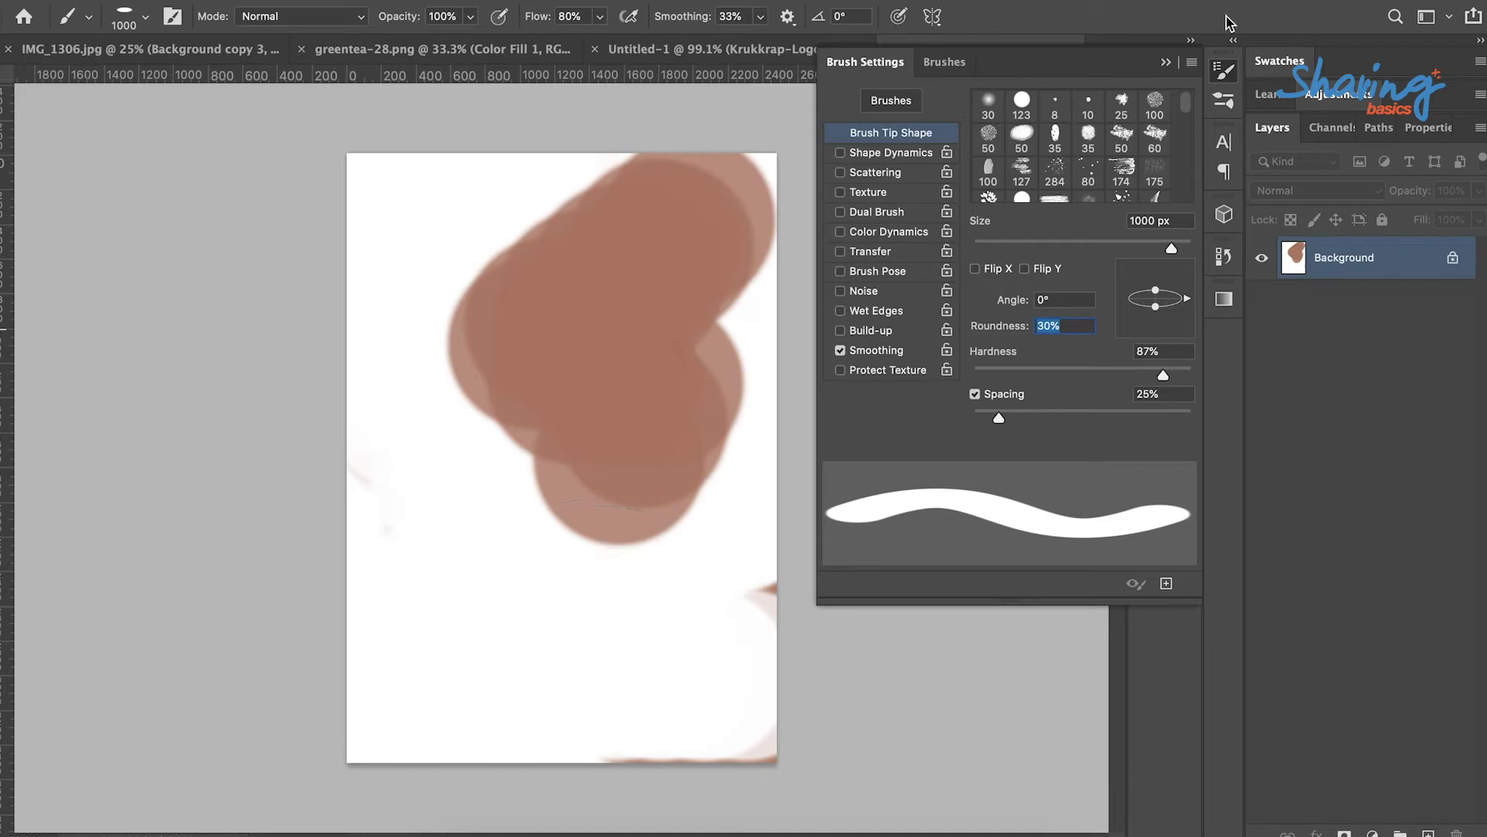
pyautogui.click(1166, 62)
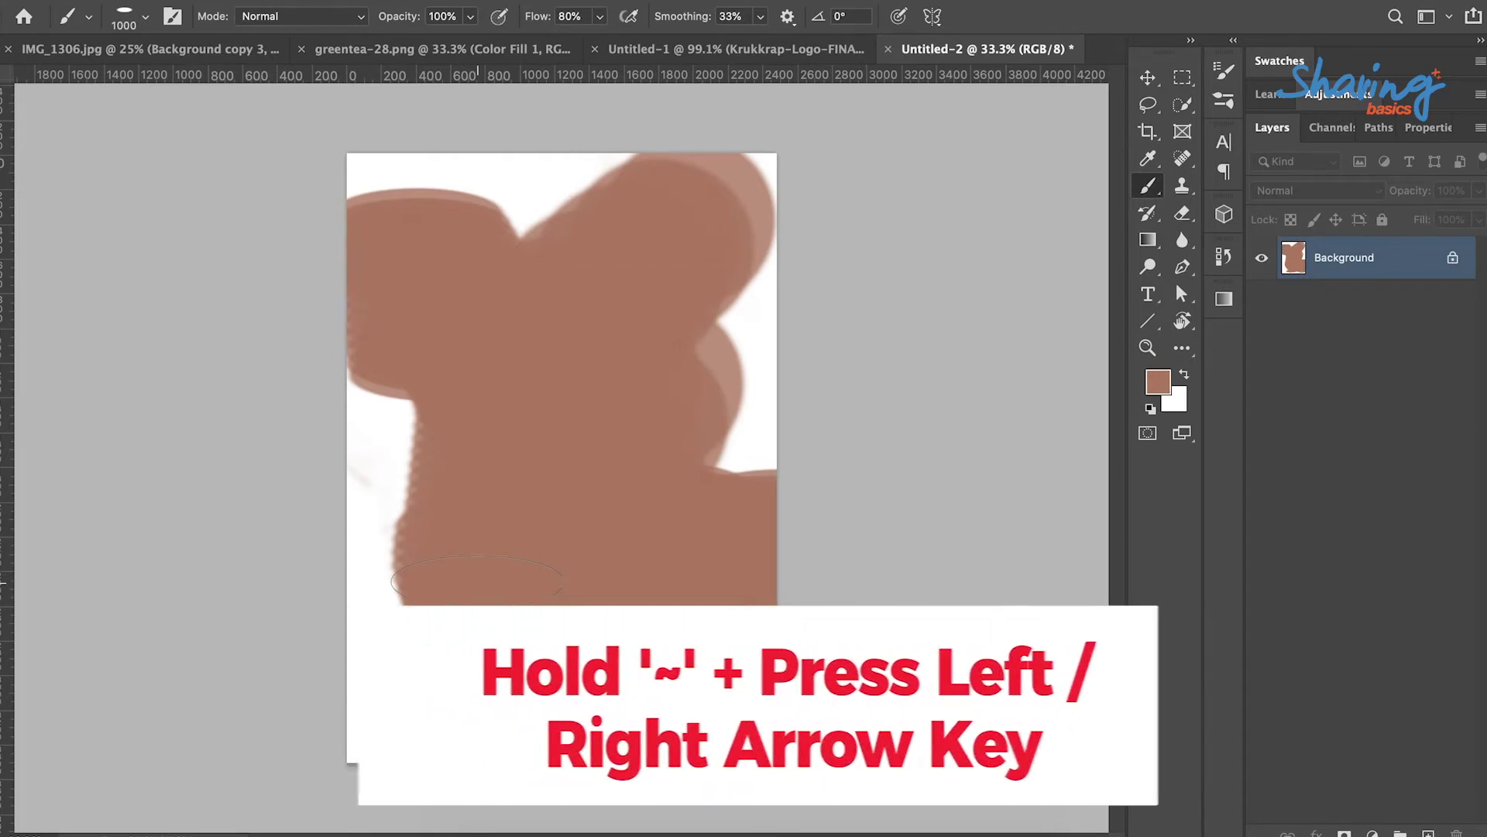
# Rotate the elliptical brush tip in both directions, leaving its angle at 19°, and paint a stroke with the tilted tip.
pyautogui.press('Right')
pyautogui.press('Right')
pyautogui.press('Right')
pyautogui.press('Right')
pyautogui.press('Right')
pyautogui.press('Right')
pyautogui.press('Right')
pyautogui.press('Right')
pyautogui.press('Right')
pyautogui.press('Right')
pyautogui.press('Right')
pyautogui.press('Right')
pyautogui.press('Right')
pyautogui.press('Right')
pyautogui.press('Right')
pyautogui.press('Right')
pyautogui.press('Right')
pyautogui.press('Right')
pyautogui.press('Right')
pyautogui.press('Right')
pyautogui.press('Right')
pyautogui.press('Right')
pyautogui.press('Right')
pyautogui.press('Right')
pyautogui.press('Right')
pyautogui.press('Right')
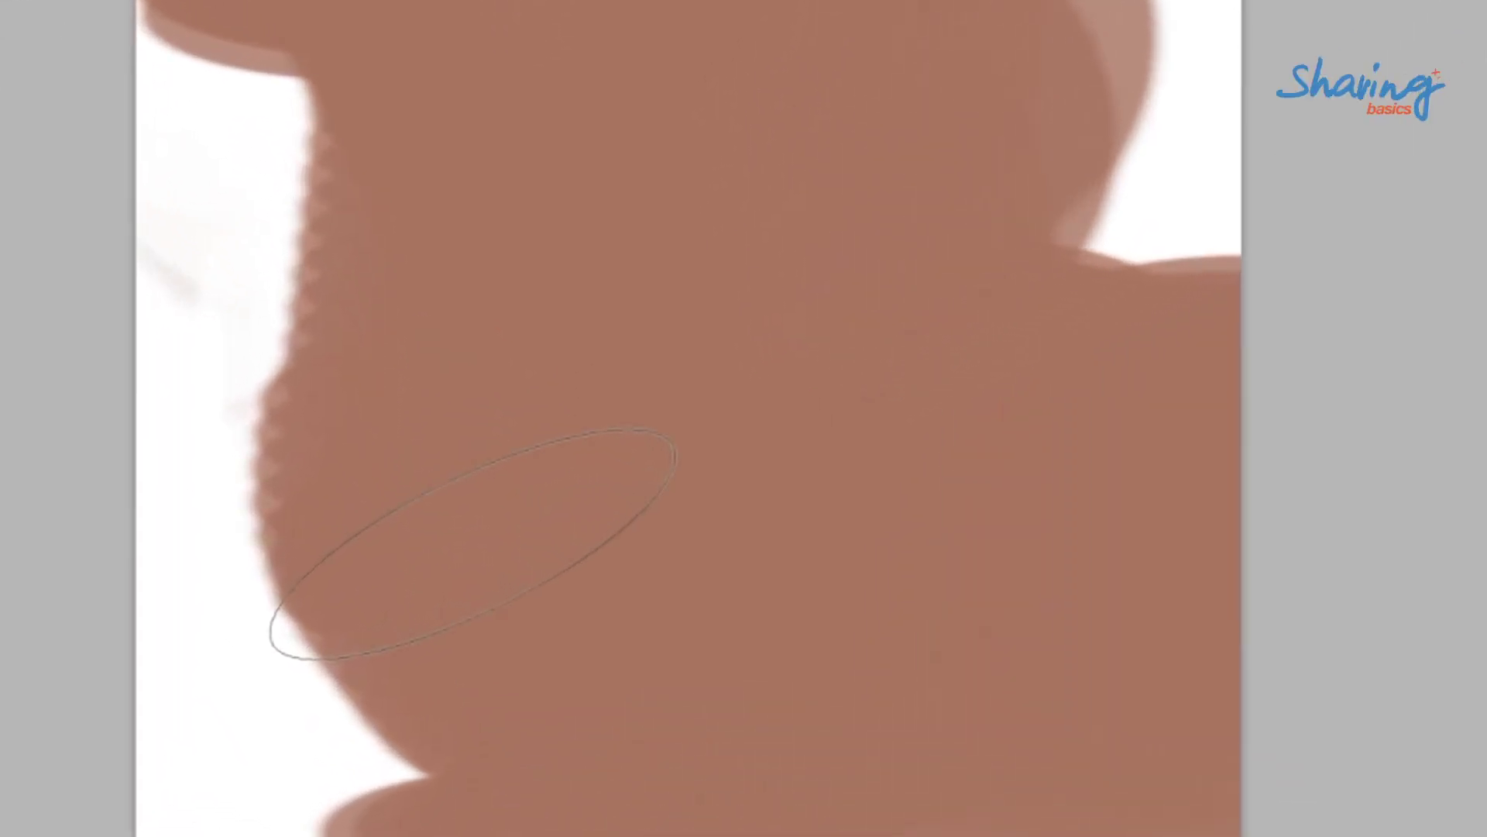
pyautogui.press('Left')
pyautogui.press('Left')
pyautogui.press('Left')
pyautogui.press('Left')
pyautogui.press('Left')
pyautogui.press('Left')
pyautogui.press('Left')
pyautogui.press('Left')
pyautogui.press('Left')
pyautogui.press('Left')
pyautogui.press('Left')
pyautogui.press('Left')
pyautogui.press('Left')
pyautogui.press('Left')
pyautogui.press('Left')
pyautogui.press('Left')
pyautogui.press('Left')
pyautogui.press('Left')
pyautogui.press('Left')
pyautogui.press('Left')
pyautogui.press('Left')
pyautogui.press('Left')
pyautogui.press('Left')
pyautogui.press('Left')
pyautogui.press('Left')
pyautogui.press('Left')
pyautogui.press('Left')
pyautogui.press('Left')
pyautogui.press('Left')
pyautogui.press('Left')
pyautogui.press('Left')
pyautogui.press('Left')
pyautogui.press('Left')
pyautogui.press('Left')
pyautogui.press('Left')
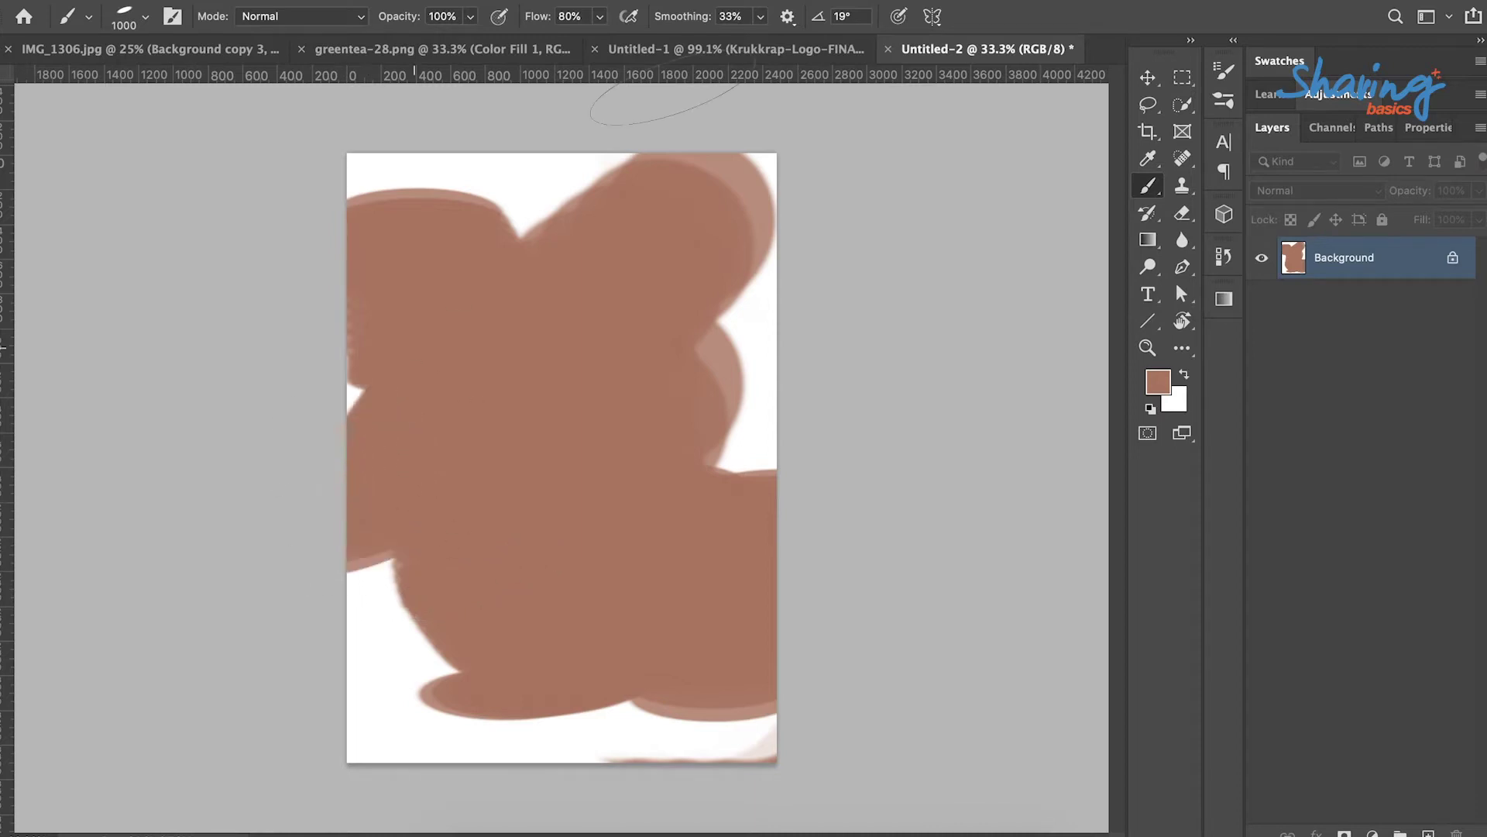
pyautogui.moveTo(662, 100)
pyautogui.mouseDown()
pyautogui.moveTo(986, 432)
pyautogui.moveTo(847, 299)
pyautogui.mouseUp()
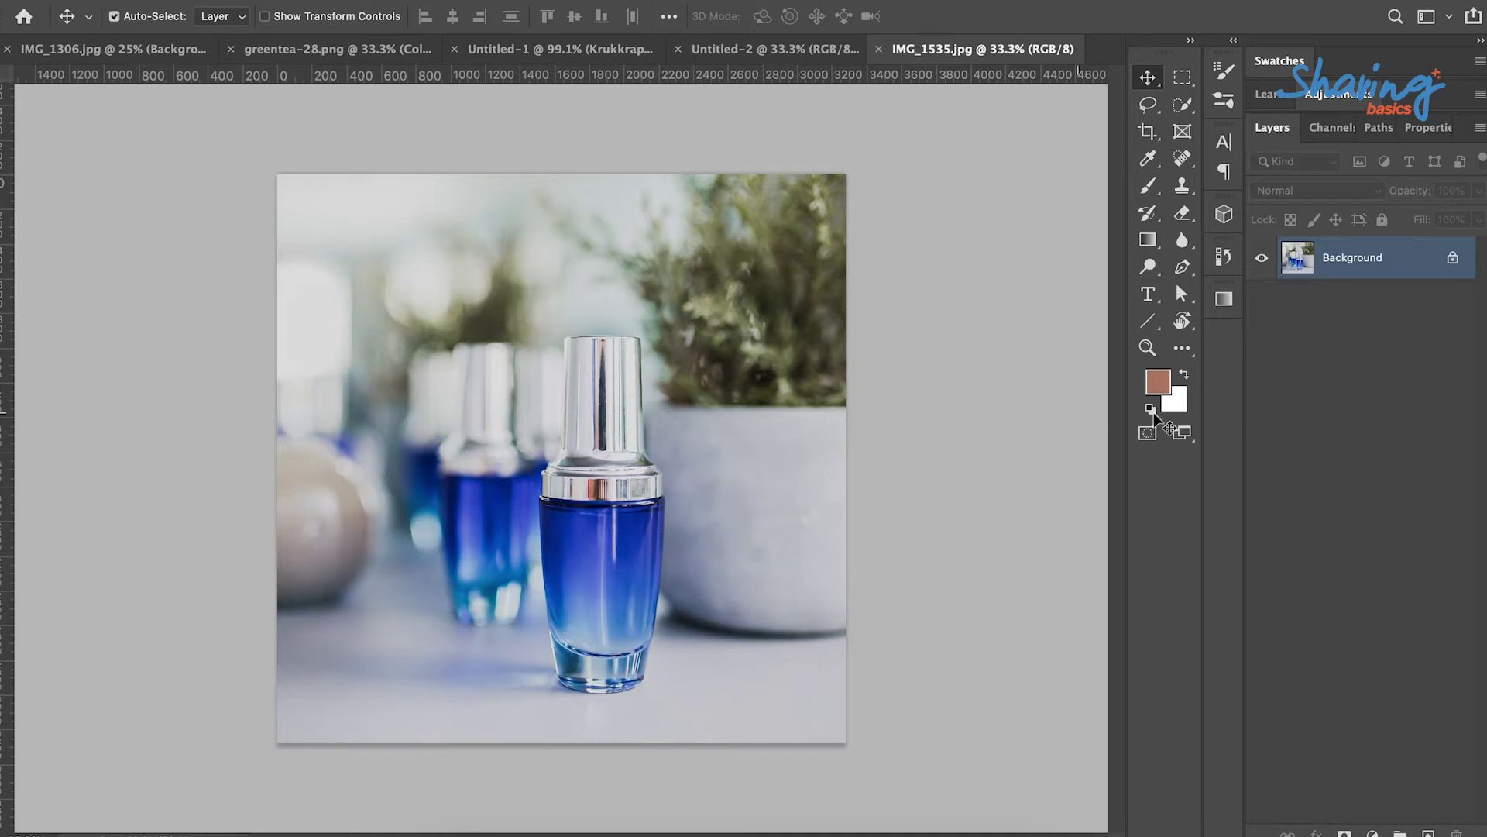
# Duplicate the Background layer of IMG_1535.jpg and scale the copy proportionally to about half size in the image's lower-left corner.
pyautogui.press('super')
pyautogui.press('super+j')
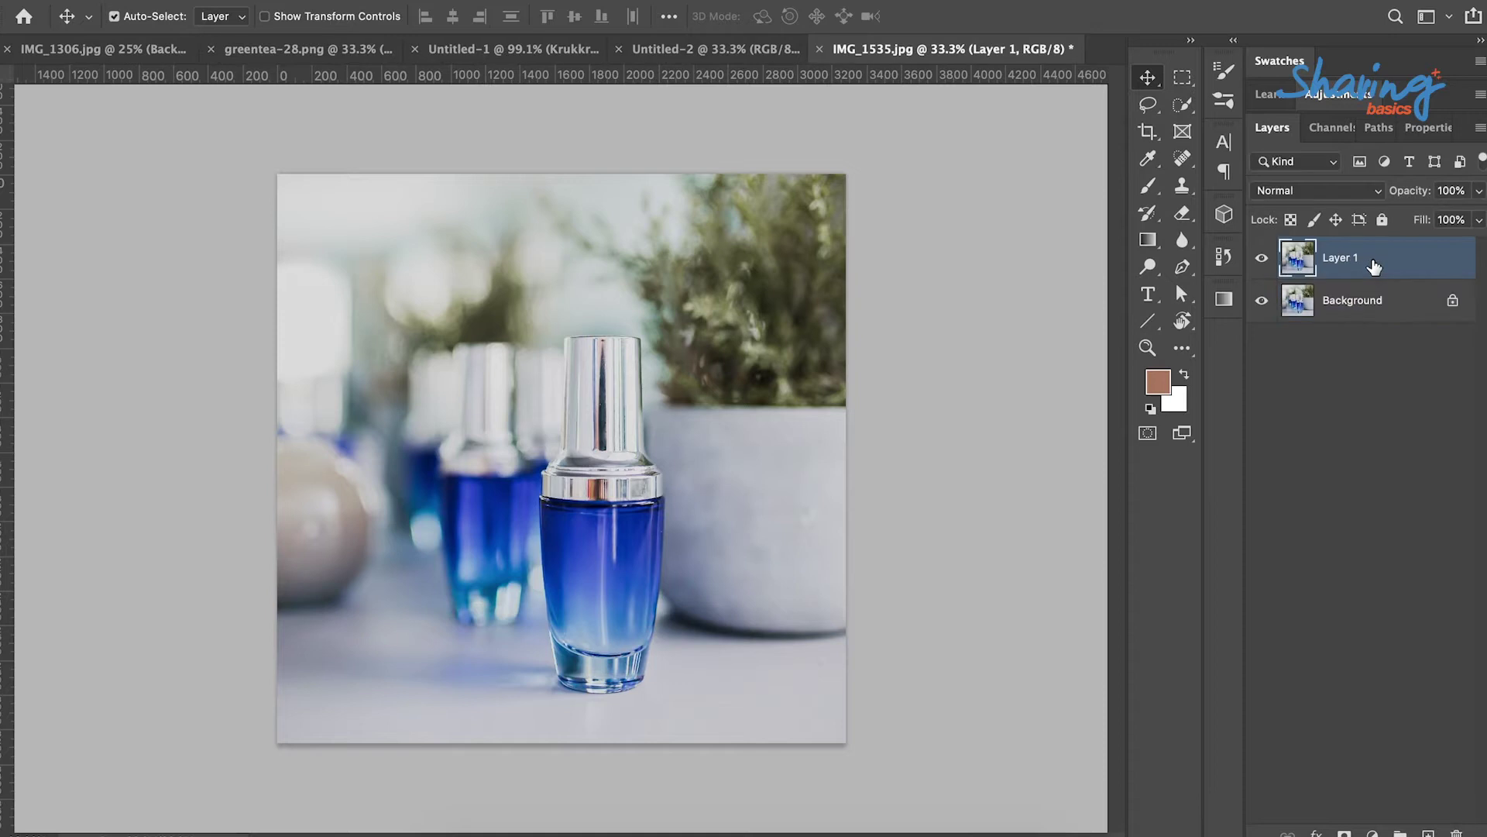
pyautogui.press('super+t')
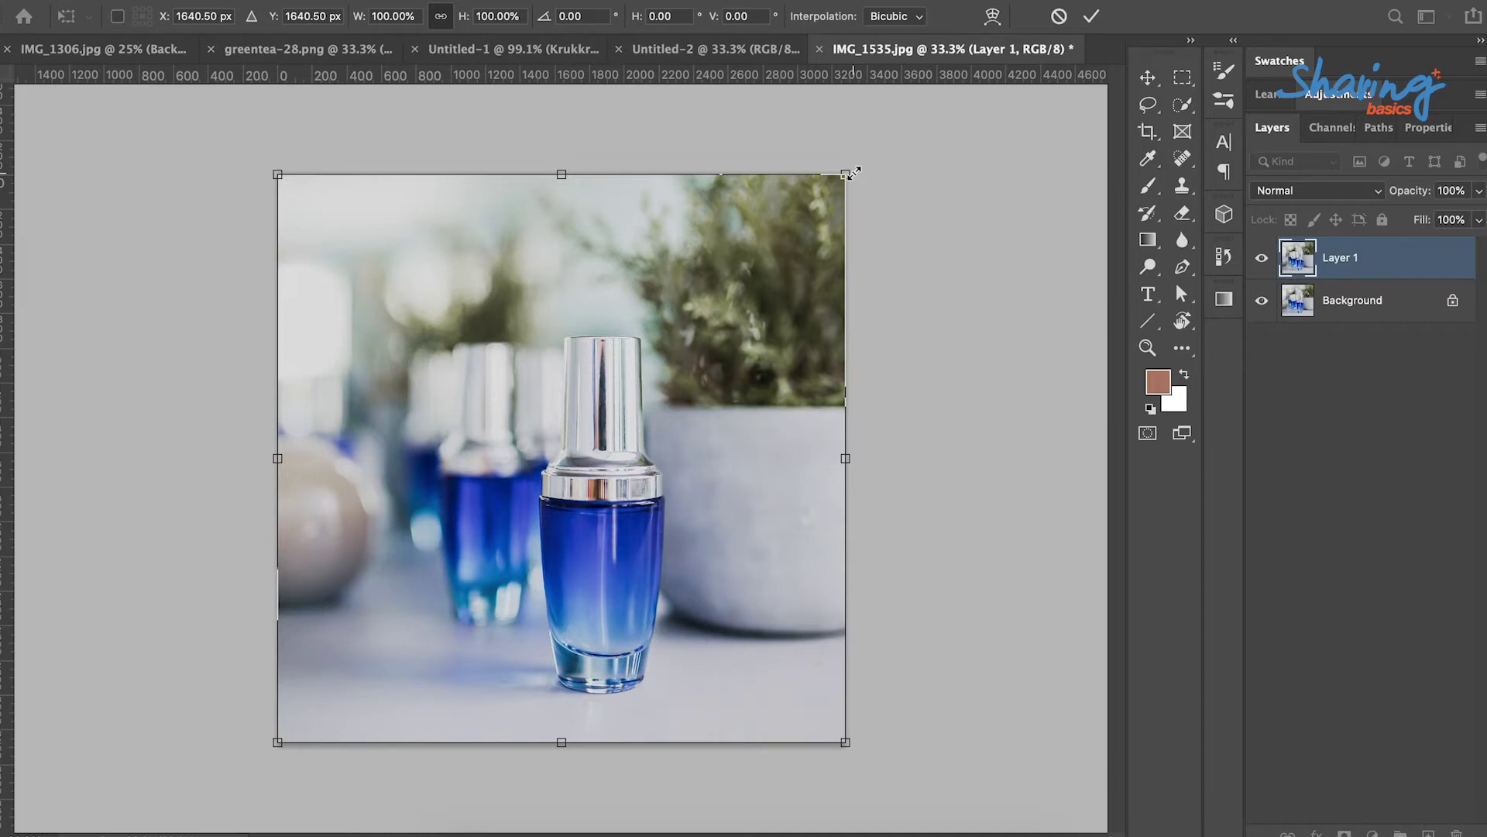
pyautogui.moveTo(853, 172); pyautogui.dragTo(534, 399)
pyautogui.press('Return')
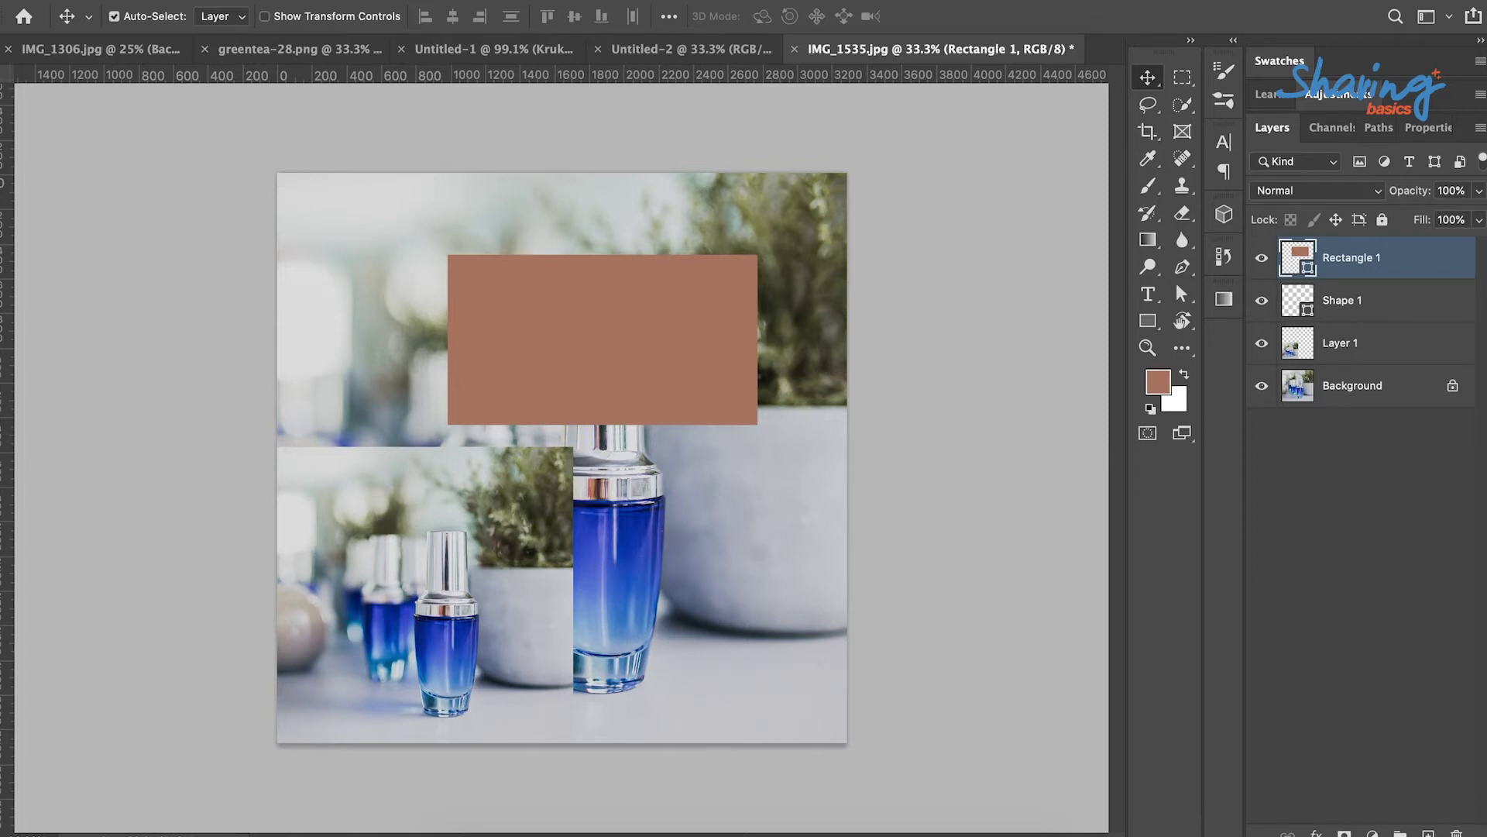
# Enable Use Legacy Free Transform in the General preferences.
pyautogui.click(85, 0)
pyautogui.moveTo(141, 42)
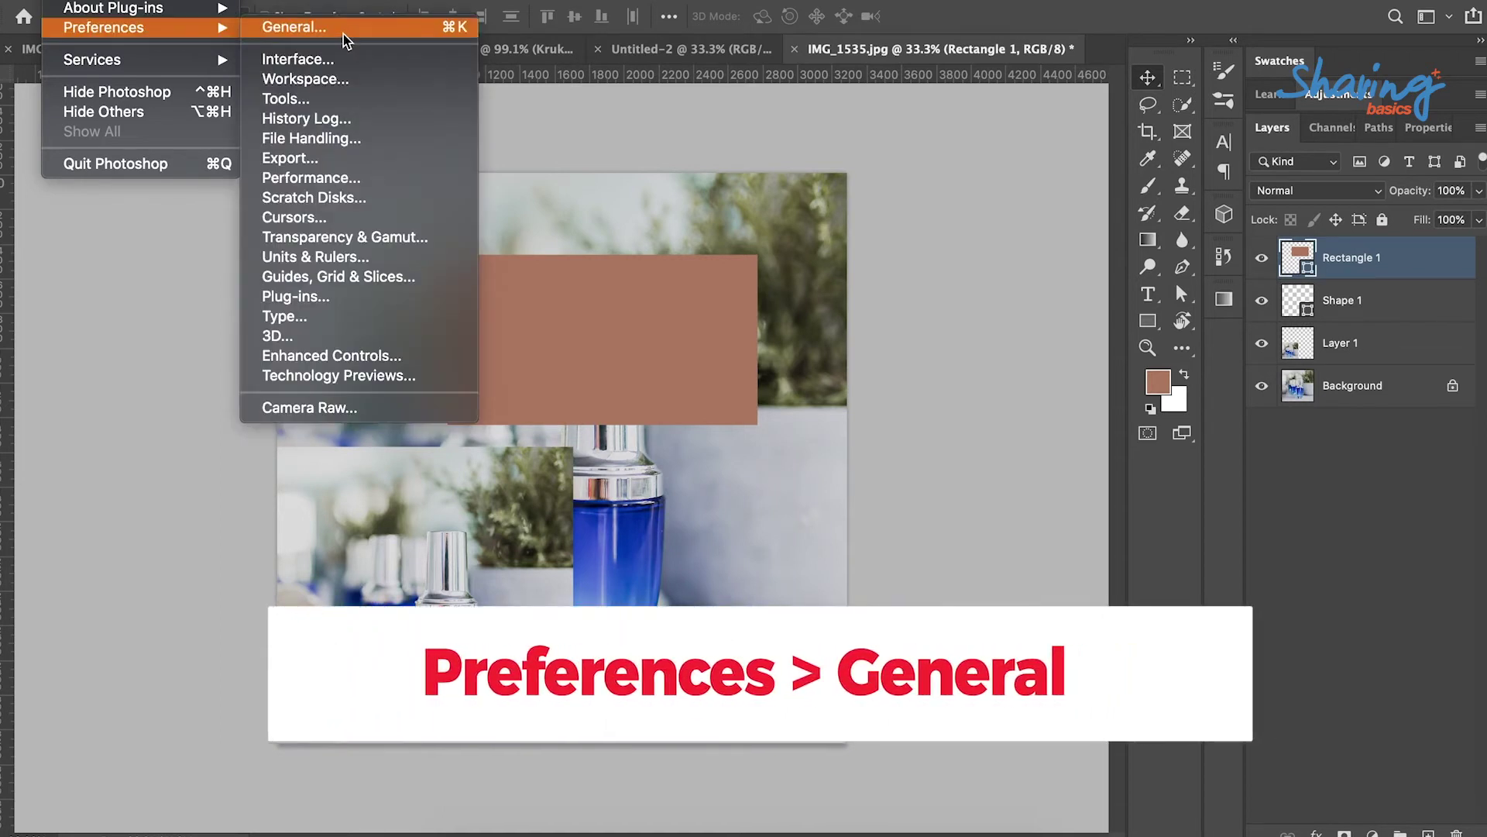
pyautogui.click(342, 34)
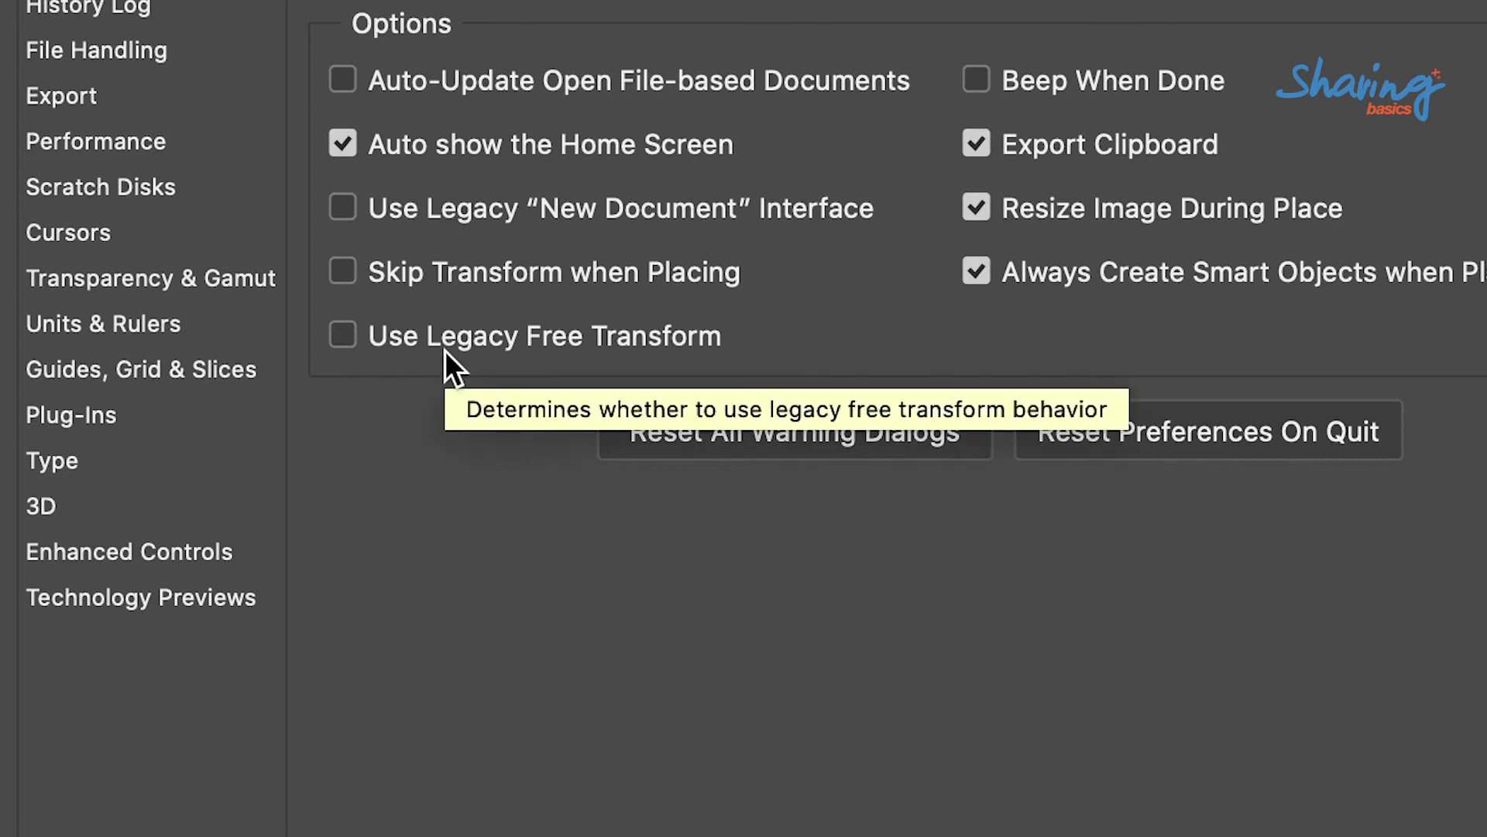
pyautogui.click(358, 340)
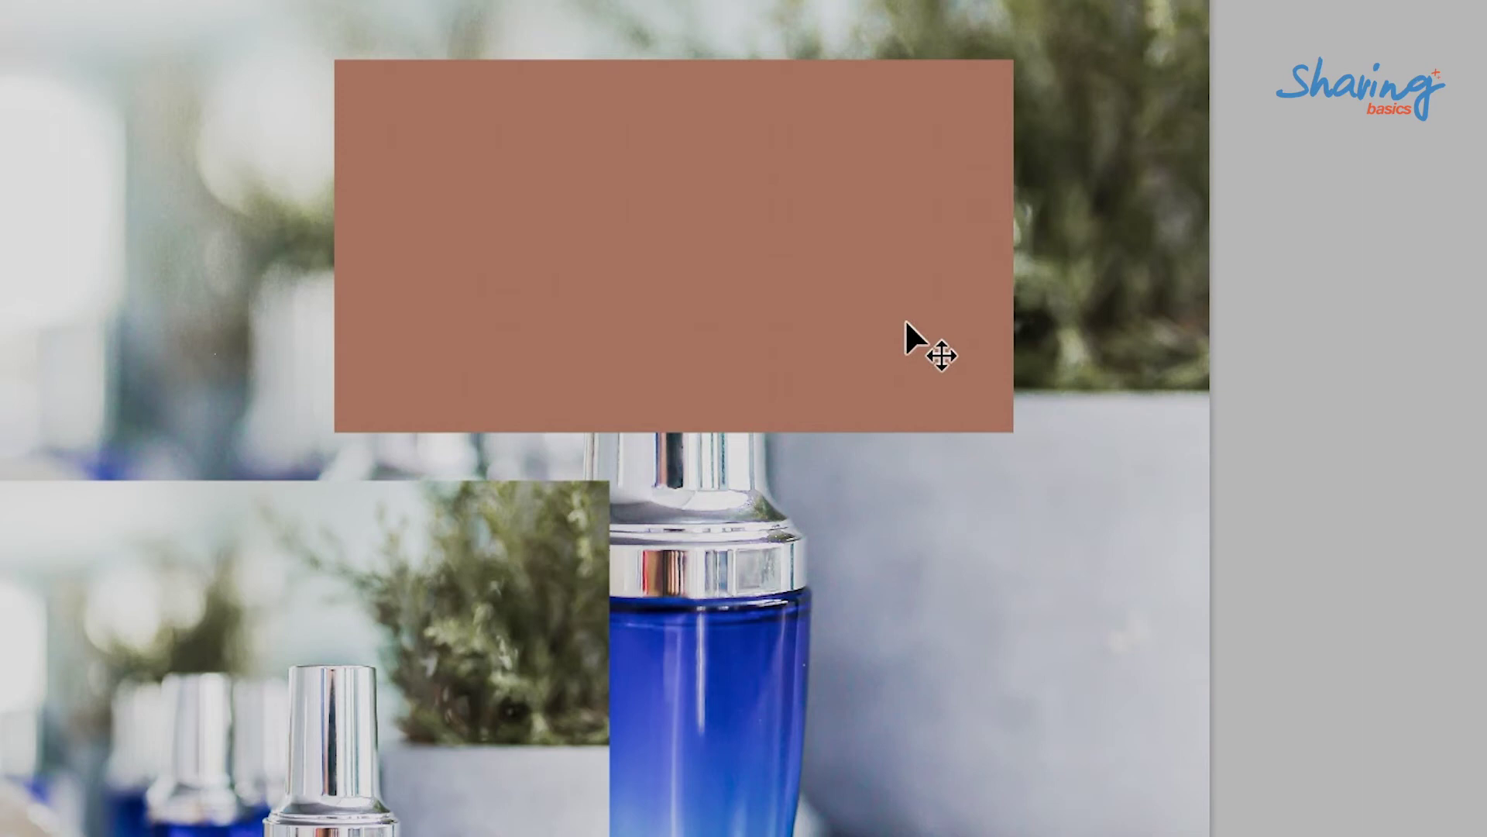
# Free-transform the brown rectangle non-proportionally into a smaller square by moving its upper-right corner inward.
pyautogui.hotkey('ctrl', 't')
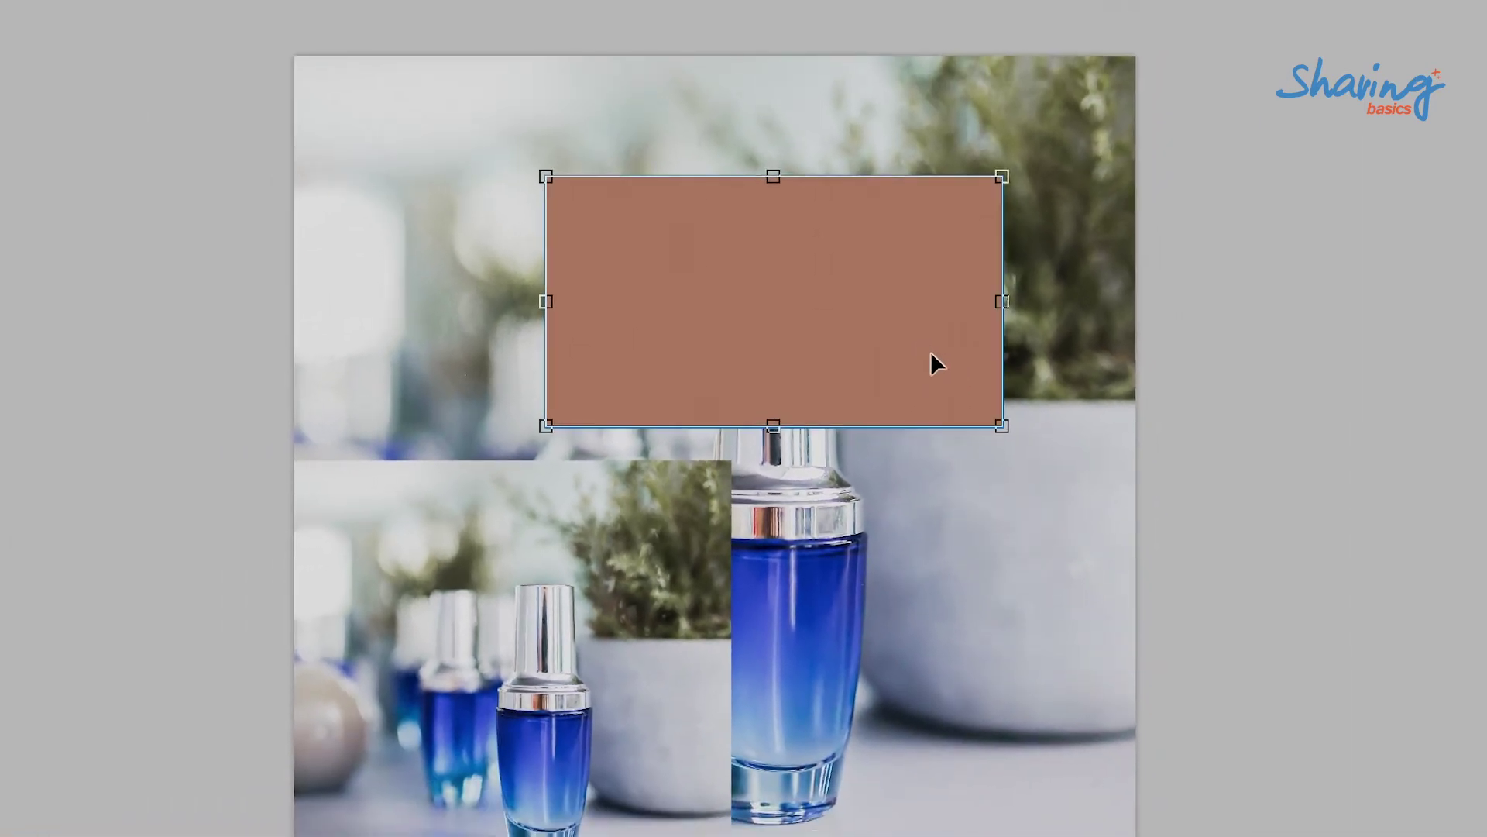
pyautogui.moveTo(1002, 178); pyautogui.dragTo(761, 219)
pyautogui.press('Return')
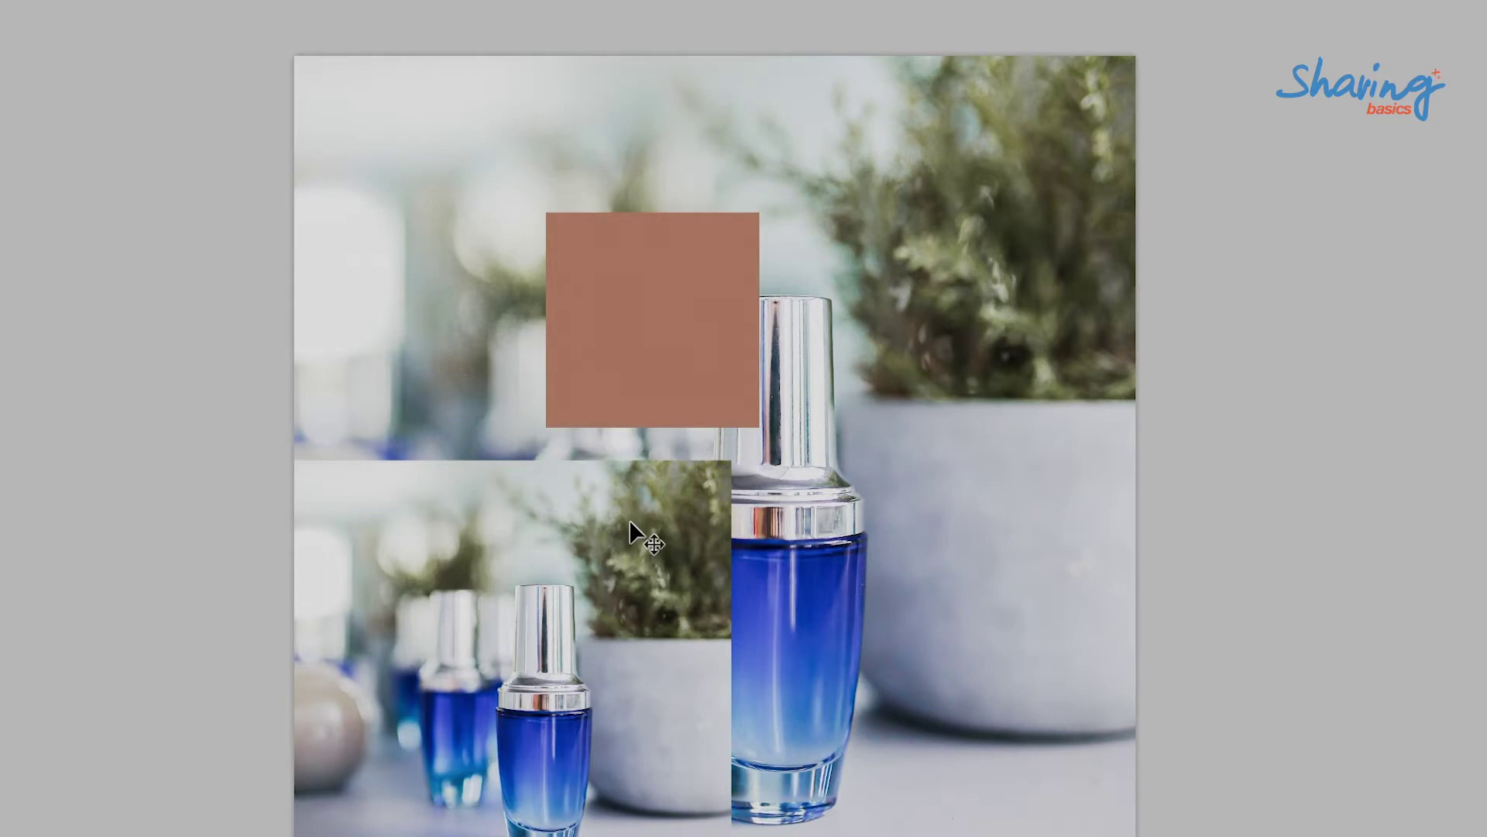
# Try enlarging the image copy in the lower-left corner by moving its upper-right corner outward, and undo the scaling.
pyautogui.hotkey('ctrl', 't')
pyautogui.moveTo(730, 460); pyautogui.dragTo(943, 283)
pyautogui.hotkey('ctrl', 'z')
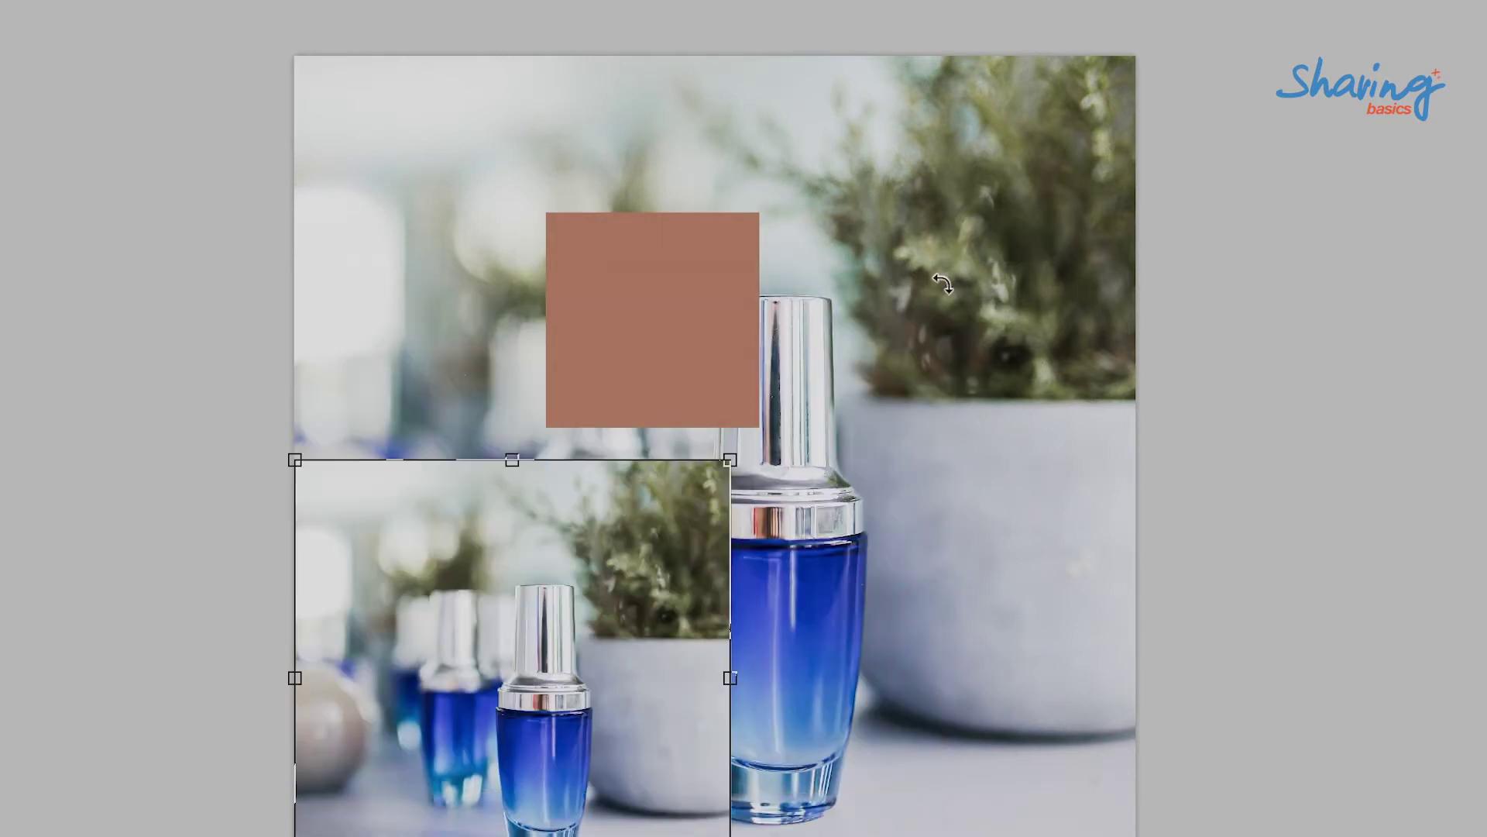
pyautogui.press('Return')
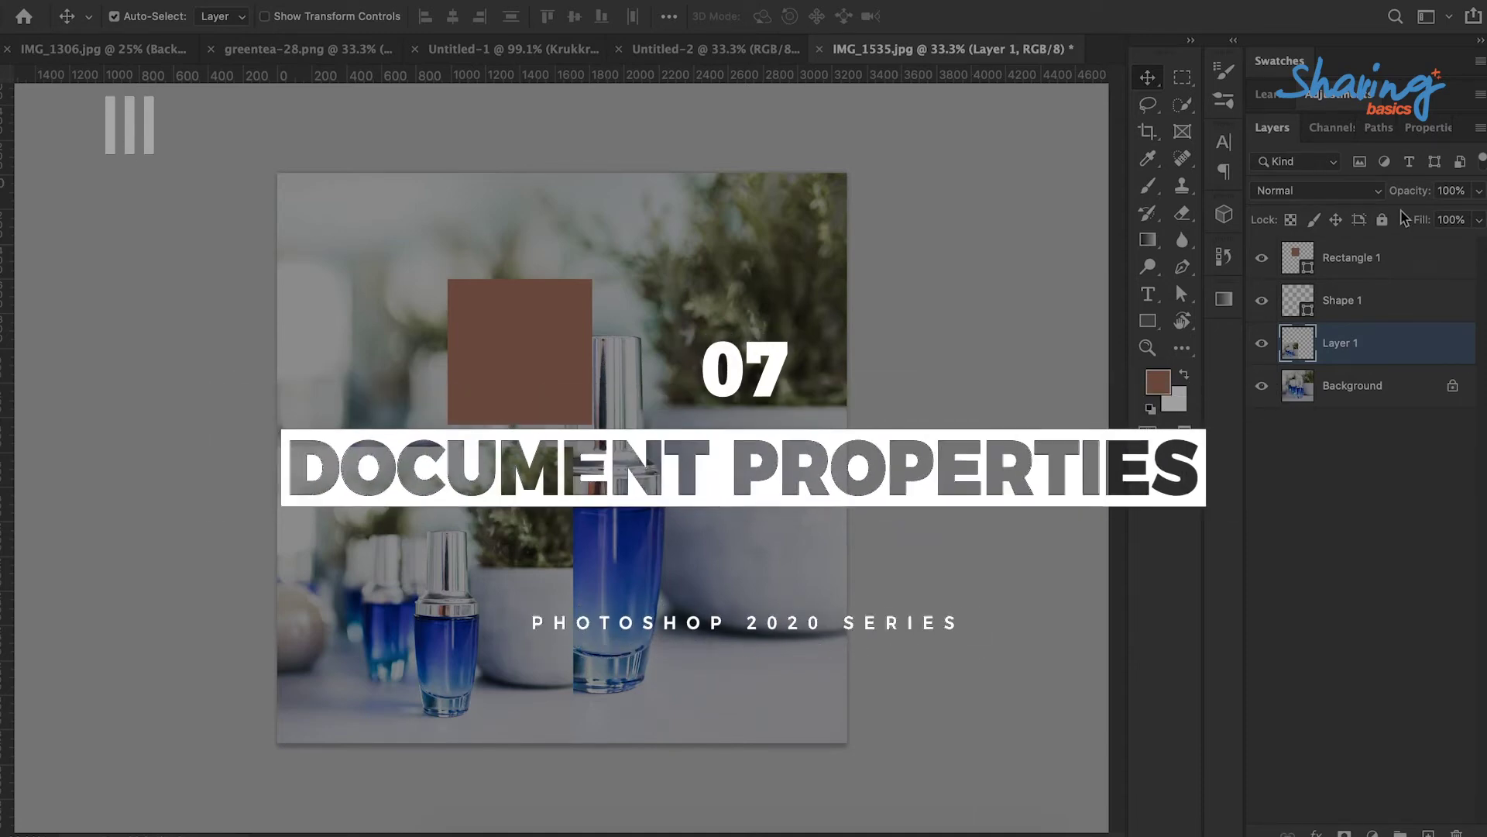
# Compare the properties of the pixel layer Layer 1 with those of the shape layer Shape 1.
pyautogui.click(1363, 464)
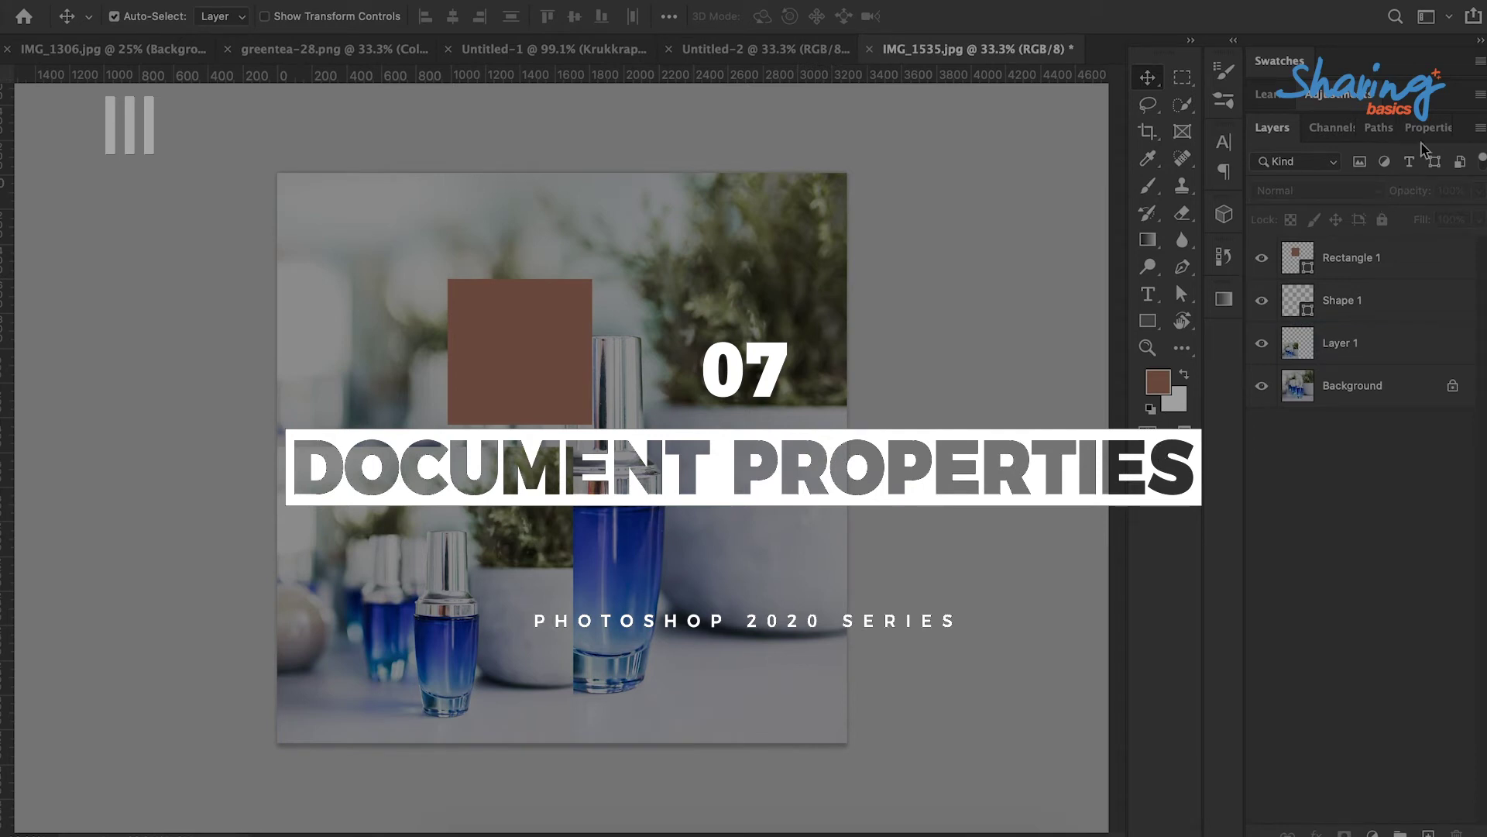
pyautogui.click(1368, 301)
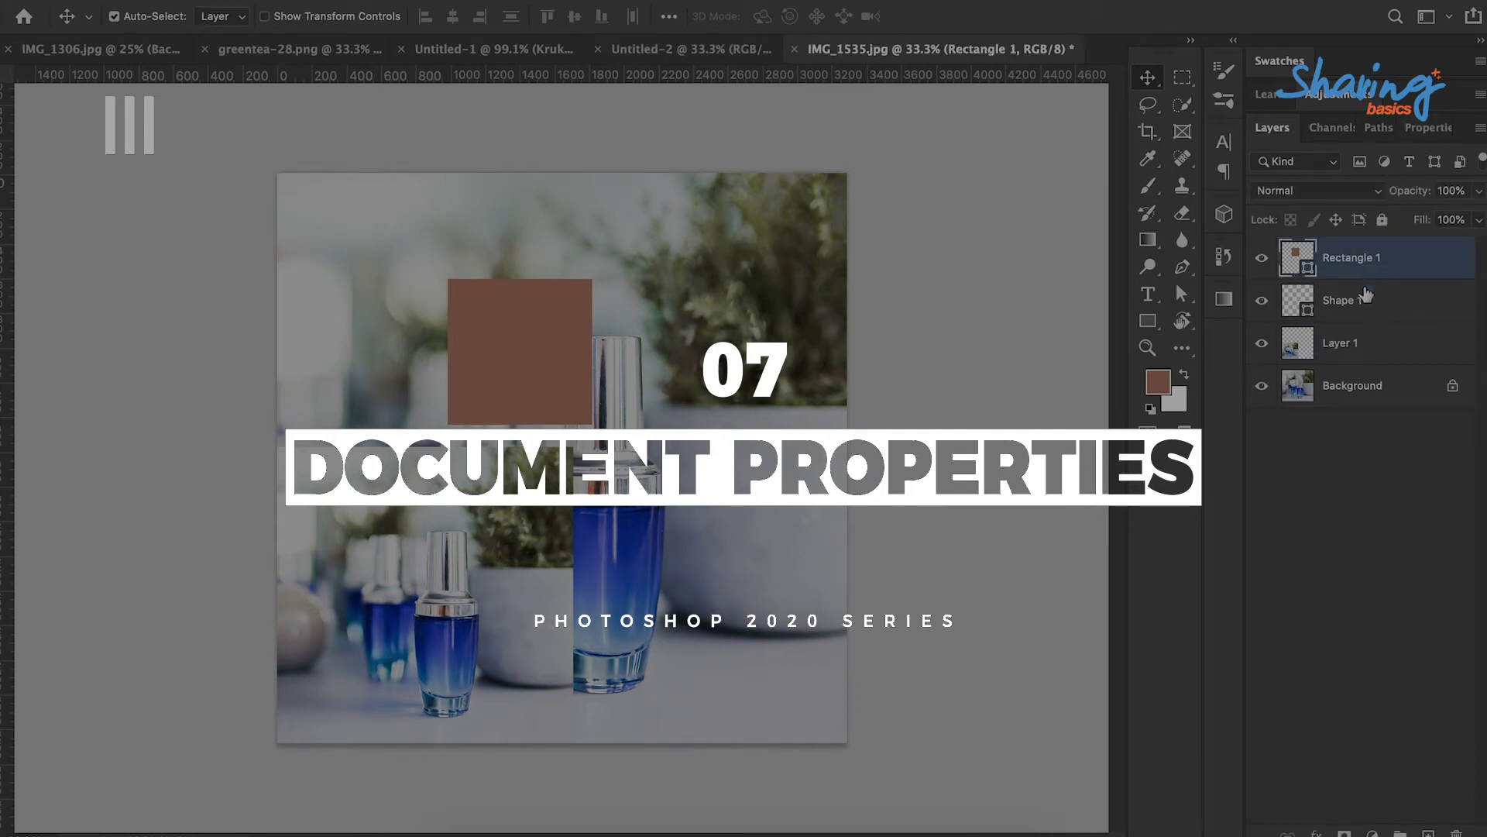
pyautogui.click(1362, 344)
pyautogui.click(1414, 127)
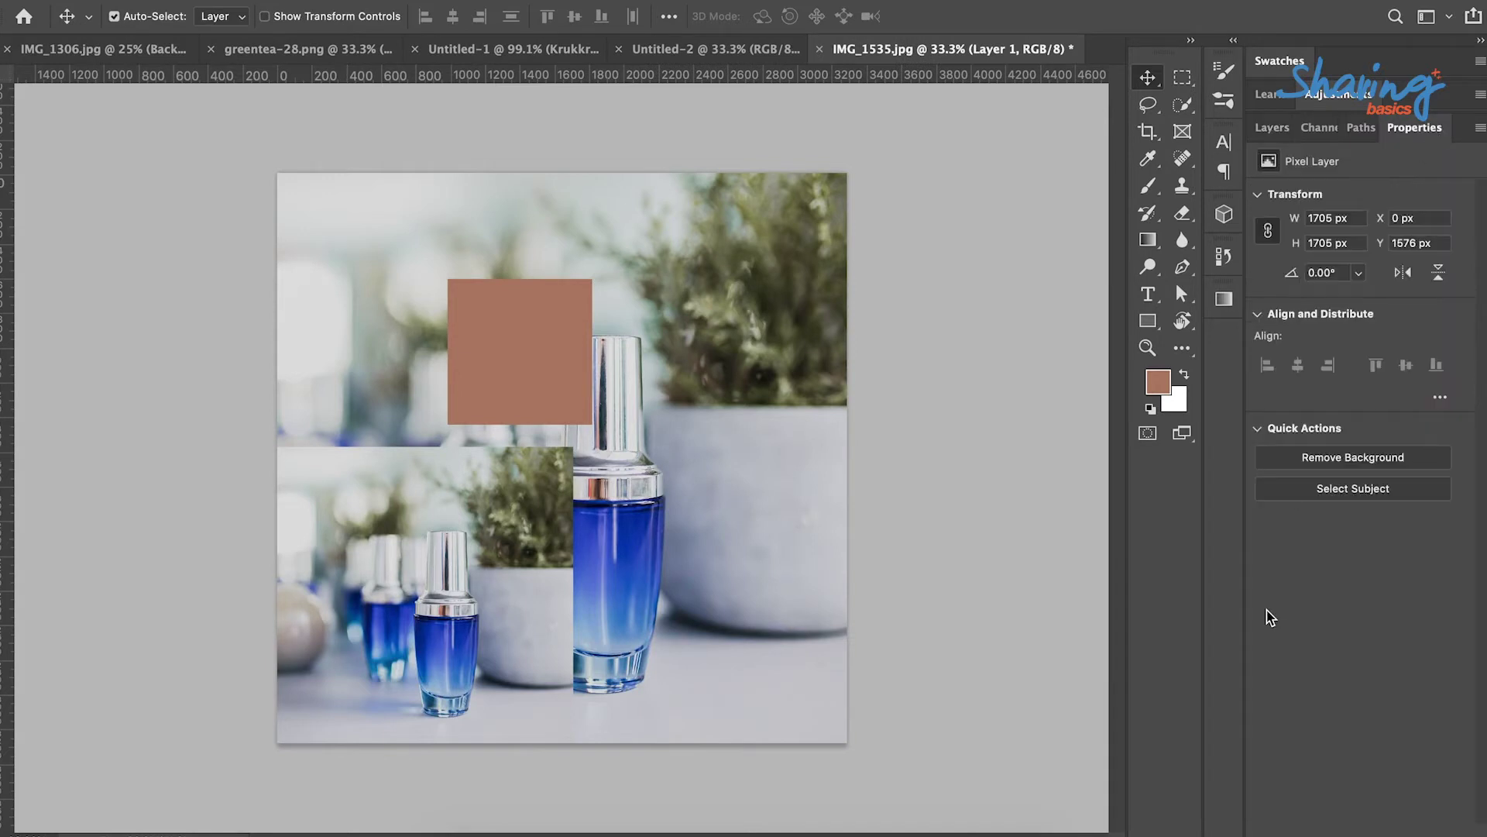
pyautogui.click(1272, 127)
pyautogui.click(1354, 304)
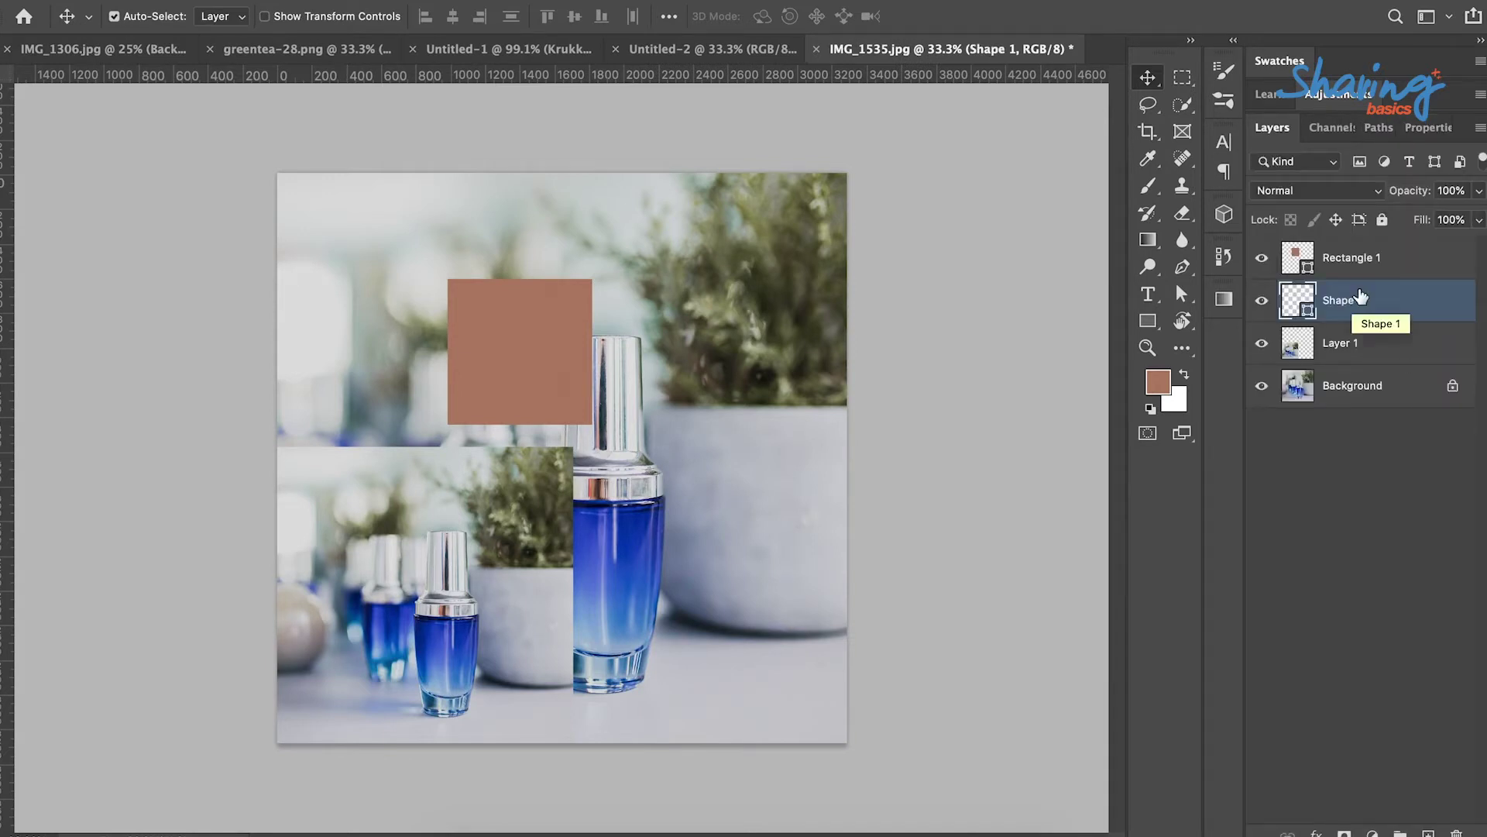
pyautogui.click(1421, 132)
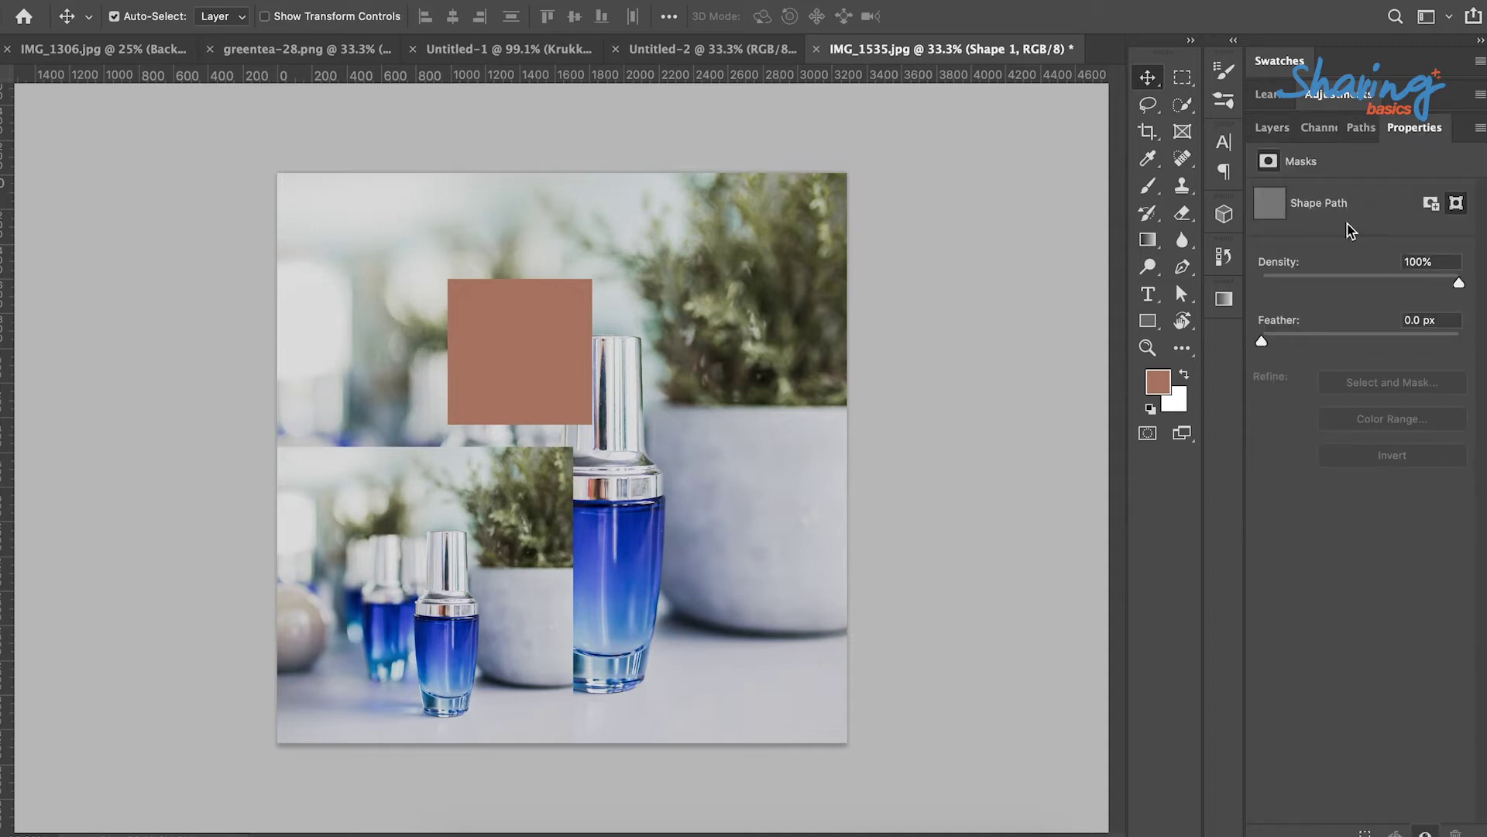
pyautogui.click(1272, 127)
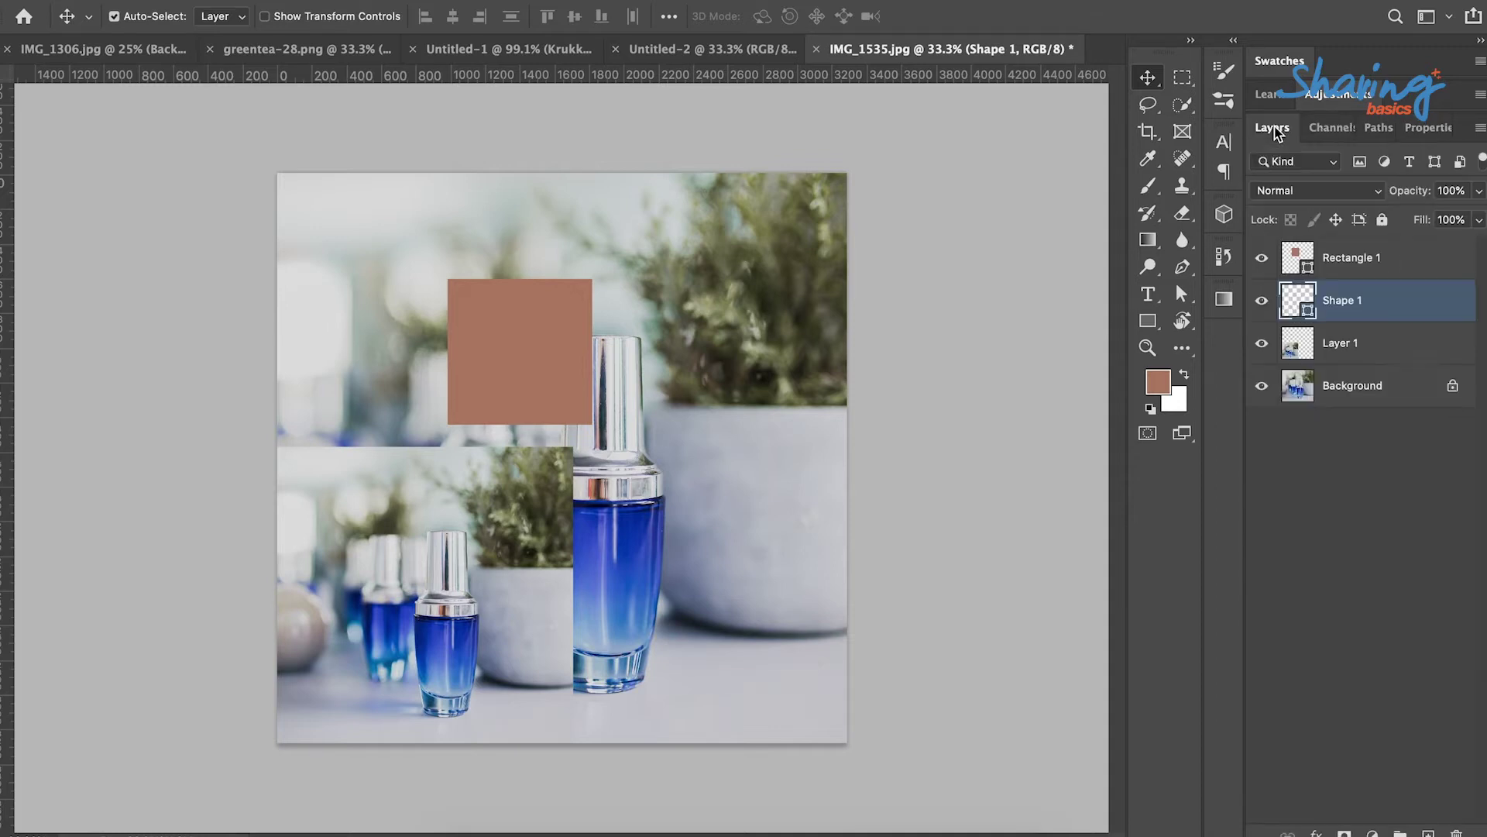
pyautogui.click(1354, 346)
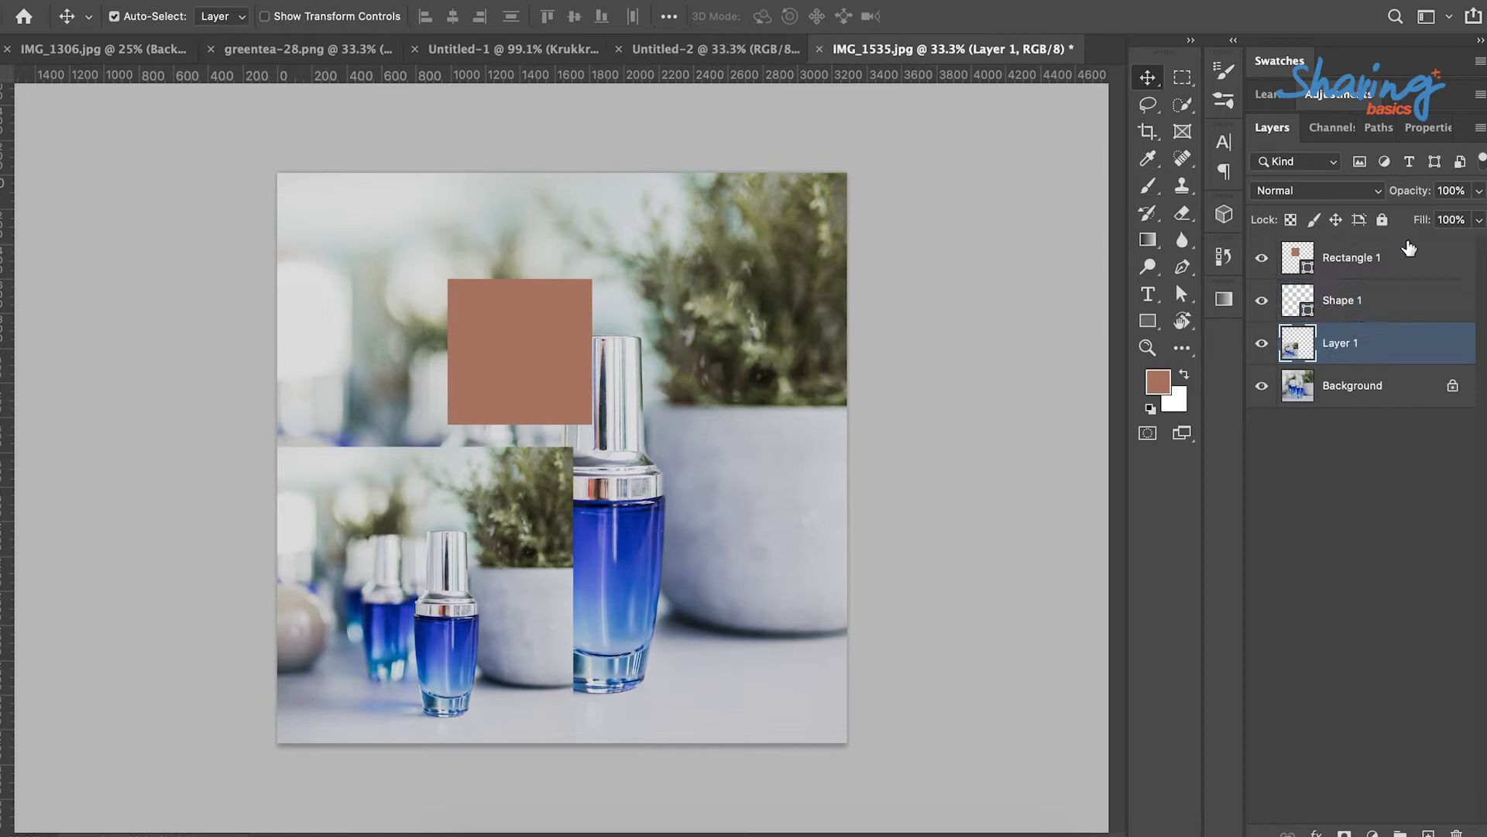
pyautogui.click(1430, 134)
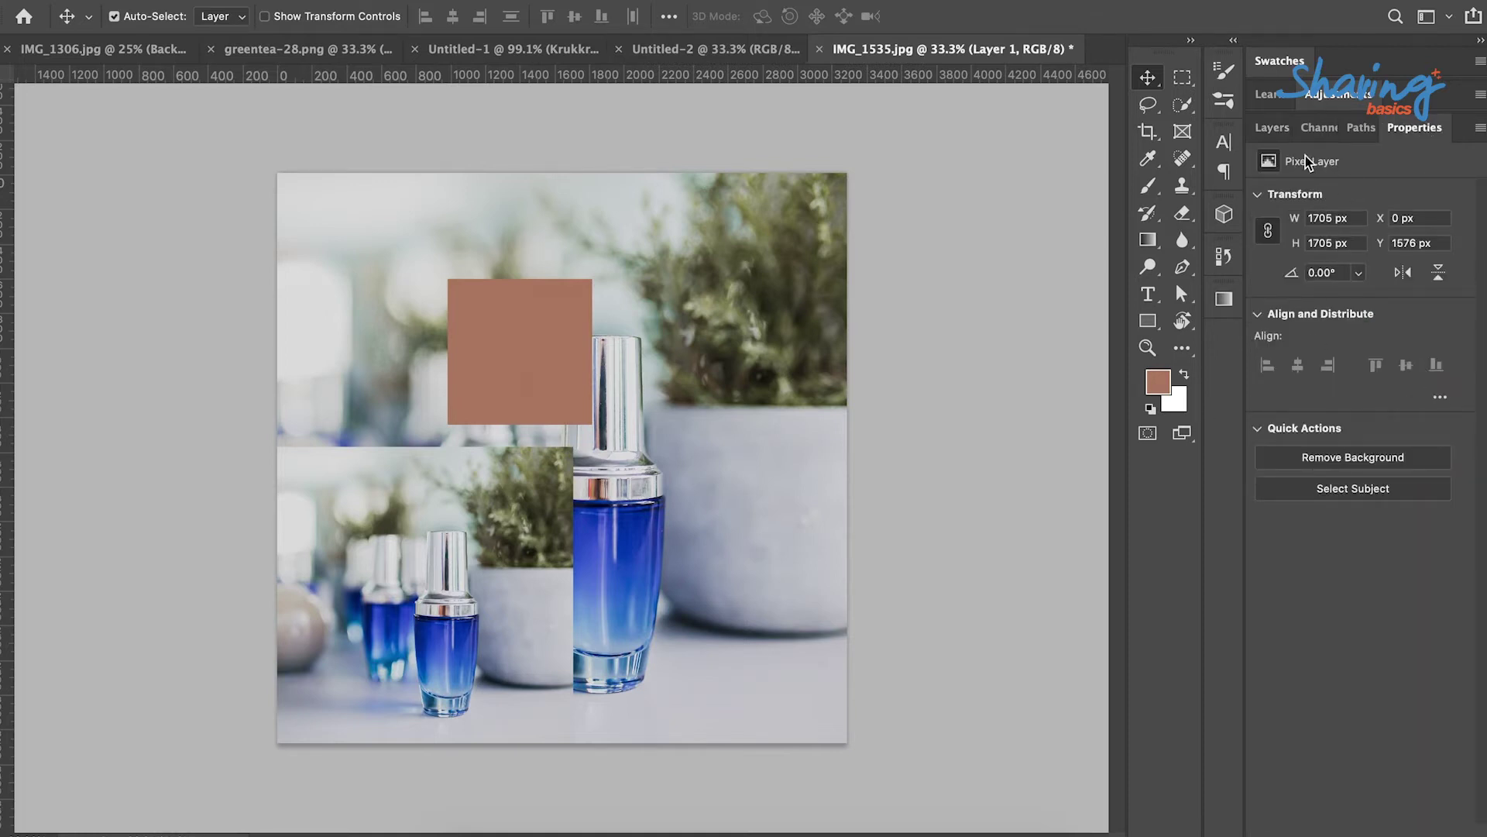
pyautogui.click(1271, 129)
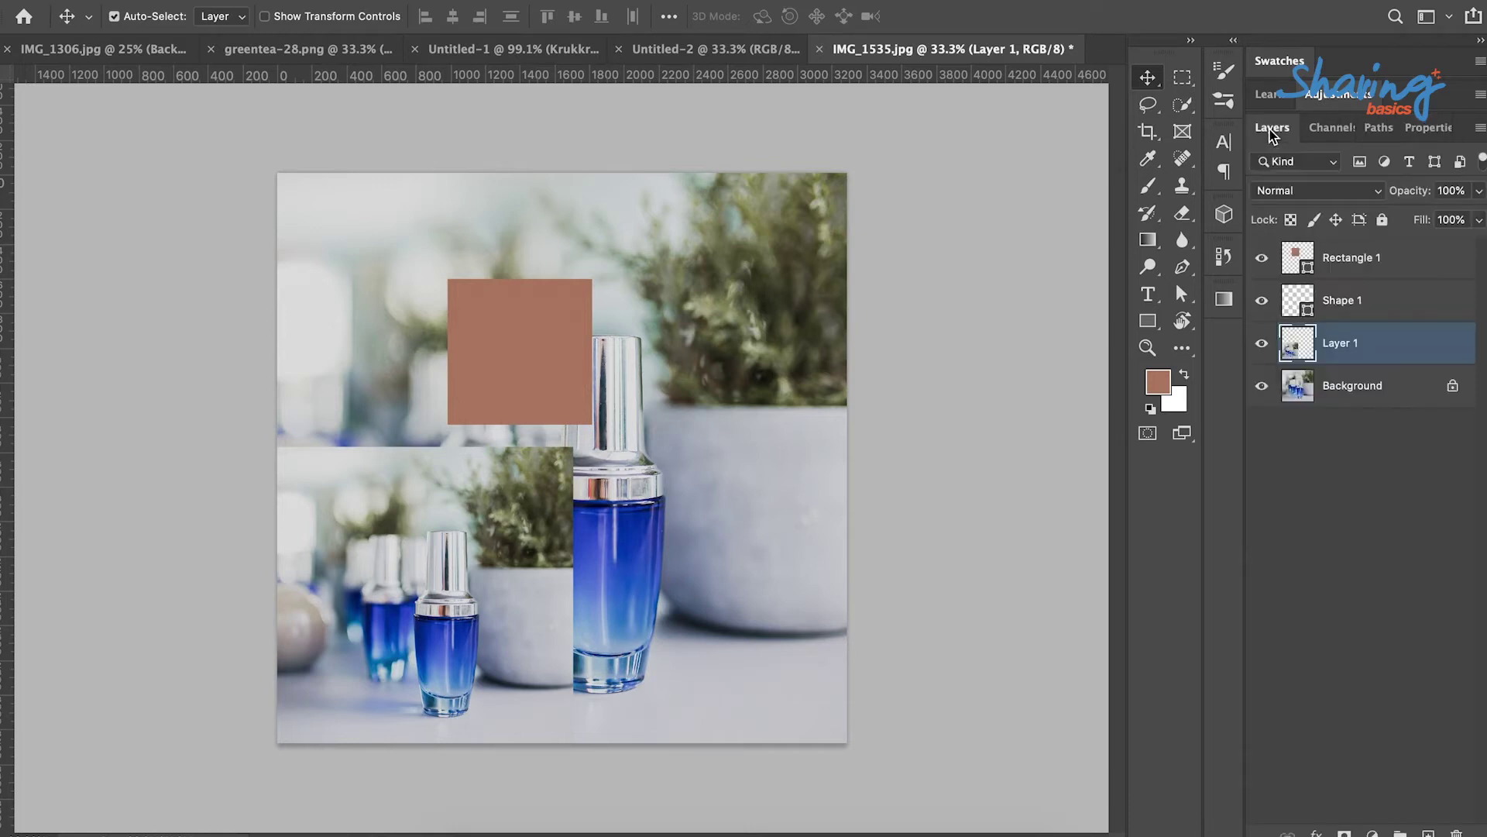
# Deselect all layers to examine the document properties, including the available color modes, keeping RGB Color.
pyautogui.click(1286, 629)
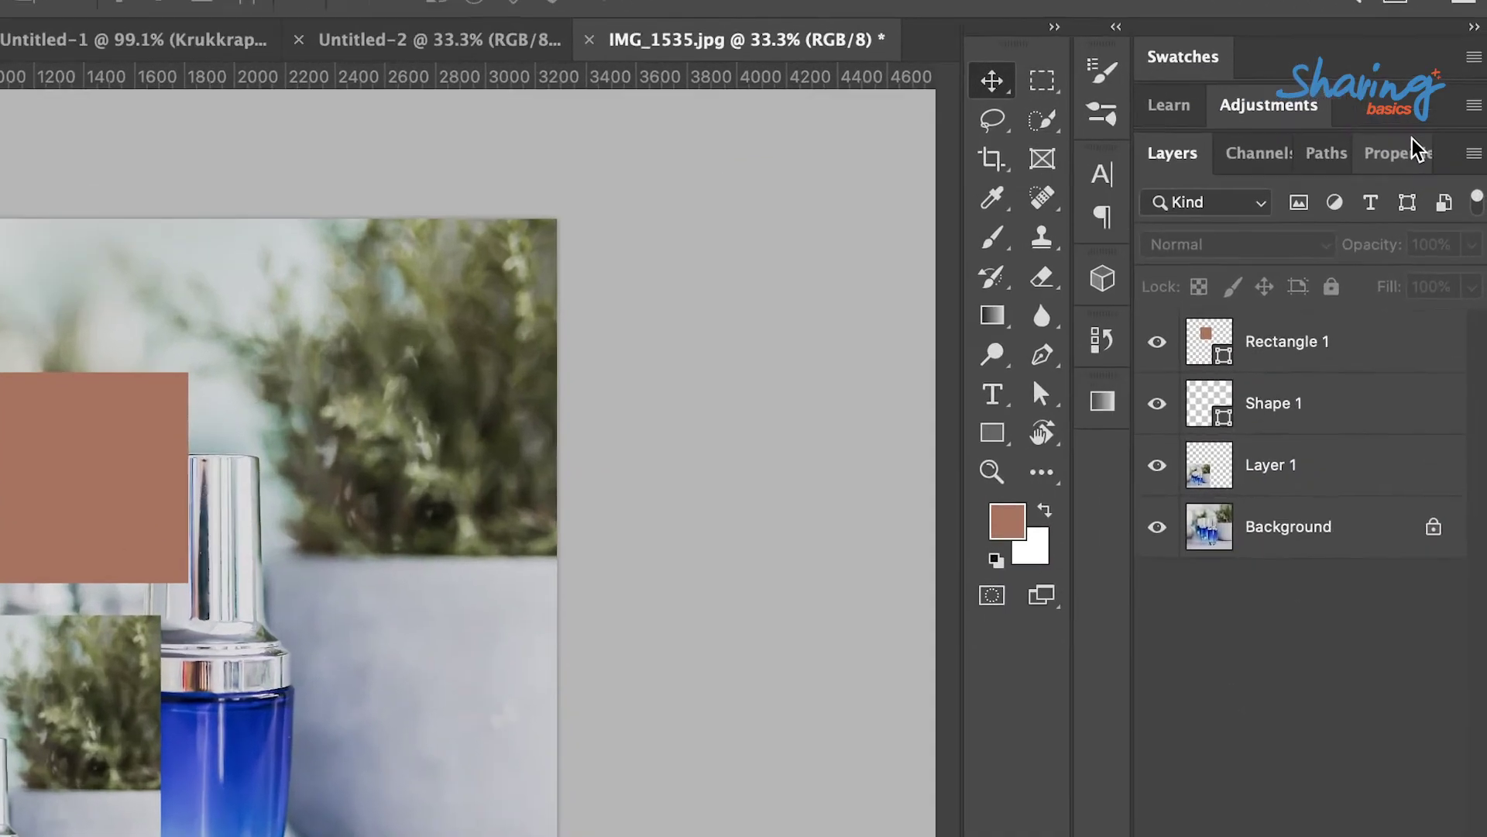
pyautogui.click(1429, 128)
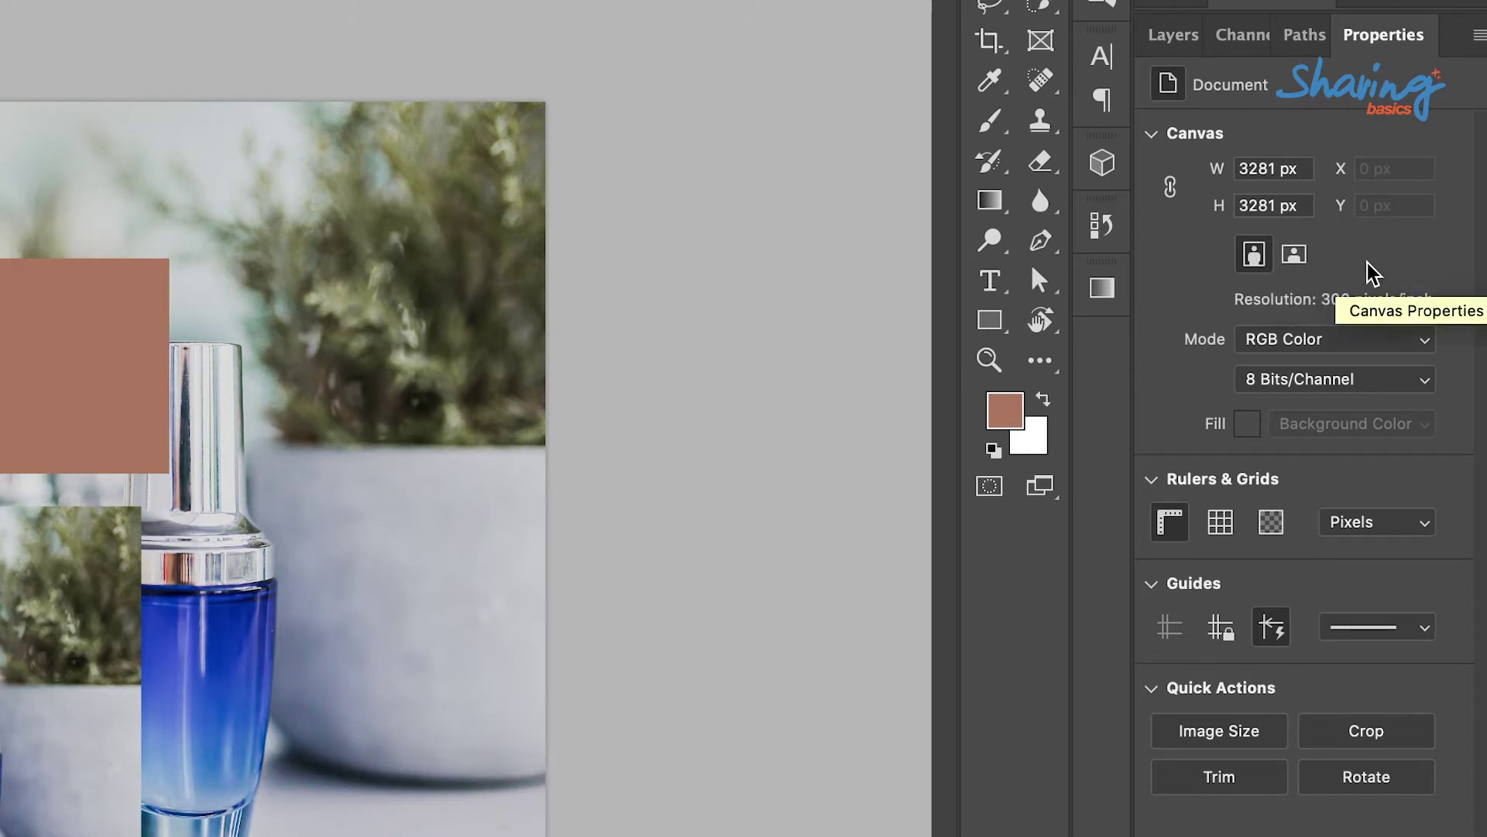
pyautogui.click(1290, 350)
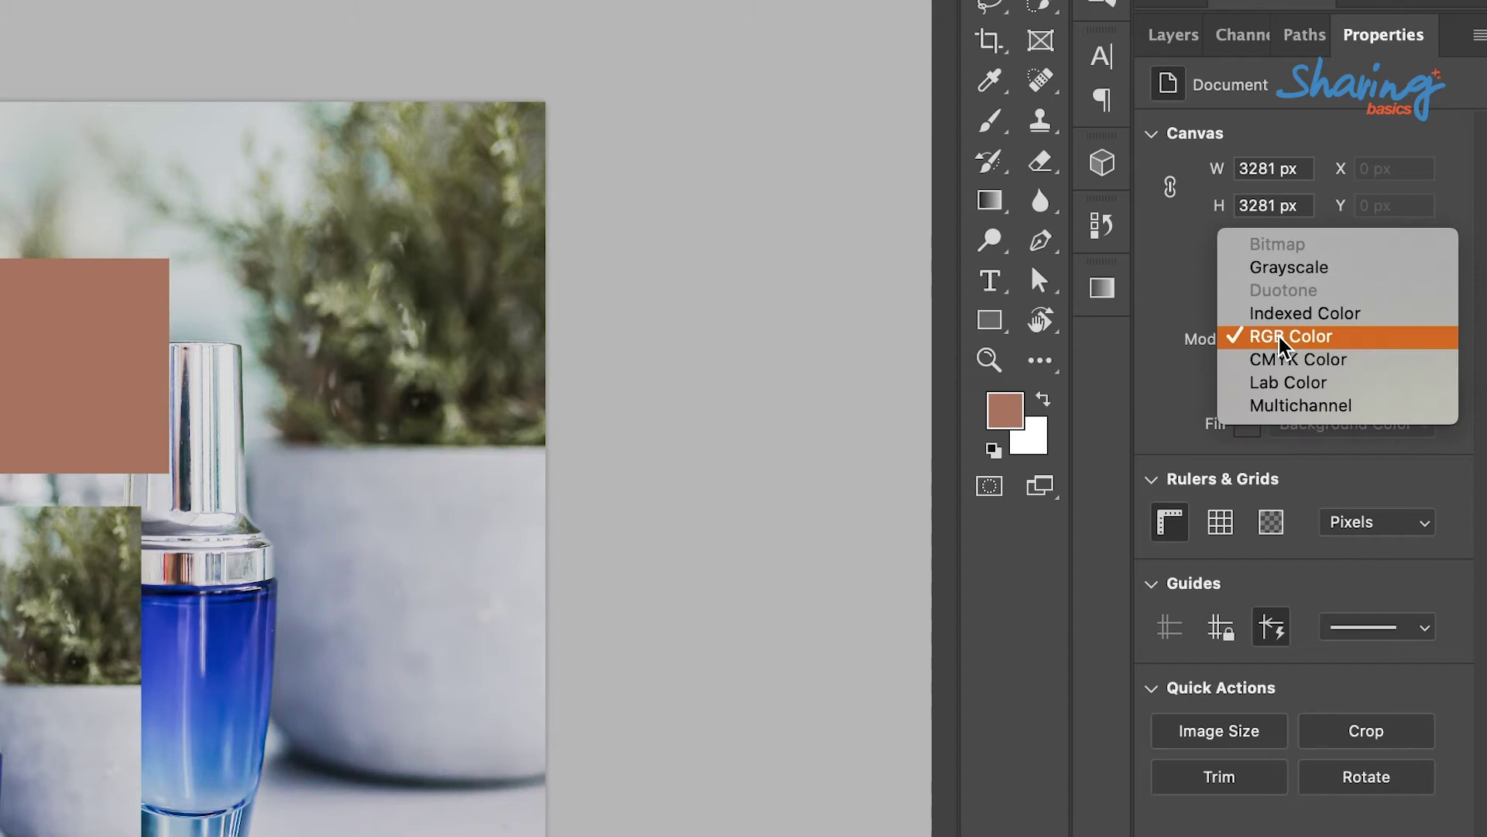
pyautogui.click(1465, 193)
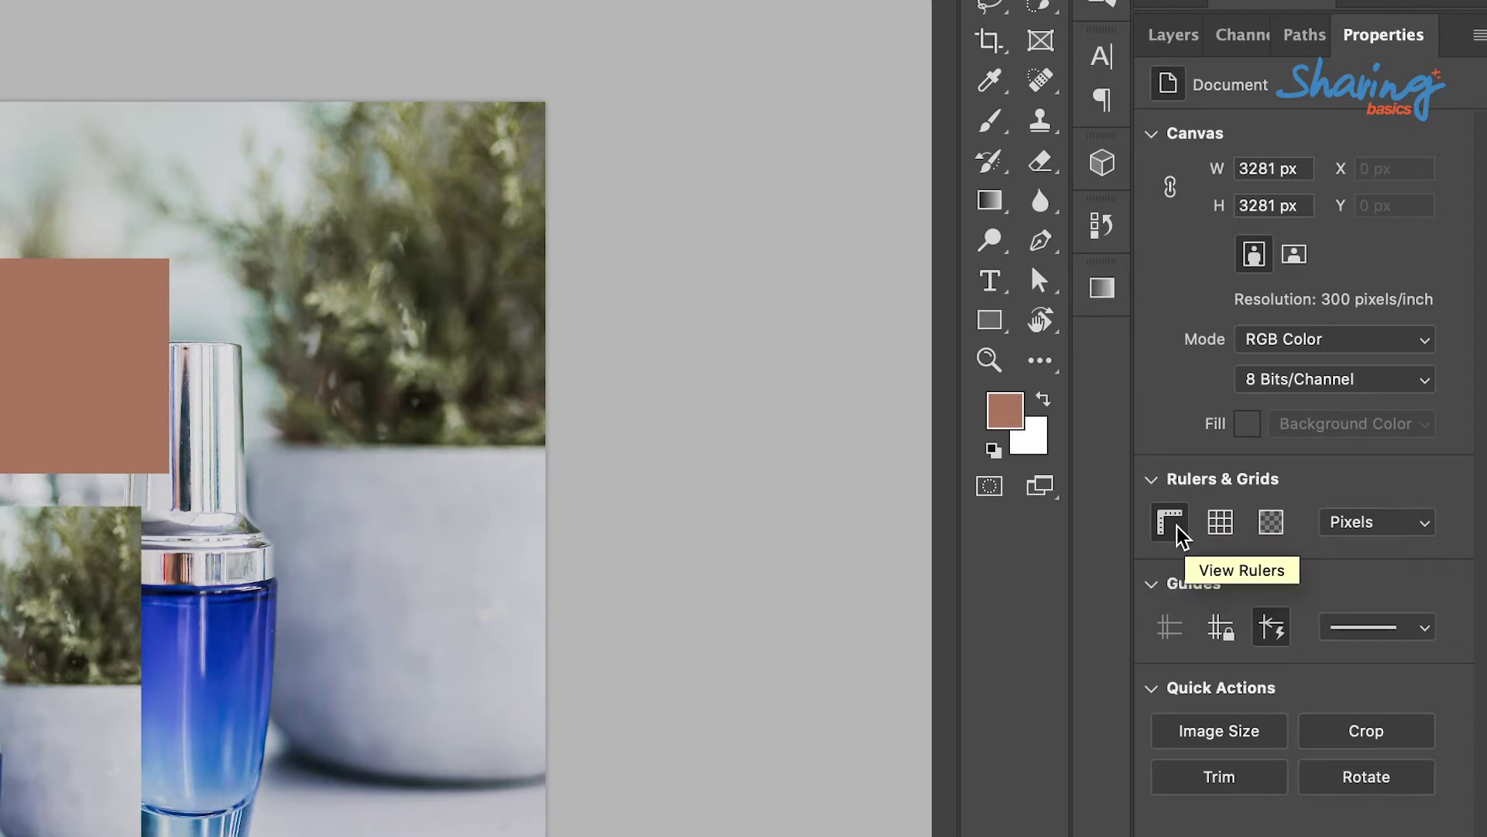
# Toggle the document rulers off and back on.
pyautogui.click(1177, 528)
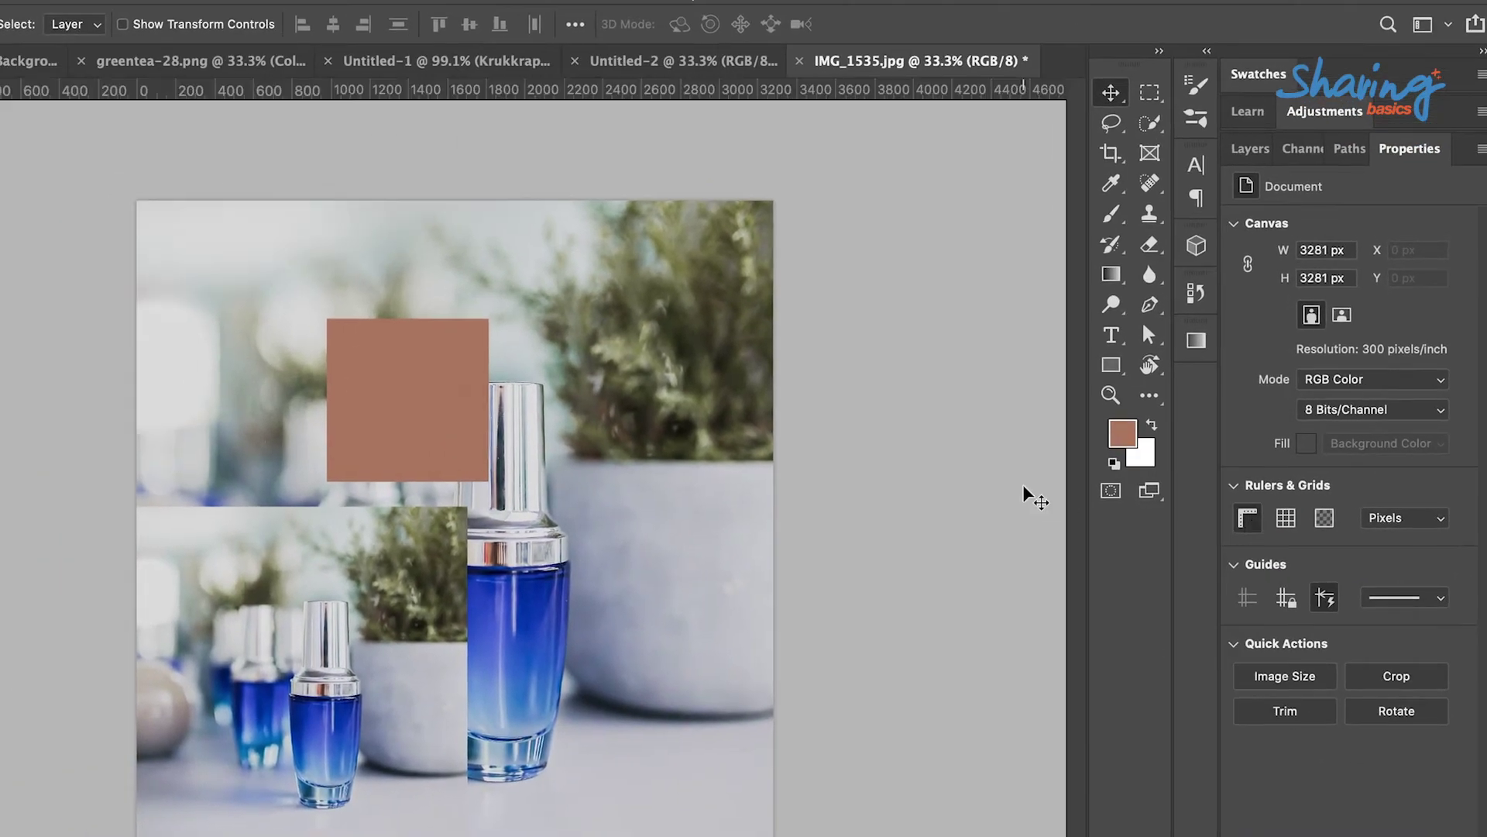
pyautogui.hotkey('ctrl', 'r')
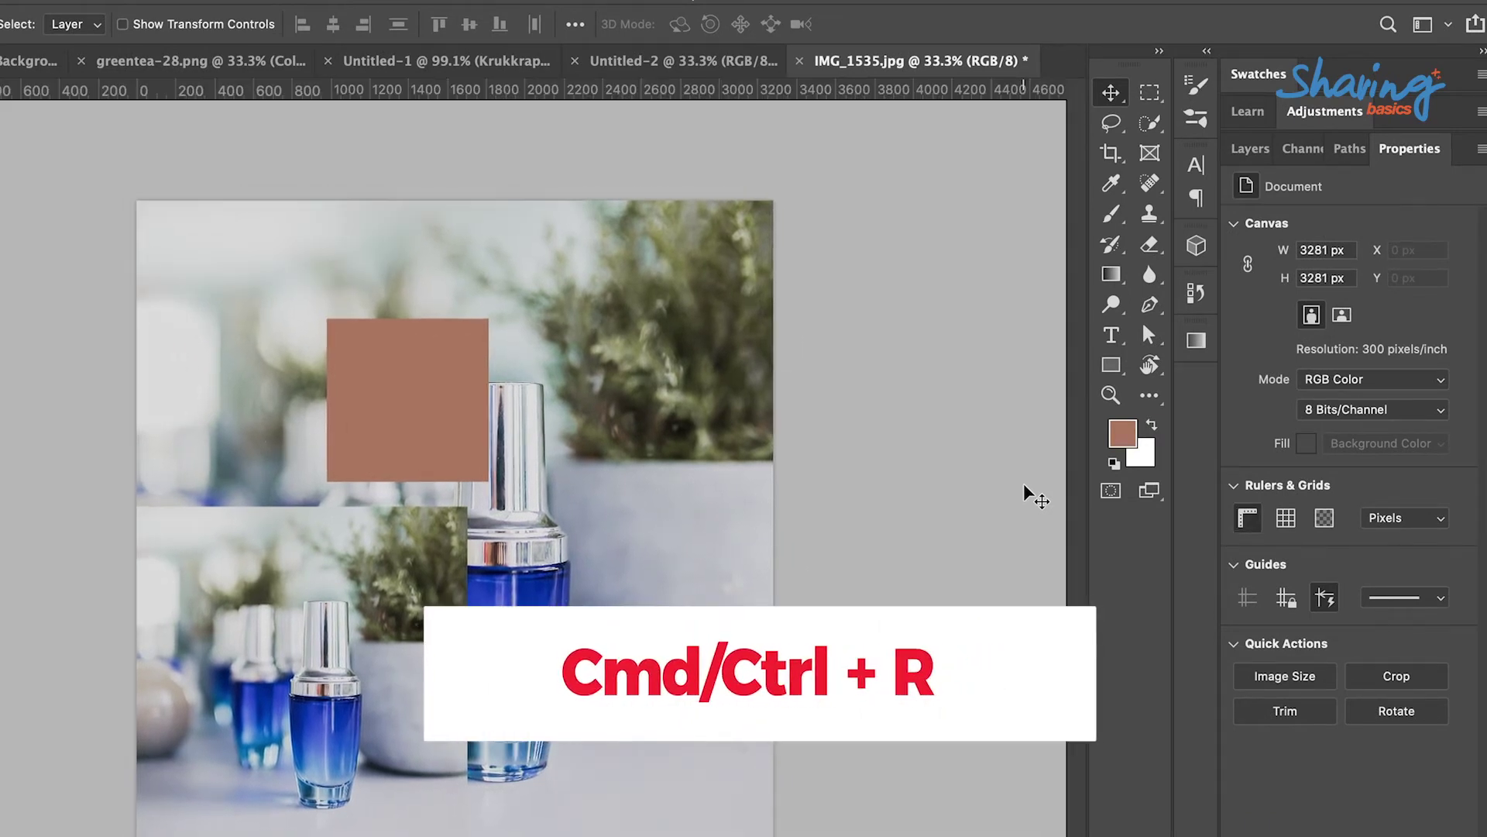
pyautogui.click(459, 2)
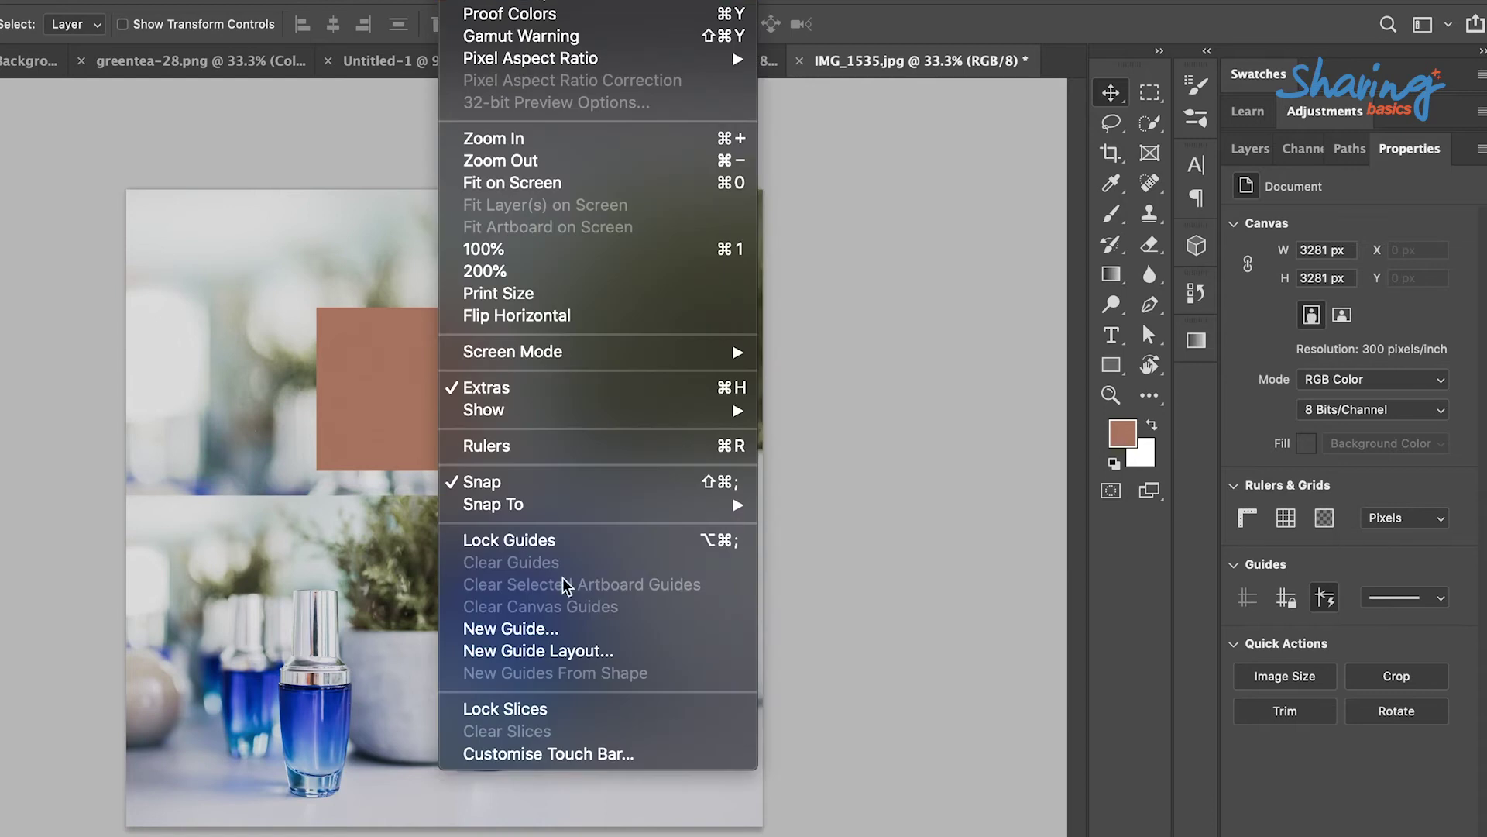
pyautogui.click(653, 447)
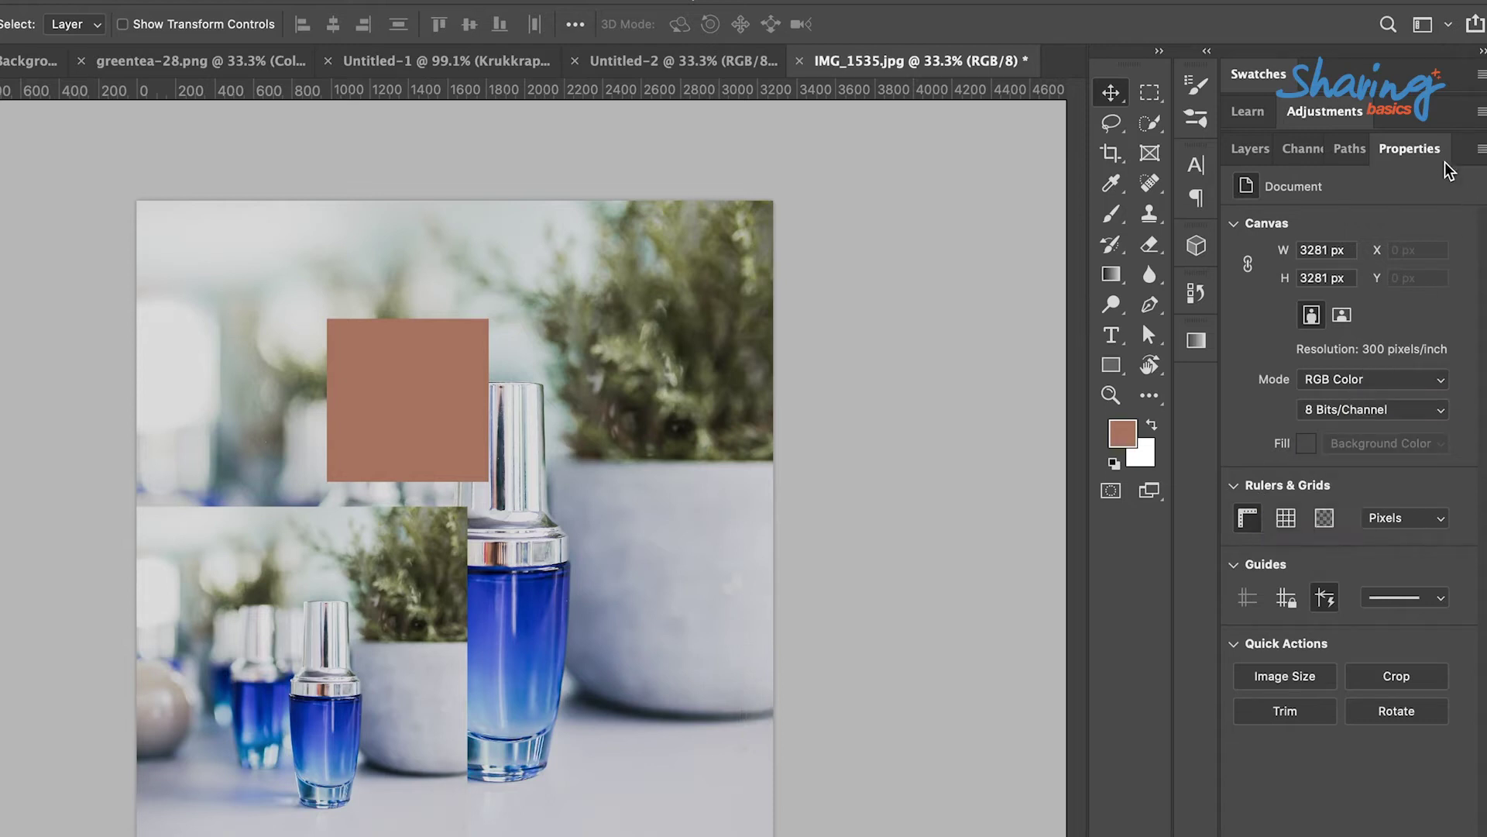
# Show the canvas grid in place of the rulers, view the Transparency & Gamut preferences, and restore the rulers without the grid.
pyautogui.click(1249, 517)
pyautogui.click(1288, 519)
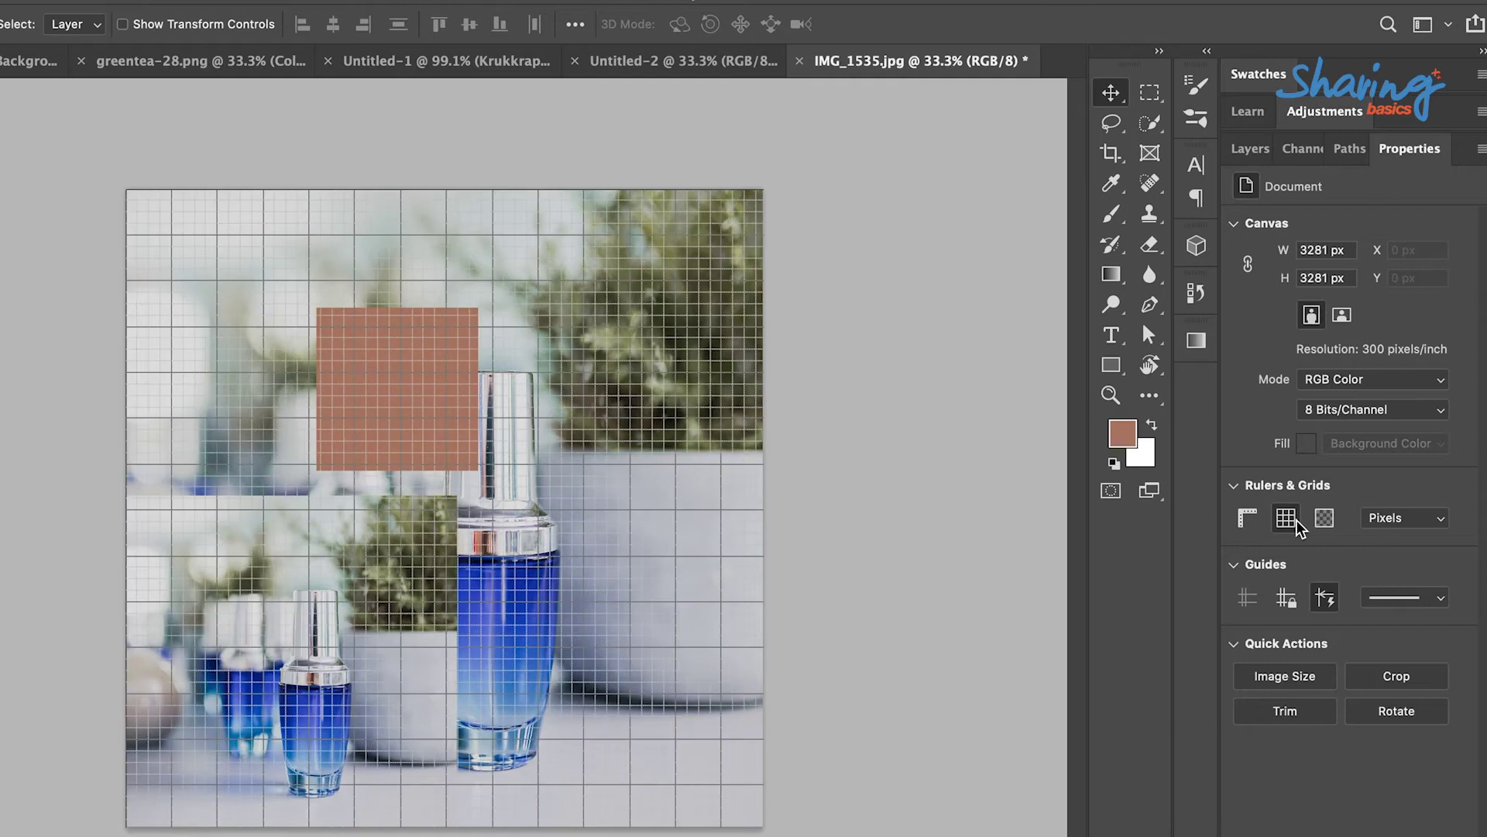
pyautogui.click(1324, 517)
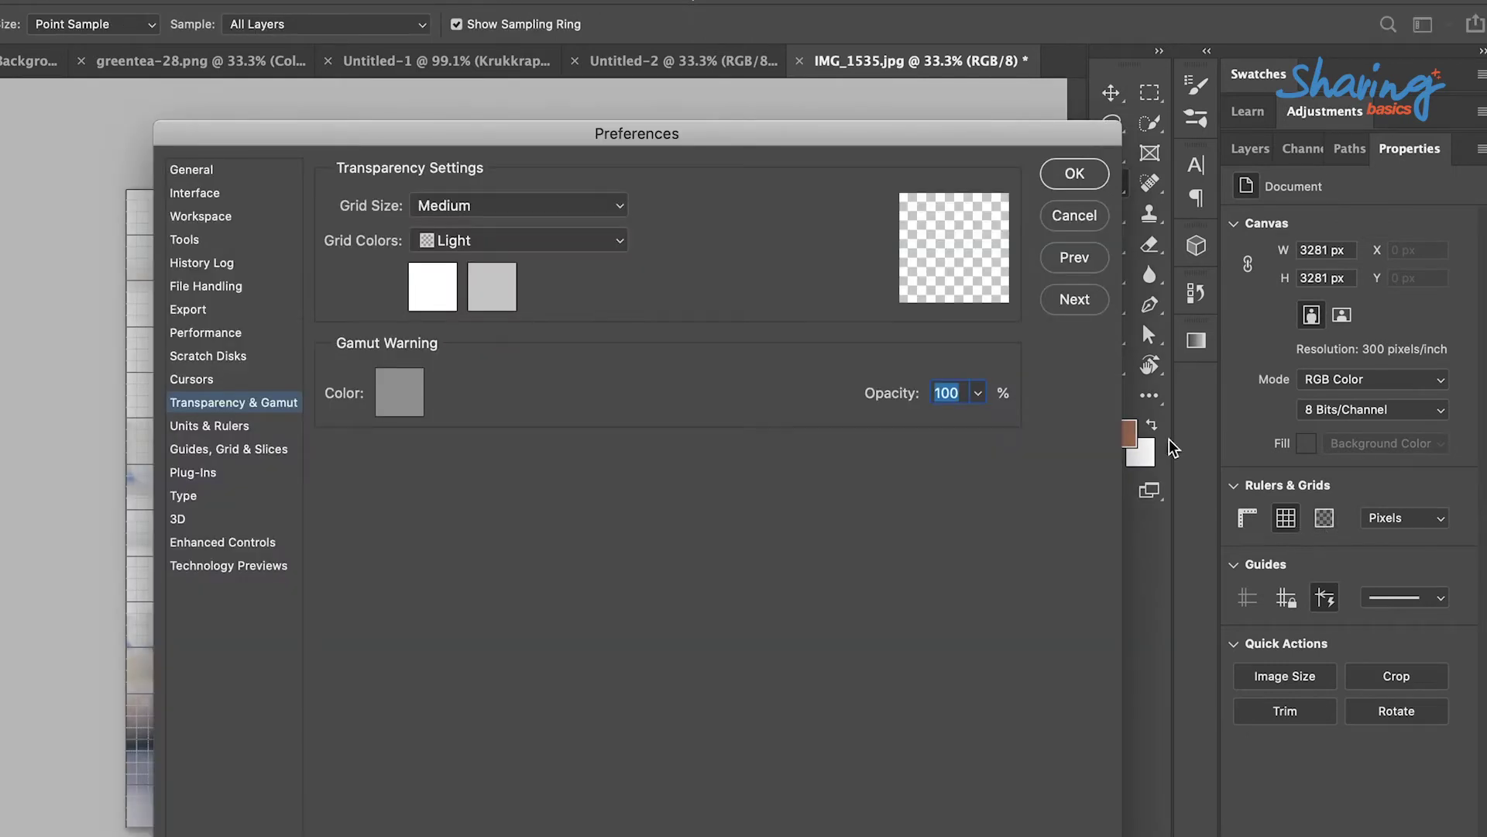
pyautogui.click(1077, 213)
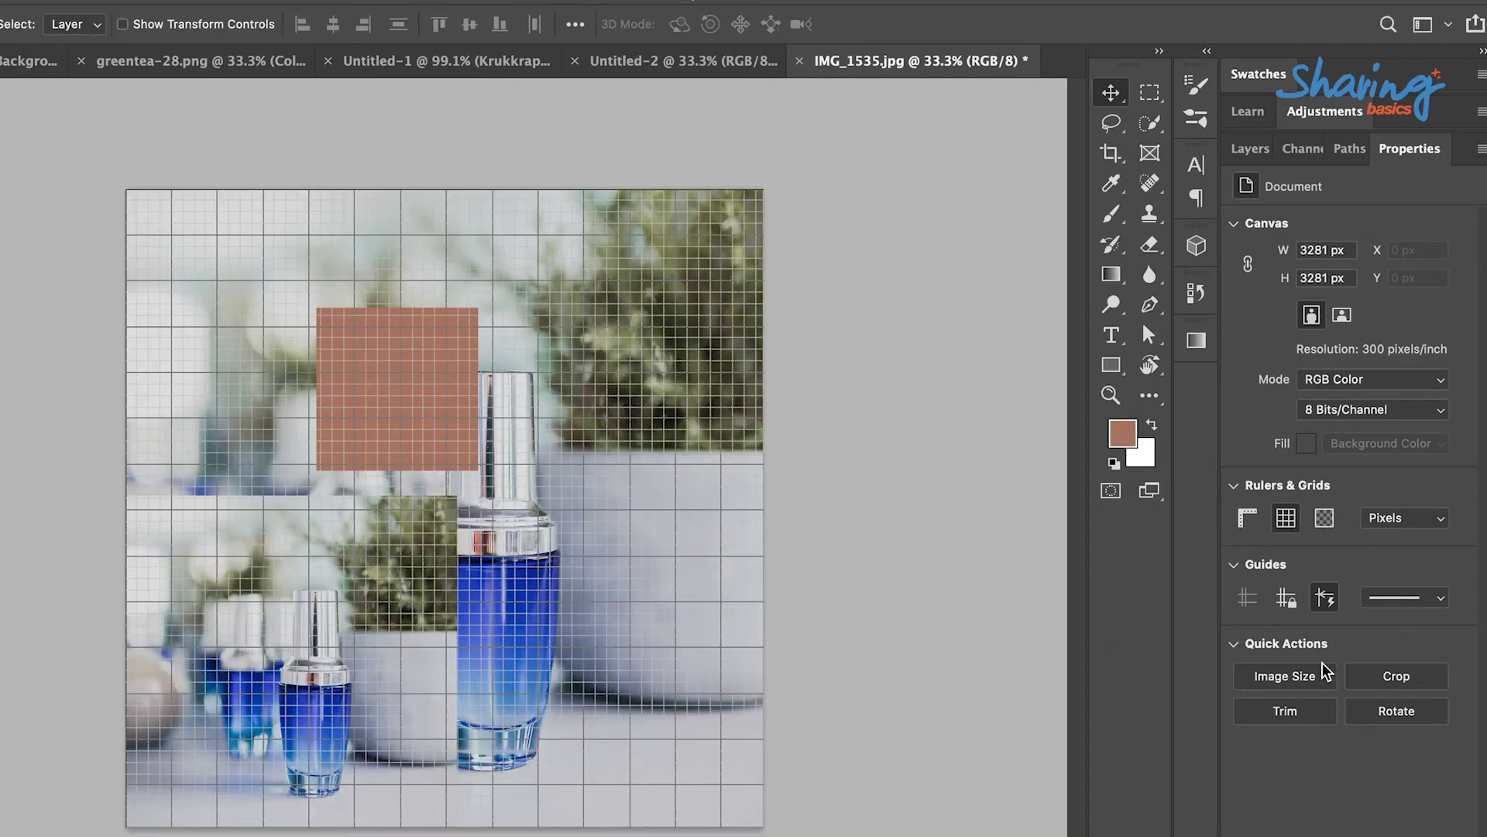
pyautogui.click(1246, 524)
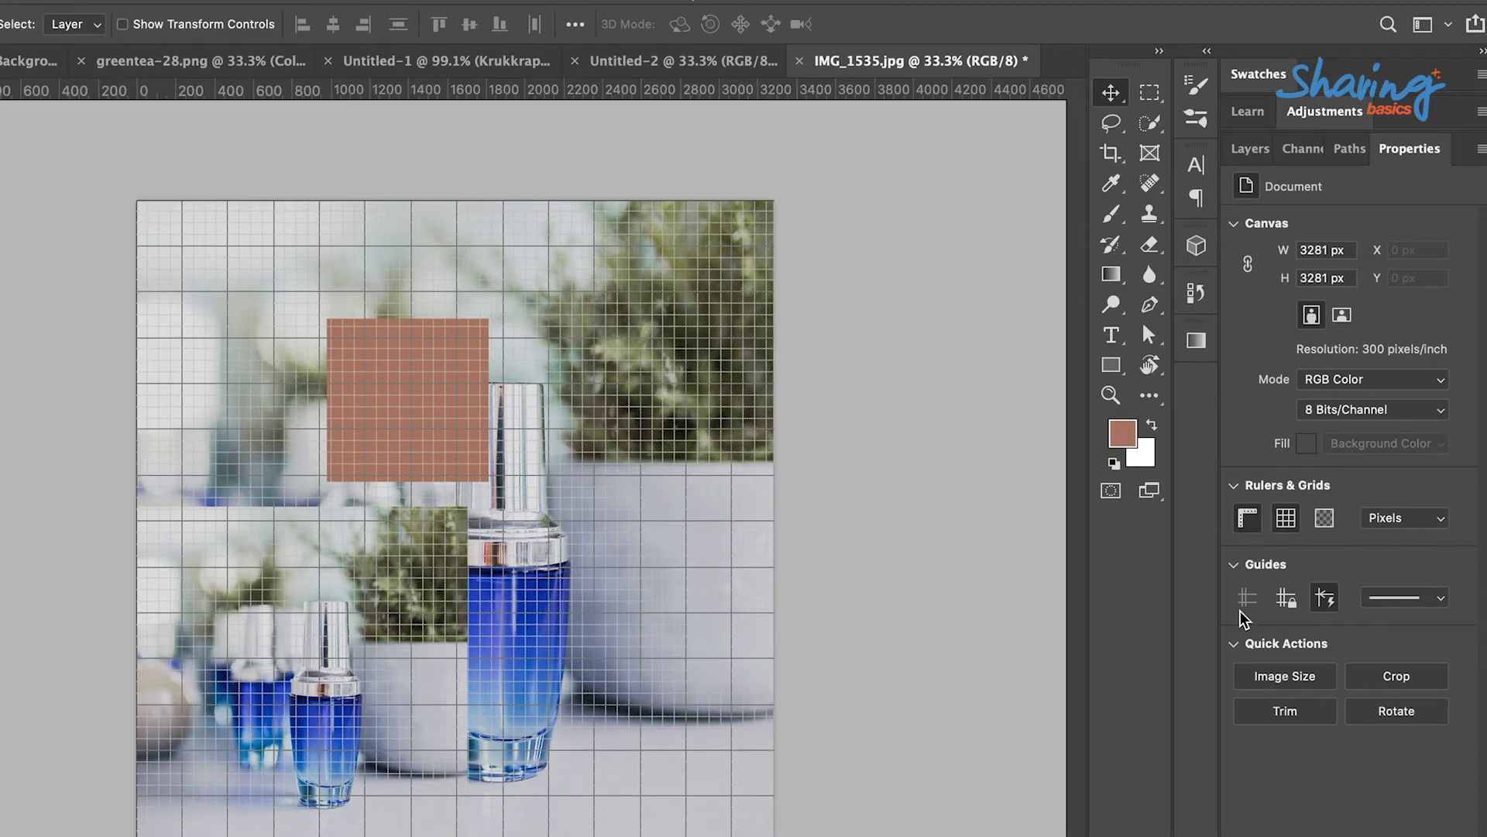
pyautogui.click(1286, 517)
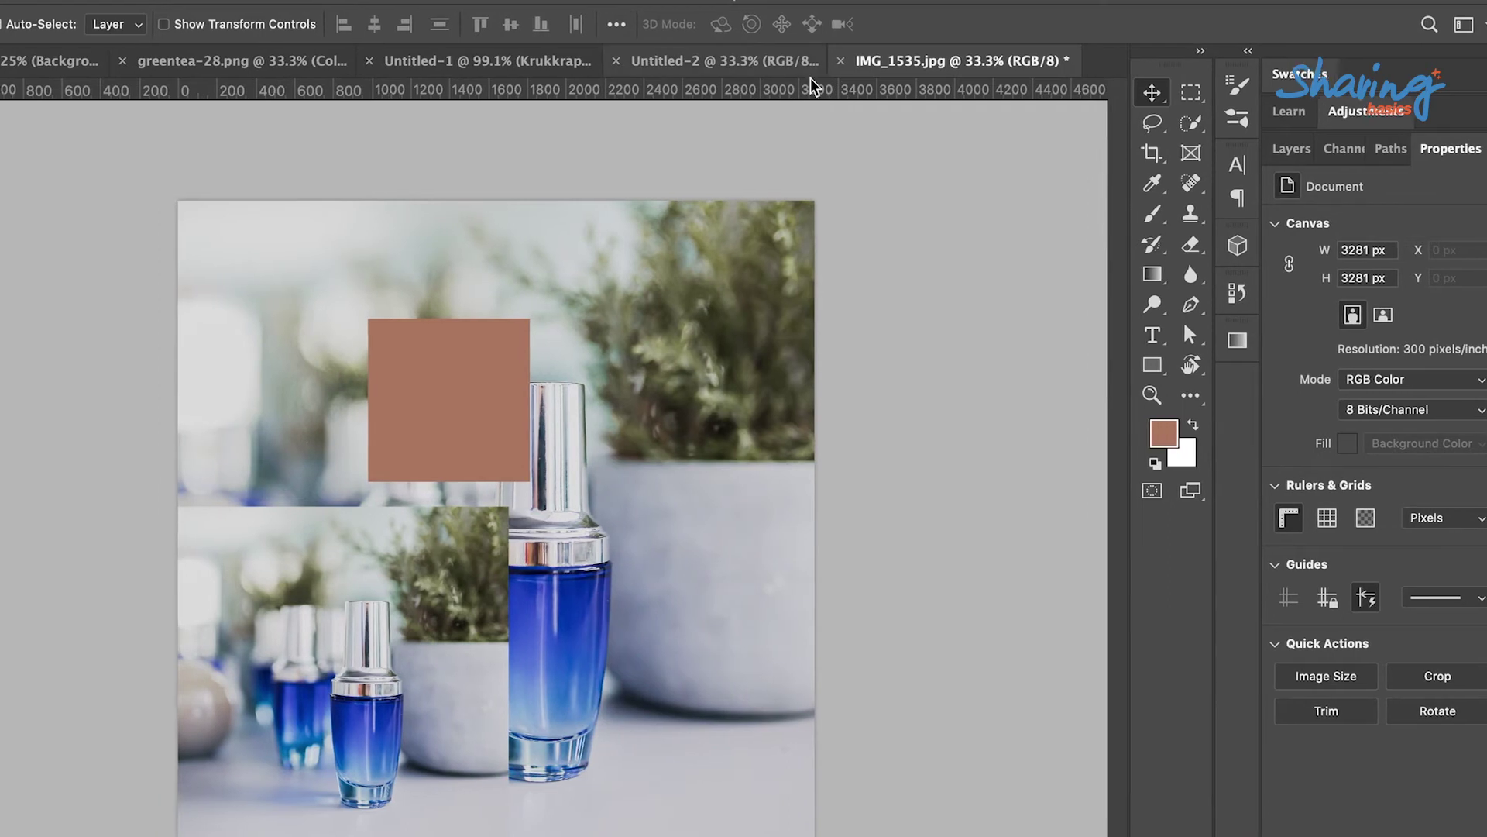
# Add a horizontal guide across the brown square and a vertical guide at about 500 px, and toggle the guides off and on.
pyautogui.moveTo(784, 91); pyautogui.dragTo(709, 389)
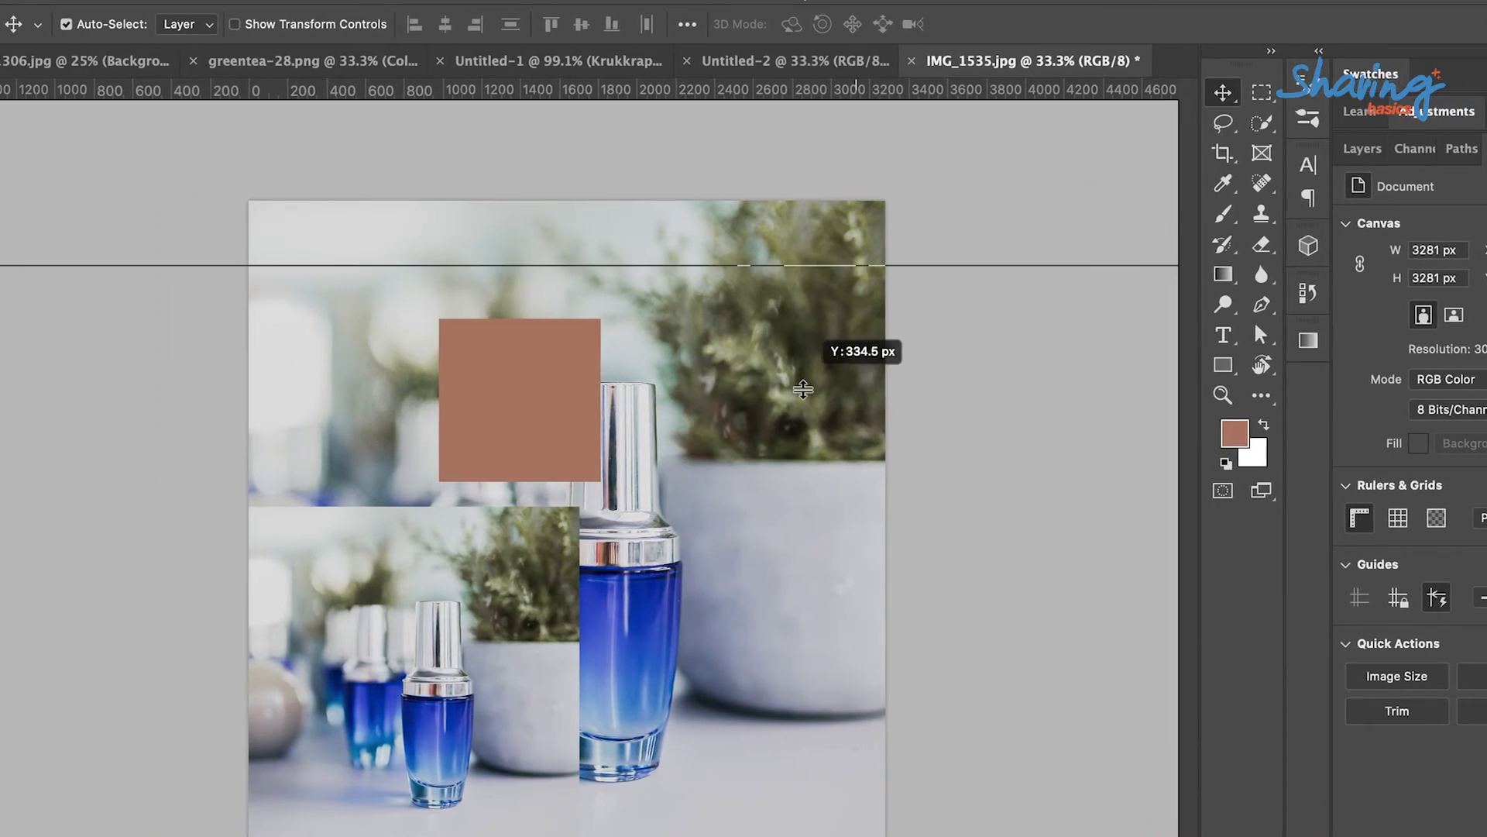
pyautogui.moveTo(803, 389); pyautogui.dragTo(795, 425)
pyautogui.moveTo(8, 388); pyautogui.dragTo(388, 434)
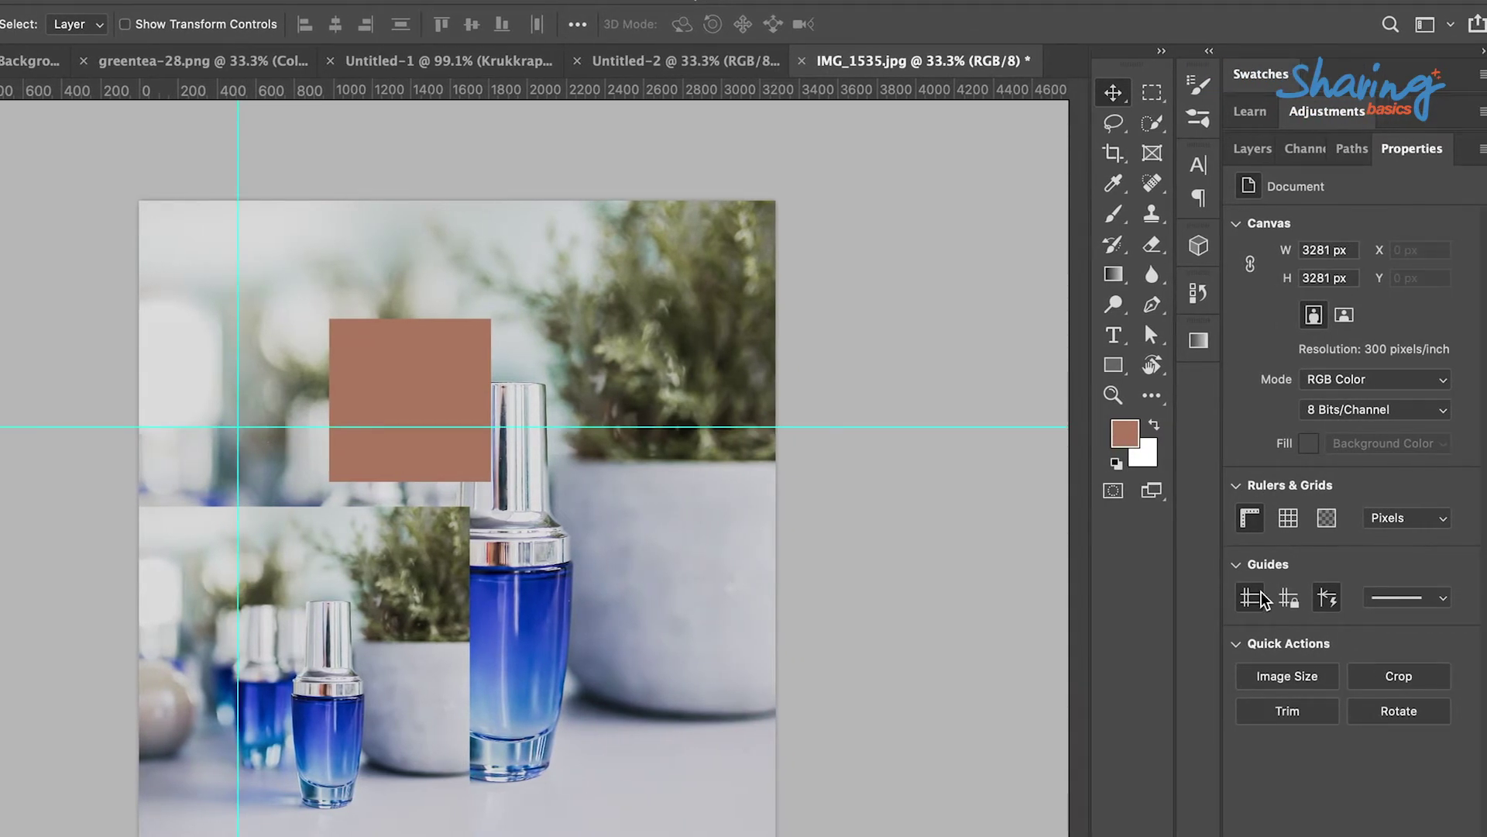
pyautogui.click(1248, 604)
pyautogui.click(1249, 605)
# View the Image Size settings without changing them, and crop the canvas to about 2648 × 2887 px.
pyautogui.click(1288, 679)
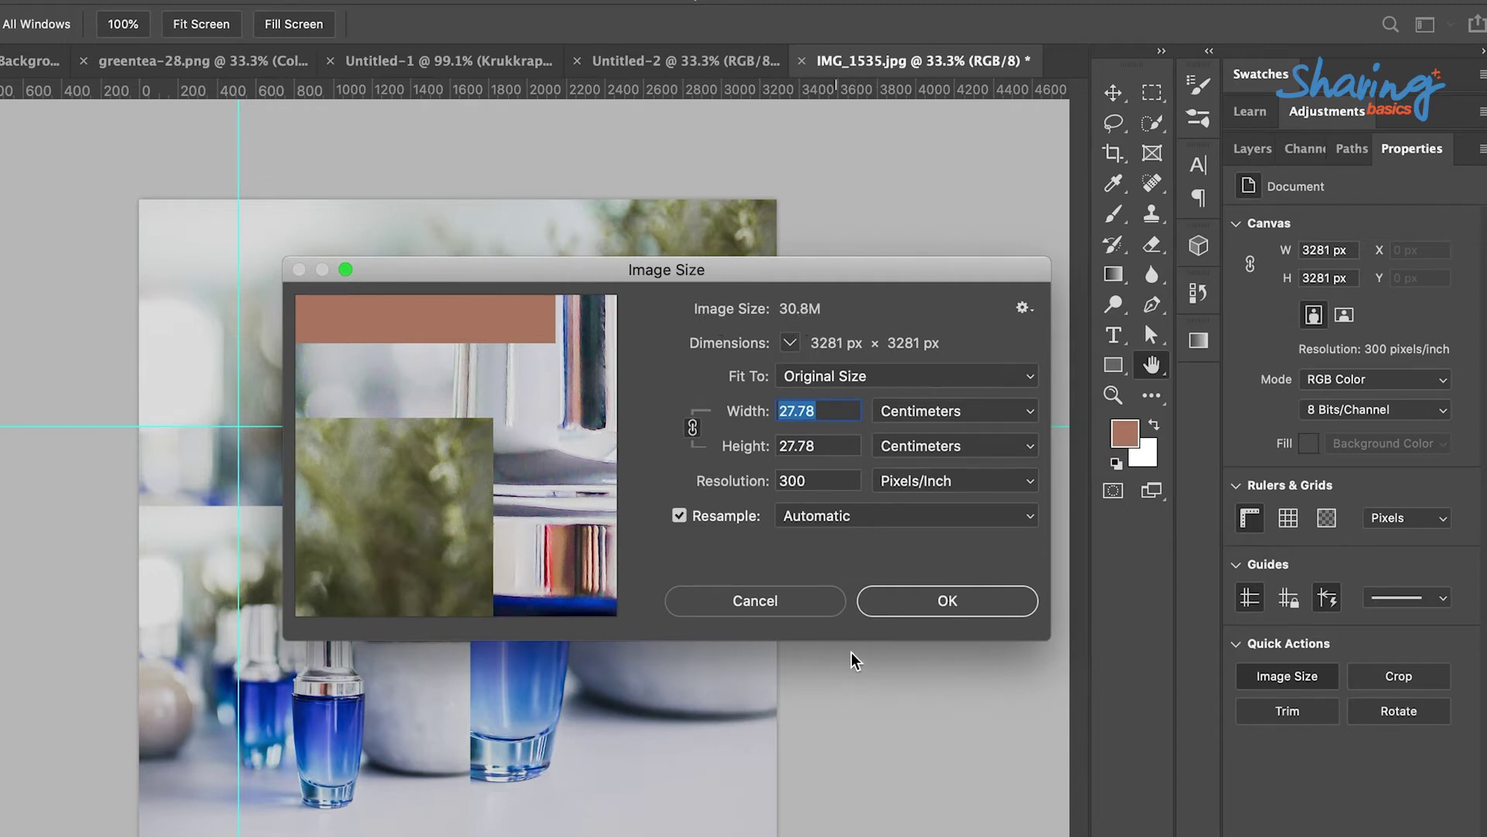
pyautogui.click(757, 602)
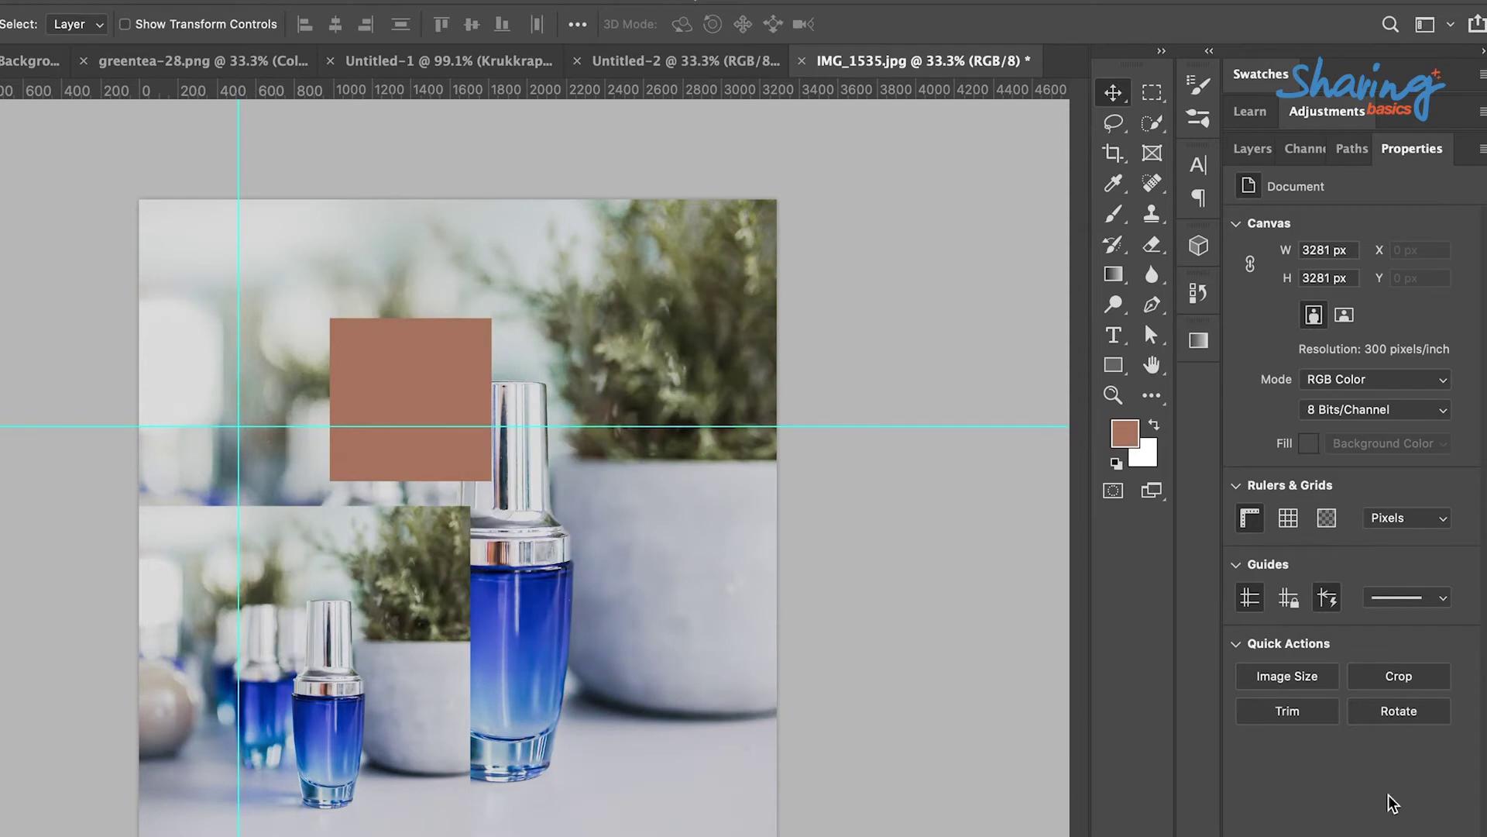
pyautogui.click(1400, 675)
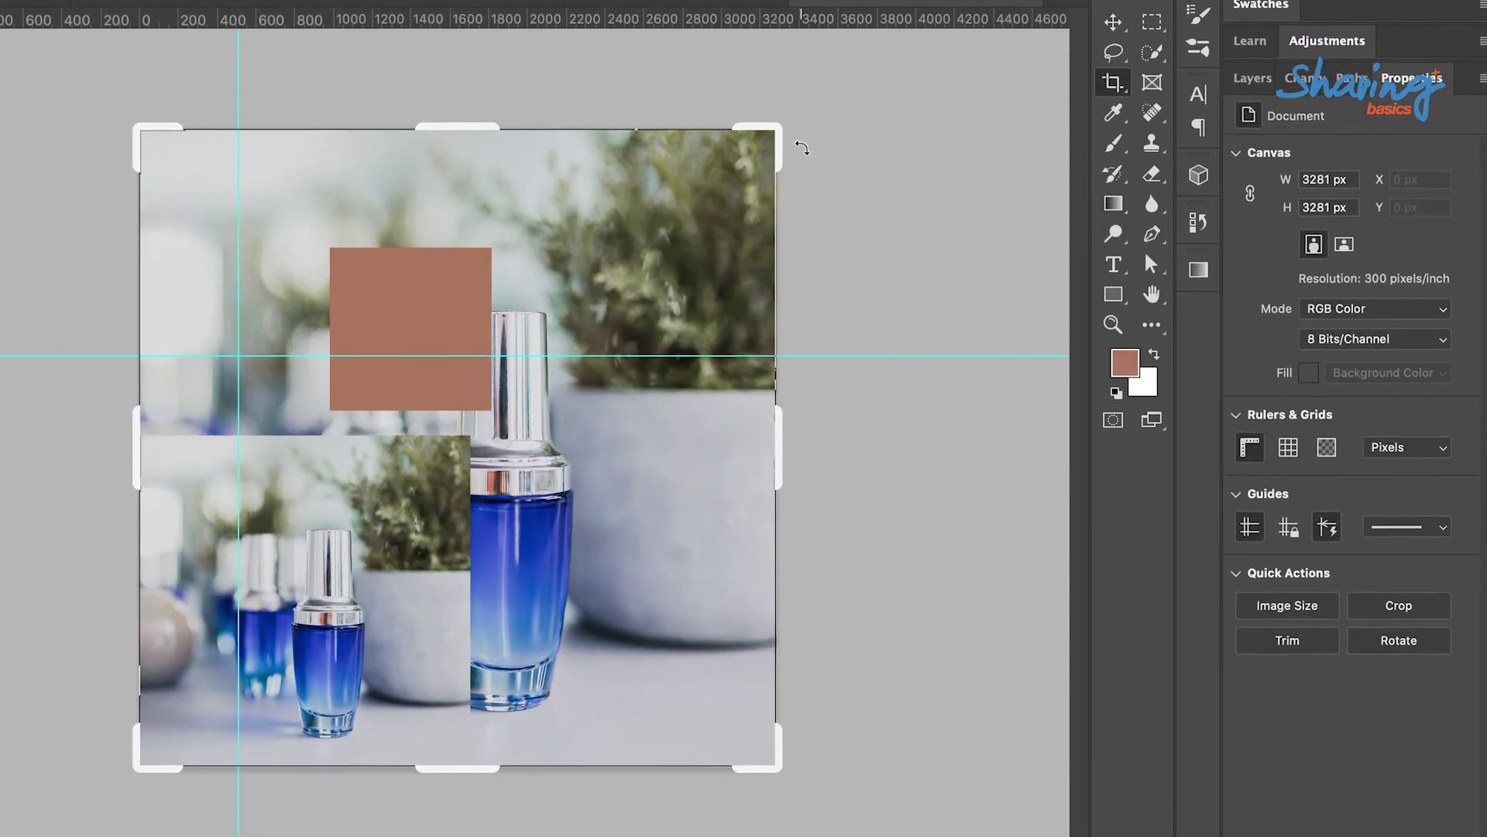
pyautogui.moveTo(774, 92); pyautogui.dragTo(713, 133)
pyautogui.press('Return')
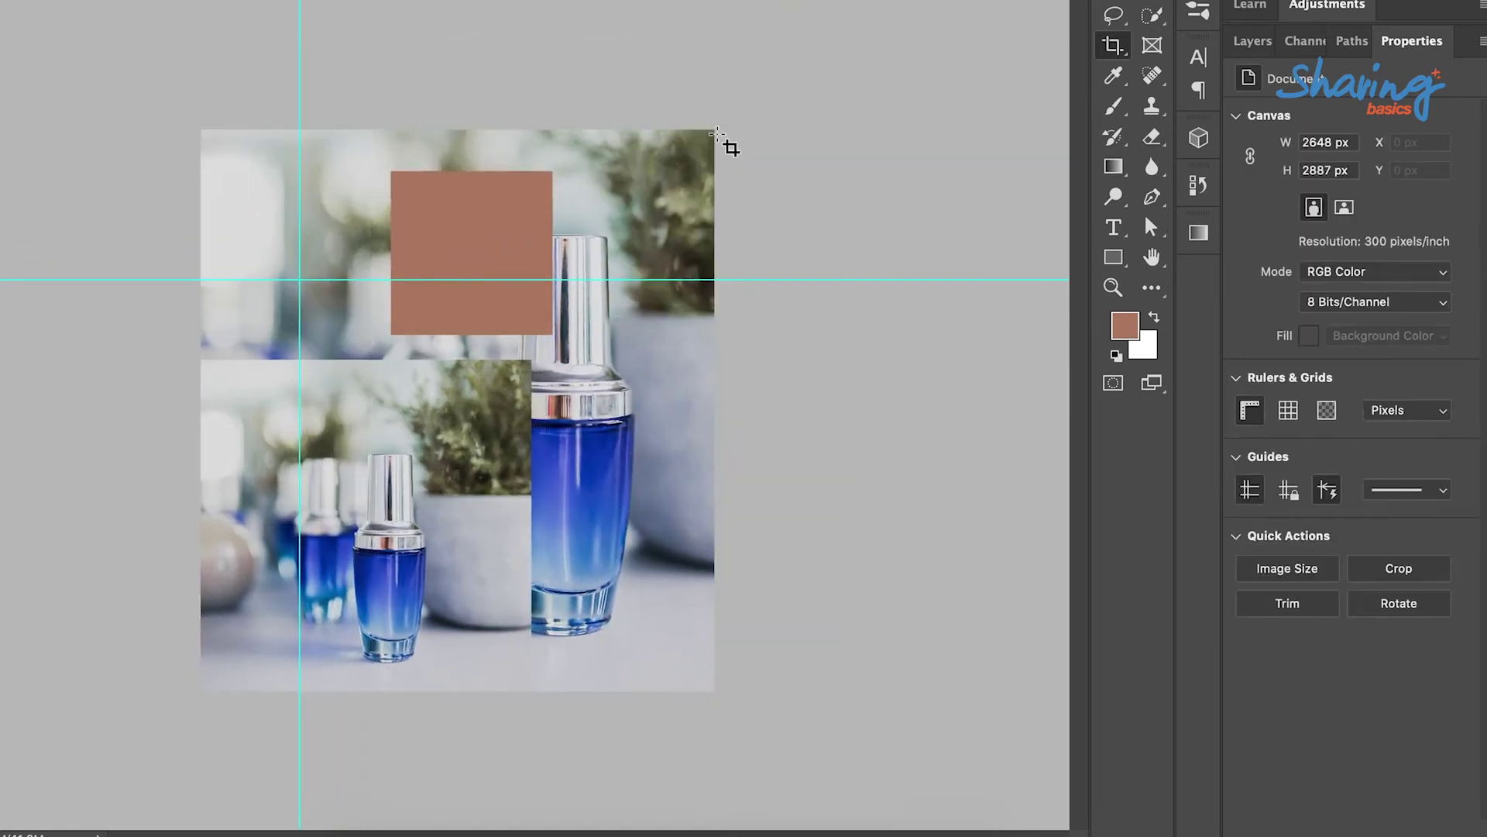
# View the Trim options without applying them, and rotate the canvas 90° clockwise.
pyautogui.click(1305, 609)
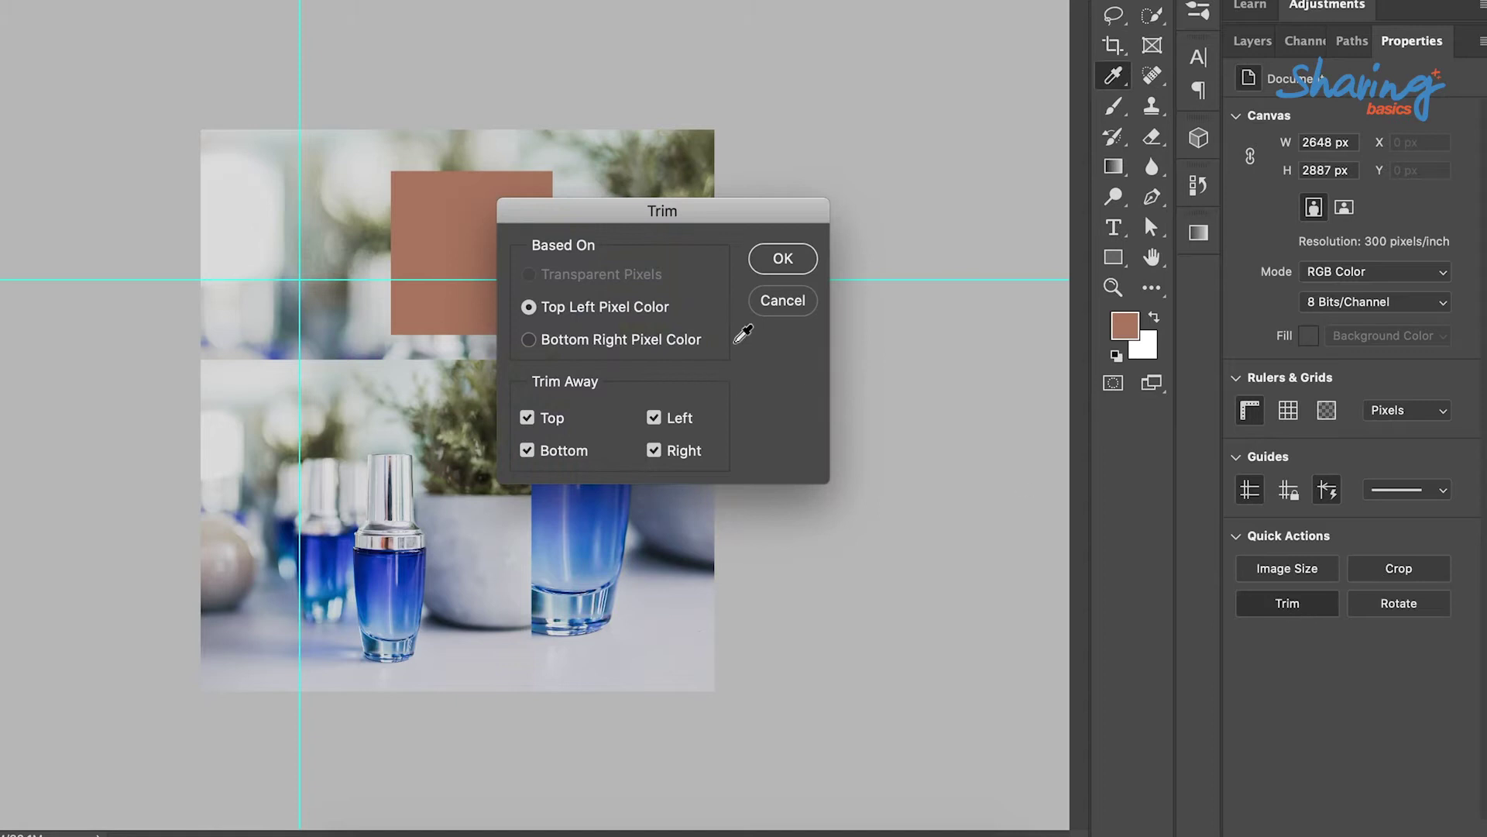
pyautogui.click(780, 303)
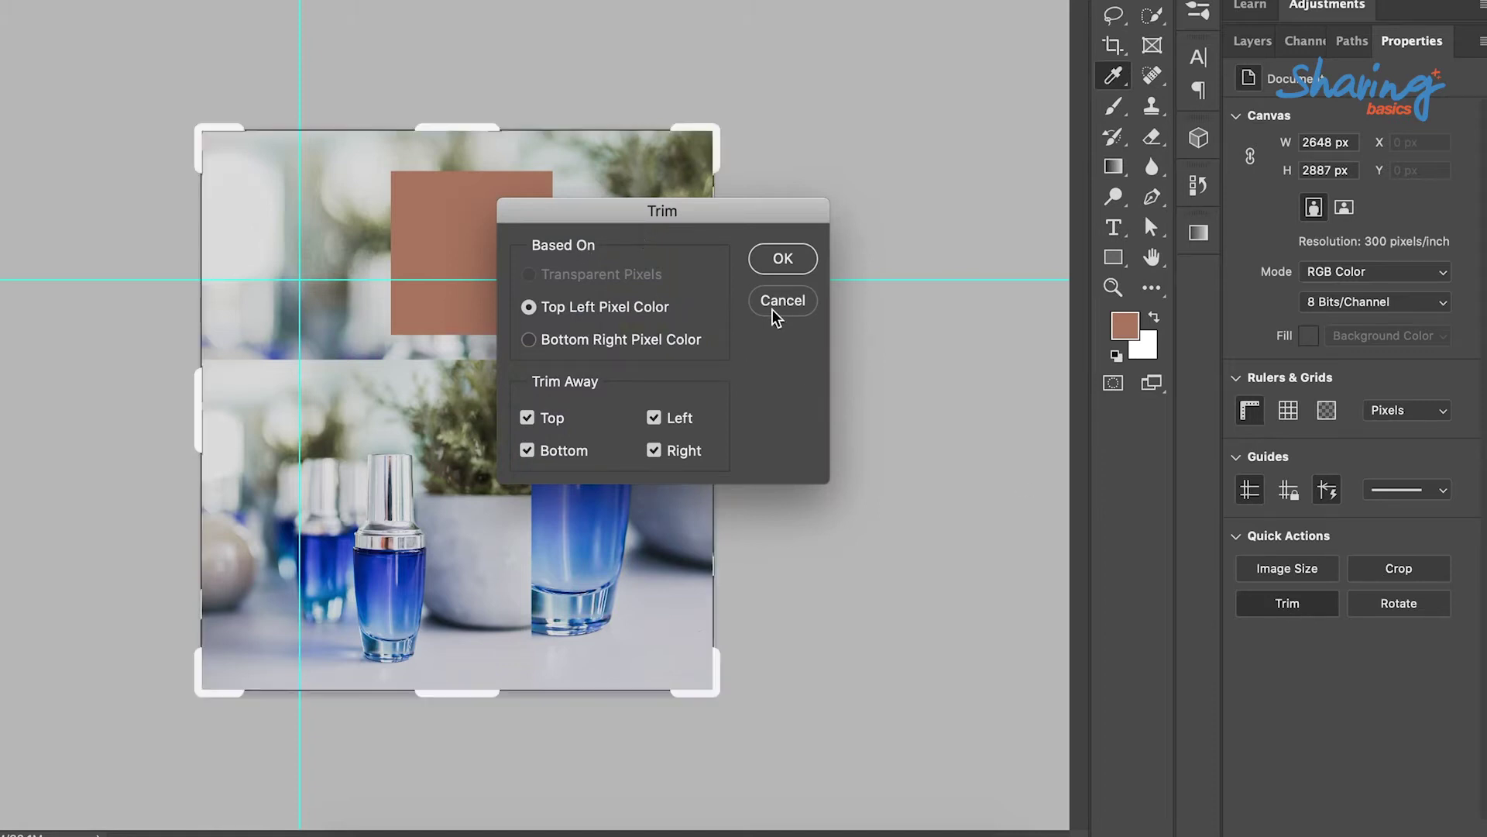
pyautogui.click(1378, 603)
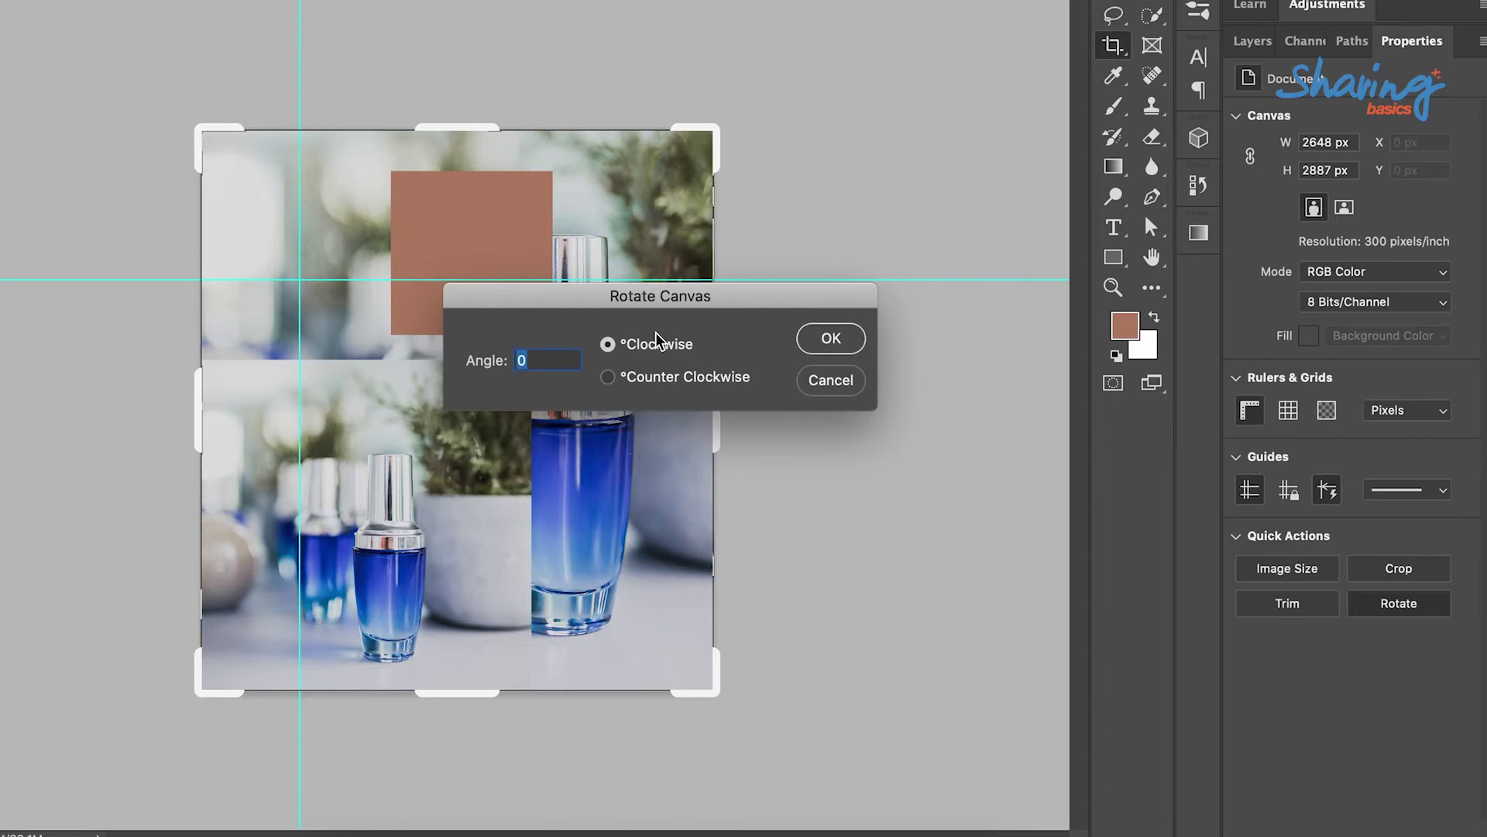
pyautogui.write('9')
pyautogui.press('Return')
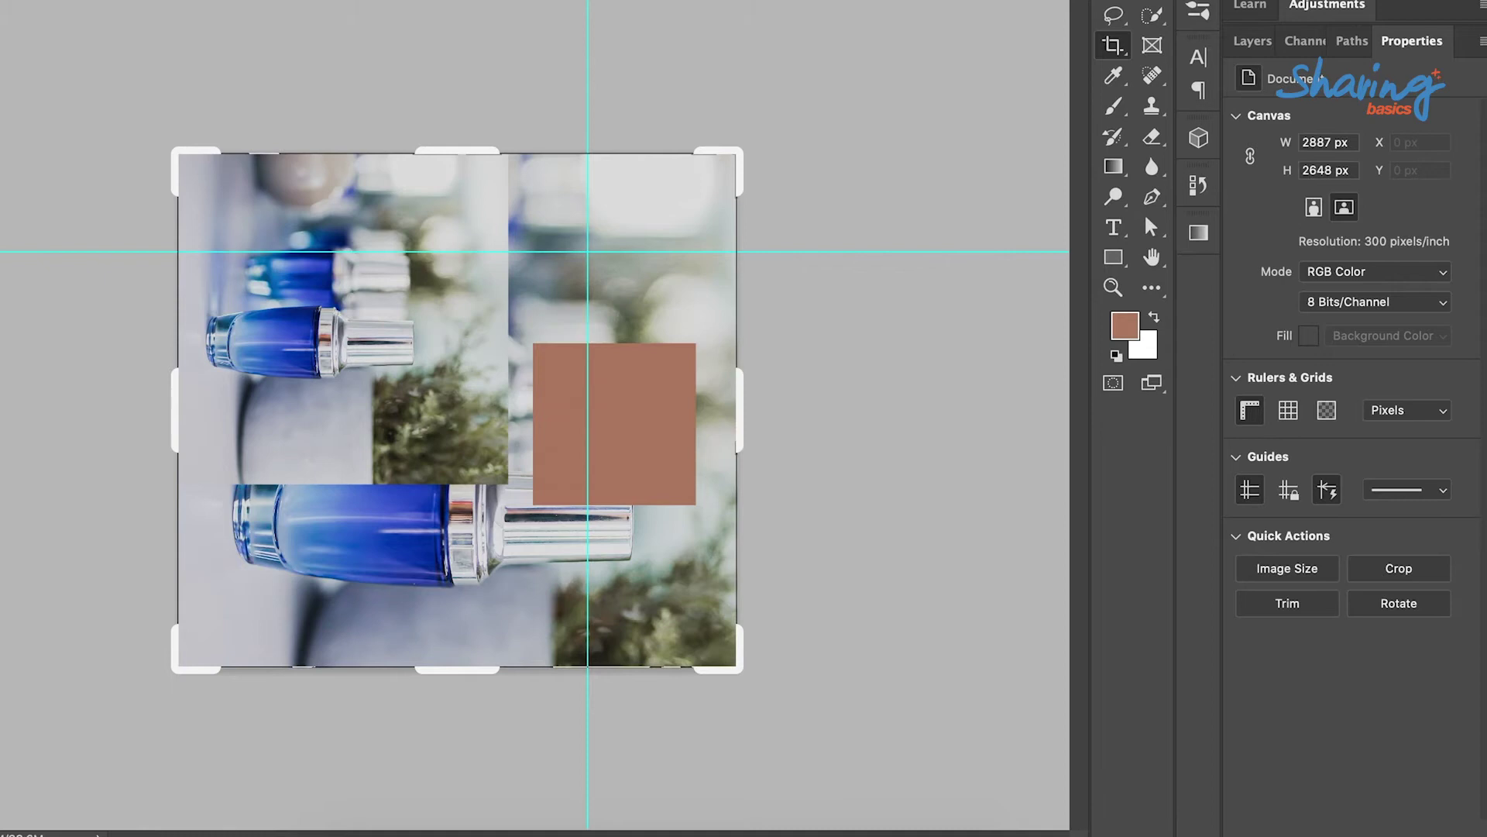
pyautogui.click(1111, 13)
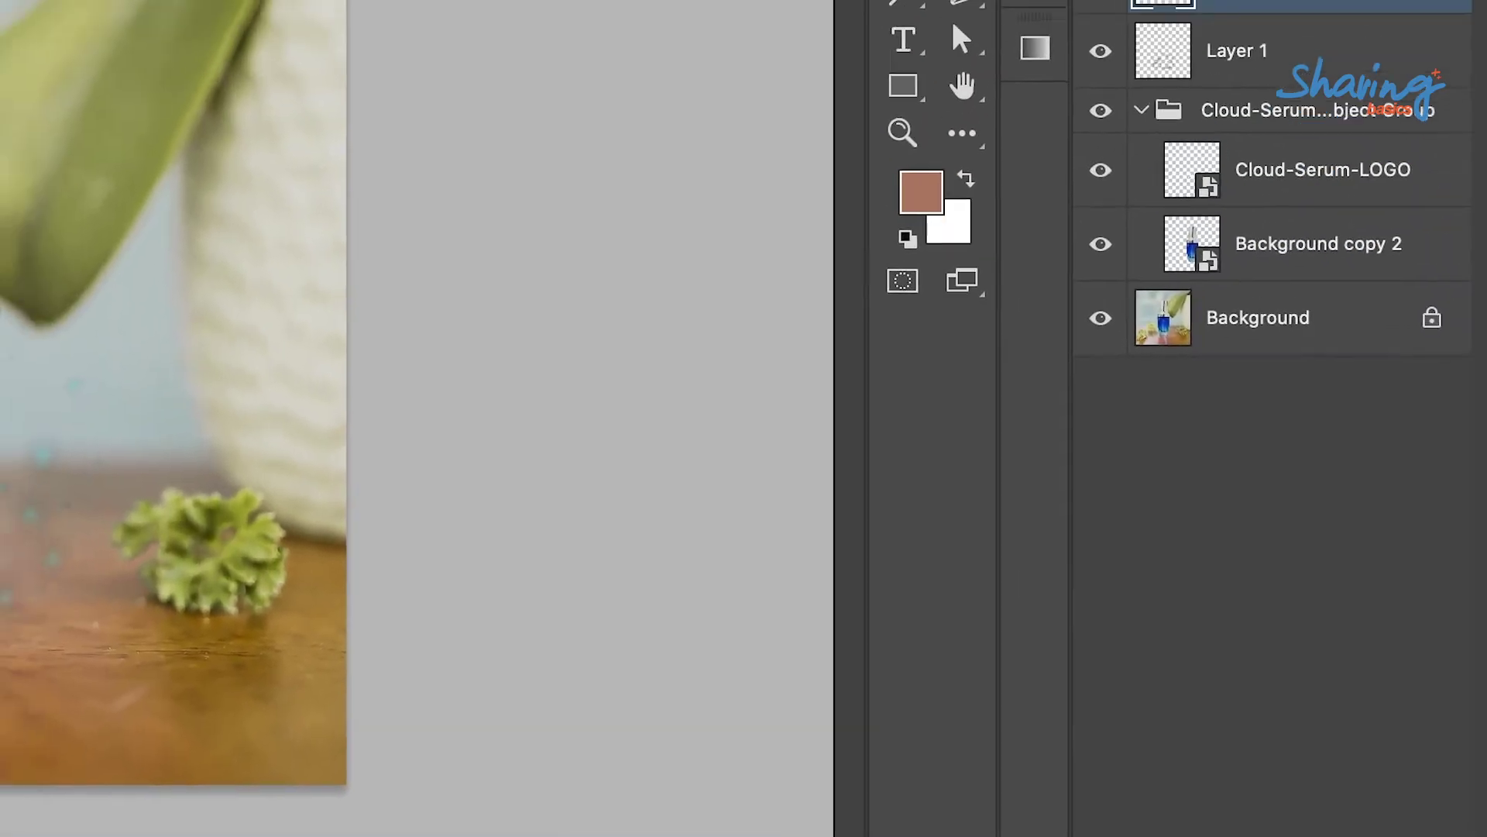
# Show the Patterns panel, browse the Trees and Grass groups, and select the first green leaf pattern in Trees.
pyautogui.press('super+shift+alt+n')
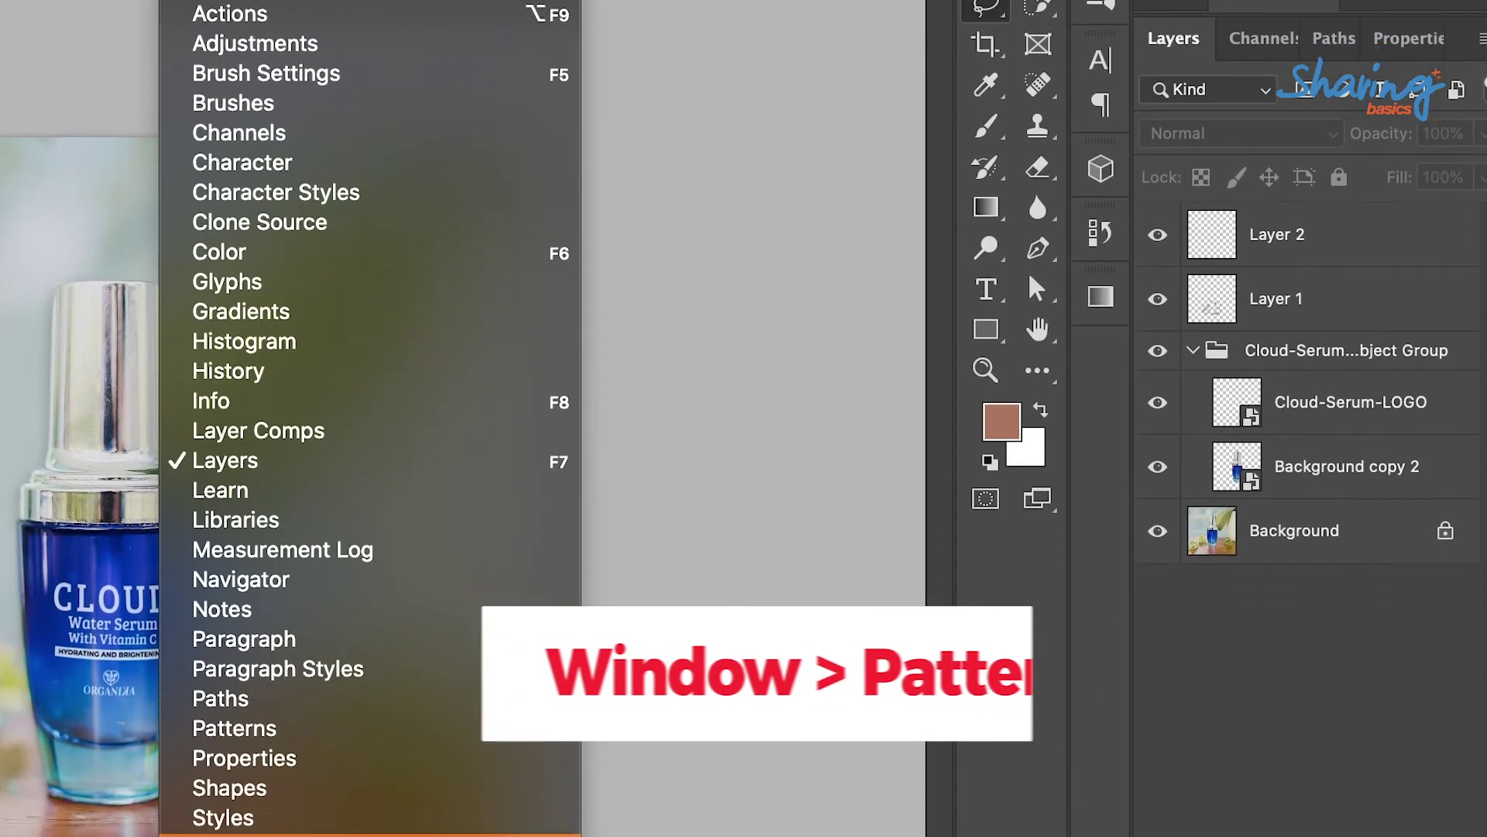
pyautogui.click(341, 729)
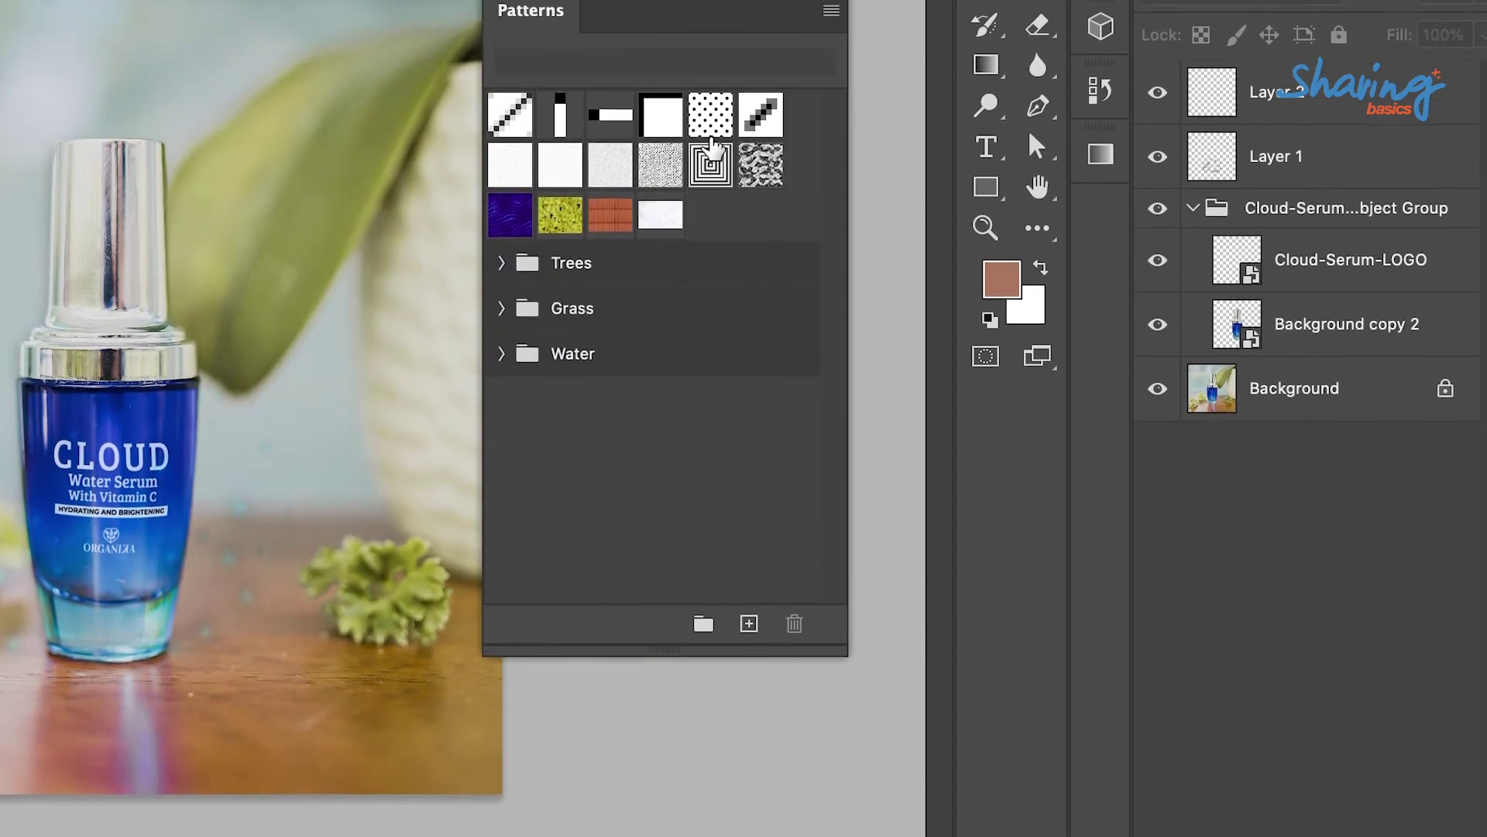
pyautogui.click(504, 263)
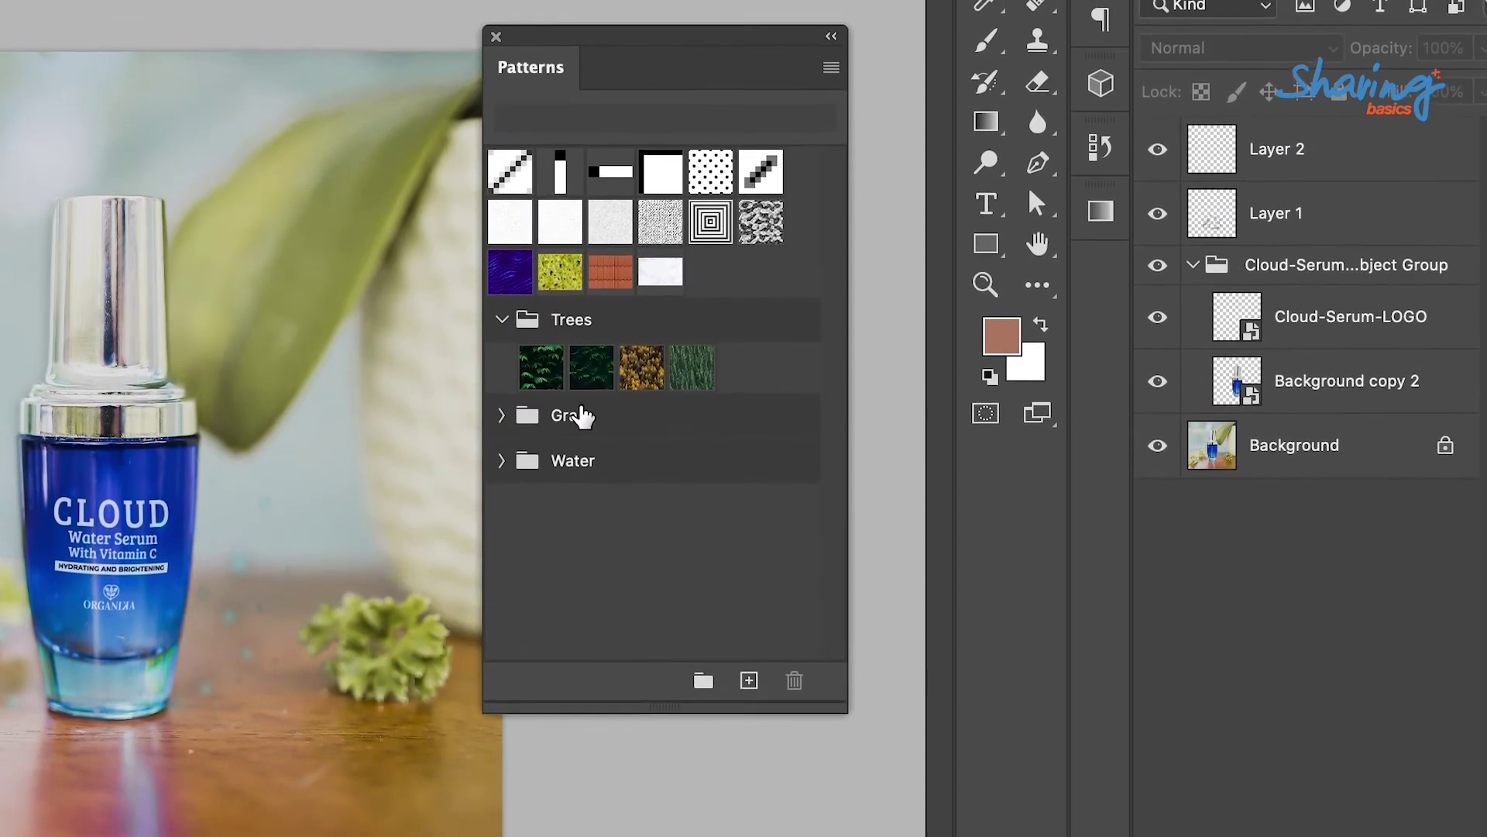
pyautogui.click(507, 416)
pyautogui.click(523, 513)
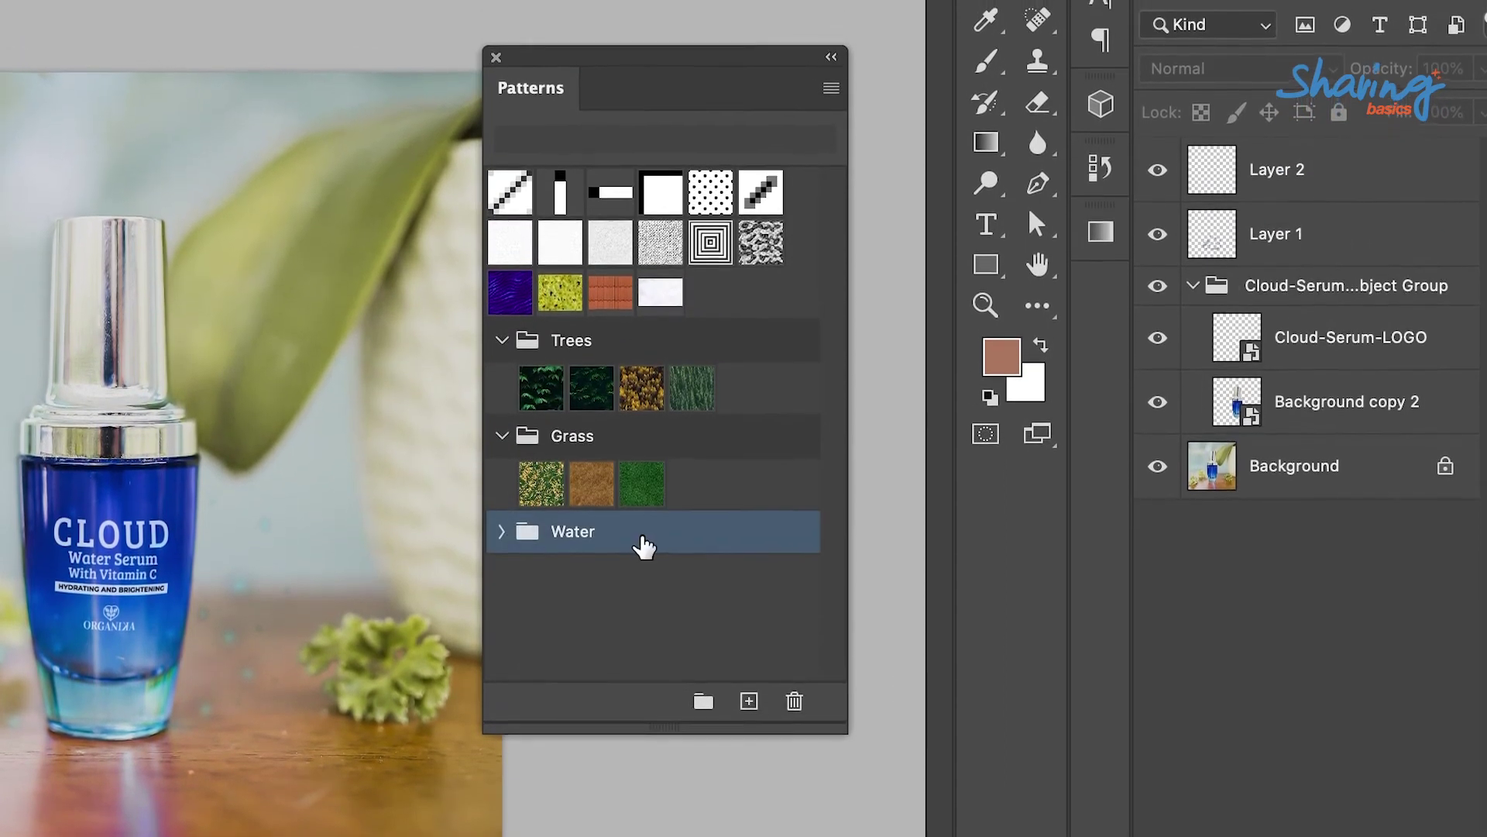
pyautogui.click(502, 436)
pyautogui.click(502, 340)
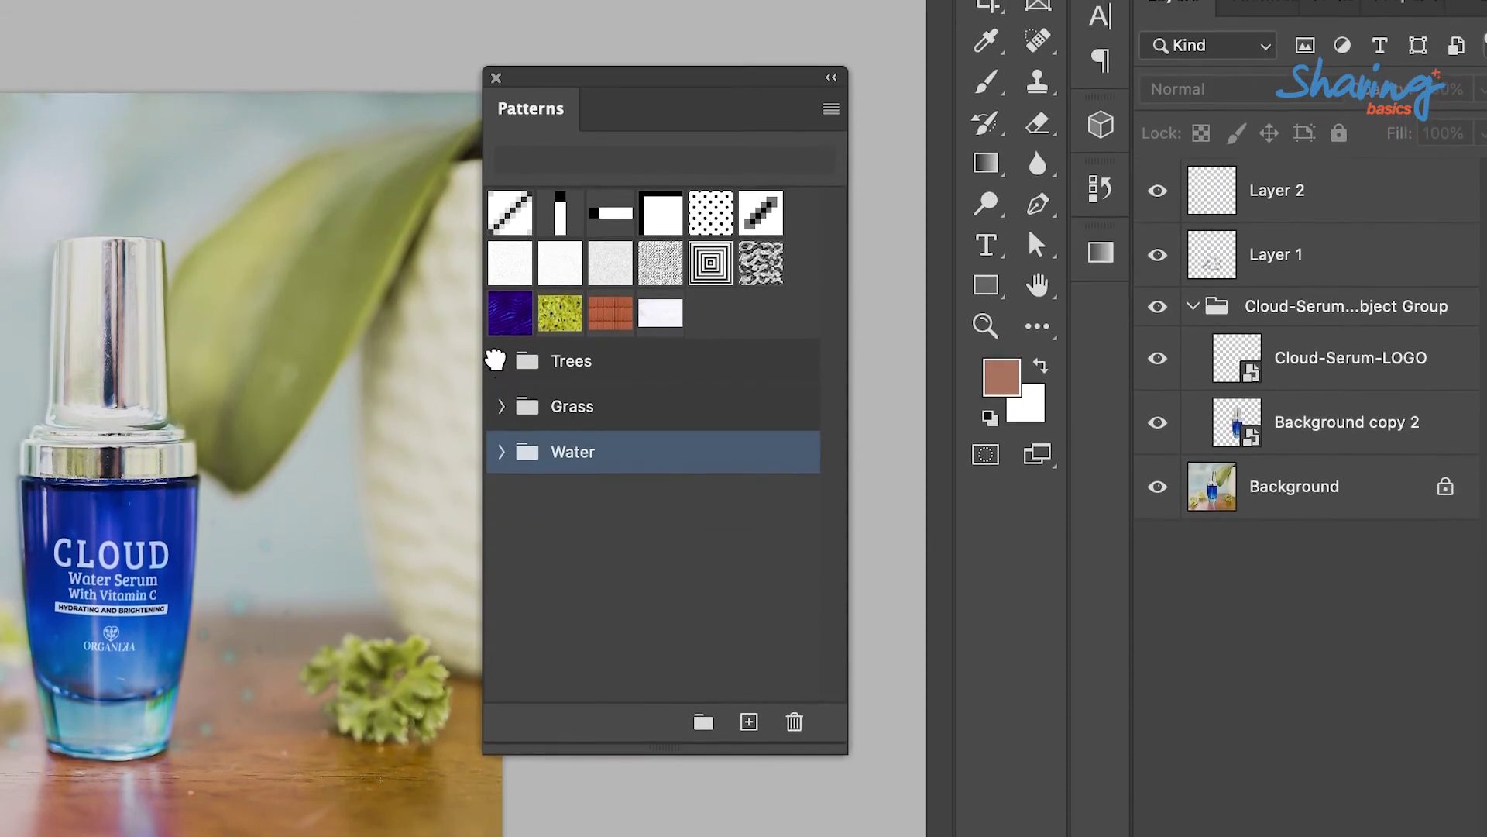
pyautogui.click(500, 361)
pyautogui.click(541, 409)
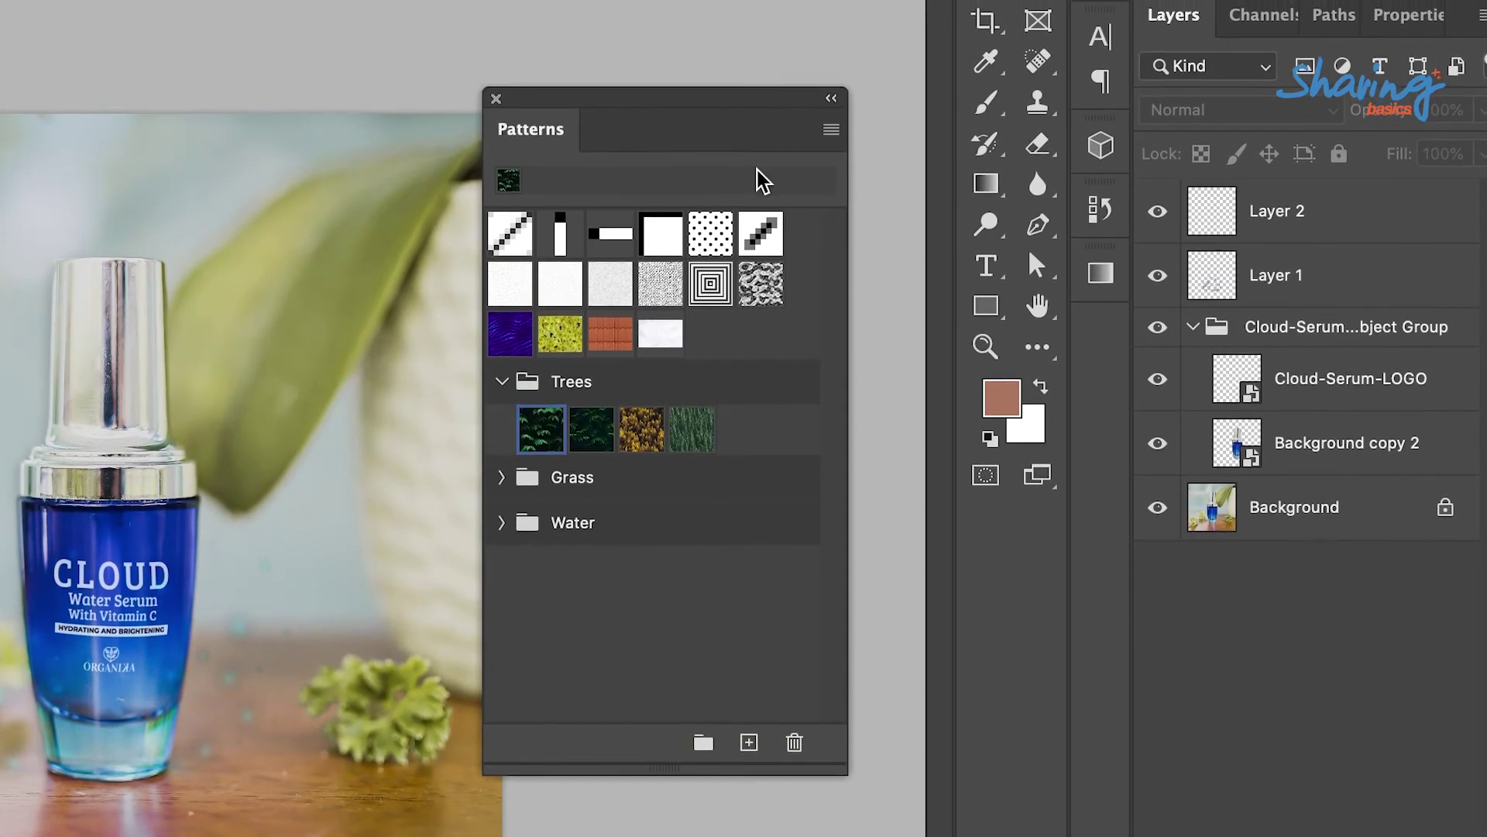
# Duplicate the Background layer and hide the original Background layer.
pyautogui.click(1307, 521)
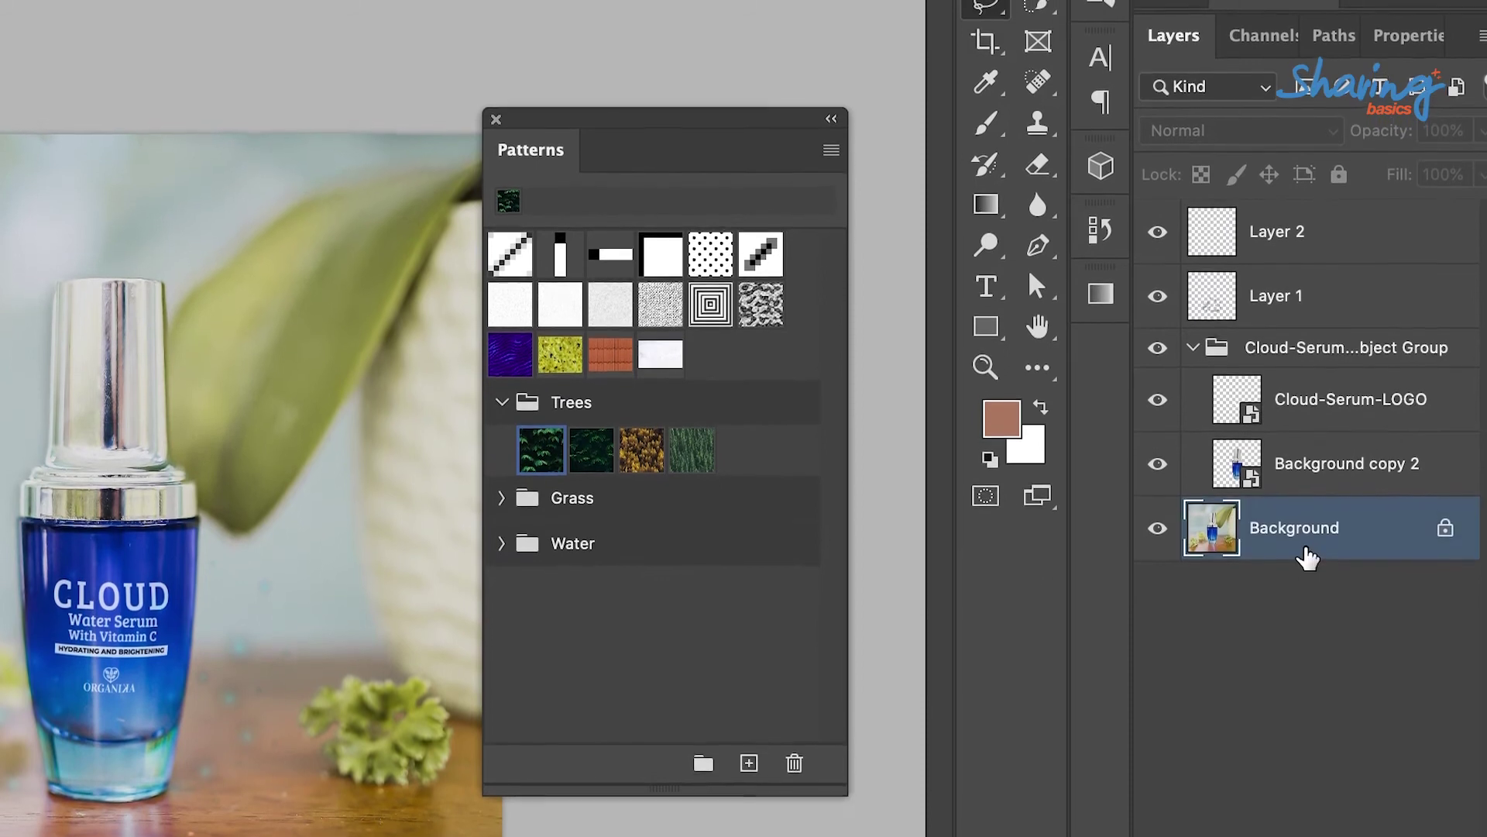
pyautogui.hotkey('ctrl', 'j')
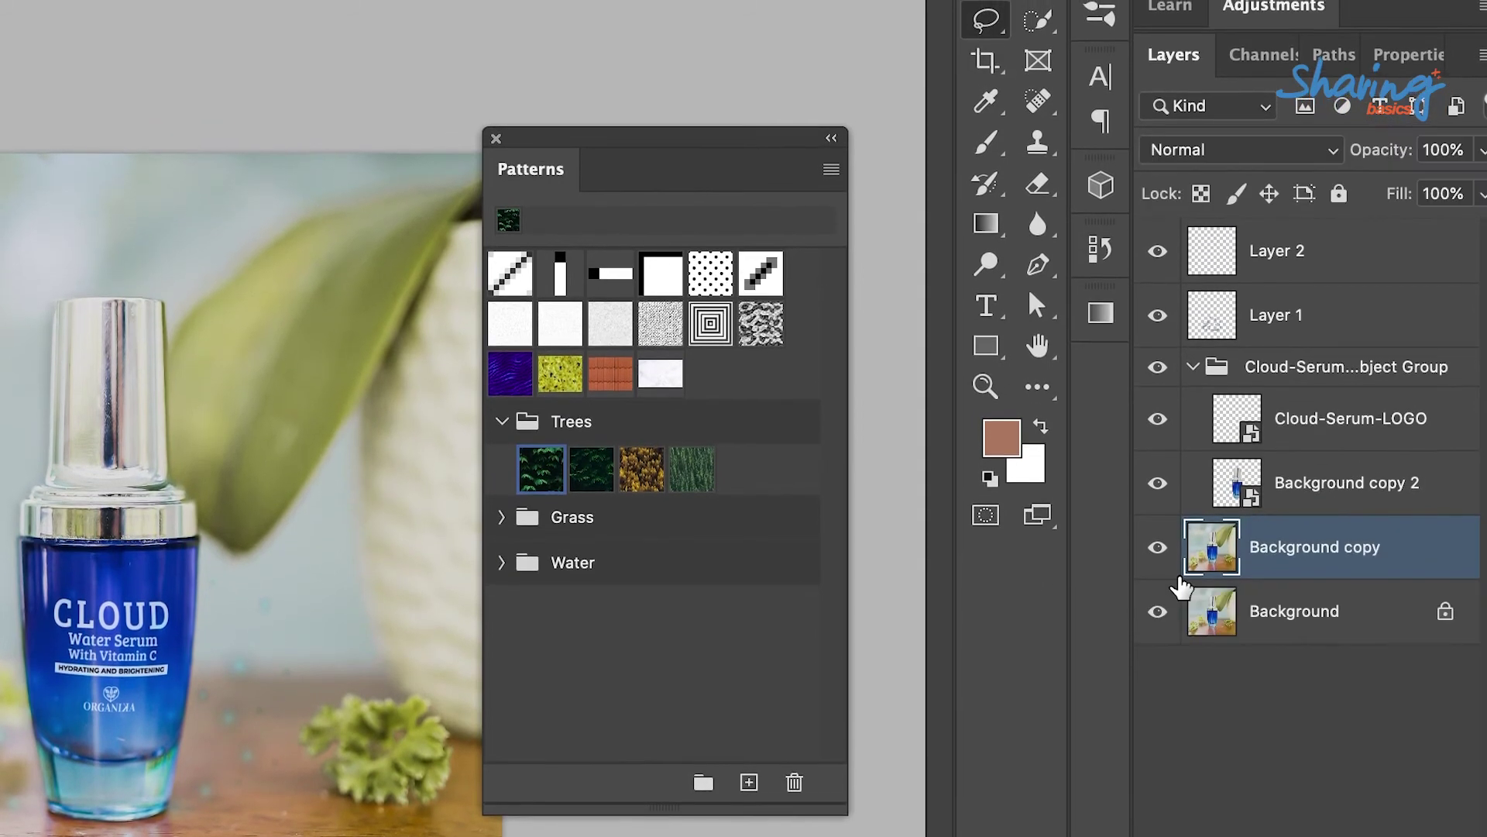
pyautogui.click(1157, 614)
# Remove the background from the Background copy layer with the quick action, and return to the layer list.
pyautogui.click(1409, 54)
pyautogui.click(1290, 551)
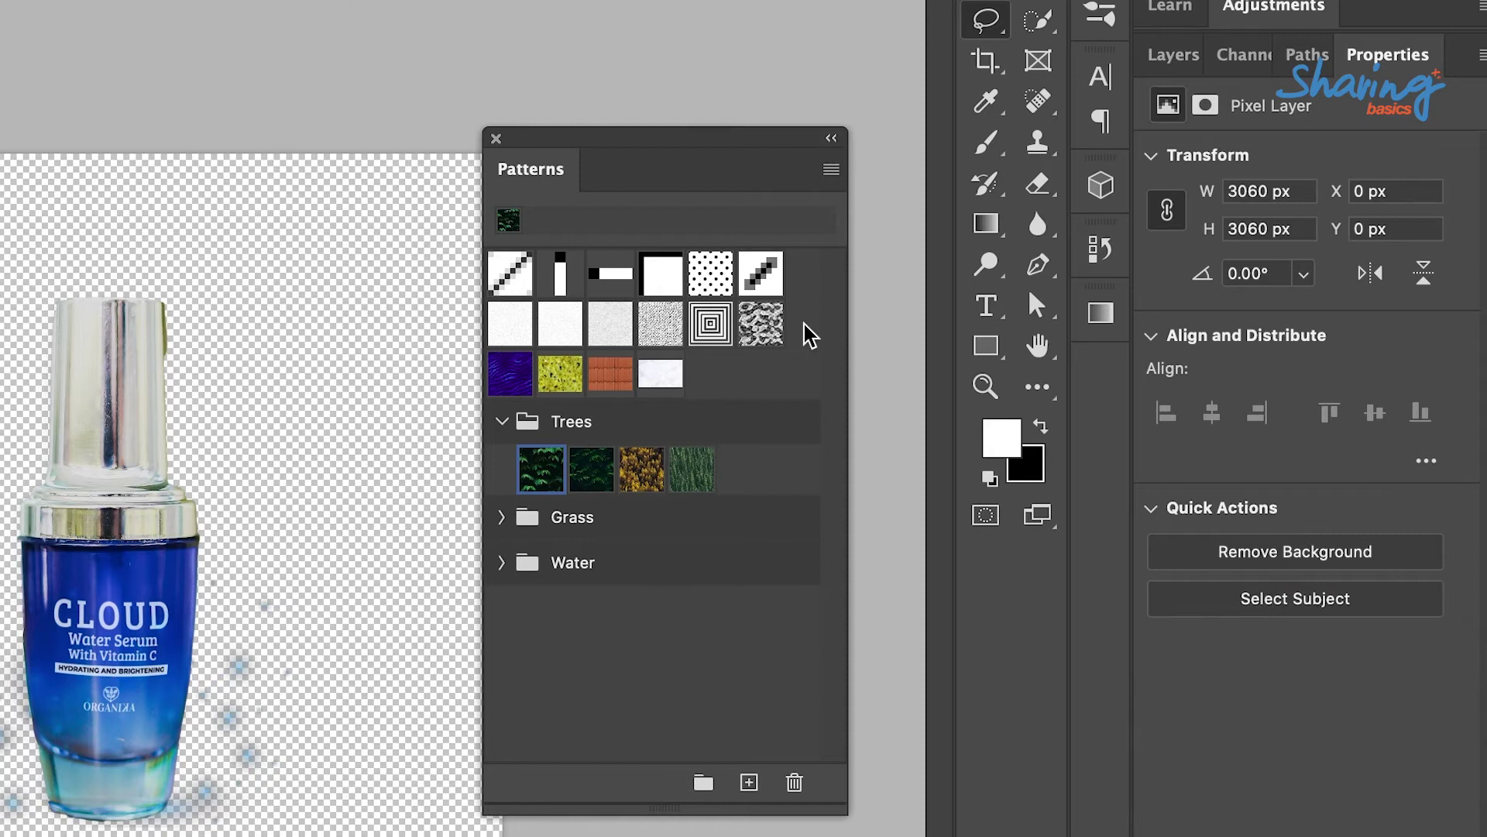
pyautogui.click(1169, 56)
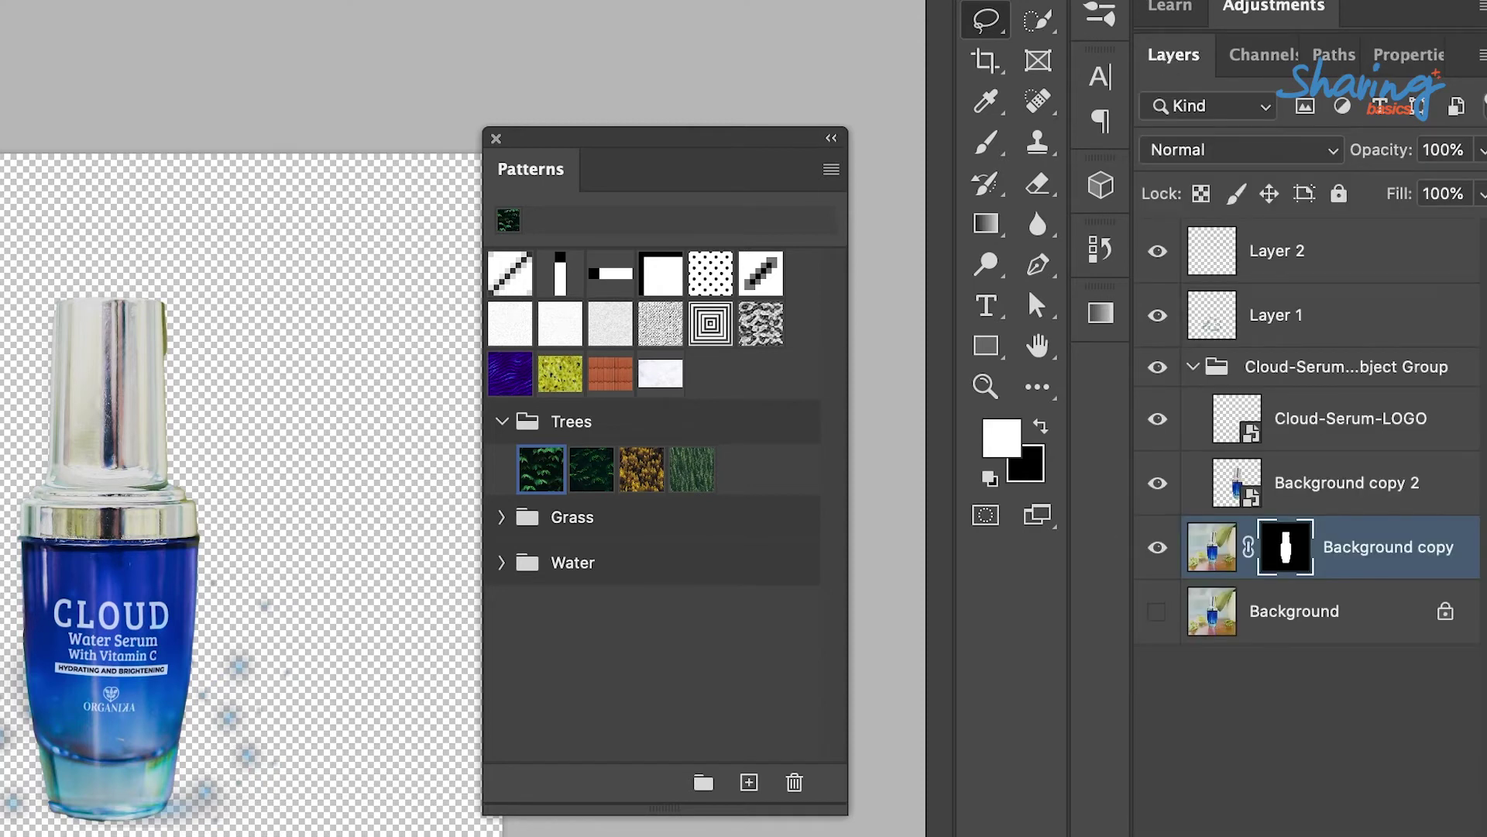
# Add the green leaf pattern as a fill layer beneath Background copy, and change its pattern to the yellow forest pattern from Trees.
pyautogui.moveTo(540, 469); pyautogui.dragTo(1304, 587)
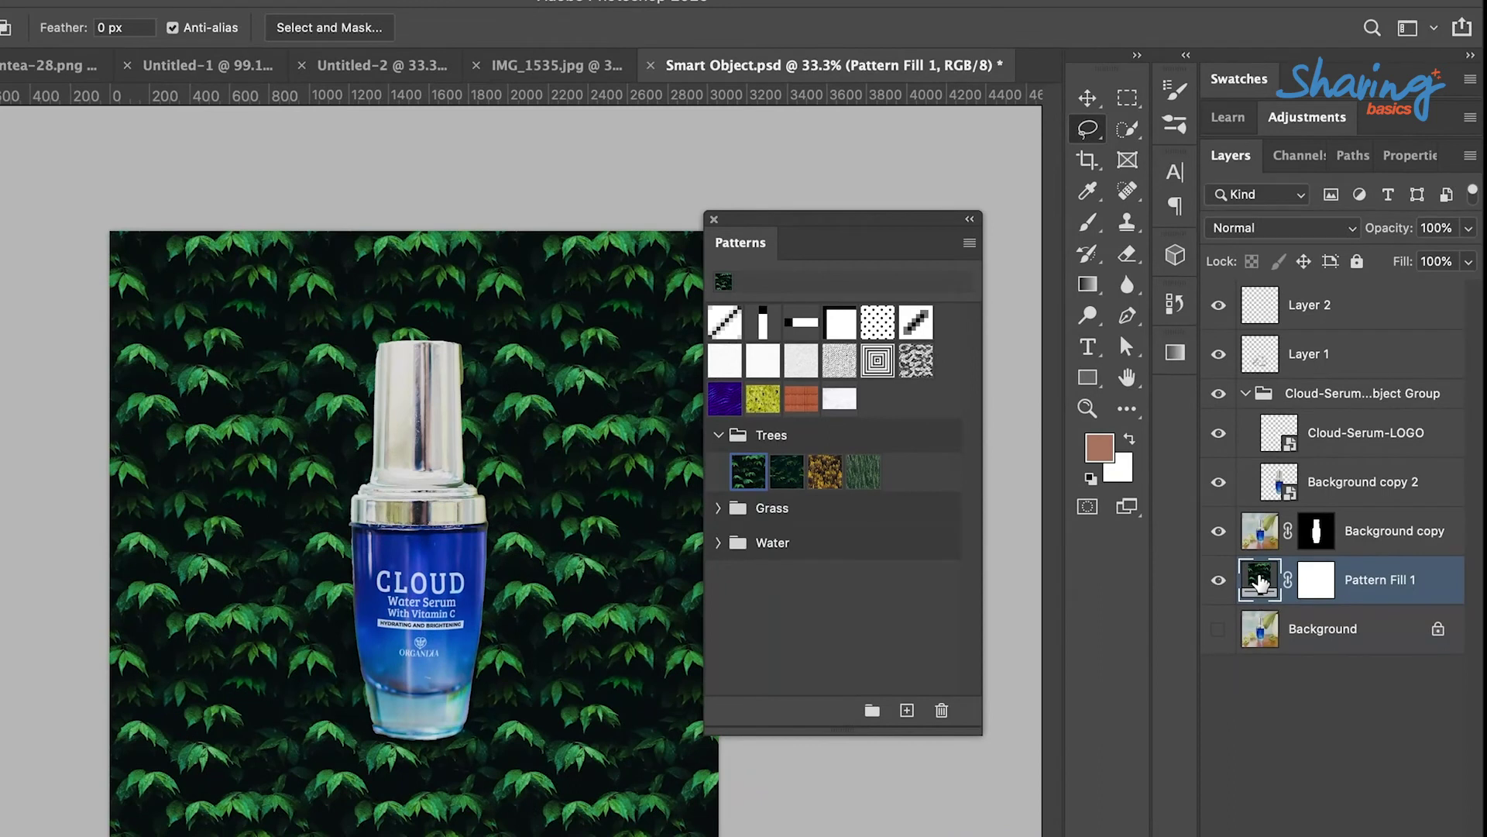
pyautogui.doubleClick(1261, 581)
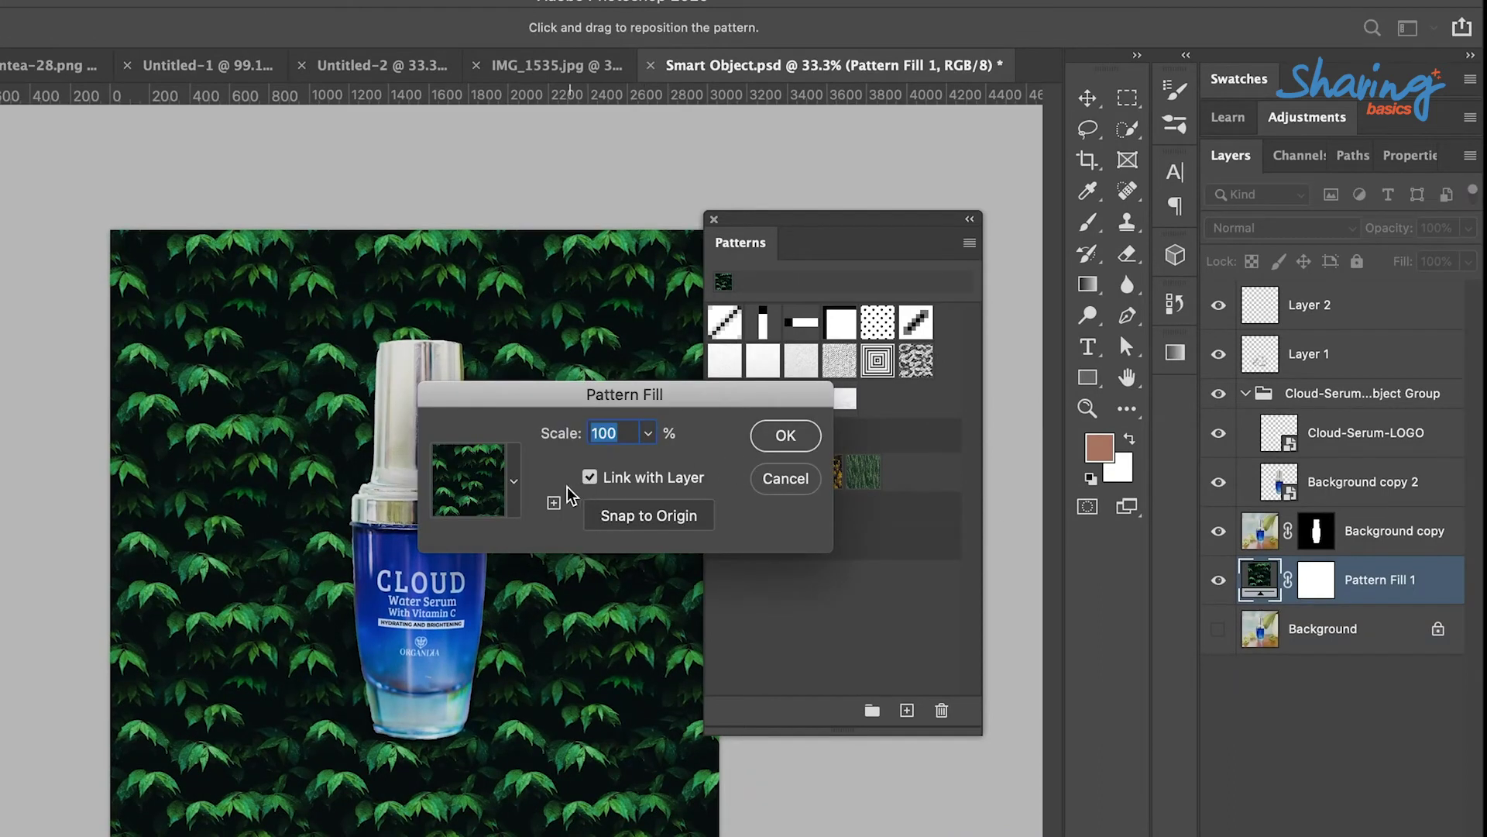
pyautogui.click(514, 482)
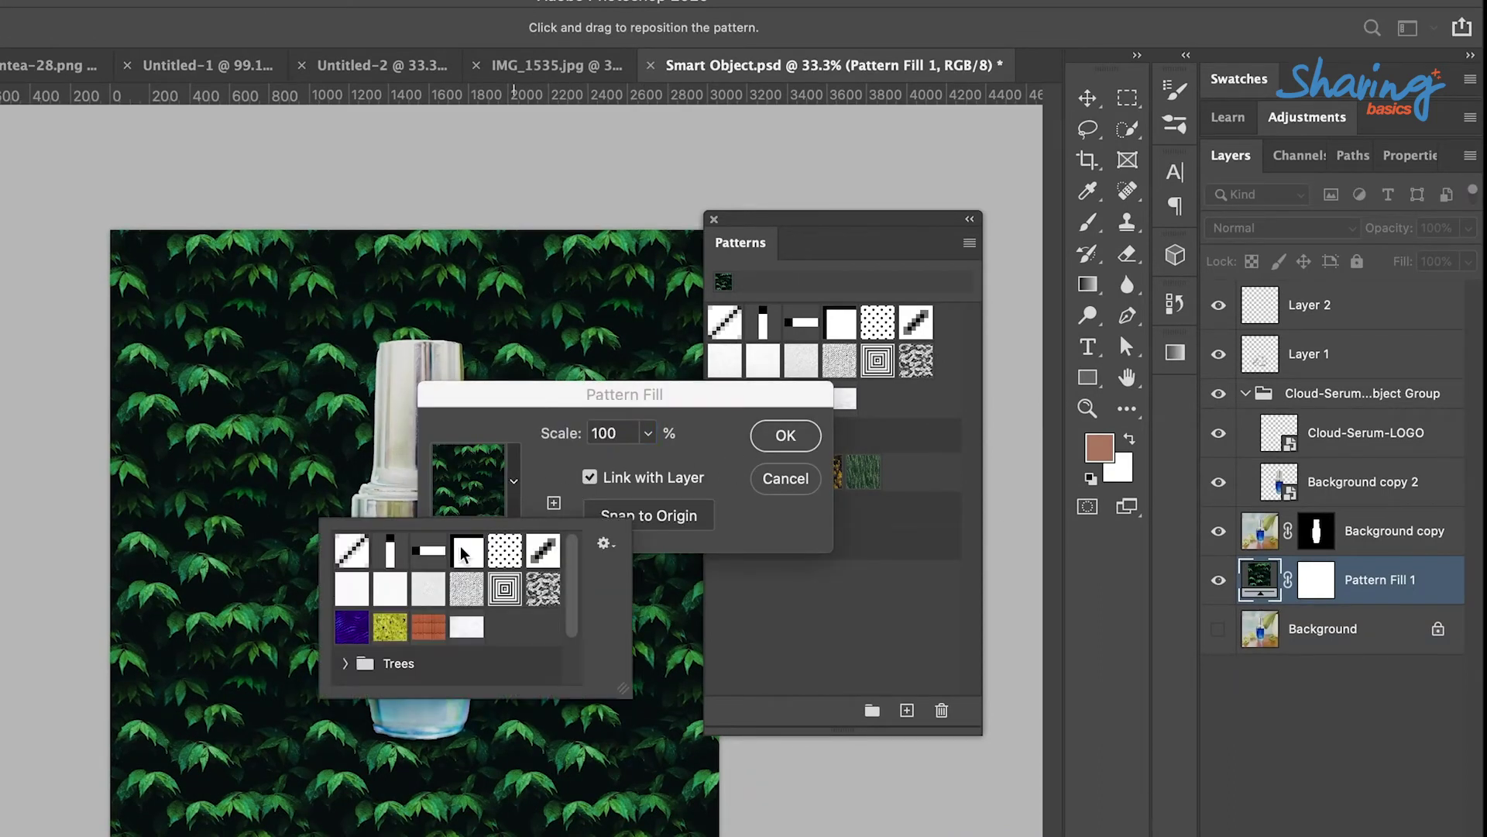
pyautogui.scroll(-2, 350, 665)
pyautogui.click(345, 599)
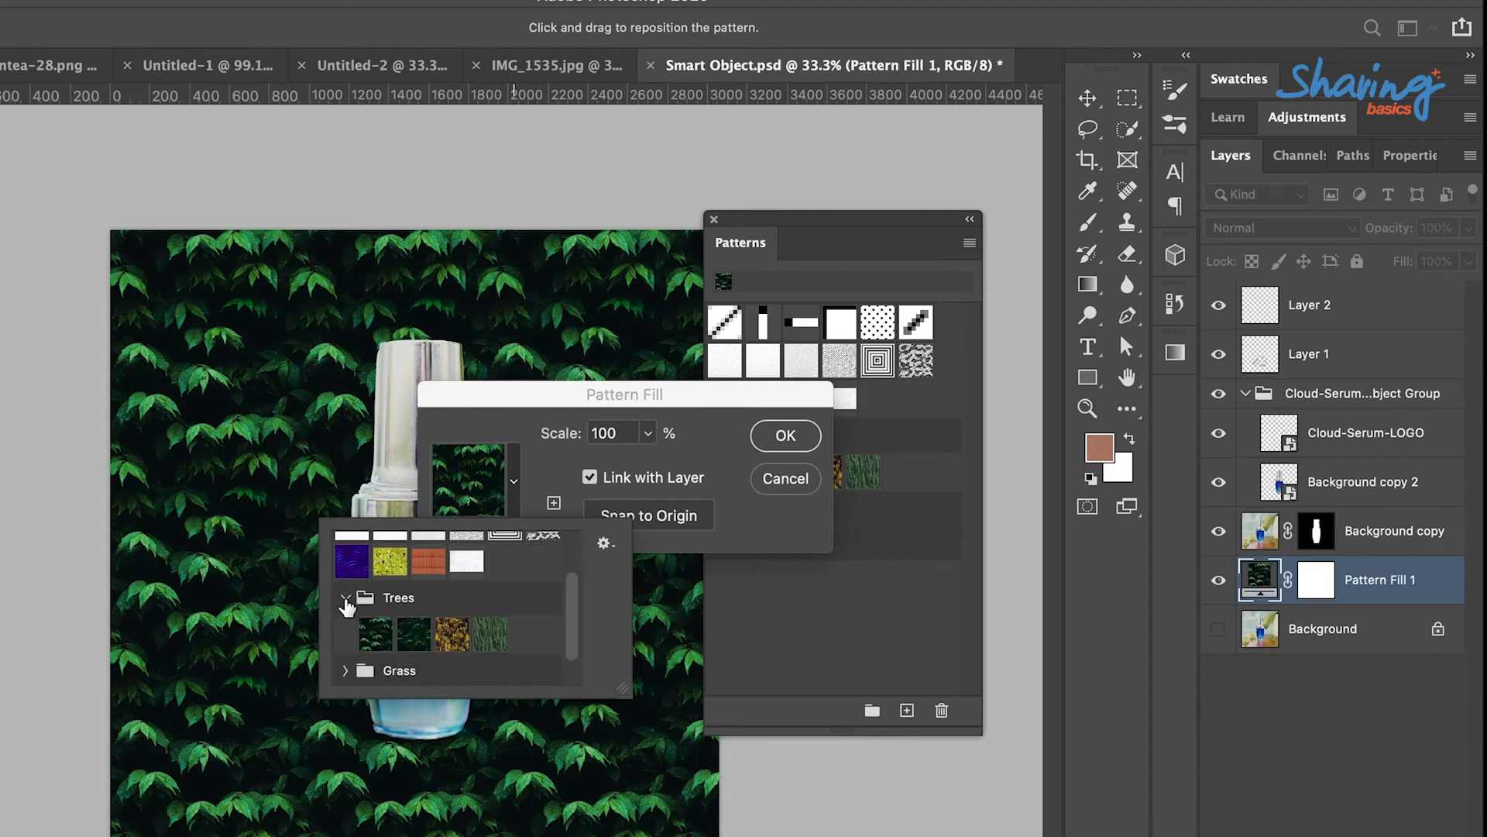
pyautogui.click(406, 634)
pyautogui.click(463, 643)
pyautogui.click(489, 643)
pyautogui.click(452, 635)
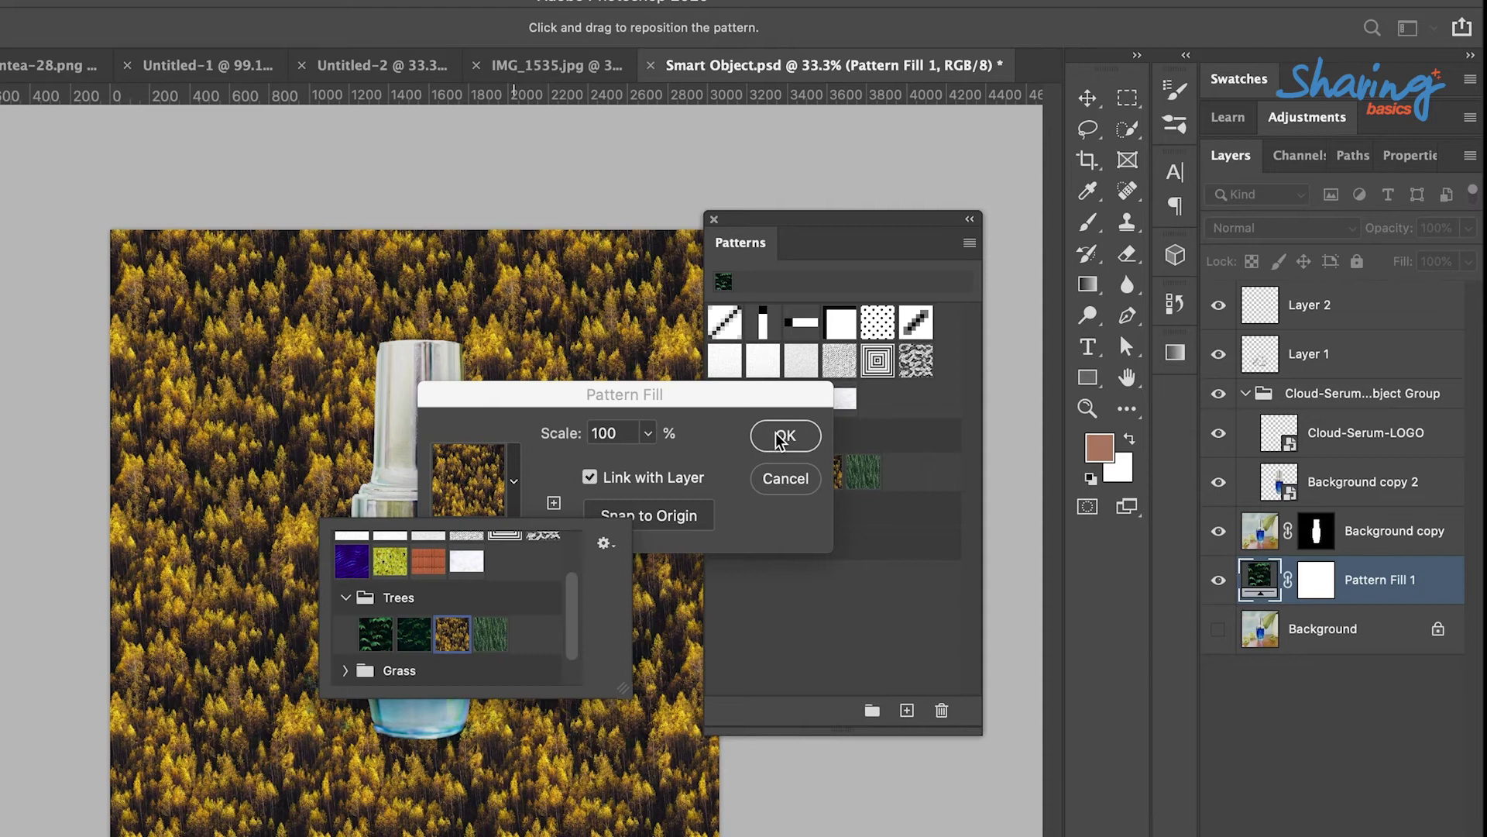
pyautogui.click(515, 481)
pyautogui.click(786, 436)
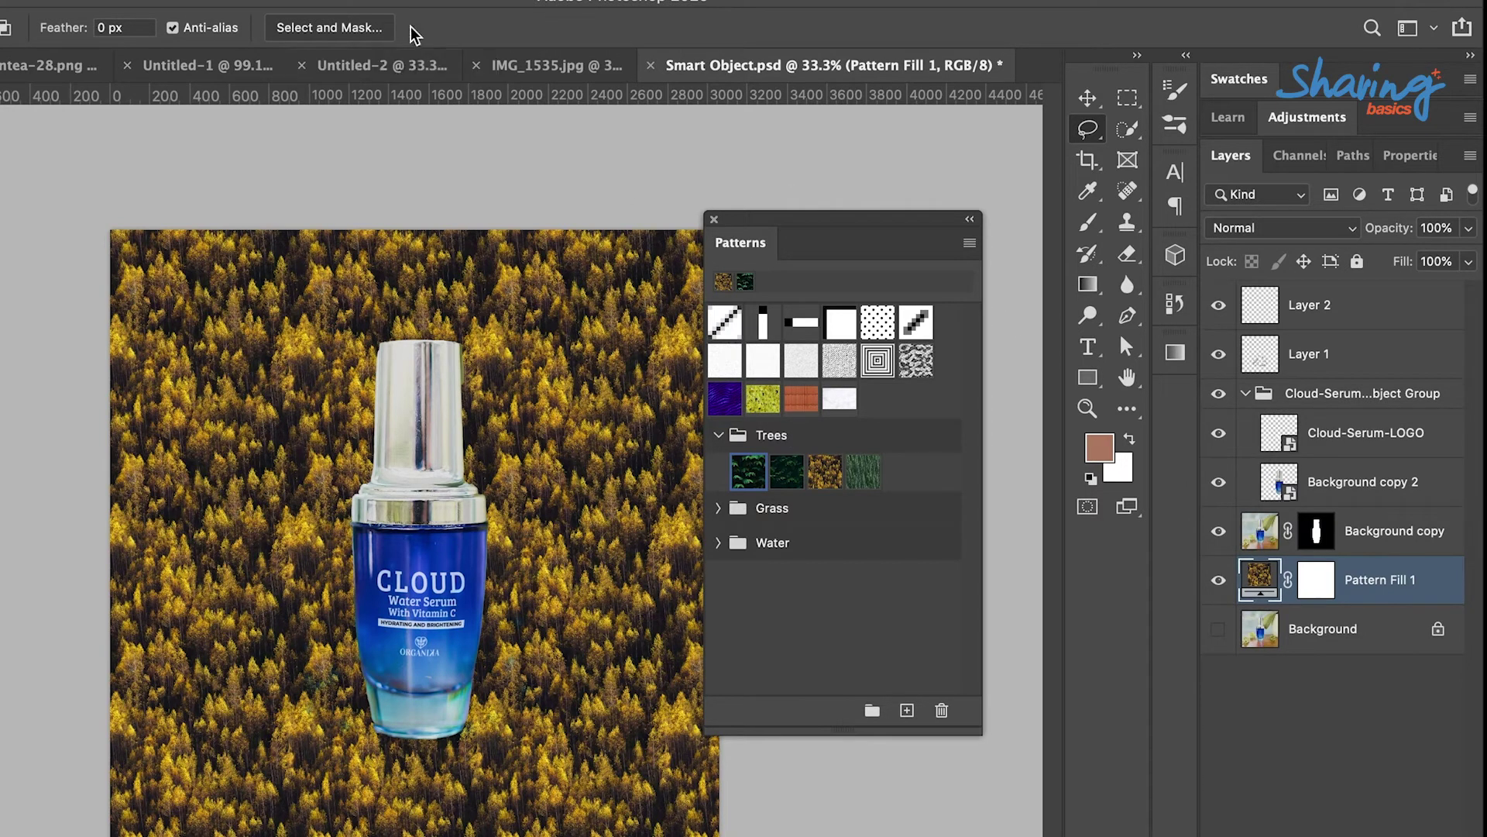
# Show the Gradients panel and detach it as a floating panel over the canvas area.
pyautogui.click(488, 2)
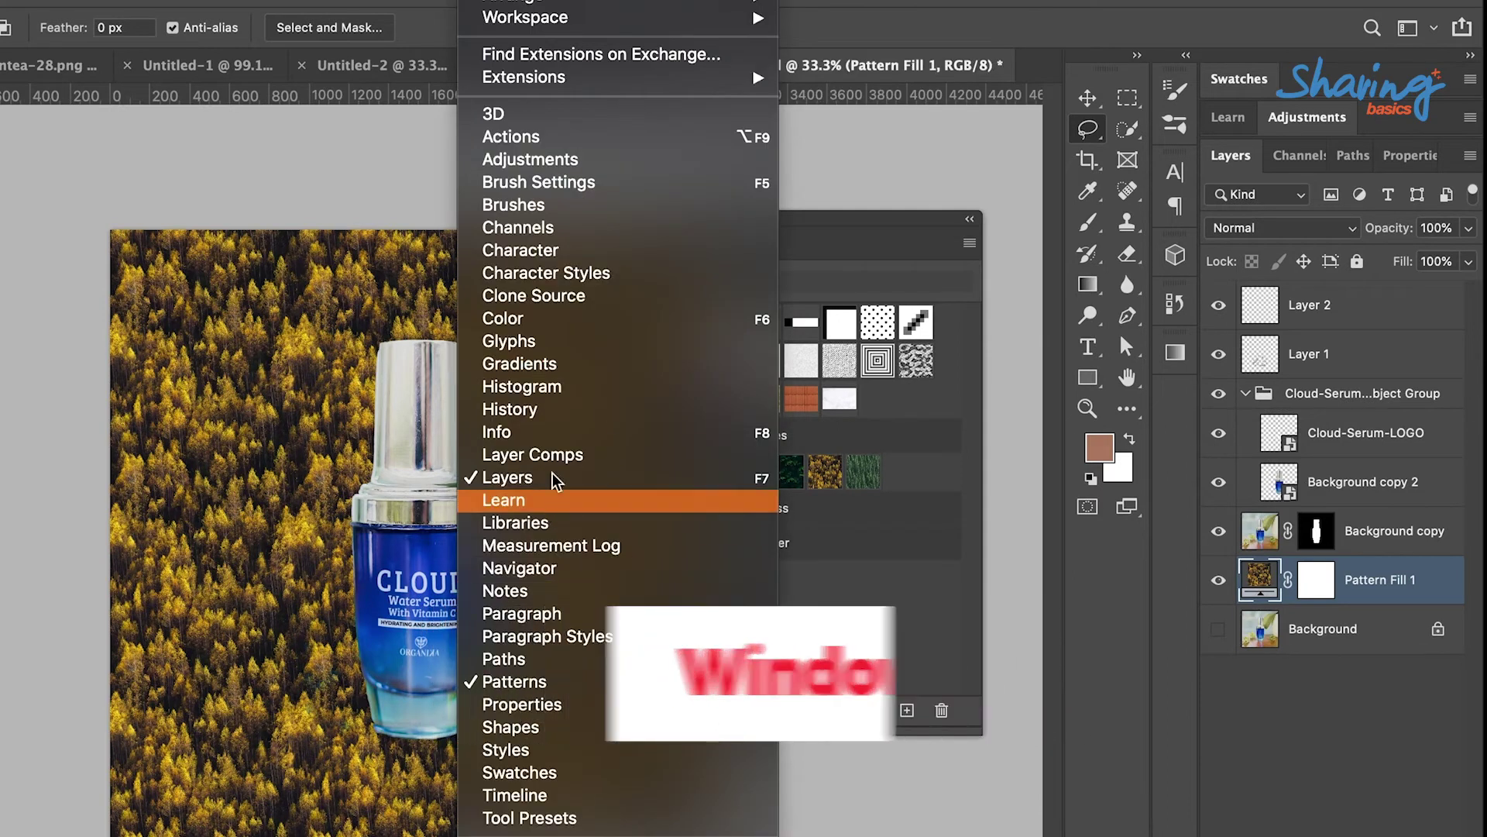
pyautogui.click(585, 371)
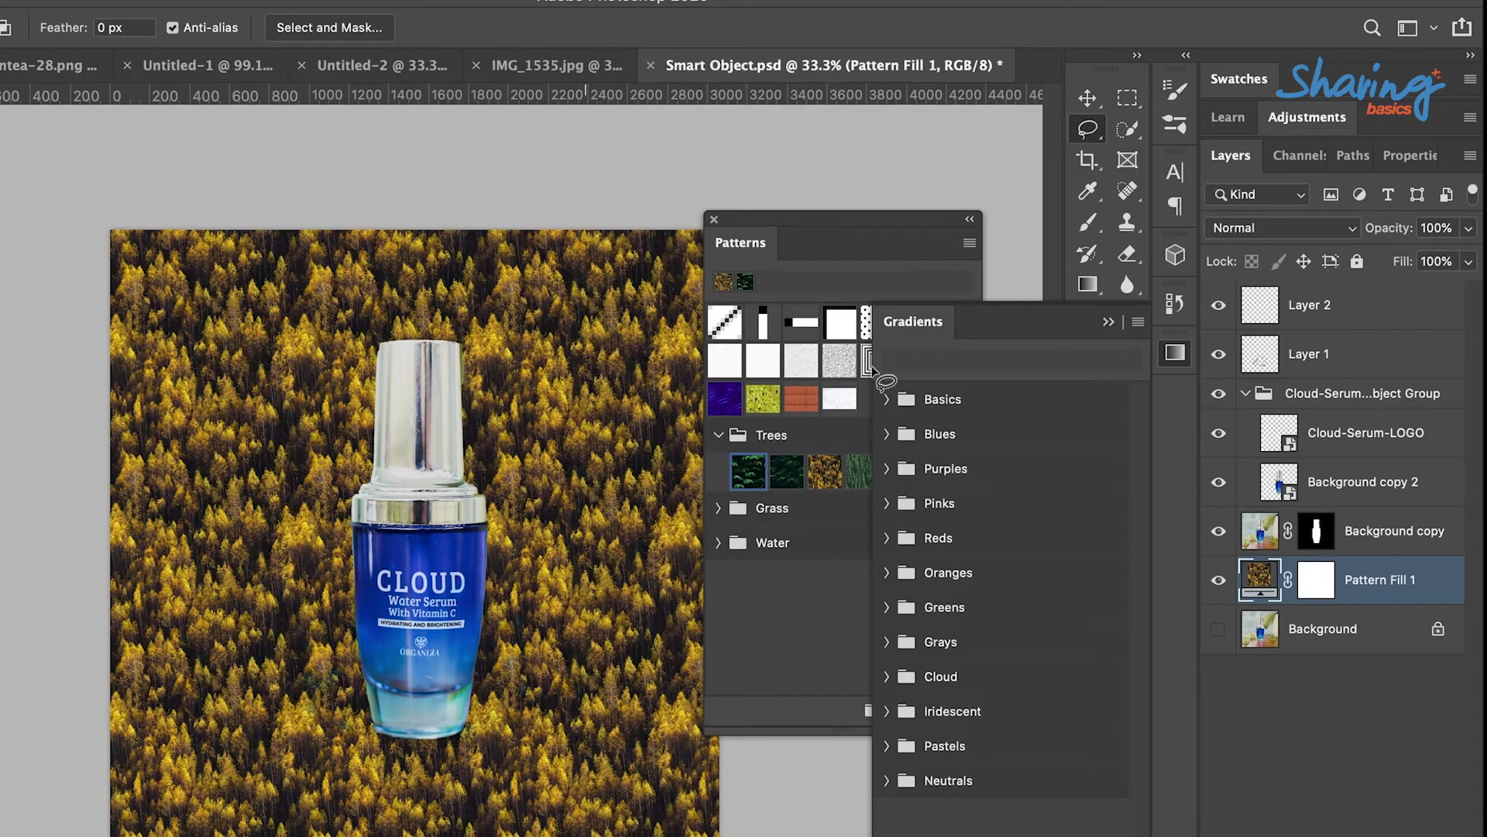
pyautogui.moveTo(993, 325); pyautogui.dragTo(952, 107)
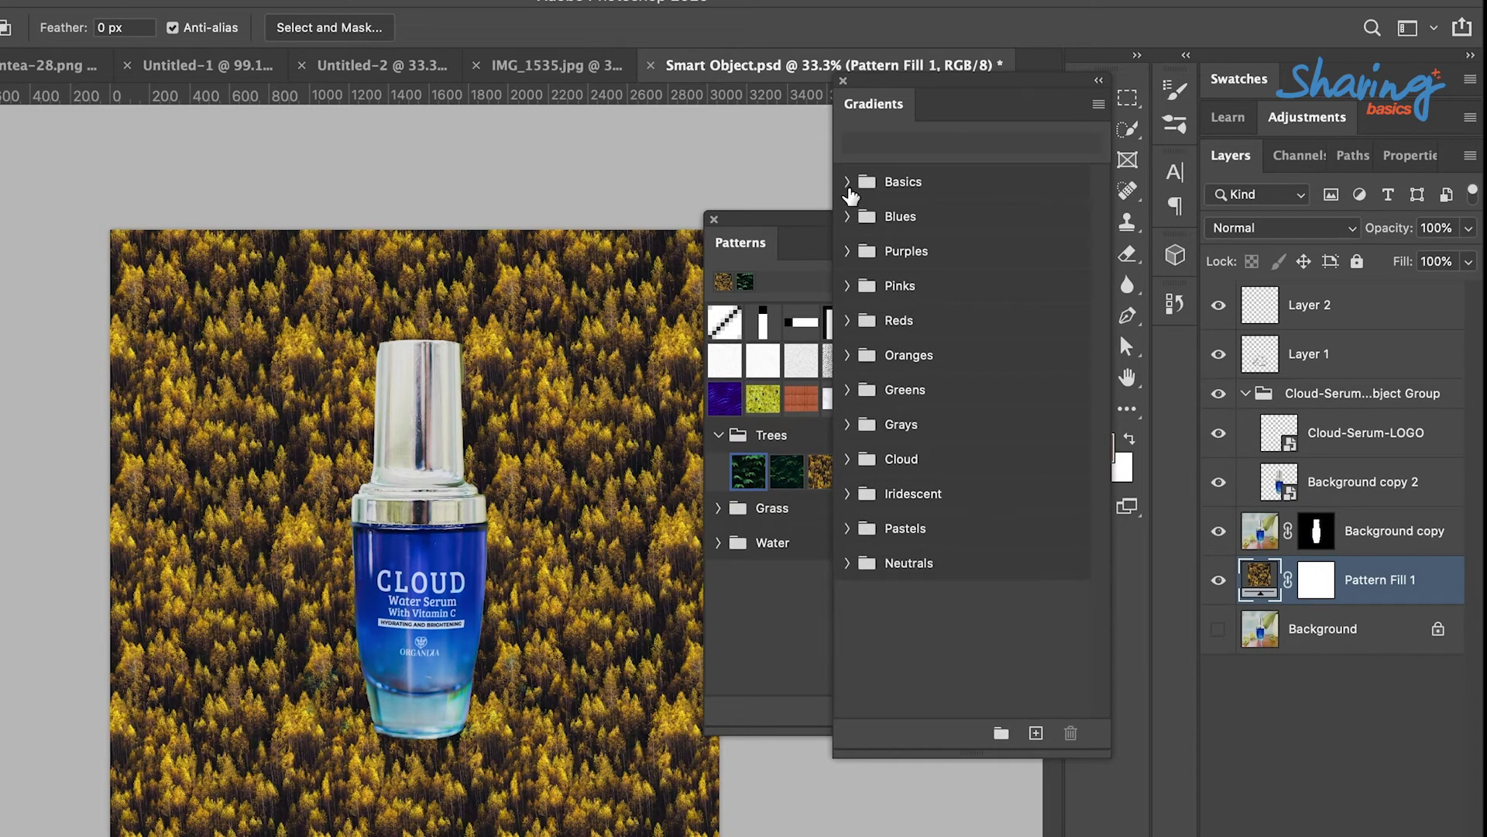
# Expand the Basics, Blues, Purples, Pinks, Reds, Oranges and Greens gradient groups to examine their presets.
pyautogui.click(847, 183)
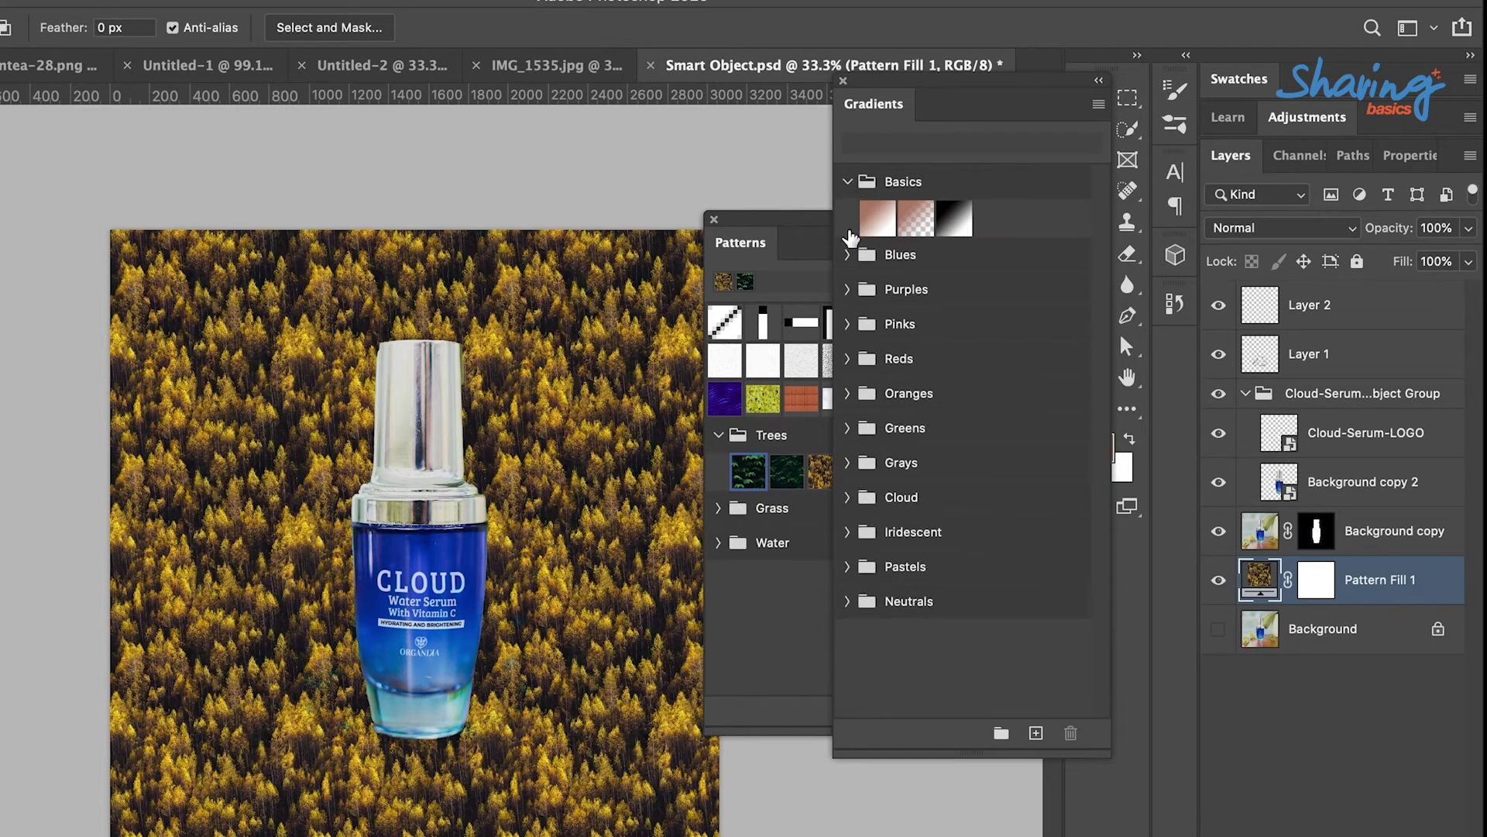
pyautogui.click(847, 255)
pyautogui.click(848, 520)
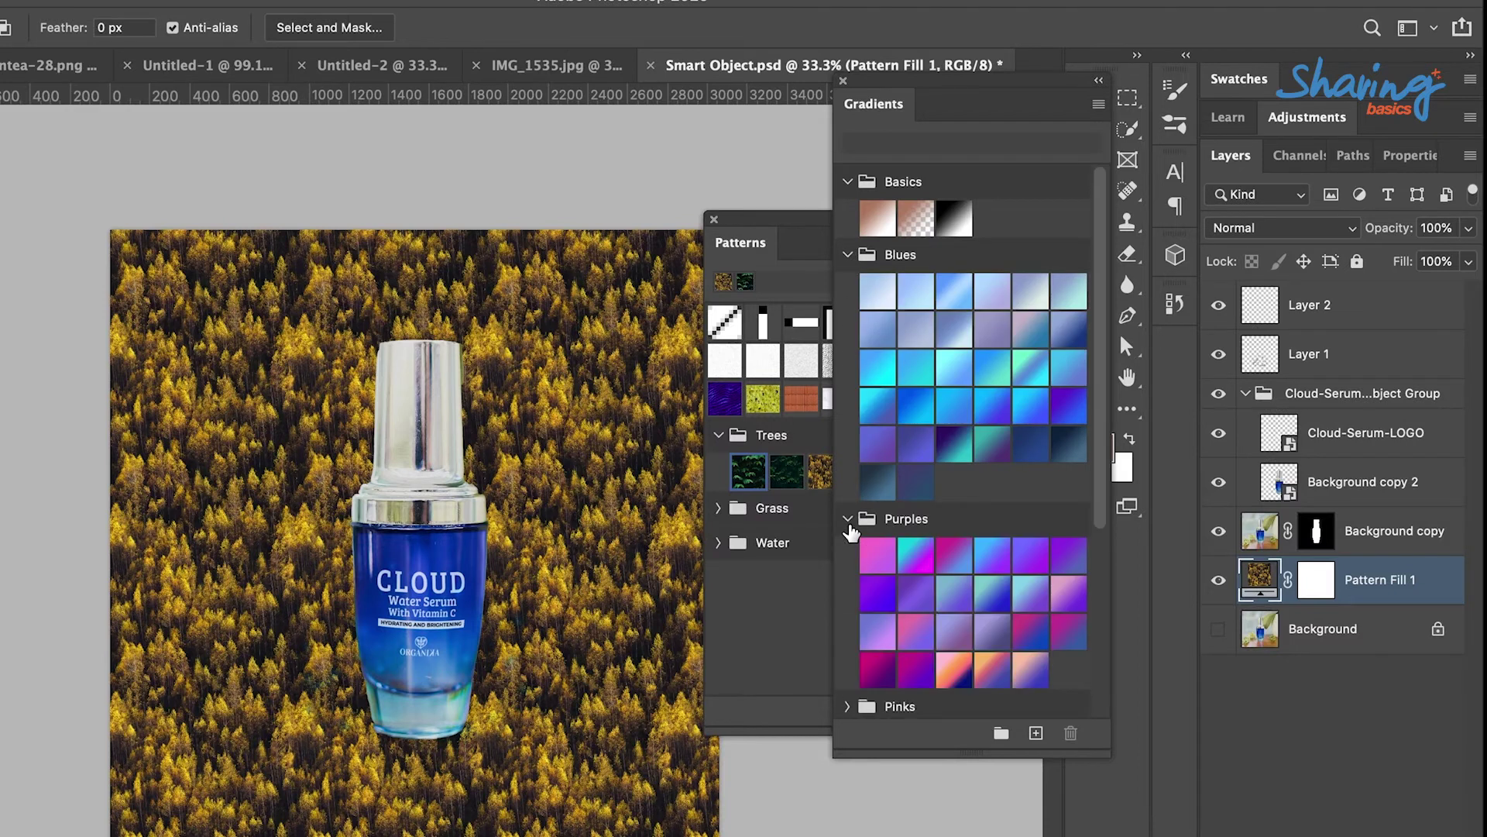
pyautogui.scroll(-3, 1086, 541)
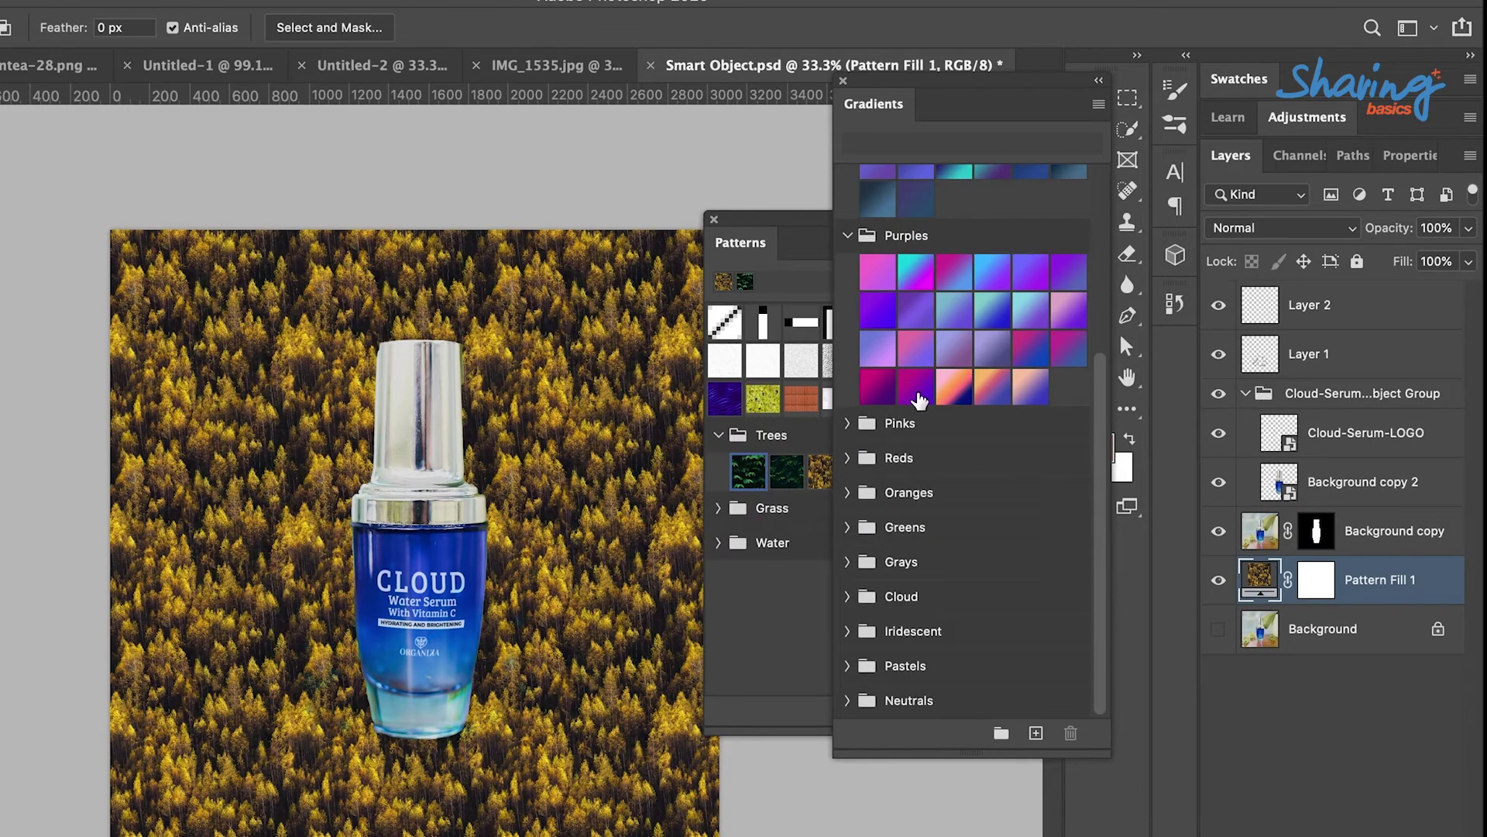
pyautogui.click(847, 424)
pyautogui.click(848, 573)
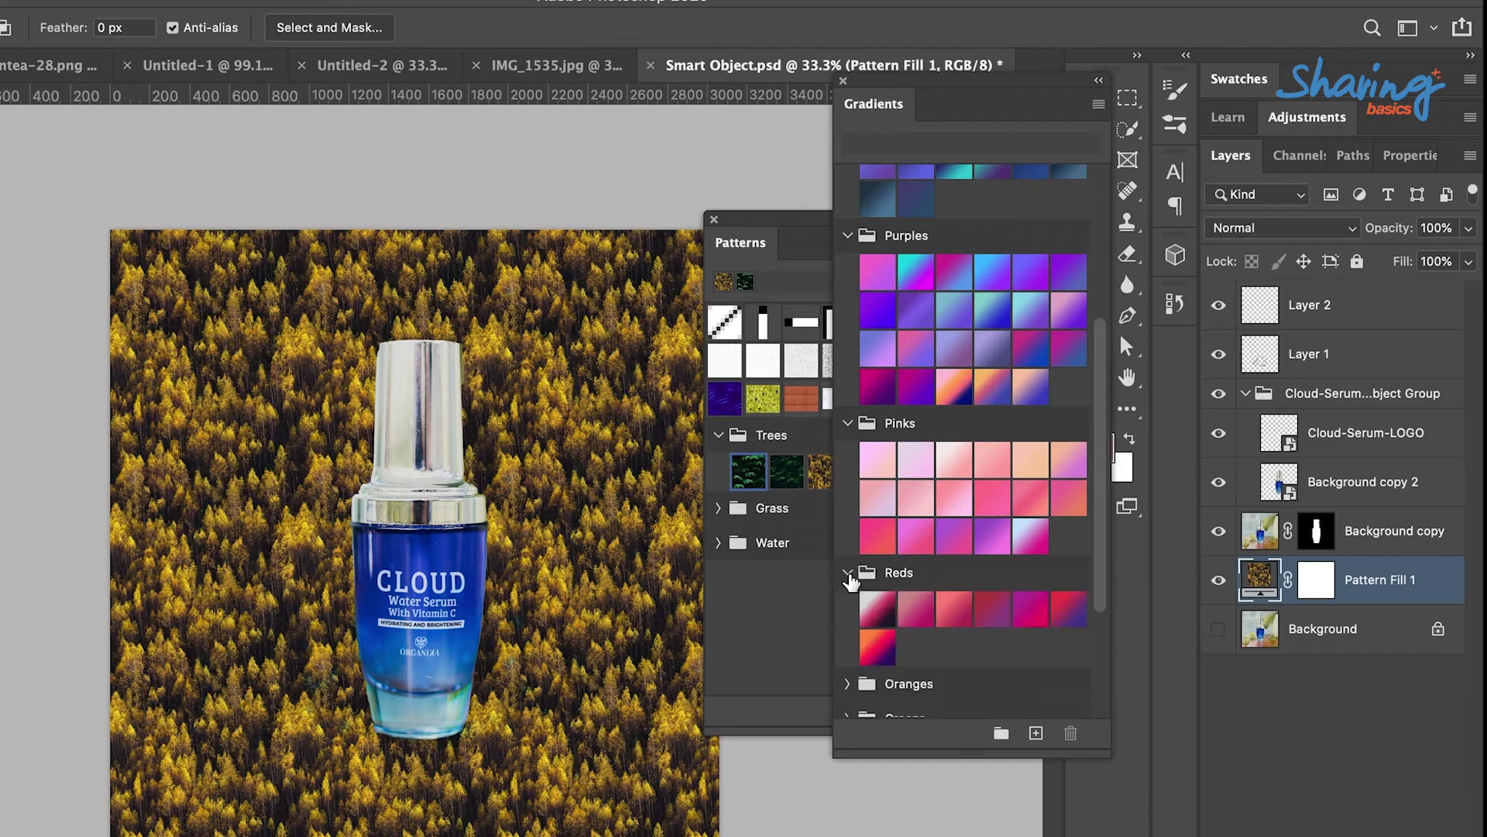
pyautogui.scroll(-3, 959, 581)
pyautogui.click(846, 494)
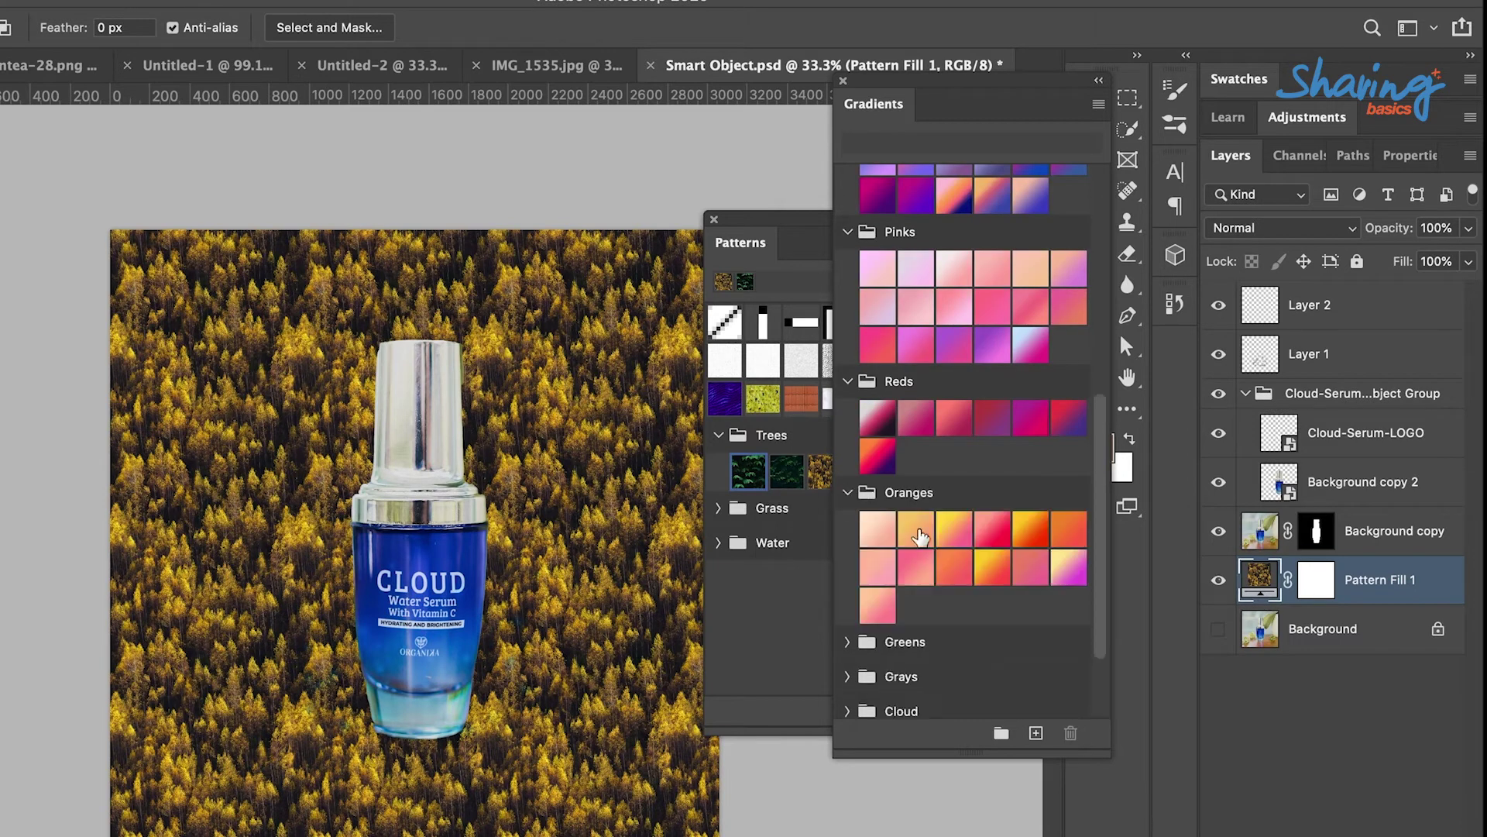
pyautogui.scroll(-3, 930, 542)
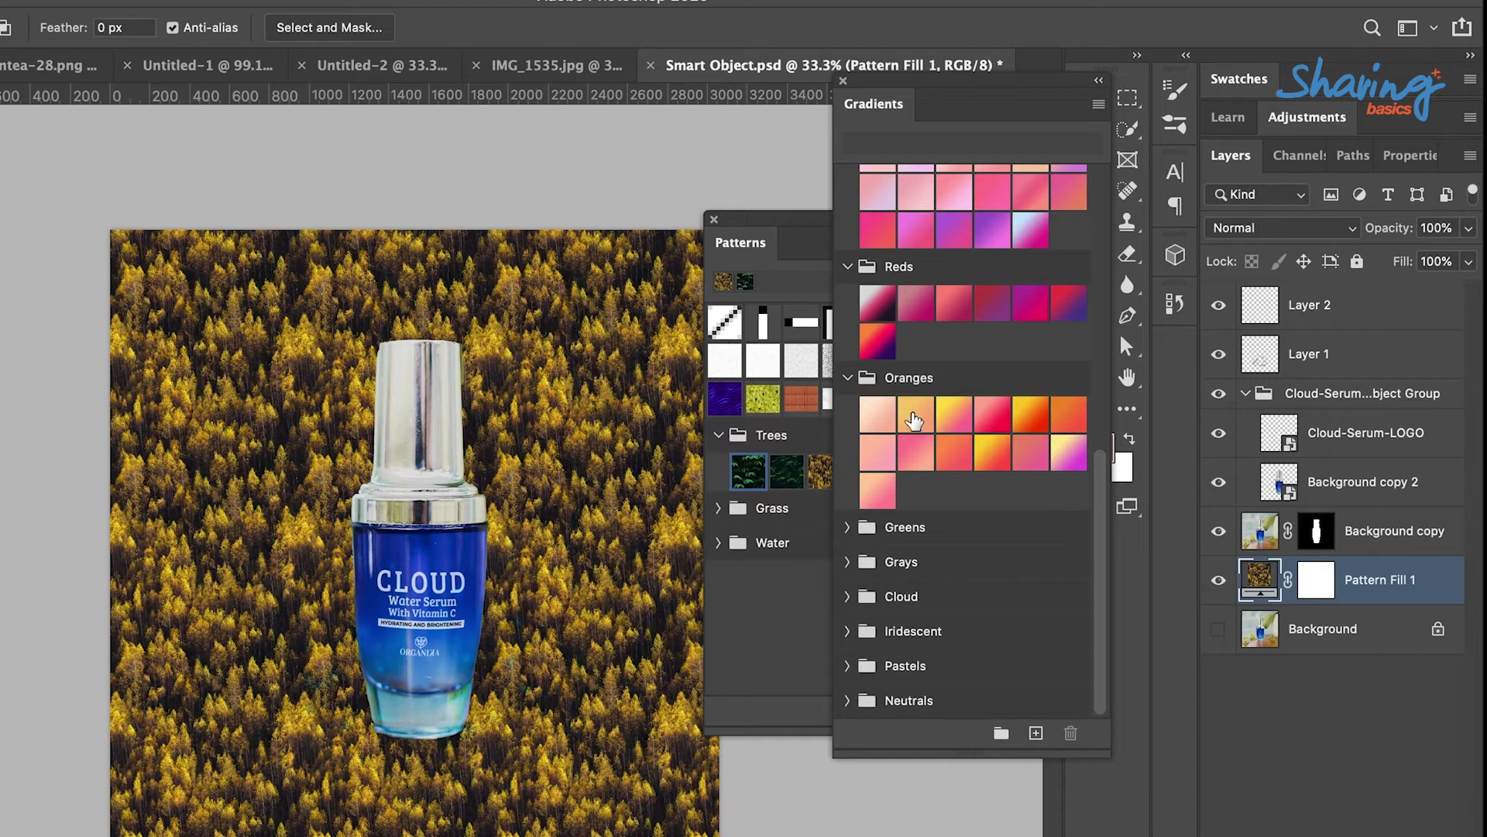
pyautogui.click(848, 528)
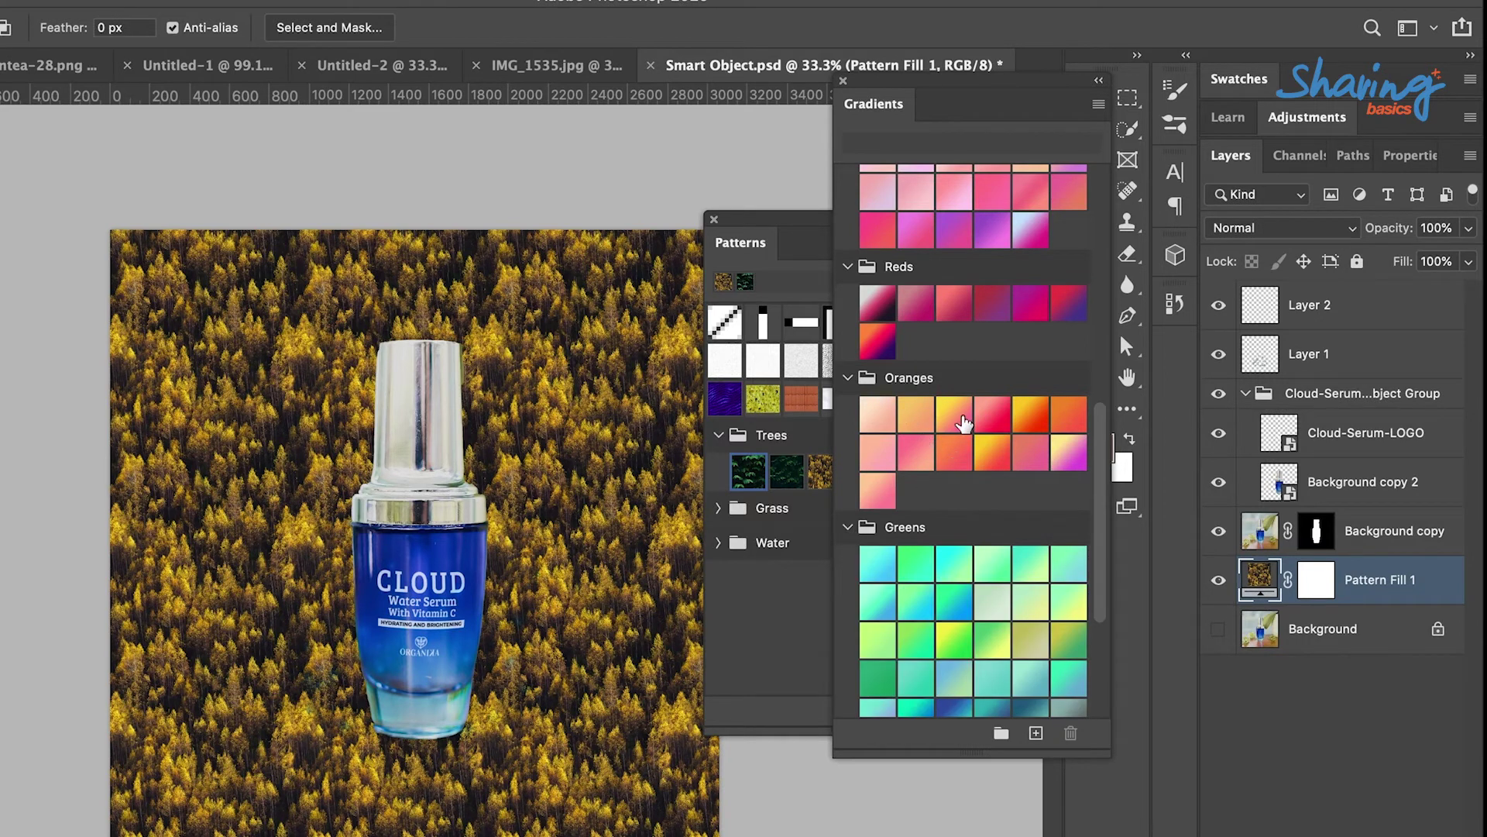
# Replace the pattern fill with the yellow-to-pink gradient from Oranges, try other presets, and apply the teal-to-blue gradient from Greens.
pyautogui.moveTo(956, 411); pyautogui.dragTo(1286, 592)
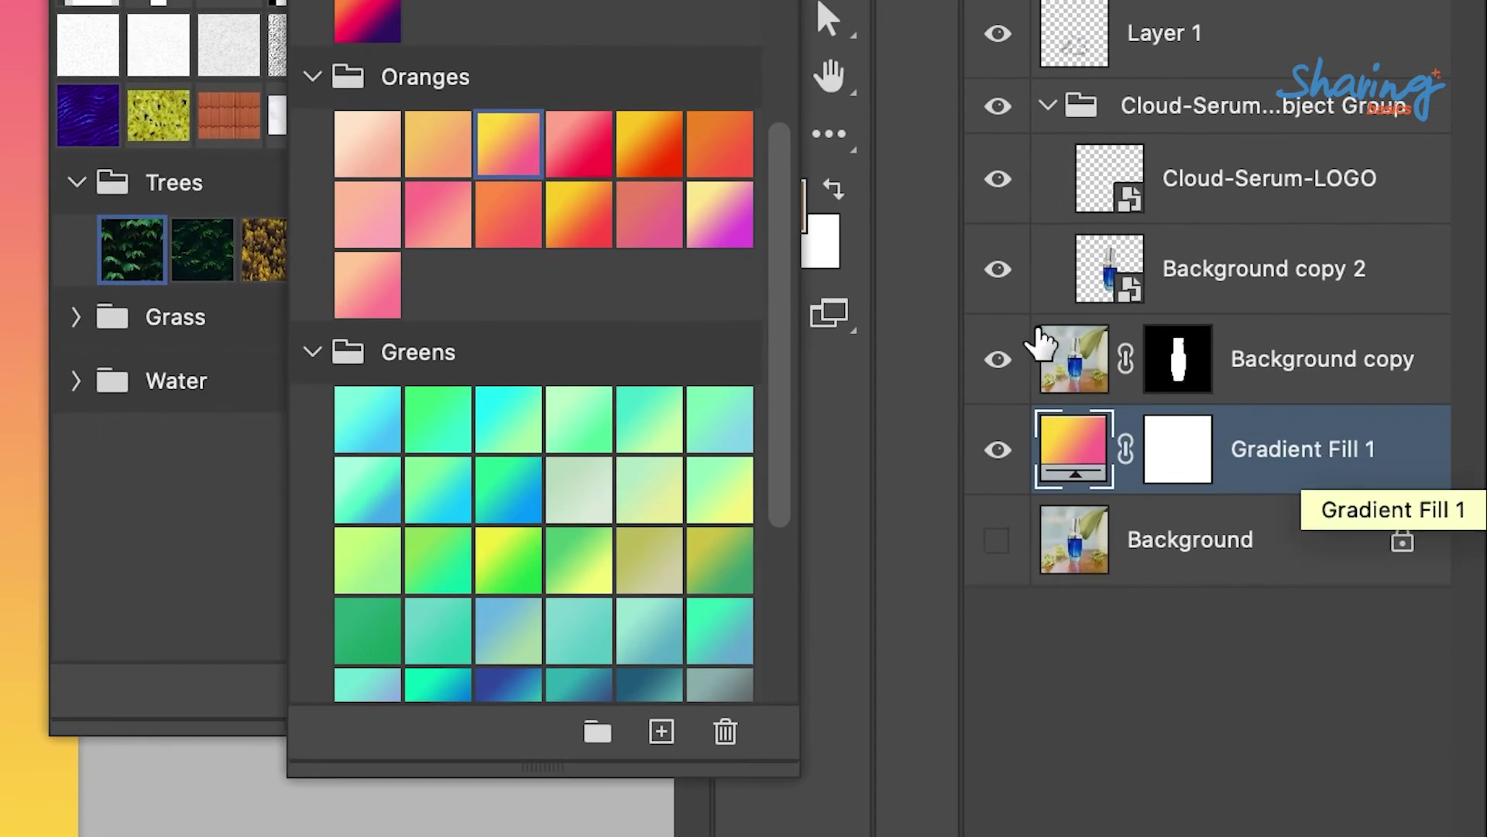
pyautogui.click(568, 213)
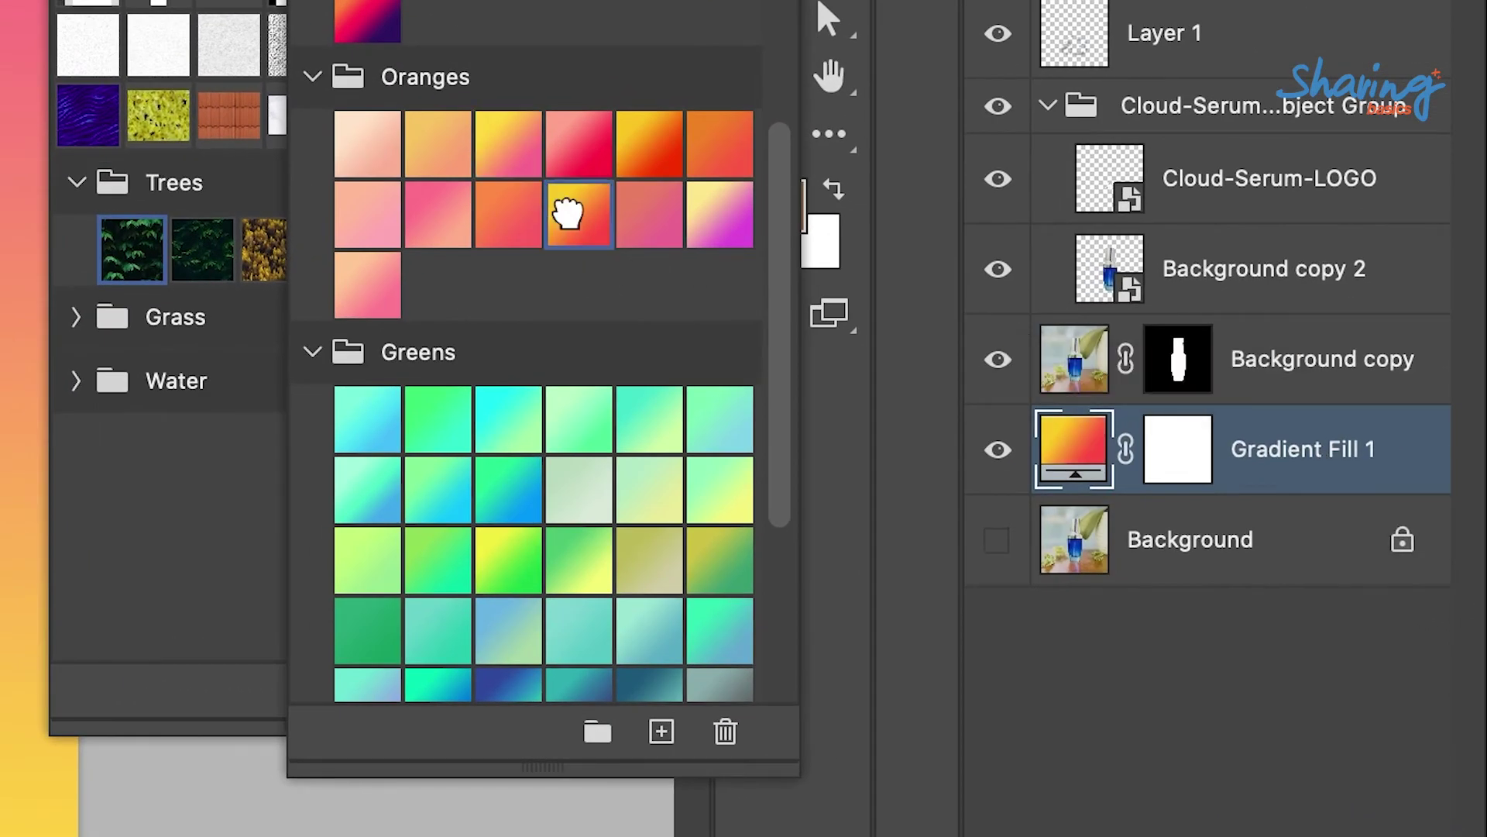
pyautogui.click(581, 422)
pyautogui.click(632, 563)
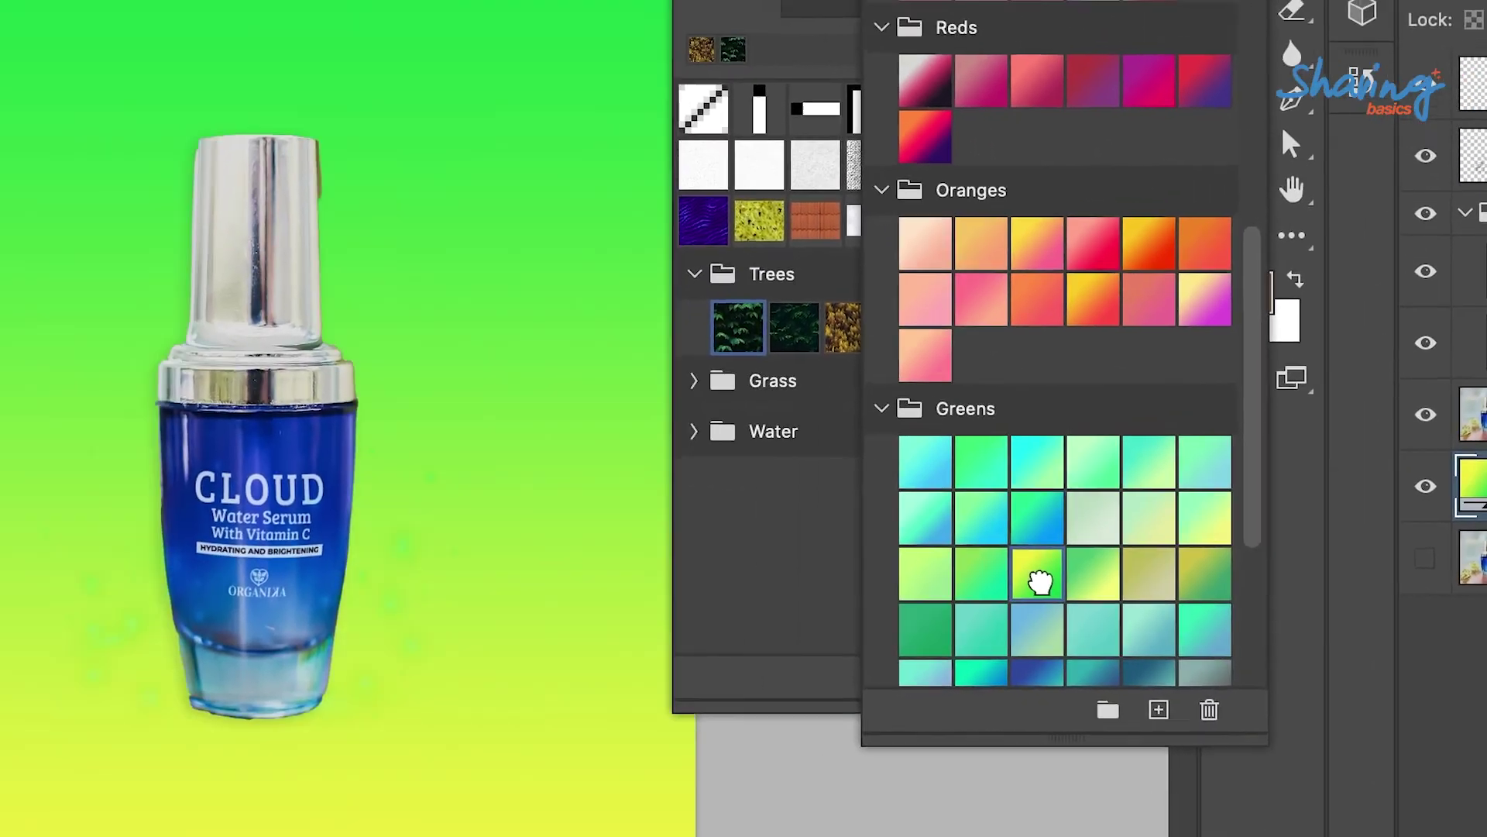
pyautogui.scroll(-3, 682, 619)
pyautogui.click(1124, 363)
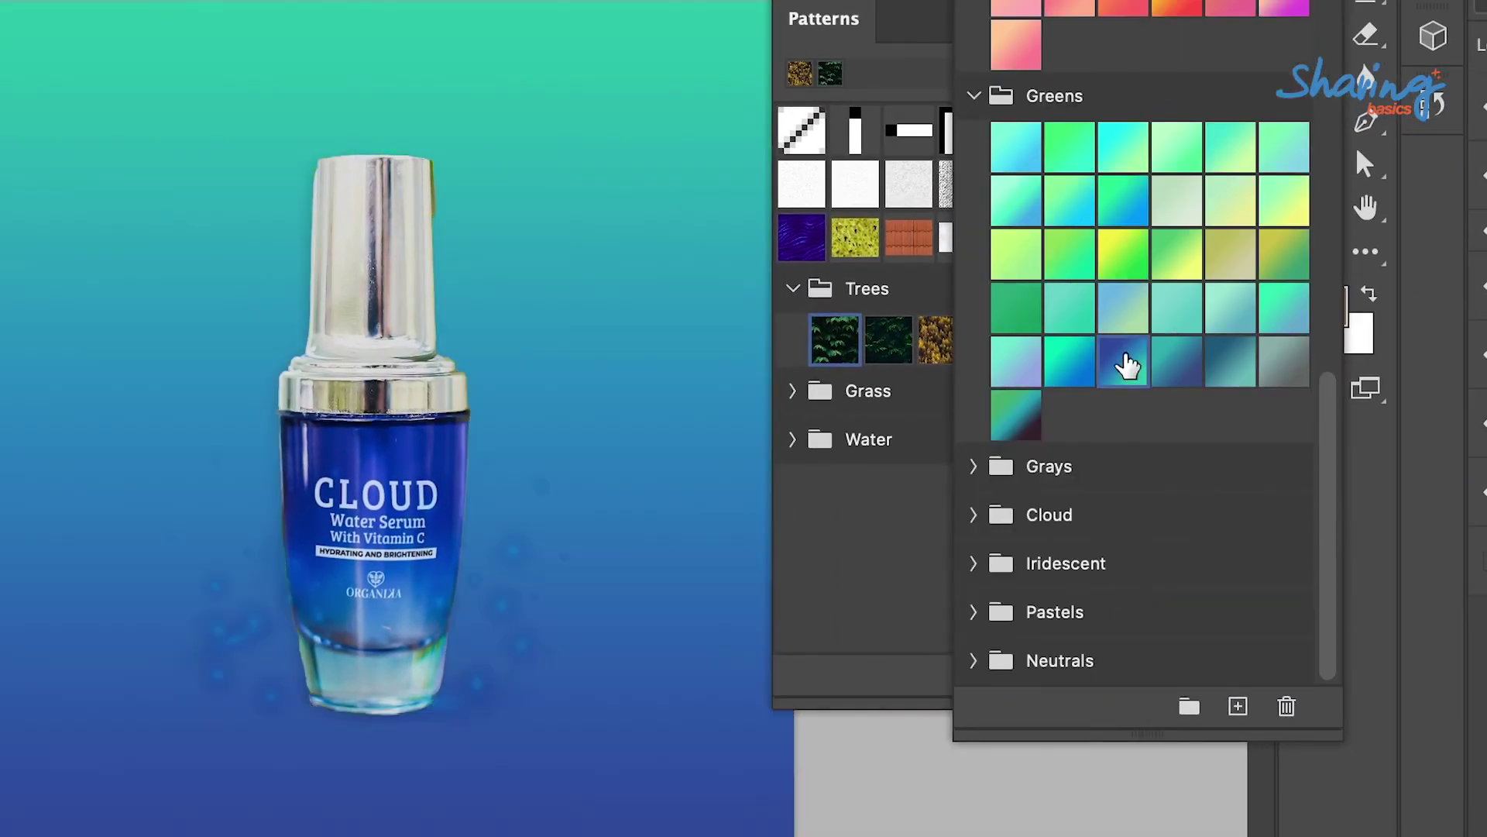
pyautogui.scroll(10, 1127, 364)
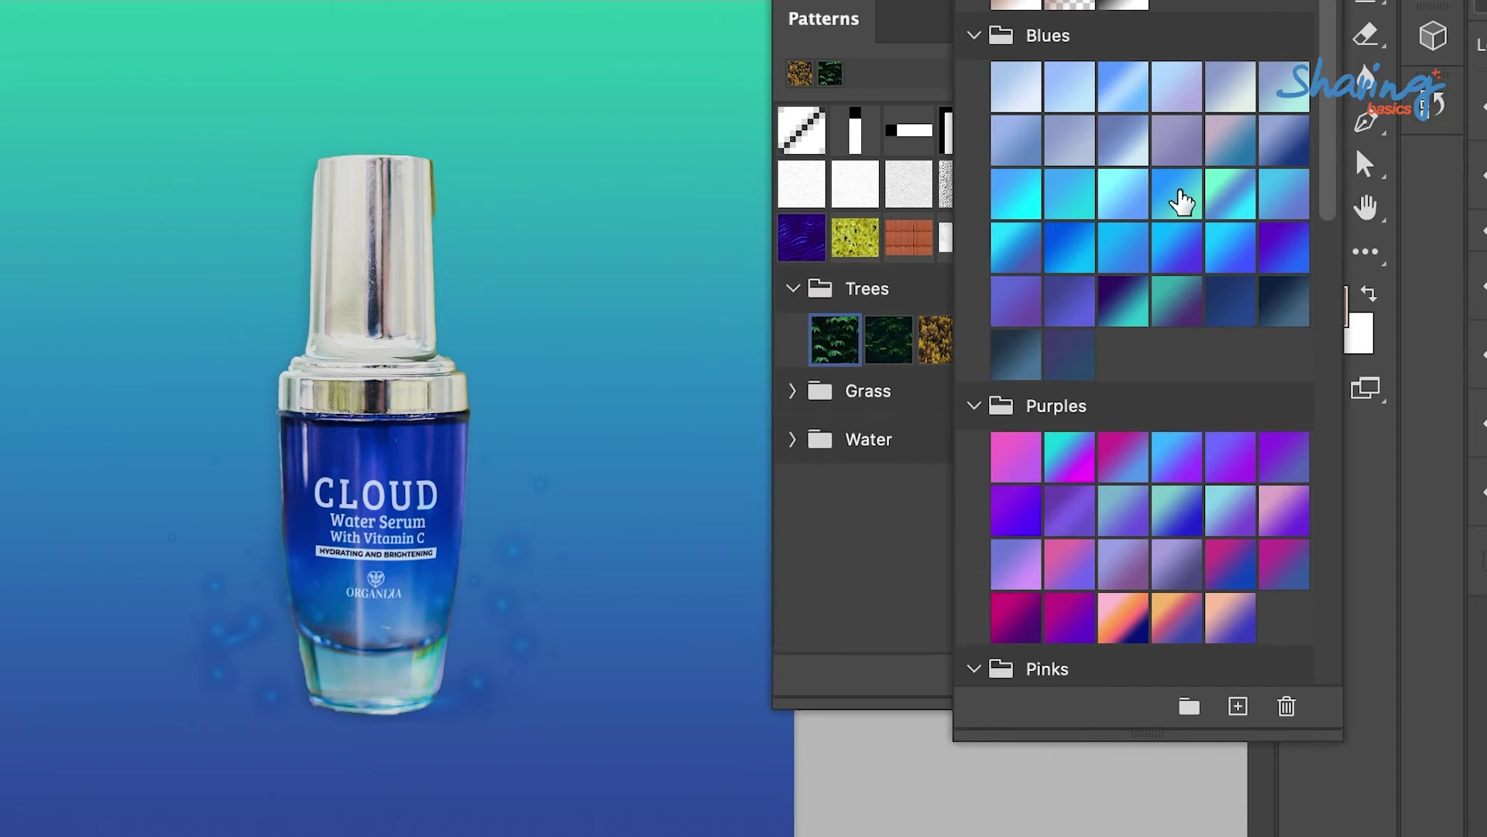
pyautogui.scroll(-10, 1178, 199)
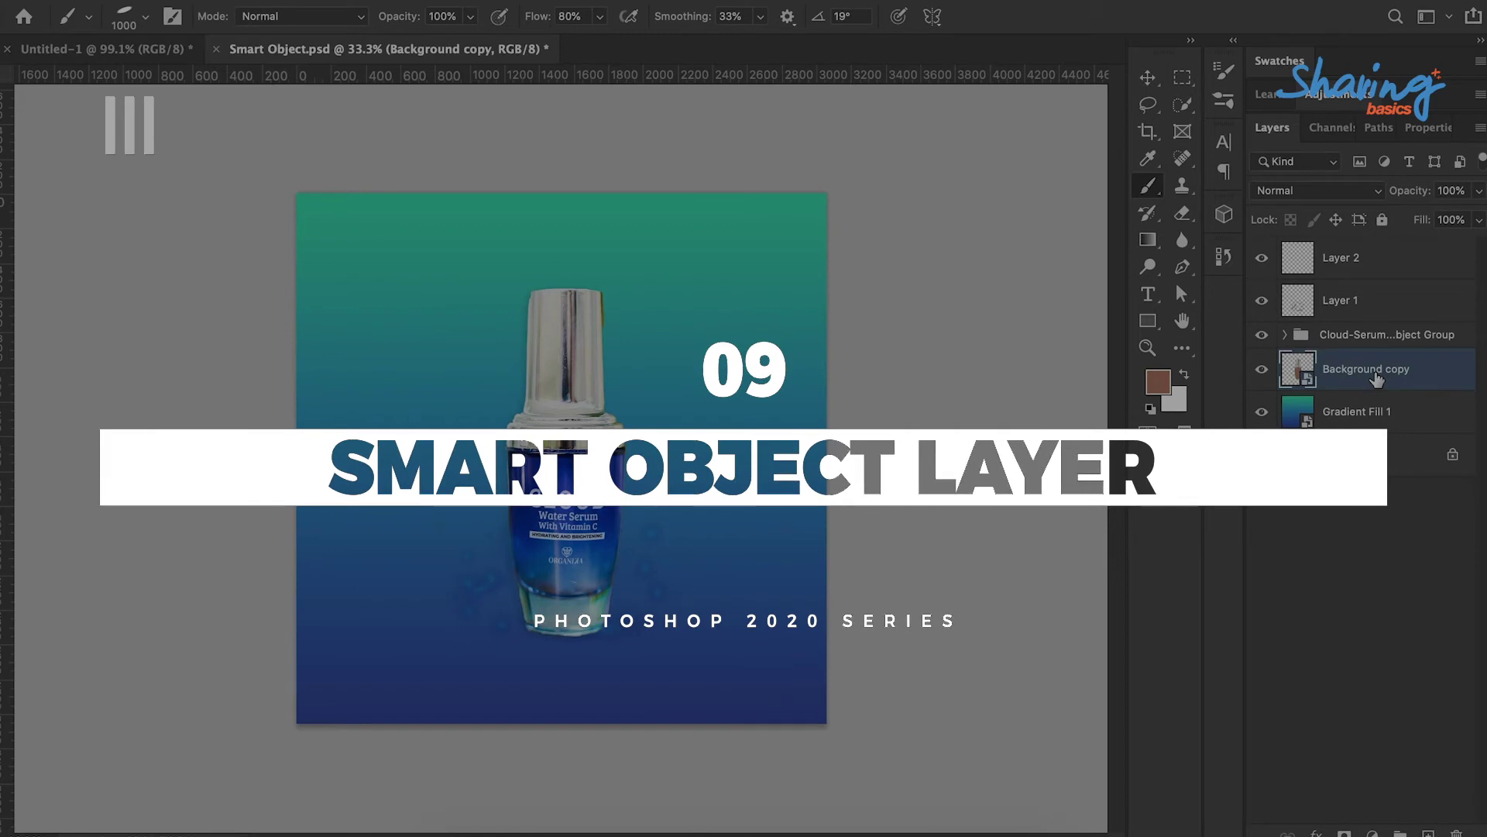
# Convert the Background copy and Gradient Fill 1 layers into one smart object, view its contents document, and return to Smart Object.psd.
pyautogui.keyDown('shift'); pyautogui.click(1375, 413); pyautogui.keyUp('shift')
pyautogui.rightClick(1375, 415)
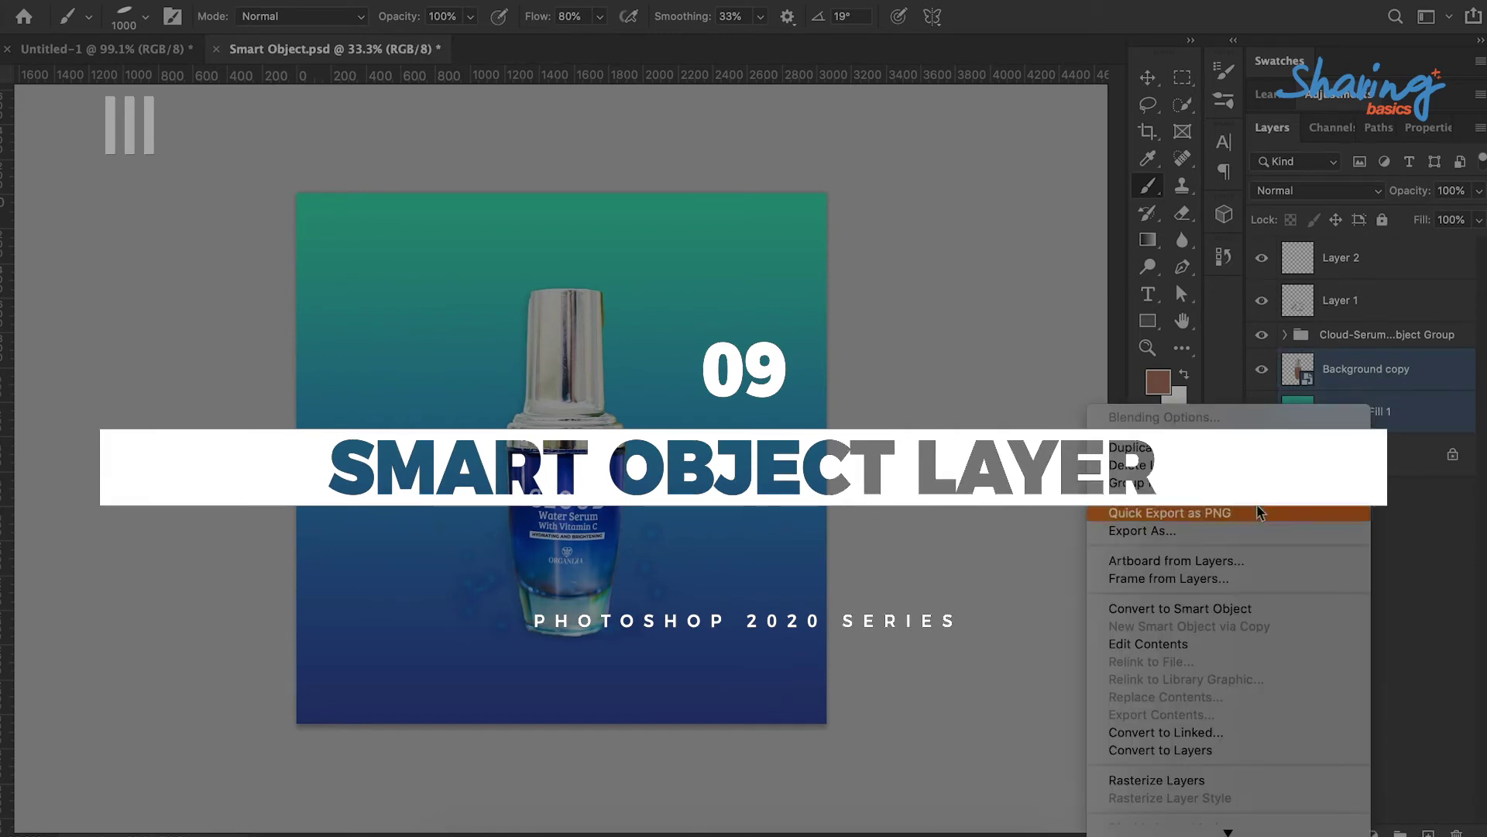
pyautogui.click(1200, 609)
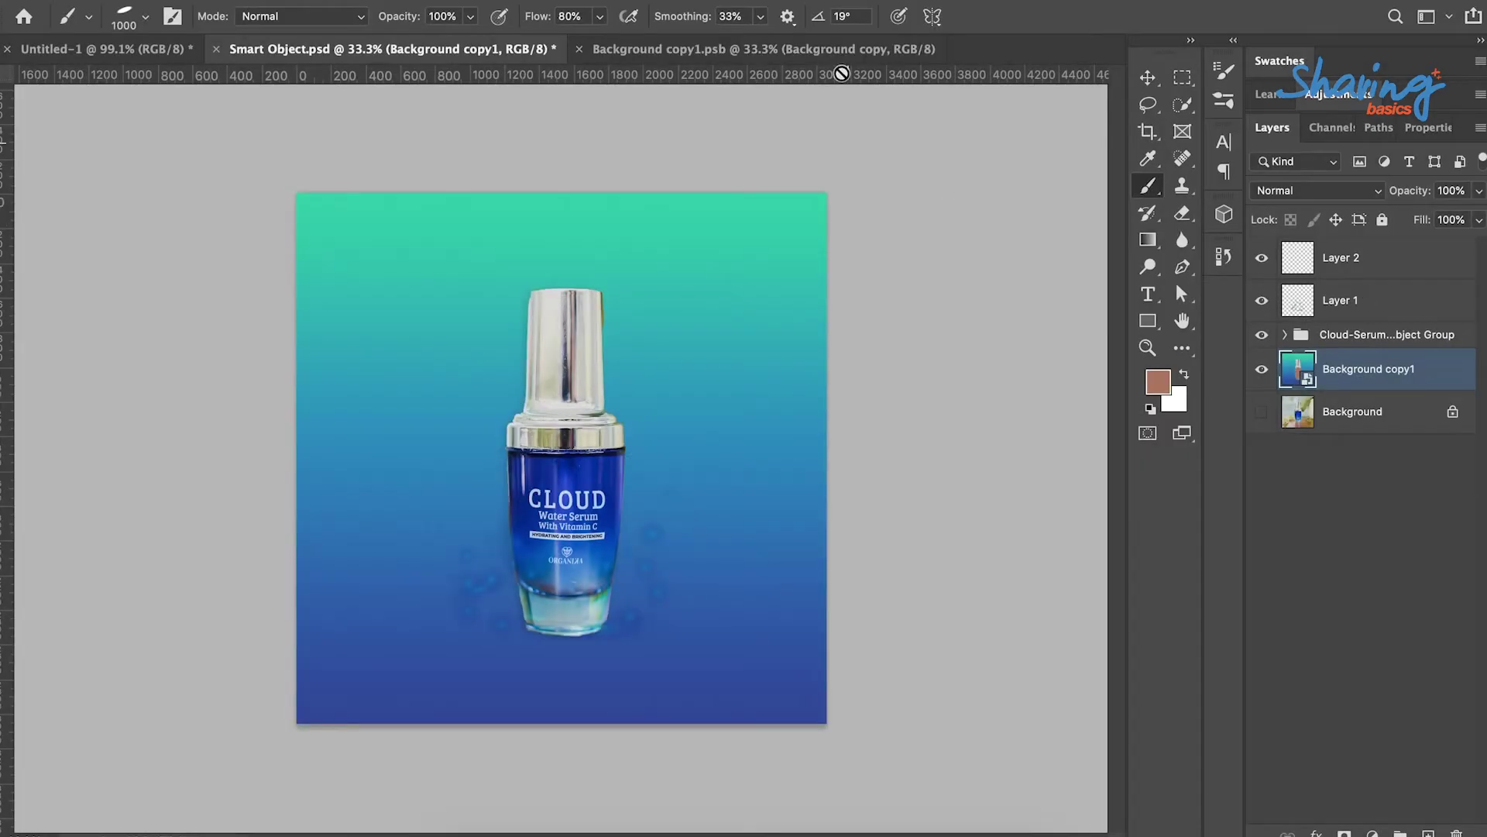
pyautogui.click(828, 51)
pyautogui.click(476, 51)
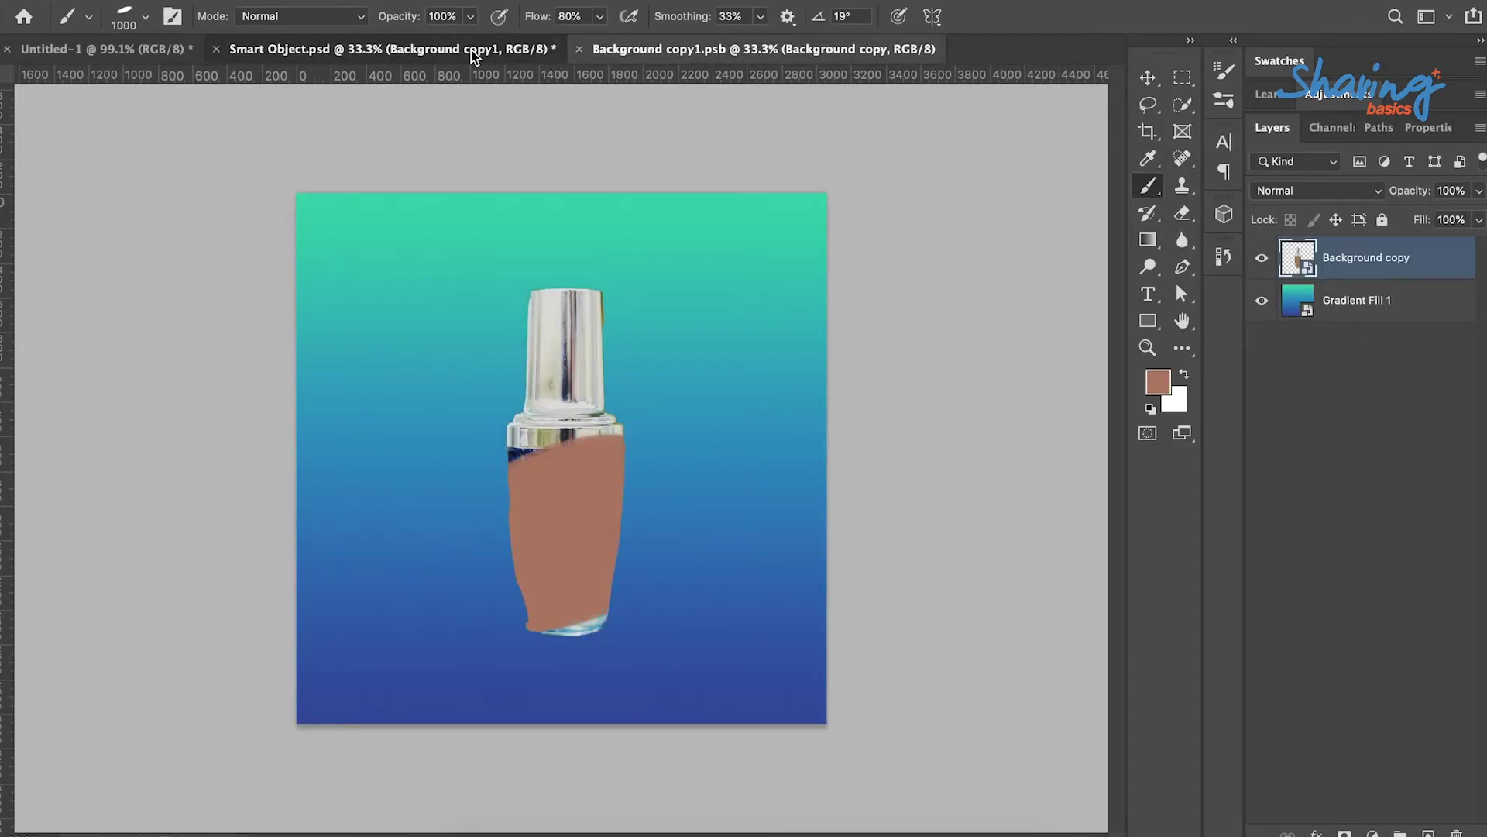
# Compare the Background copy1.psb contents with Smart Object.psd and check the commands available for the Background copy1 smart object.
pyautogui.click(665, 54)
pyautogui.hotkey('ctrl', 'shift', 'Tab')
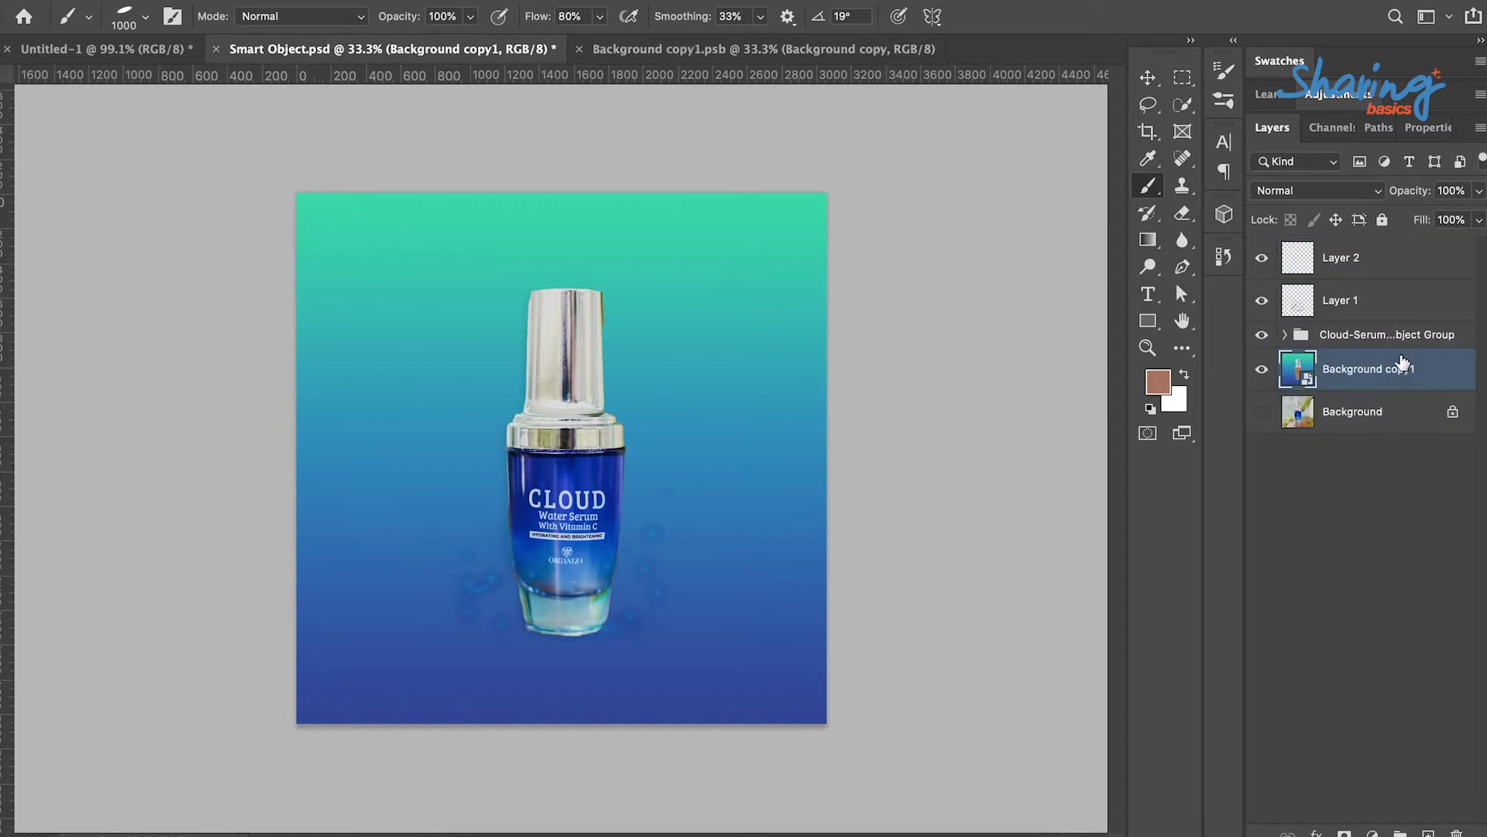
pyautogui.rightClick(1384, 374)
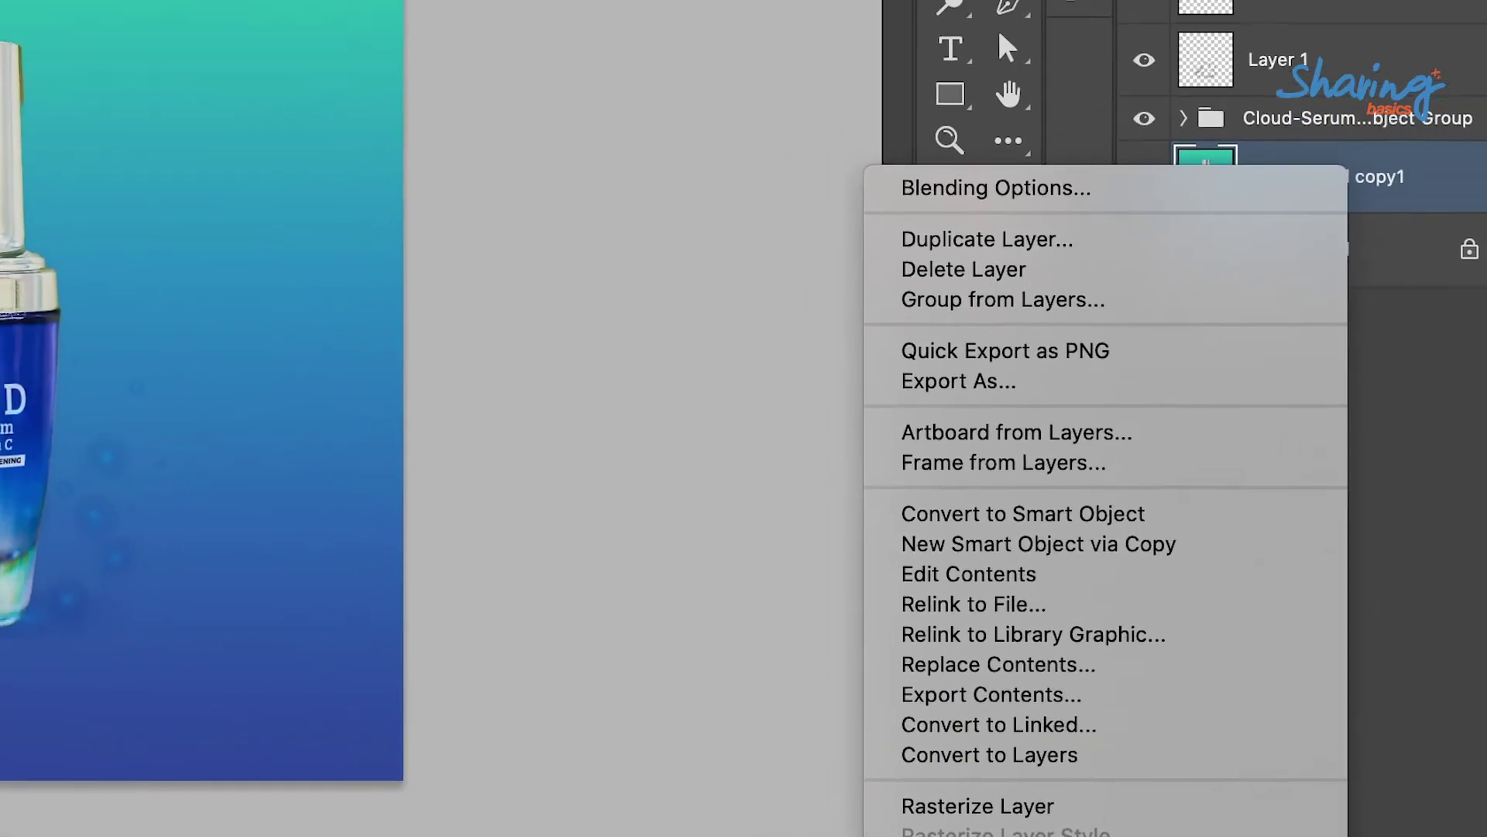
pyautogui.press('Escape')
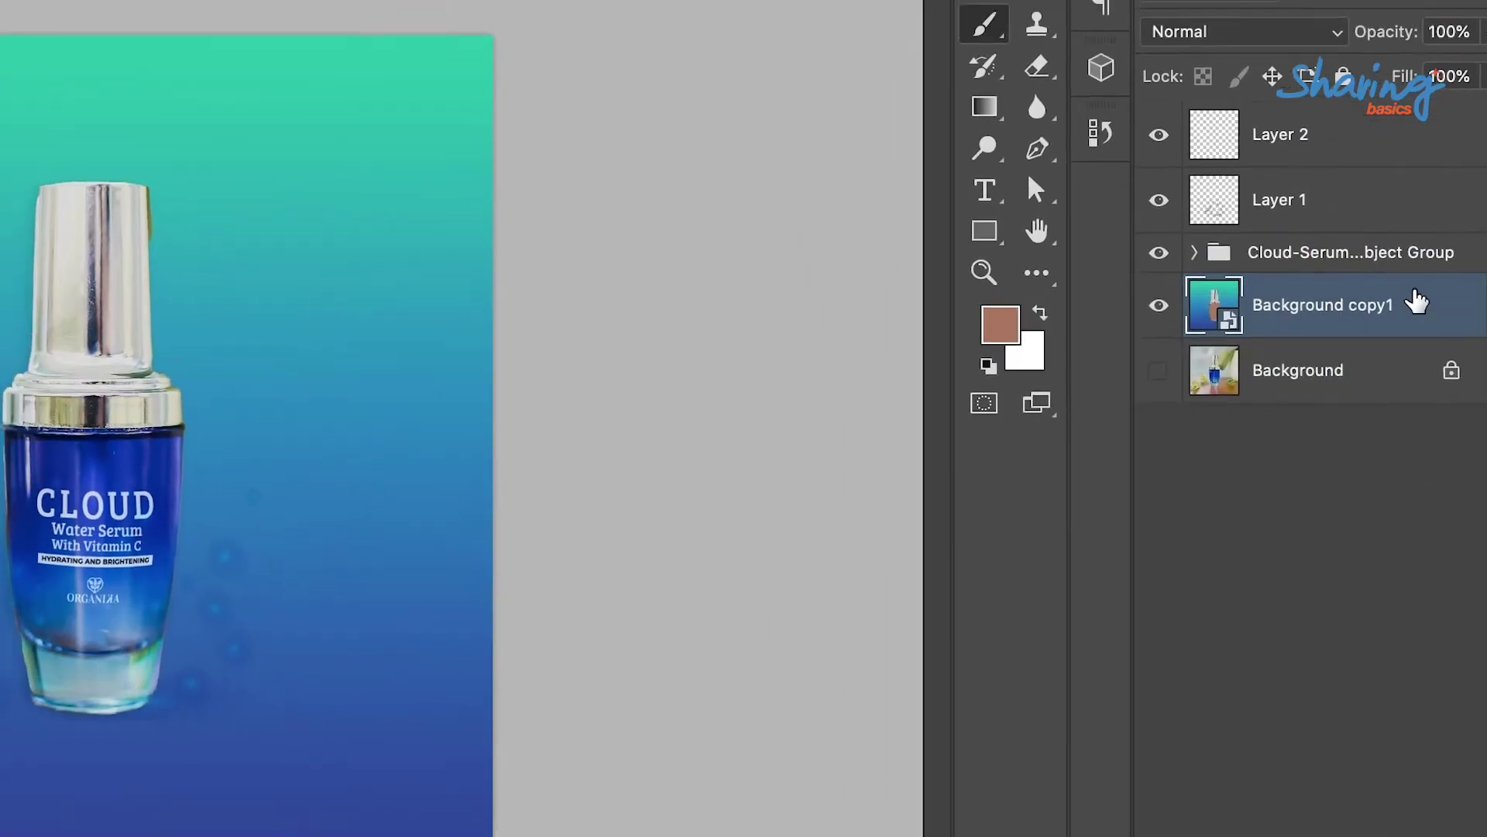
# Convert the Background copy1 smart object to layers from its properties and return to the layer list.
pyautogui.click(1406, 150)
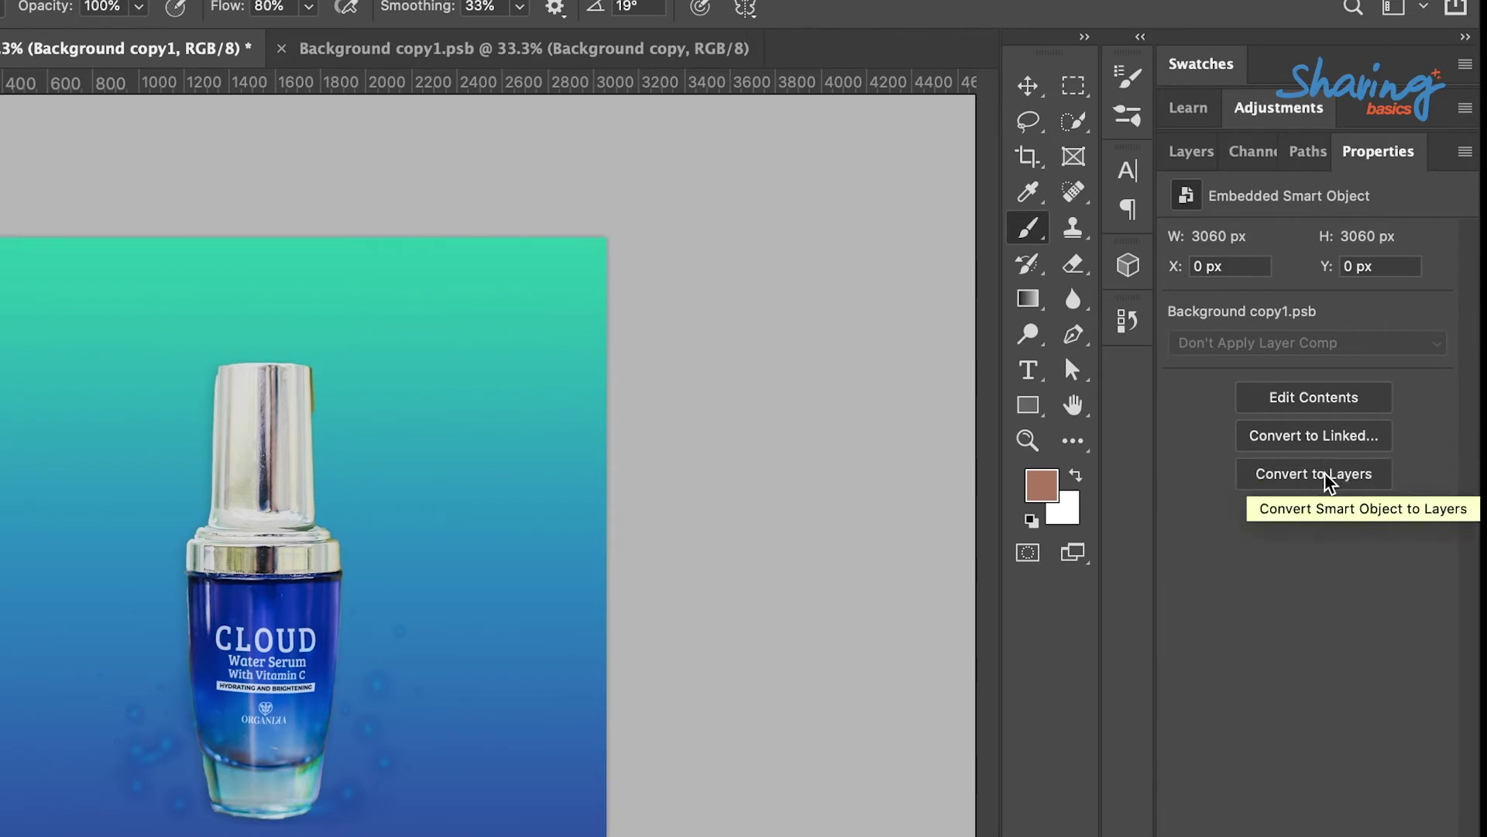
pyautogui.click(1329, 474)
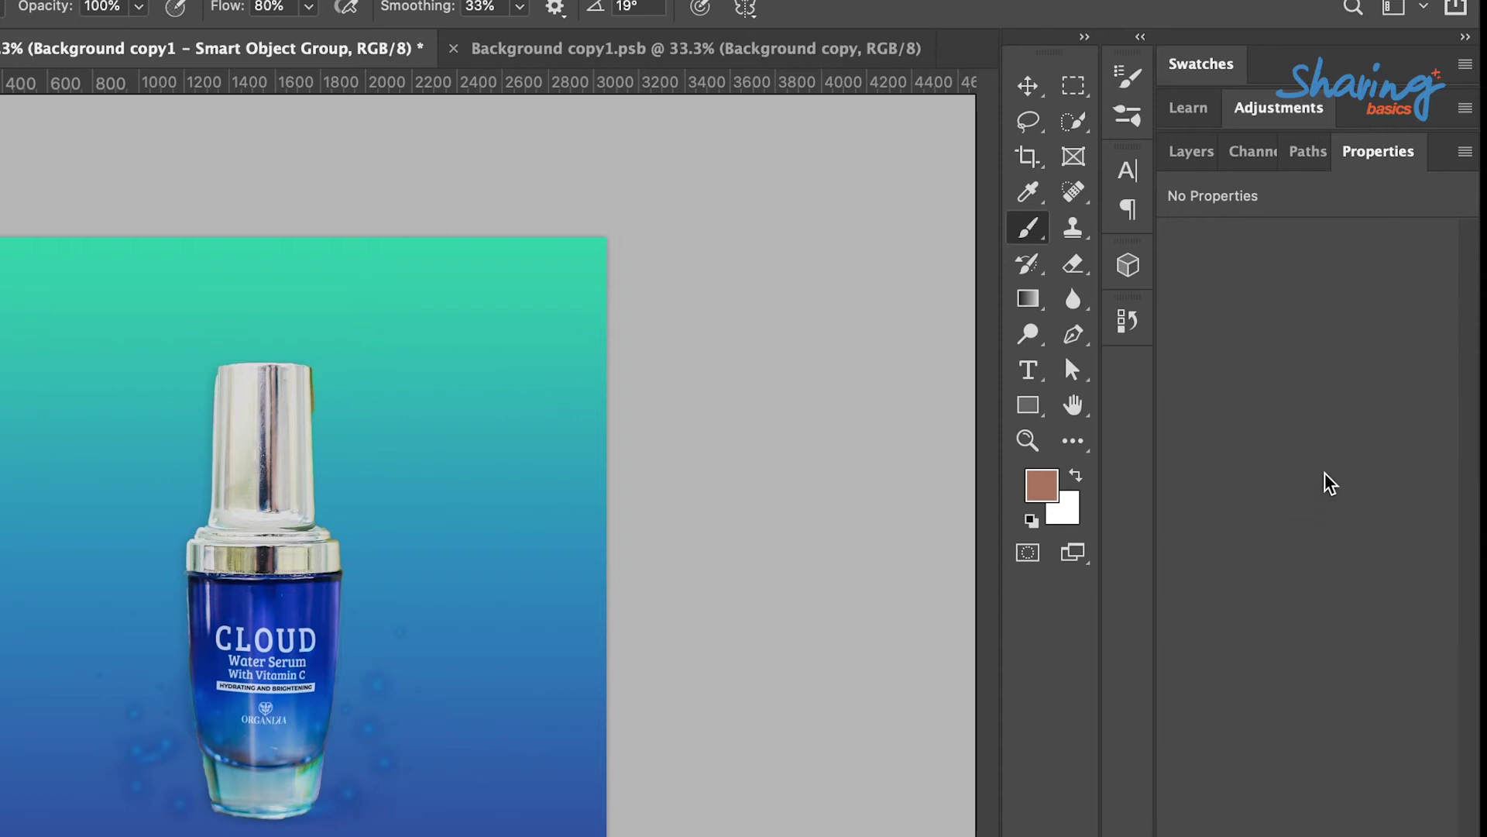
pyautogui.click(1192, 155)
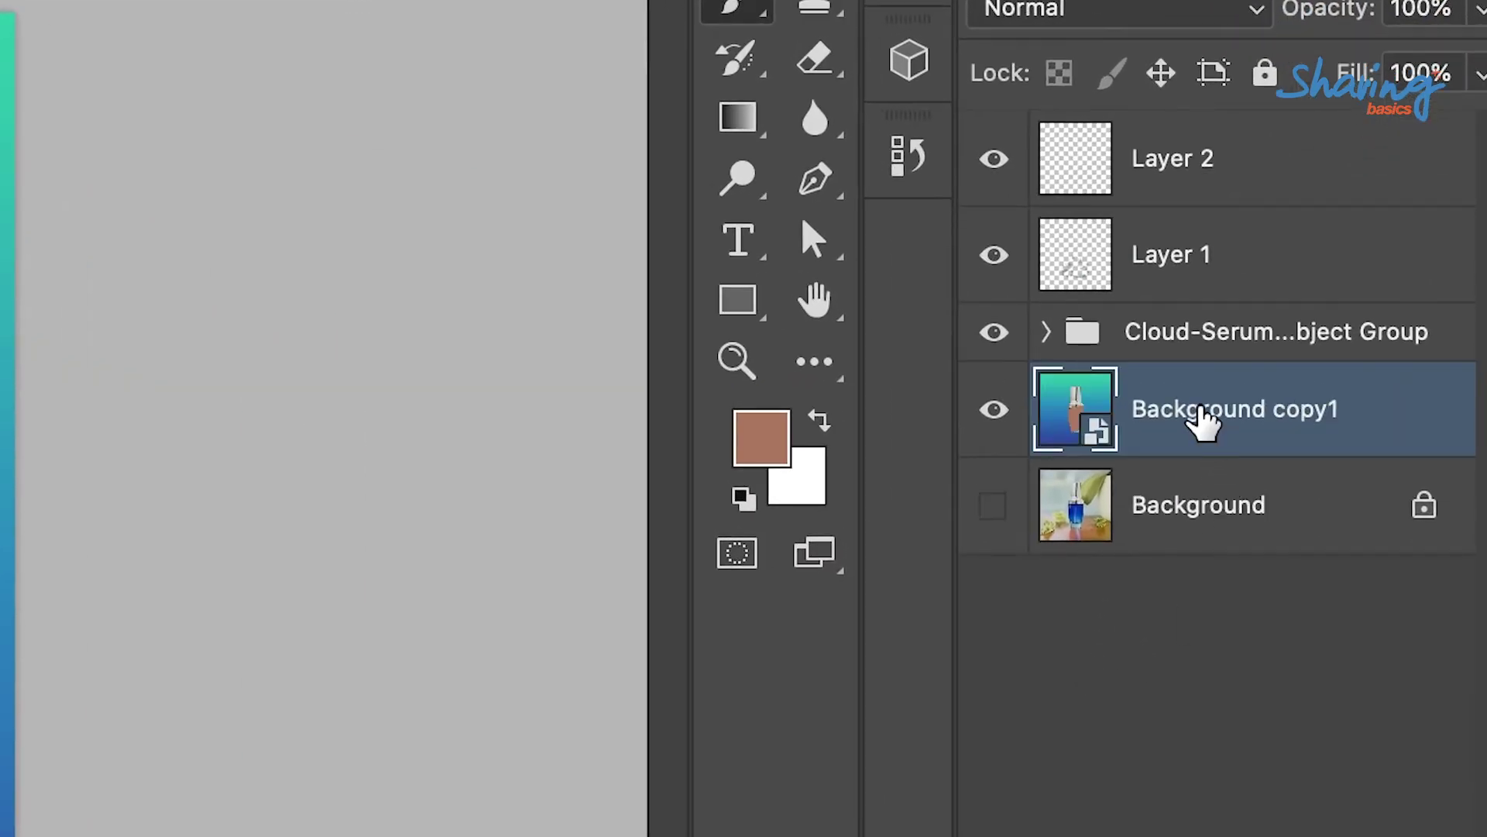
# Convert the Background copy1 smart object to layers through its layer commands, and expand the group to inspect Background copy and Gradient Fill 1.
pyautogui.rightClick(1203, 422)
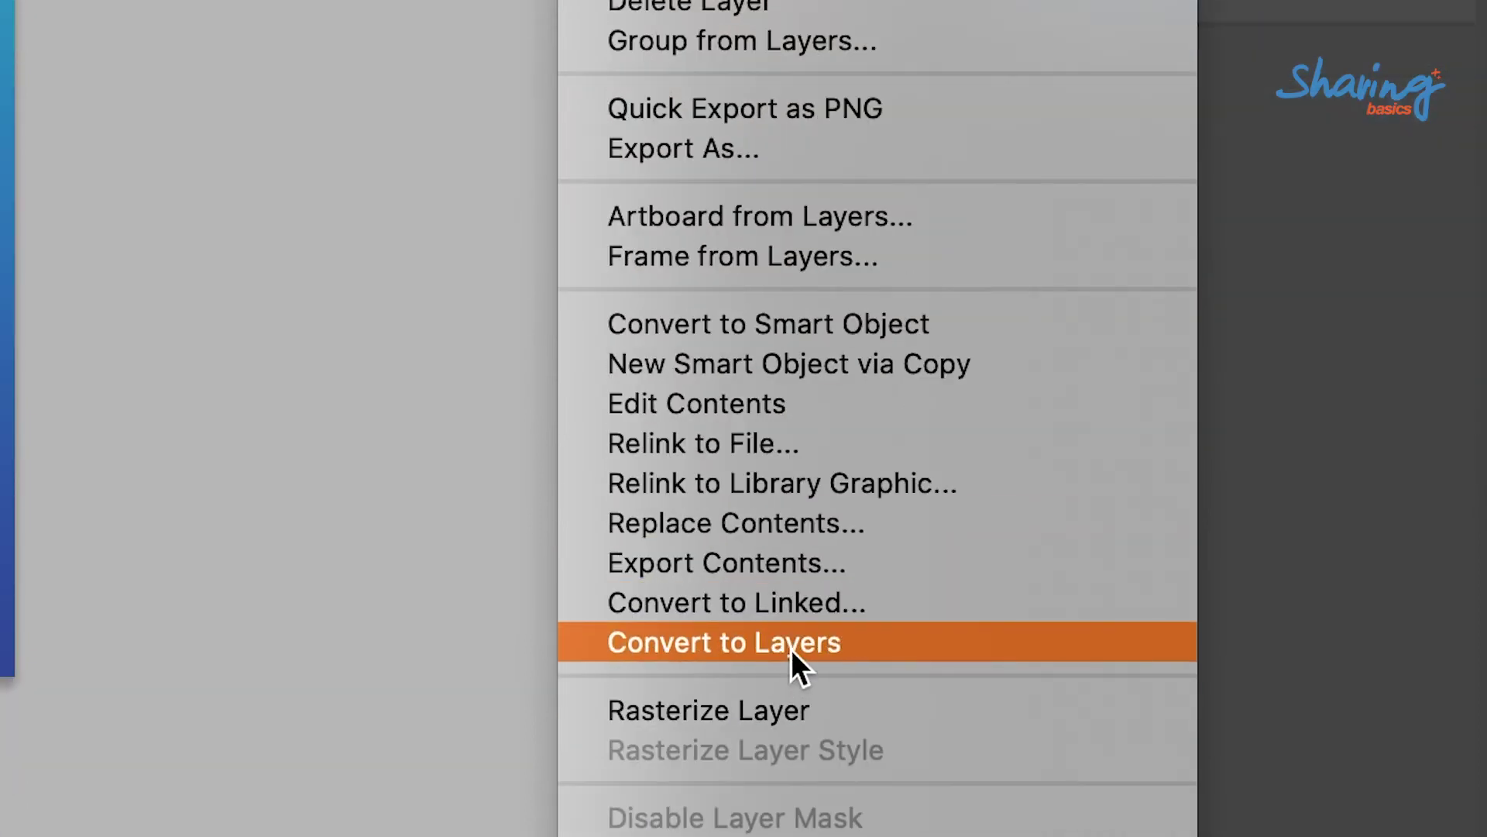
pyautogui.click(792, 649)
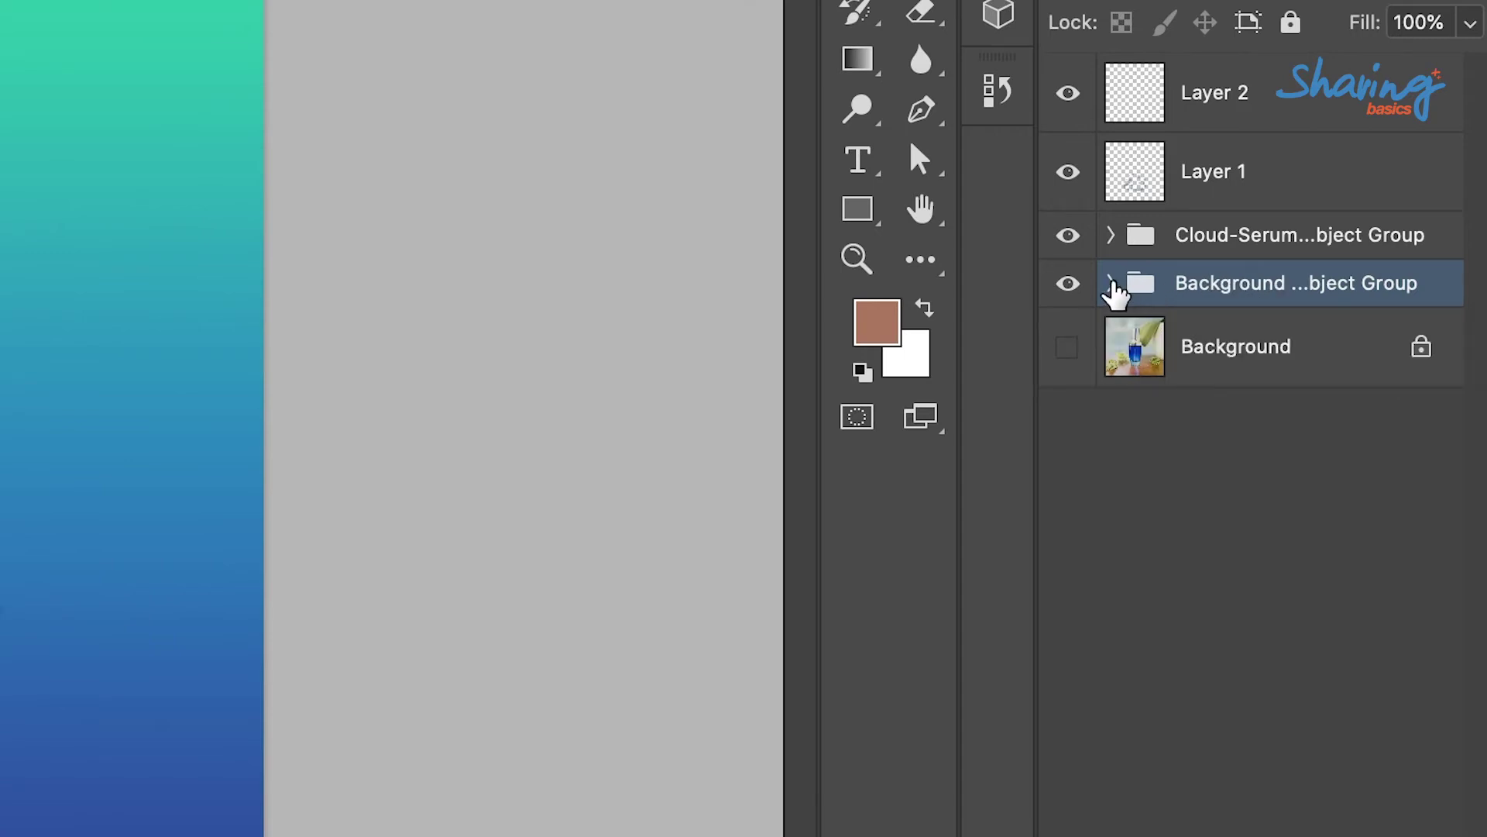
pyautogui.click(1111, 284)
pyautogui.click(1245, 380)
pyautogui.click(1236, 428)
pyautogui.click(1258, 355)
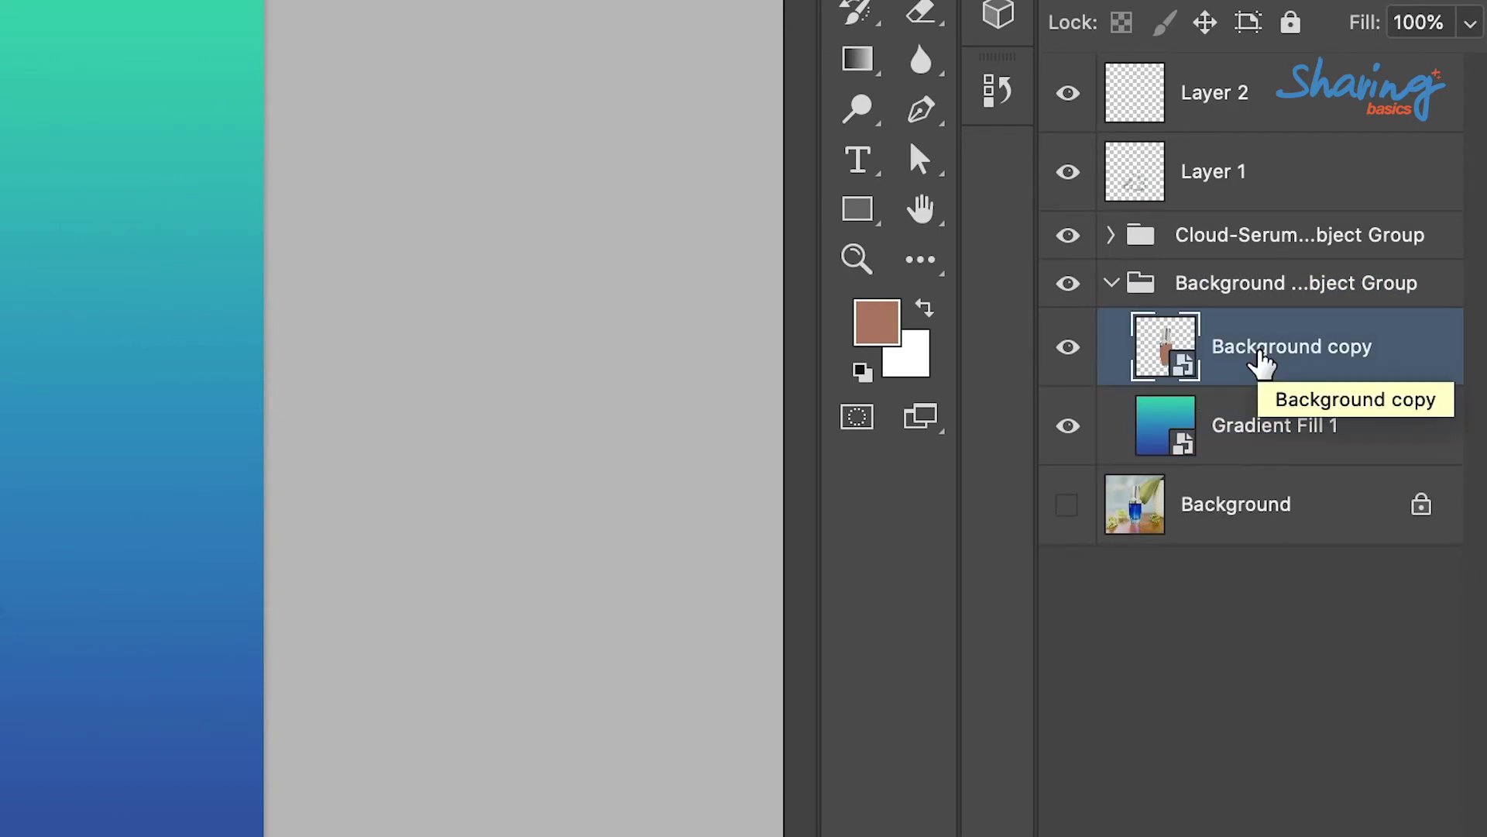
pyautogui.click(1231, 425)
pyautogui.click(1257, 369)
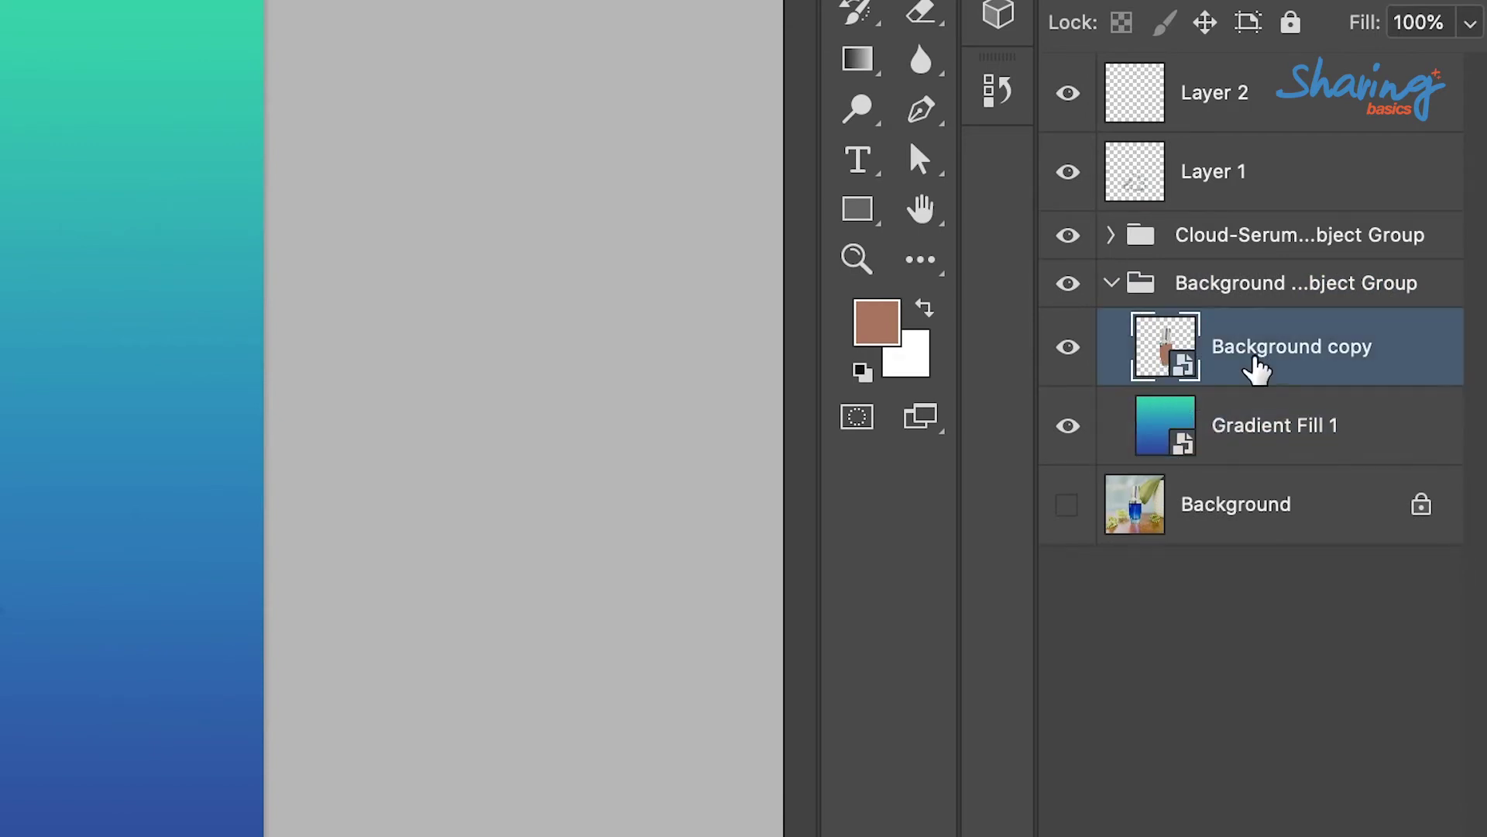
pyautogui.click(1318, 426)
pyautogui.click(1298, 381)
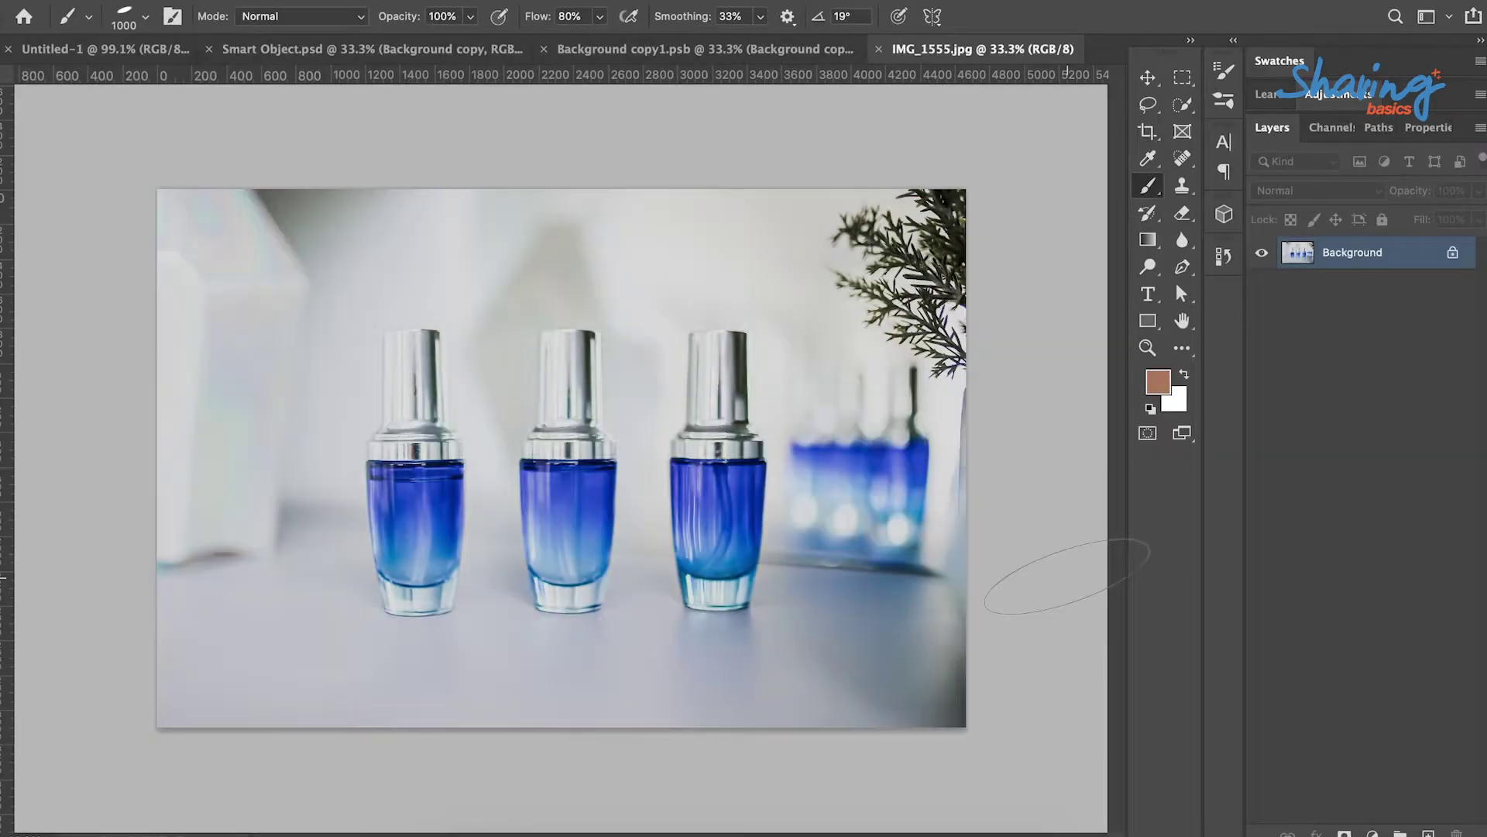
# Duplicate the Background layer of IMG_1555.jpg and activate the Move tool.
pyautogui.press('v')
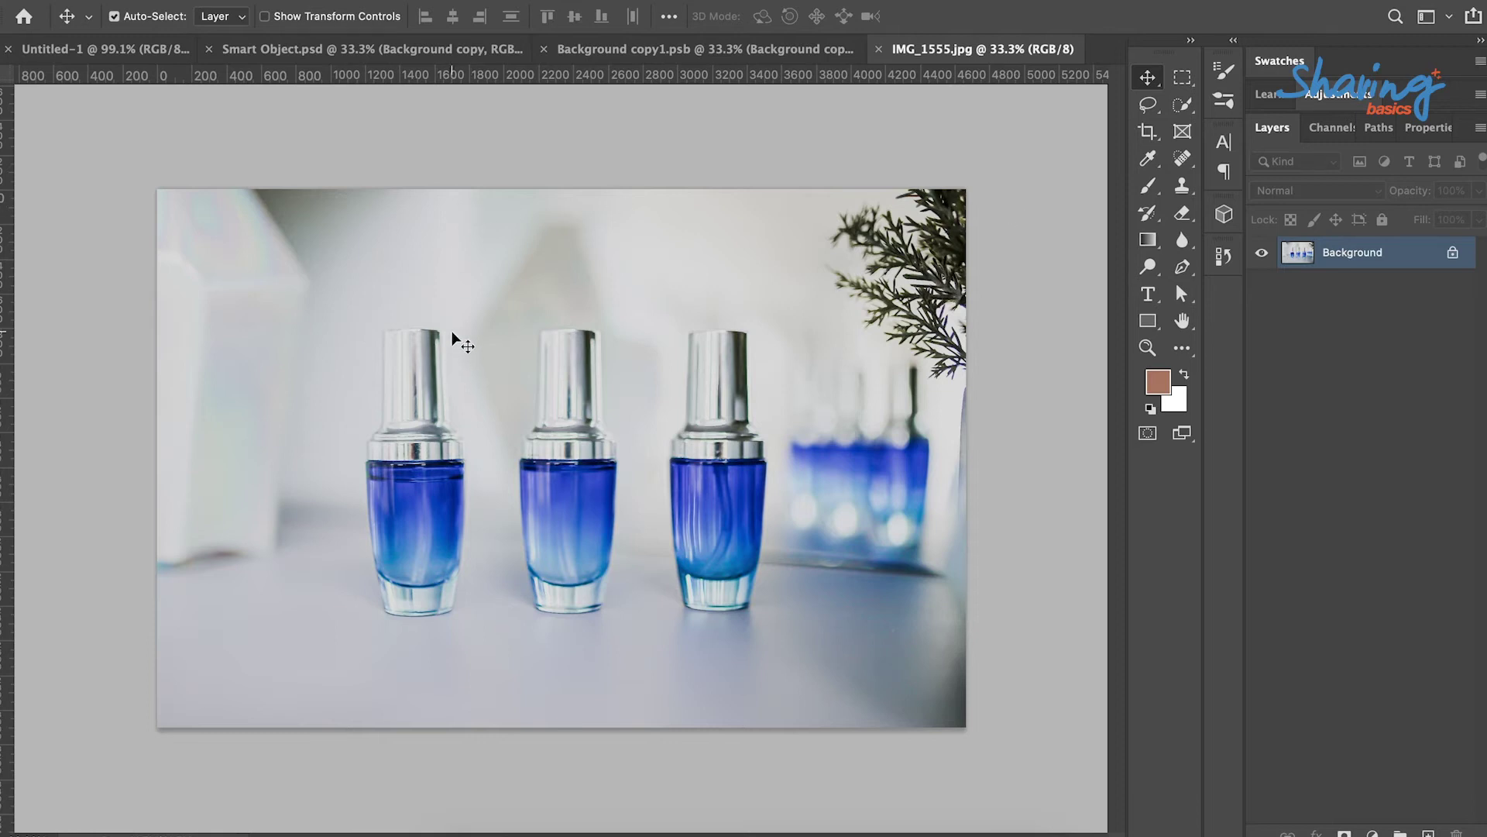
pyautogui.hotkey('ctrl', 'j')
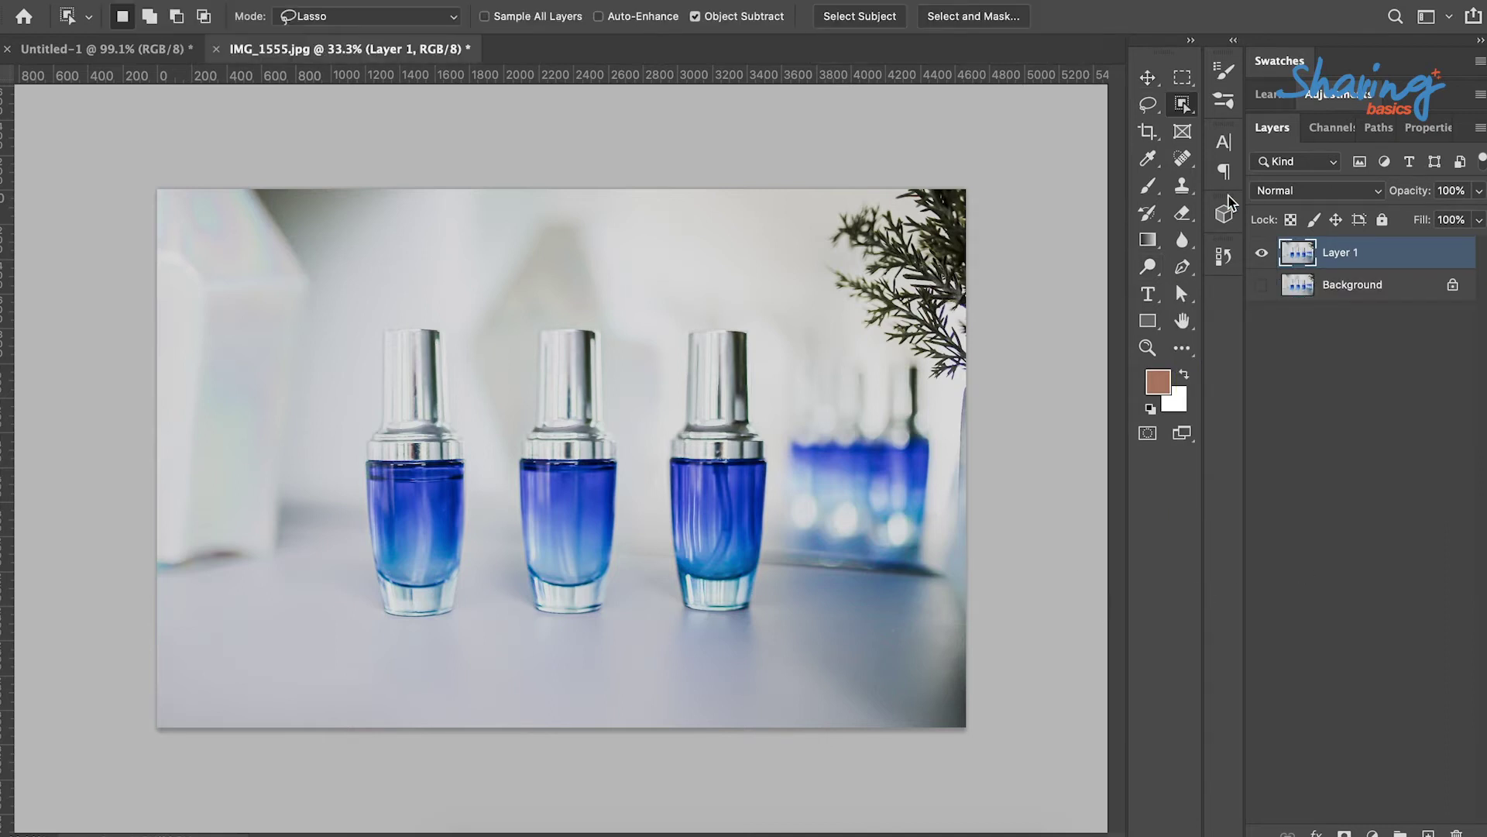
pyautogui.click(1148, 77)
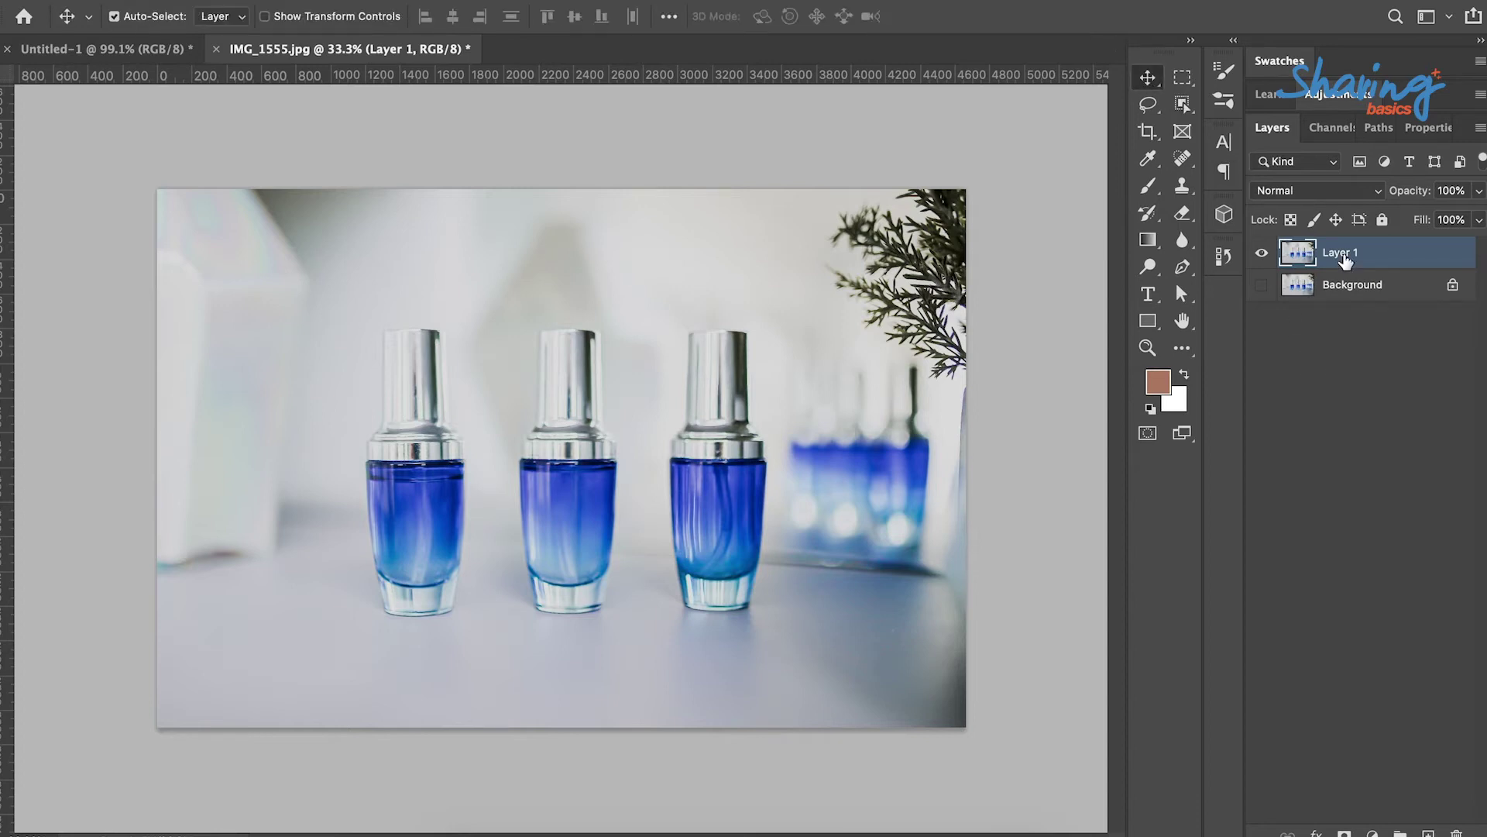
# Lasso loosely around the leftmost bottle on Layer 1 and open Content-Aware Fill for the selection.
pyautogui.click(1148, 104)
pyautogui.moveTo(471, 363)
pyautogui.mouseDown()
pyautogui.moveTo(383, 285)
pyautogui.moveTo(318, 447)
pyautogui.moveTo(322, 600)
pyautogui.moveTo(423, 656)
pyautogui.moveTo(467, 633)
pyautogui.moveTo(472, 609)
pyautogui.moveTo(455, 613)
pyautogui.moveTo(478, 615)
pyautogui.moveTo(486, 593)
pyautogui.moveTo(470, 365)
pyautogui.mouseUp()
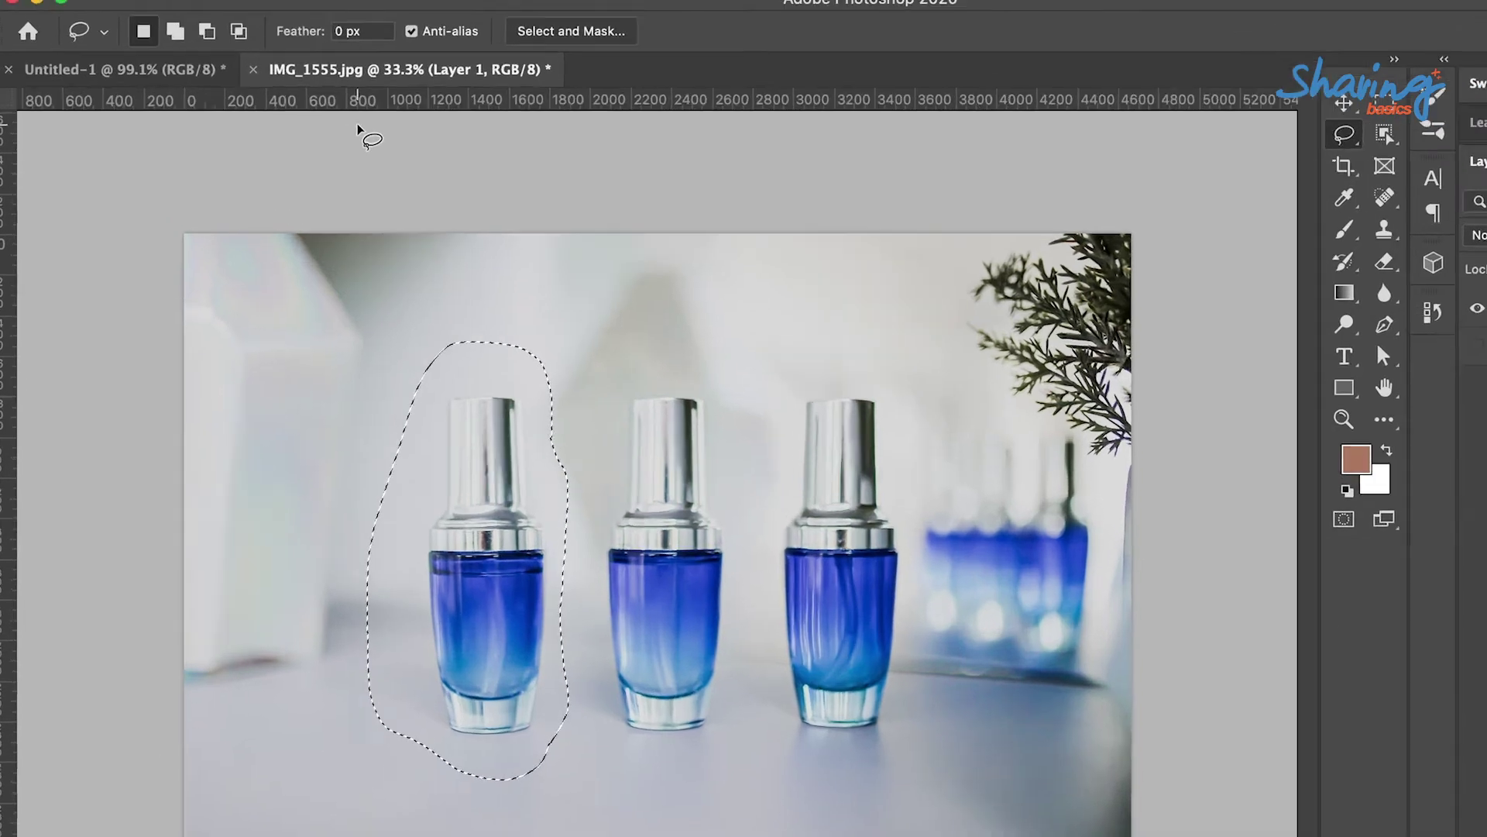
pyautogui.click(520, 17)
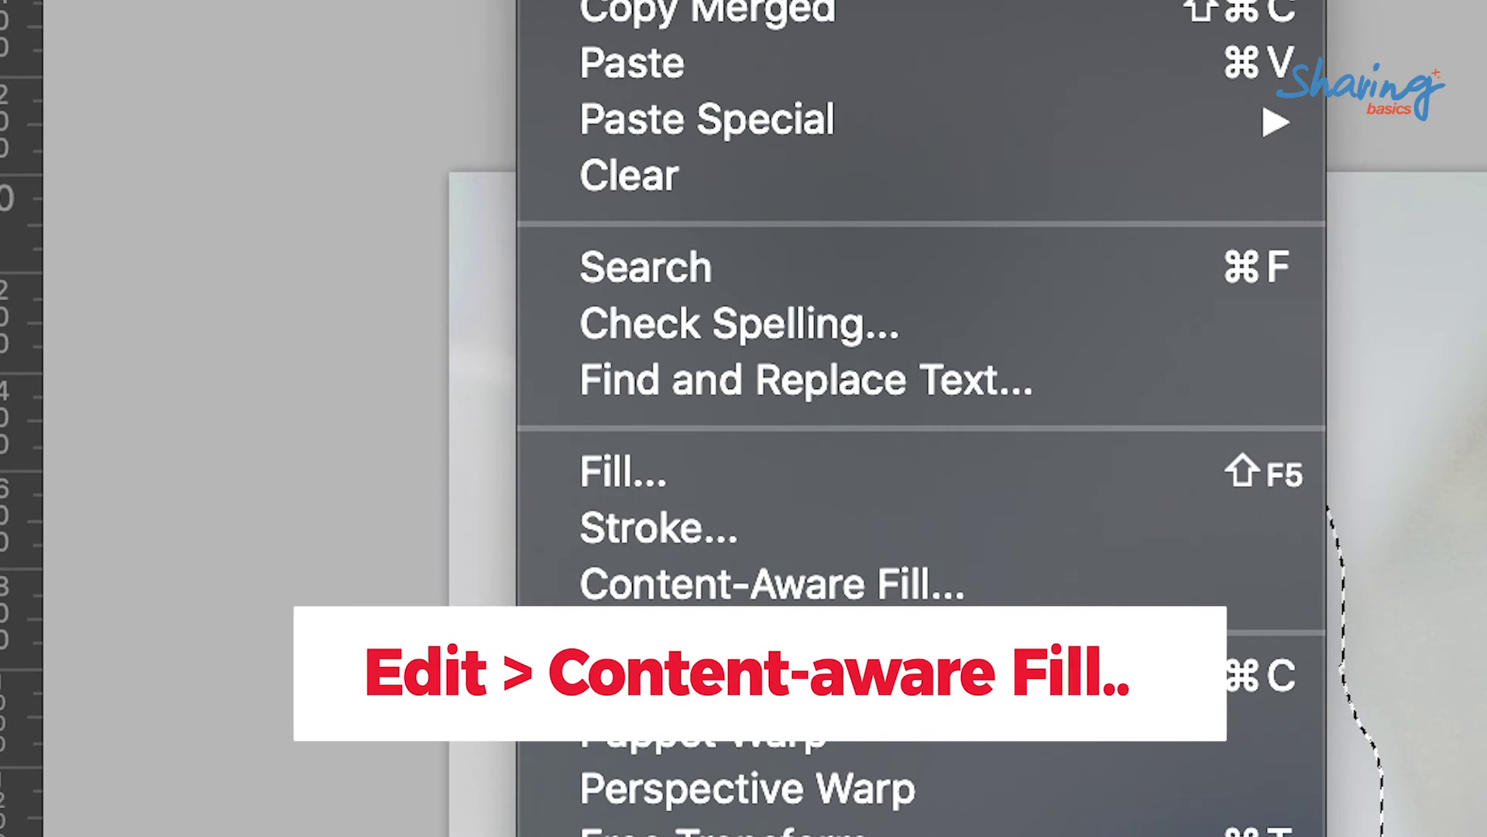
pyautogui.click(811, 608)
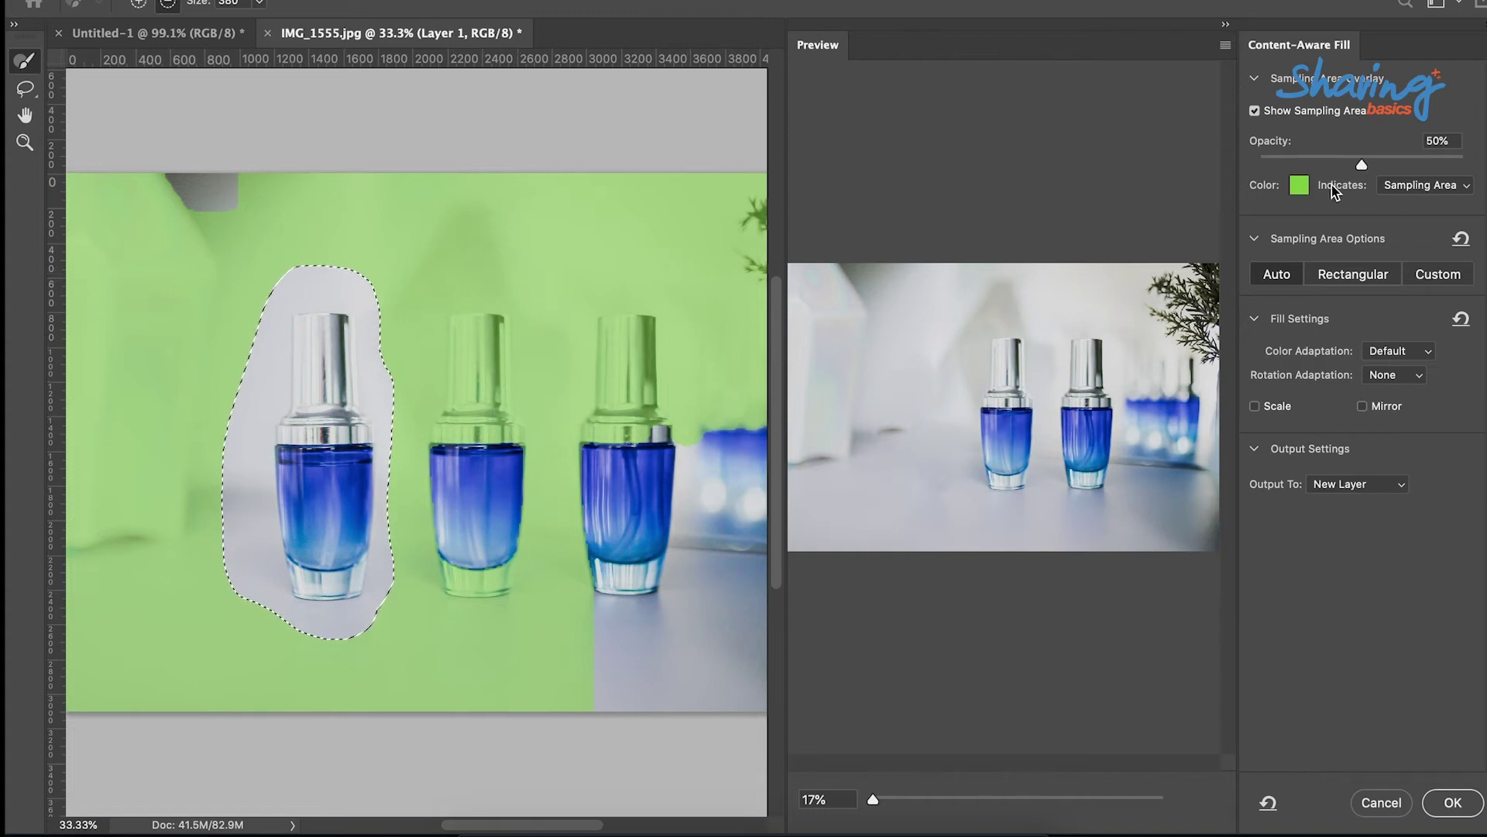
# Switch the sampling overlay to Excluded Area and back to Sampling Area, and try the Rectangular sampling option.
pyautogui.click(1463, 190)
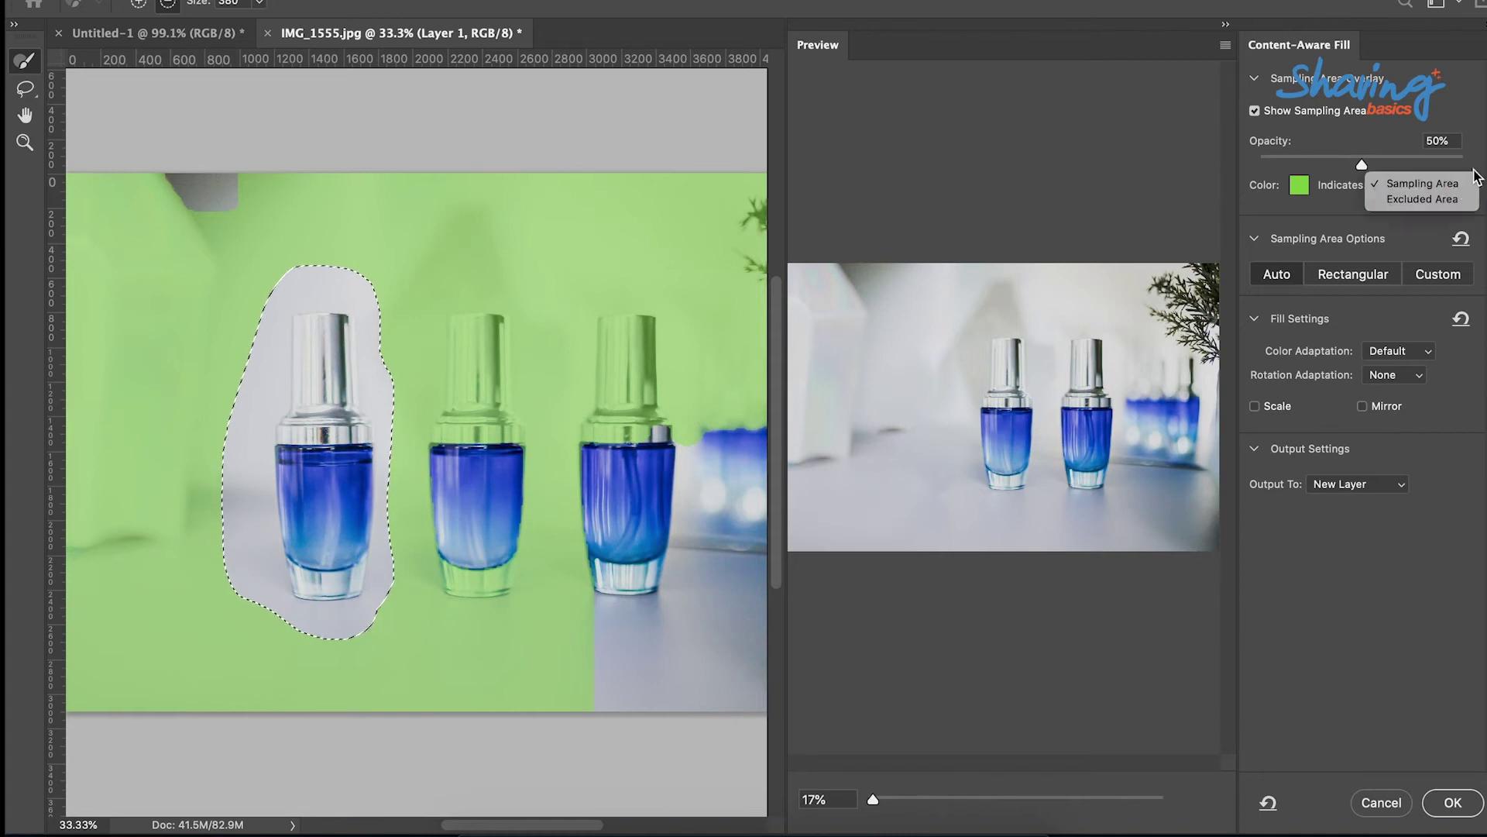
pyautogui.click(1441, 199)
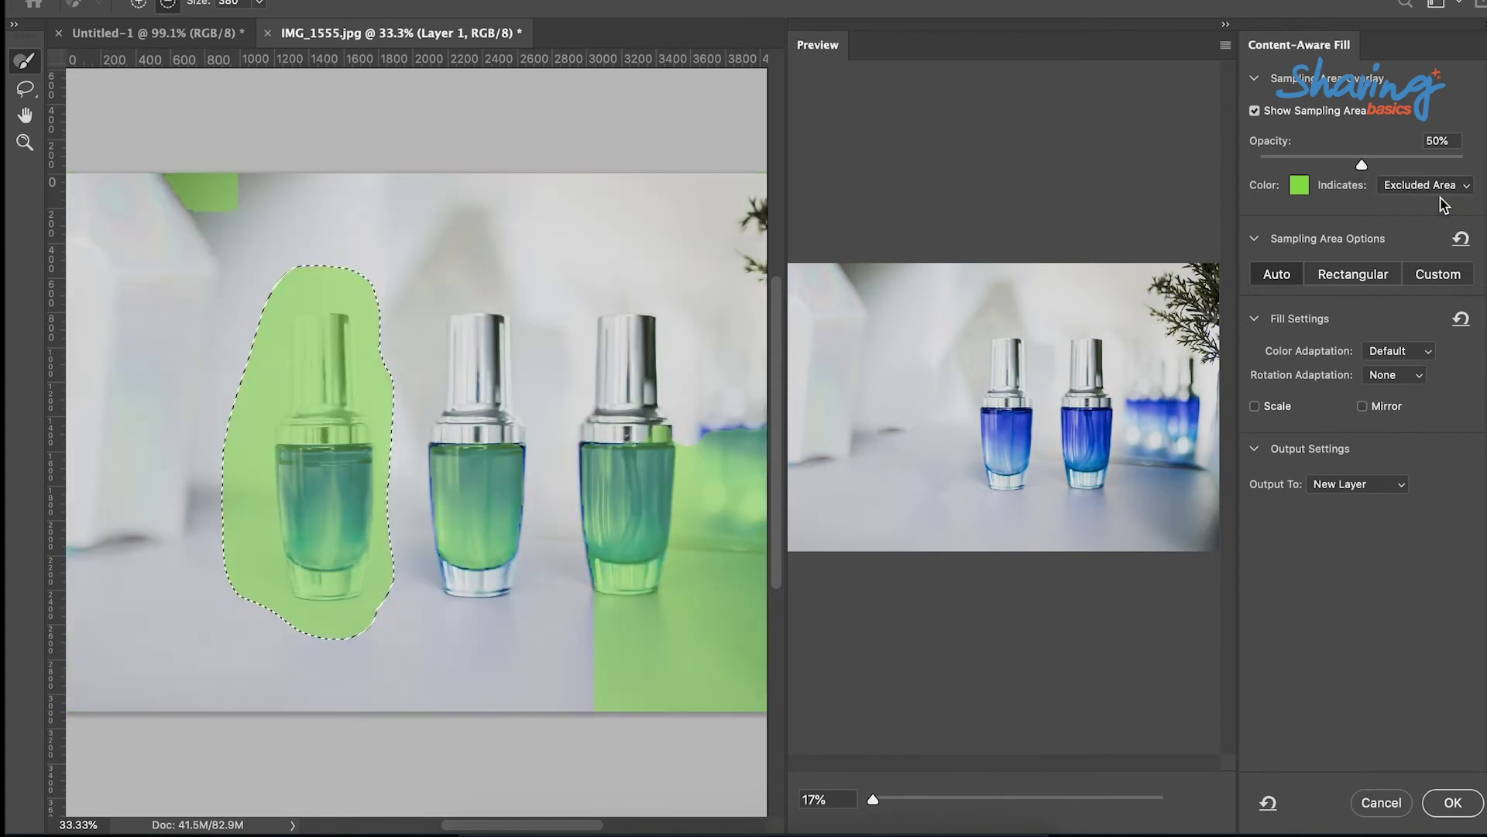
pyautogui.click(1439, 186)
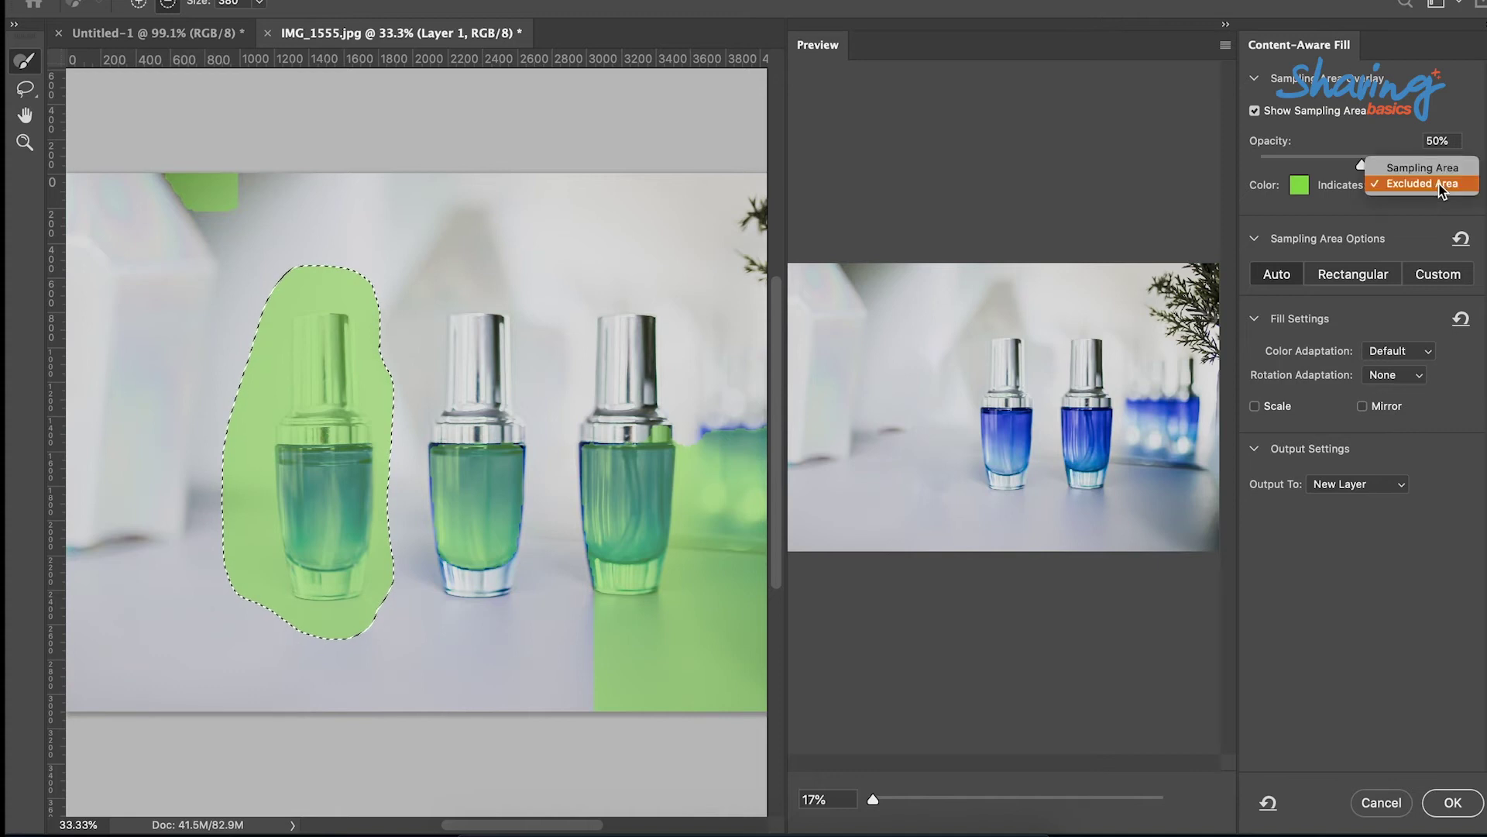
pyautogui.click(1431, 168)
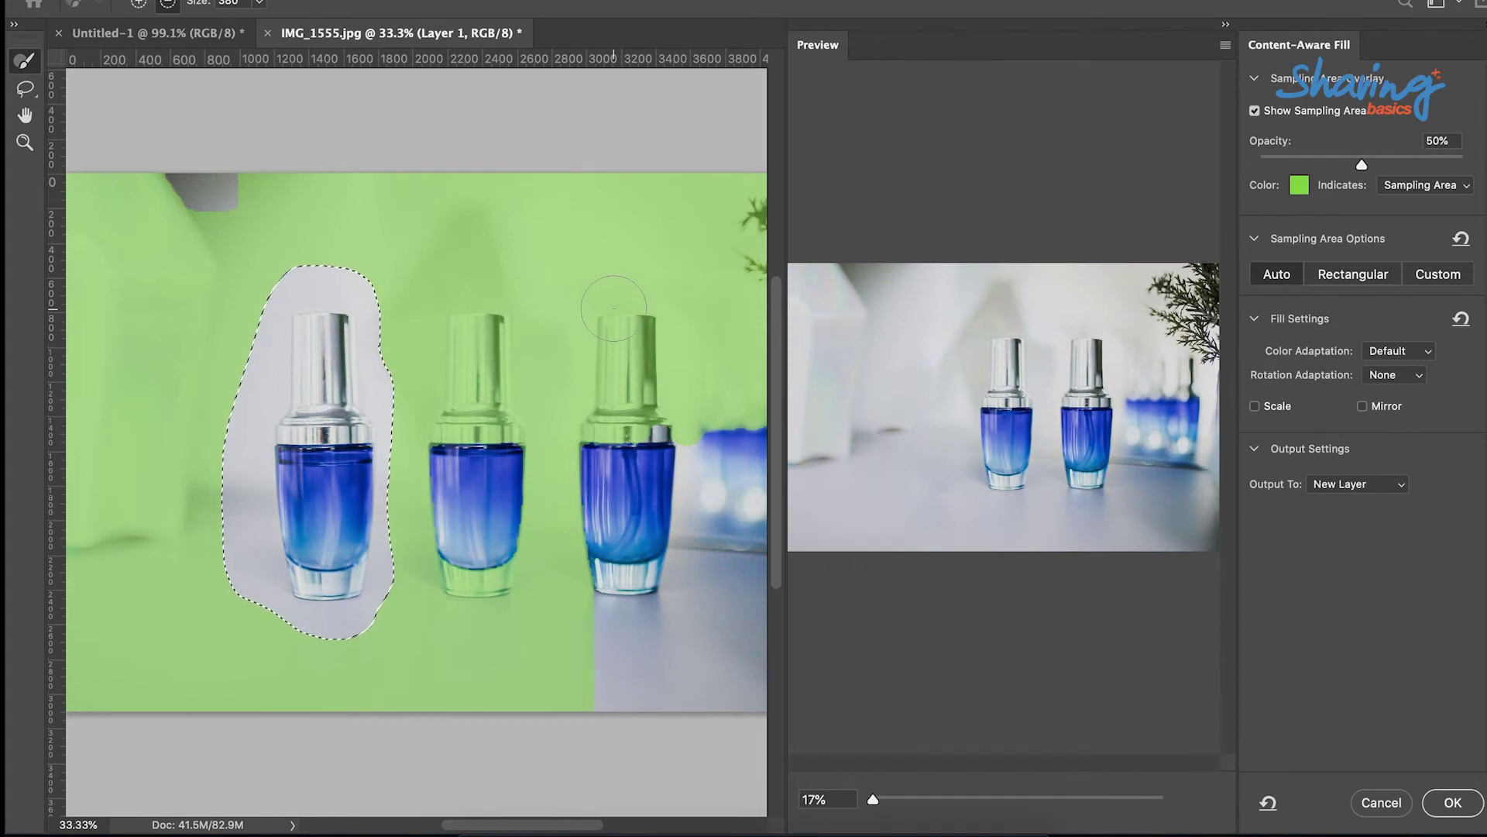
pyautogui.click(1344, 275)
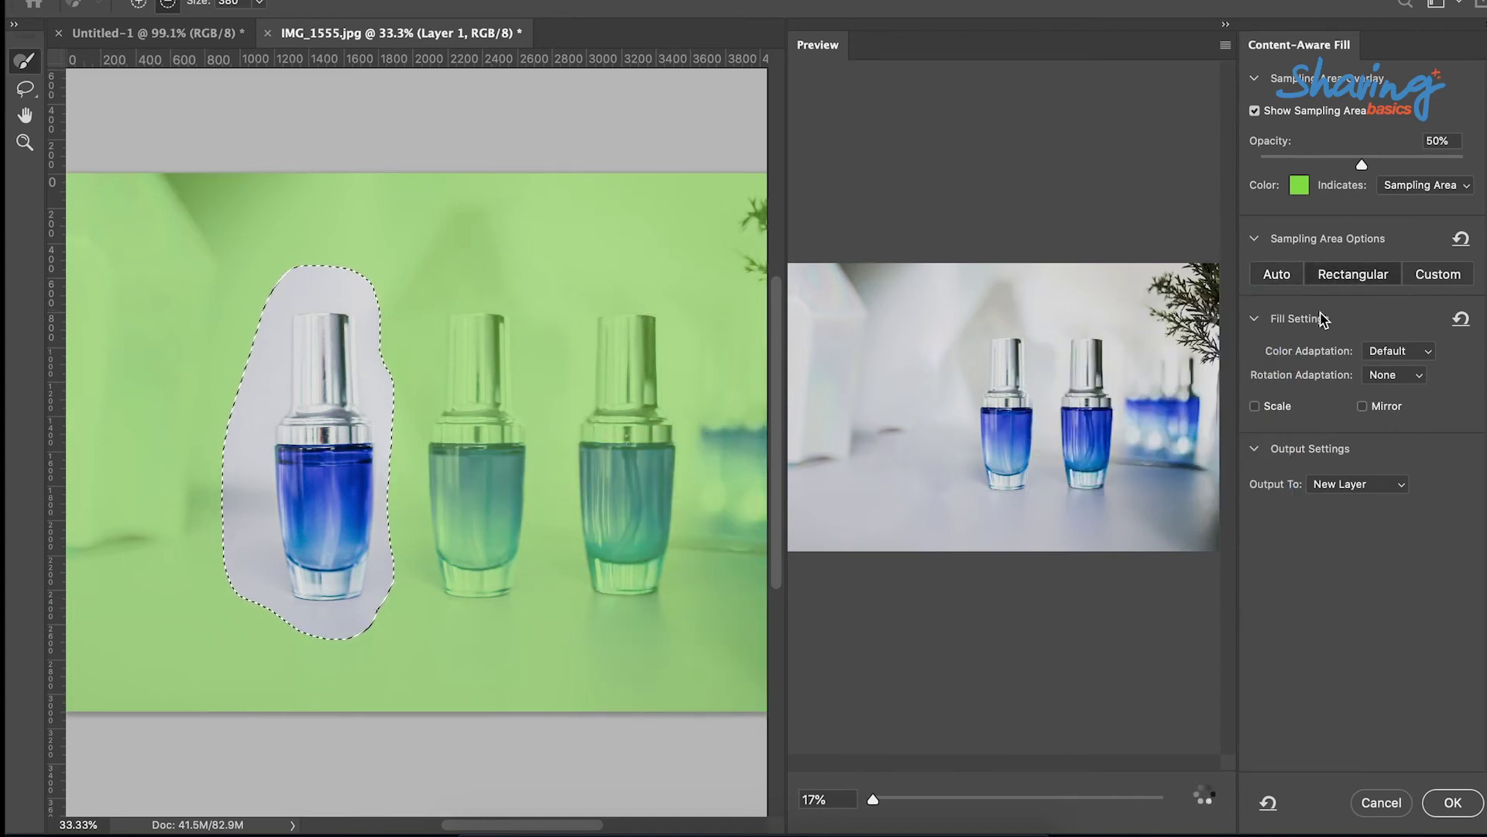
pyautogui.hotkey('ctrl', '-')
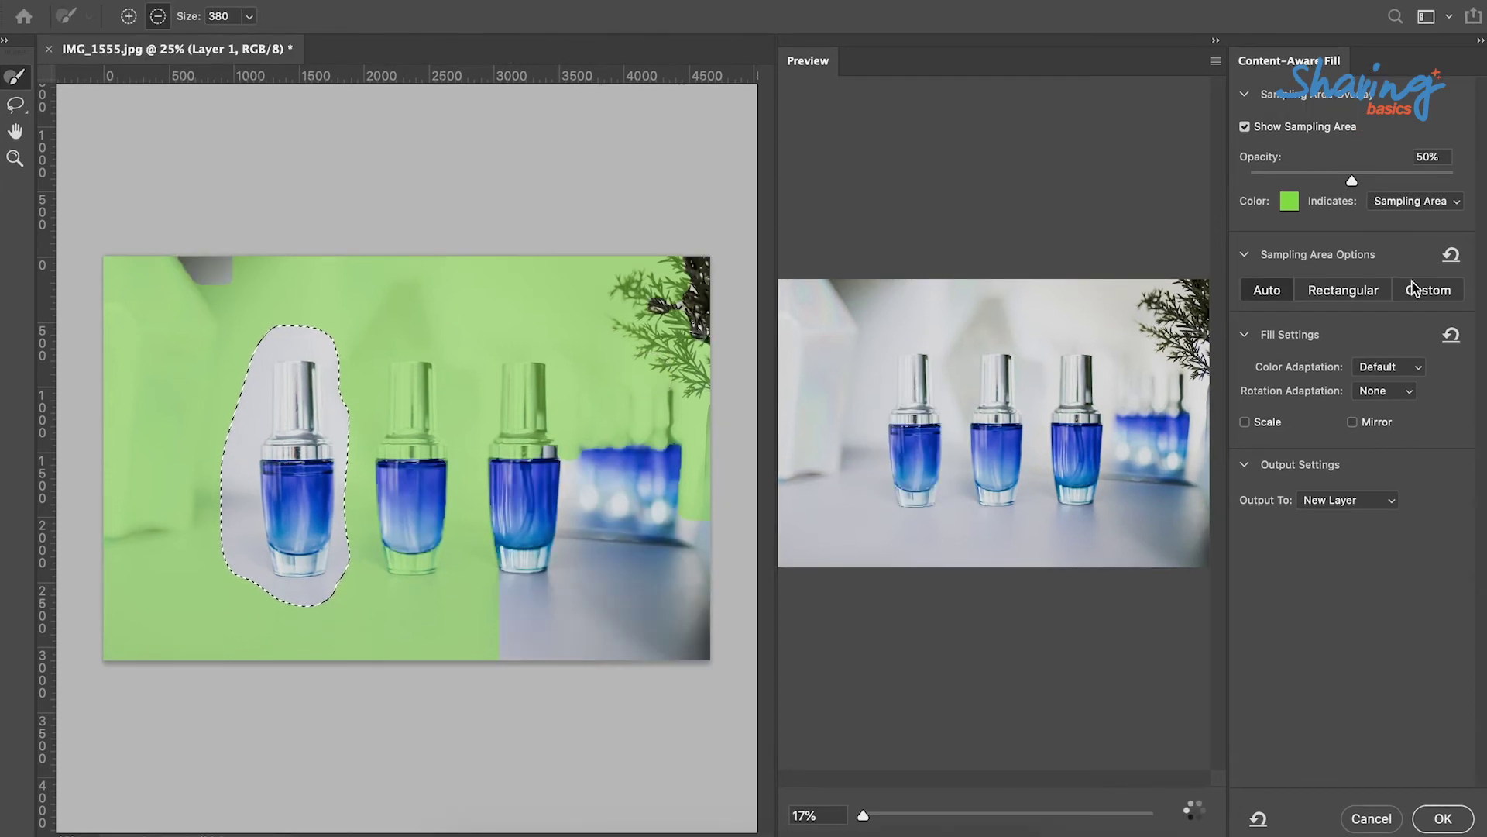
# Set the sampling area to Custom and paint a sampling band closely around the selected bottle.
pyautogui.click(1426, 274)
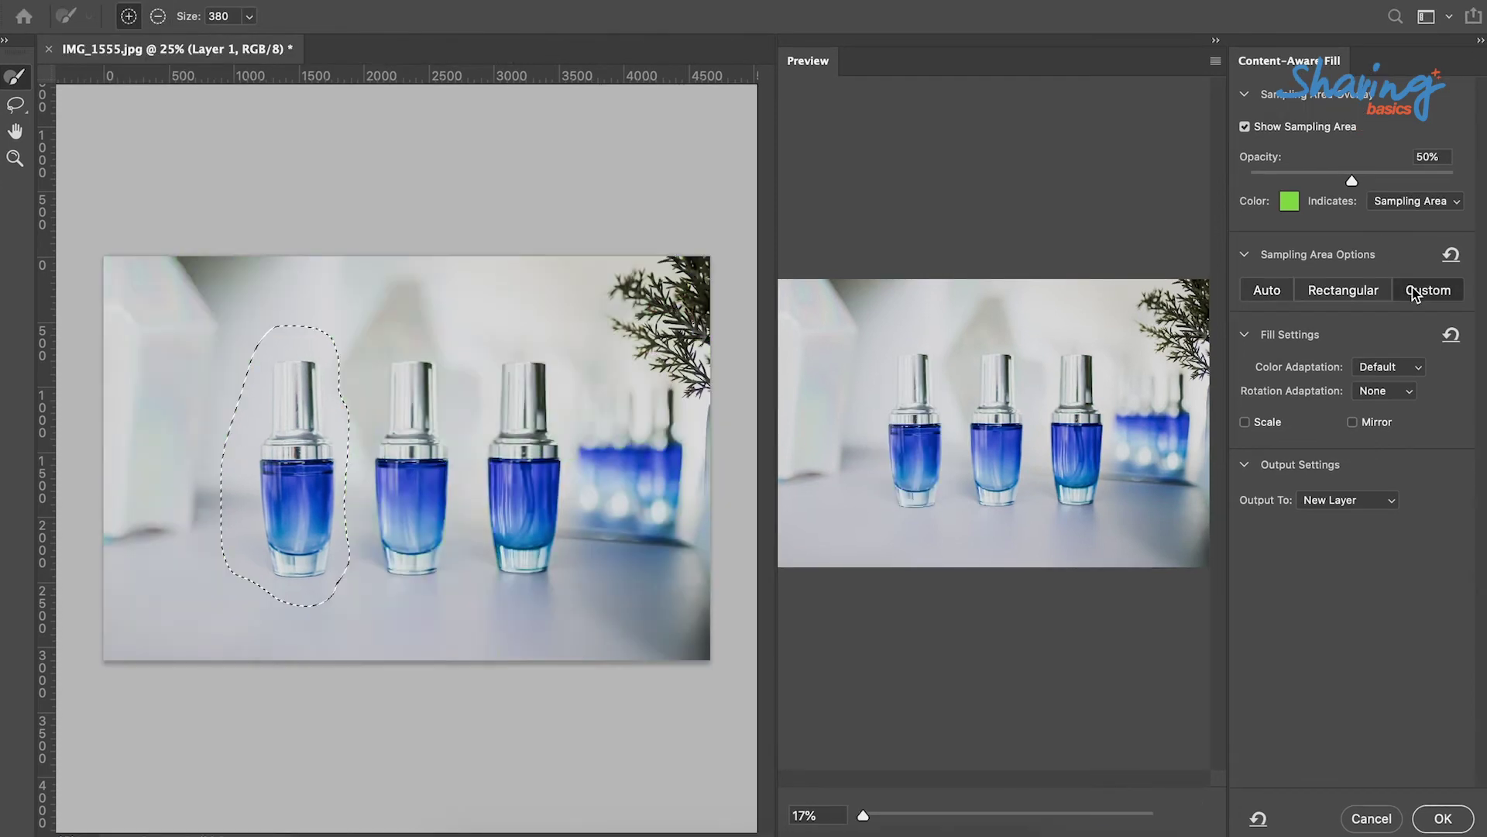
pyautogui.click(901, 301)
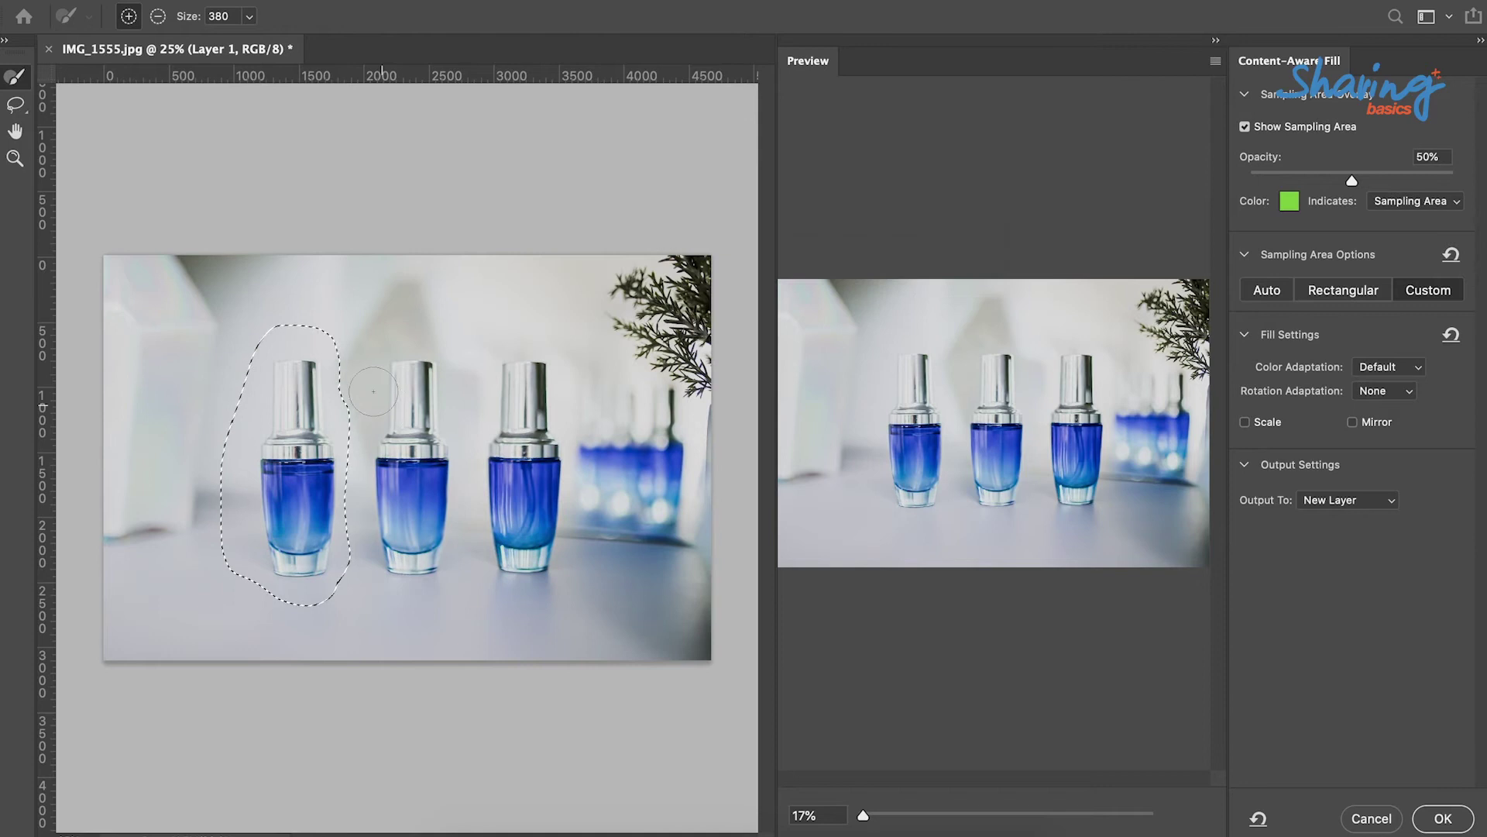
pyautogui.moveTo(367, 377); pyautogui.dragTo(330, 302)
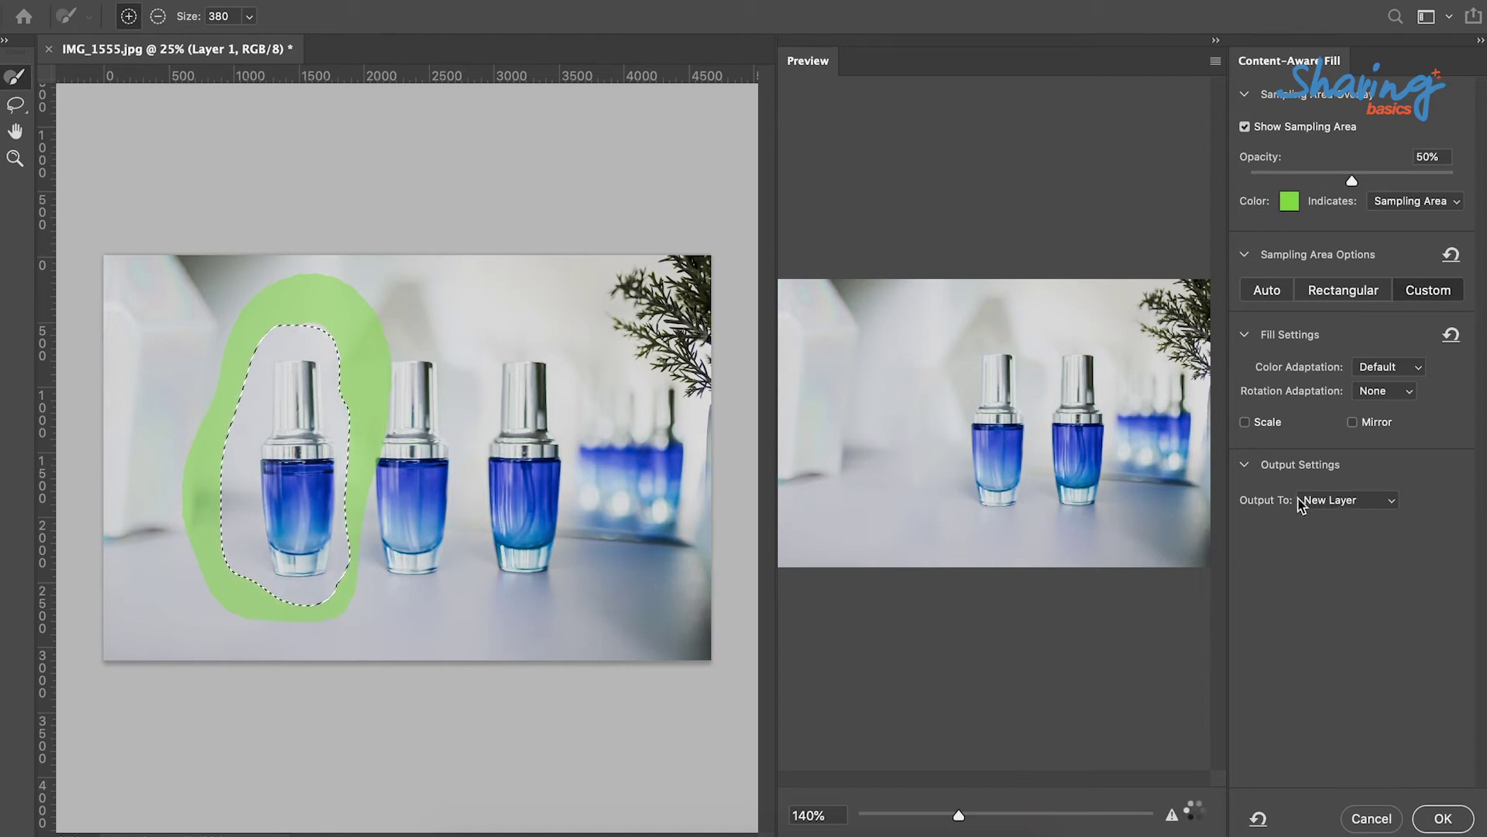
# Apply the content-aware fill with its output kept as New Layer, and clear the selection.
pyautogui.click(1373, 505)
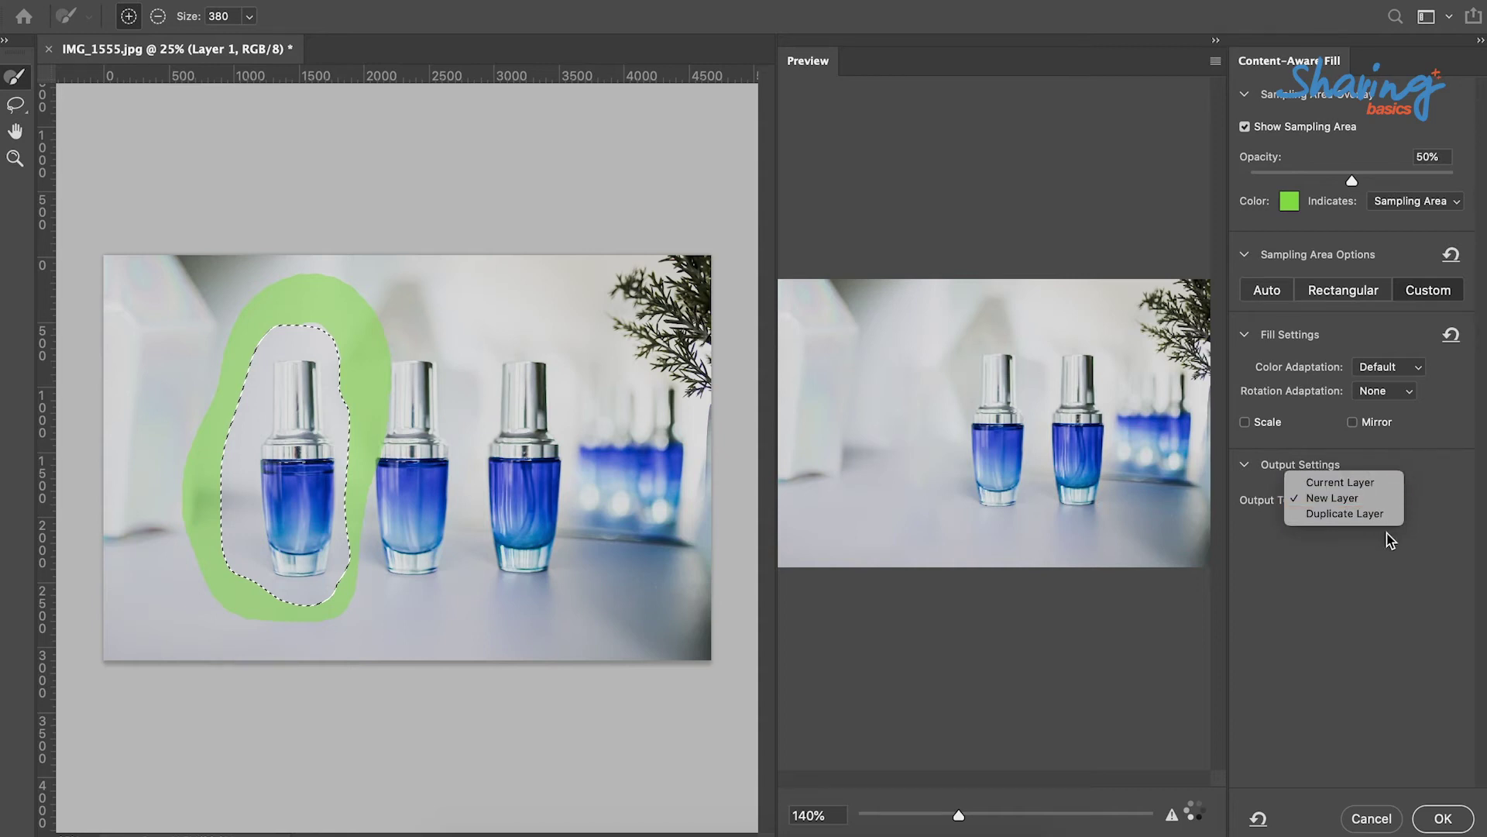
pyautogui.click(1364, 502)
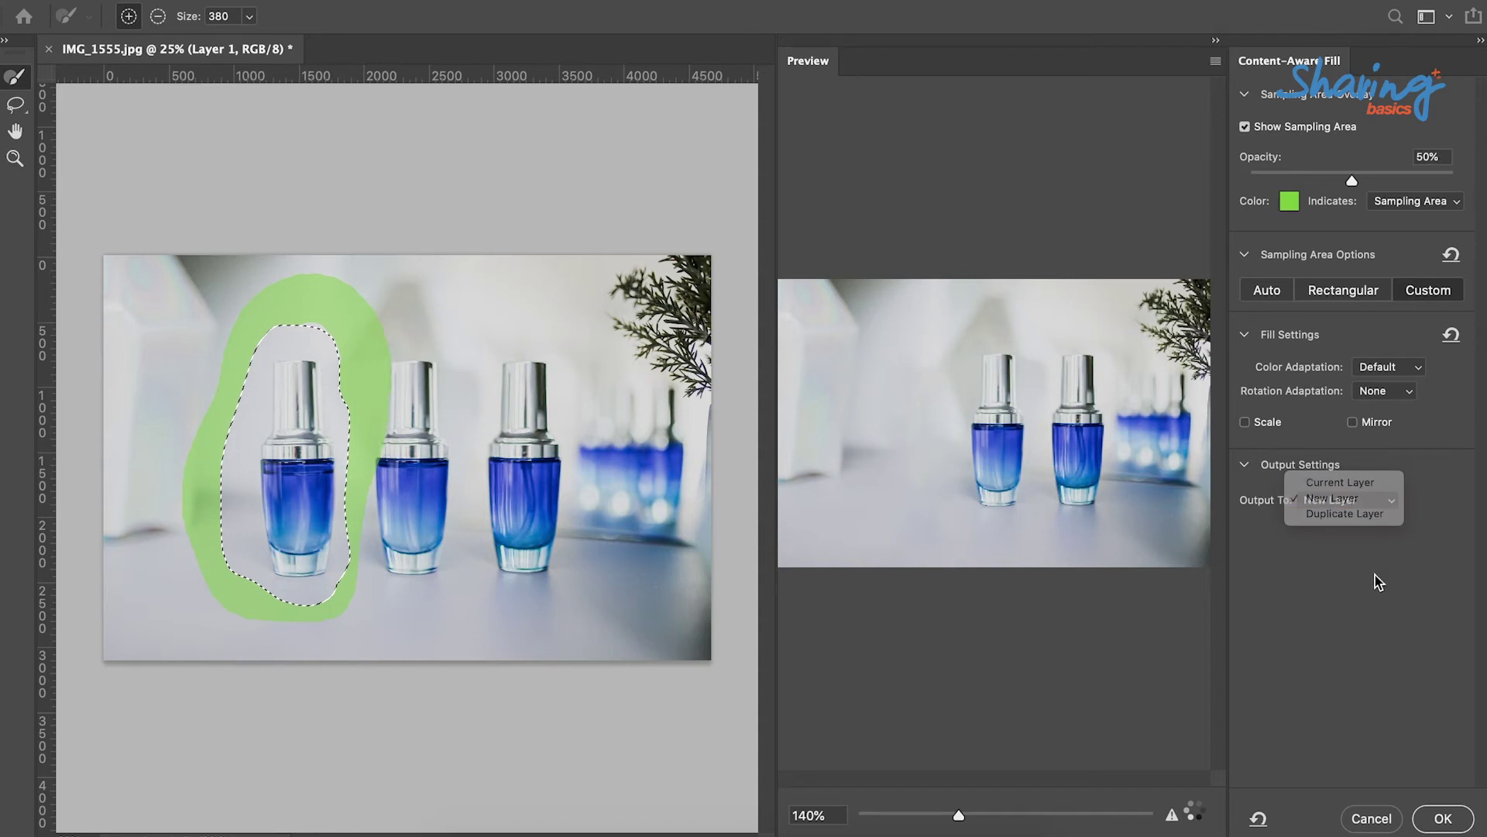
pyautogui.click(1442, 818)
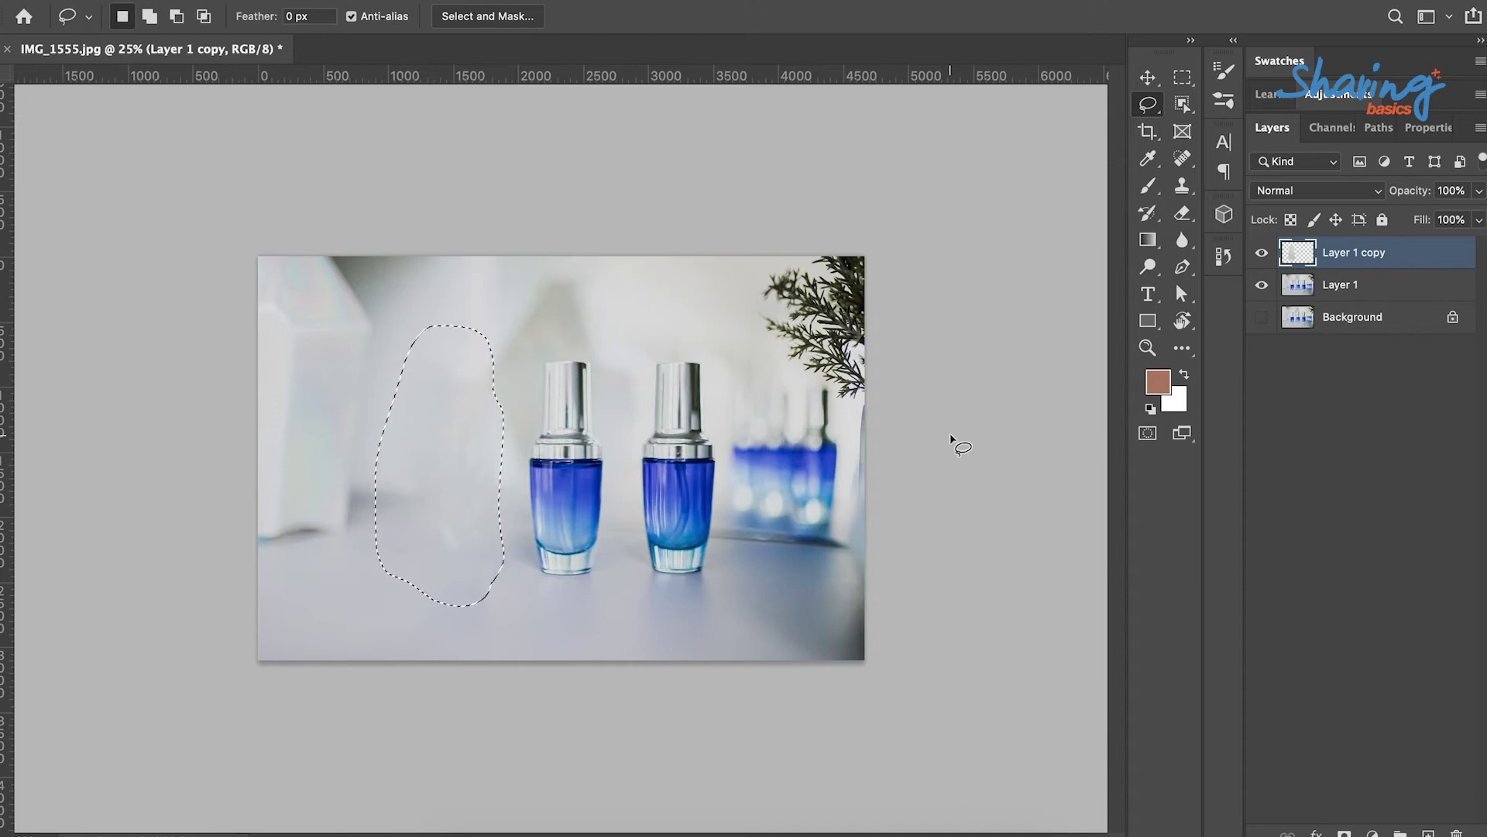
pyautogui.hotkey('ctrl', 'd')
# Toggle the visibility of Layer 1 copy repeatedly to compare the image before and after the bottle removal.
pyautogui.click(1263, 253)
pyautogui.click(1263, 253)
pyautogui.click(1264, 253)
pyautogui.click(1263, 253)
pyautogui.click(1263, 253)
pyautogui.click(1264, 253)
pyautogui.click(1264, 254)
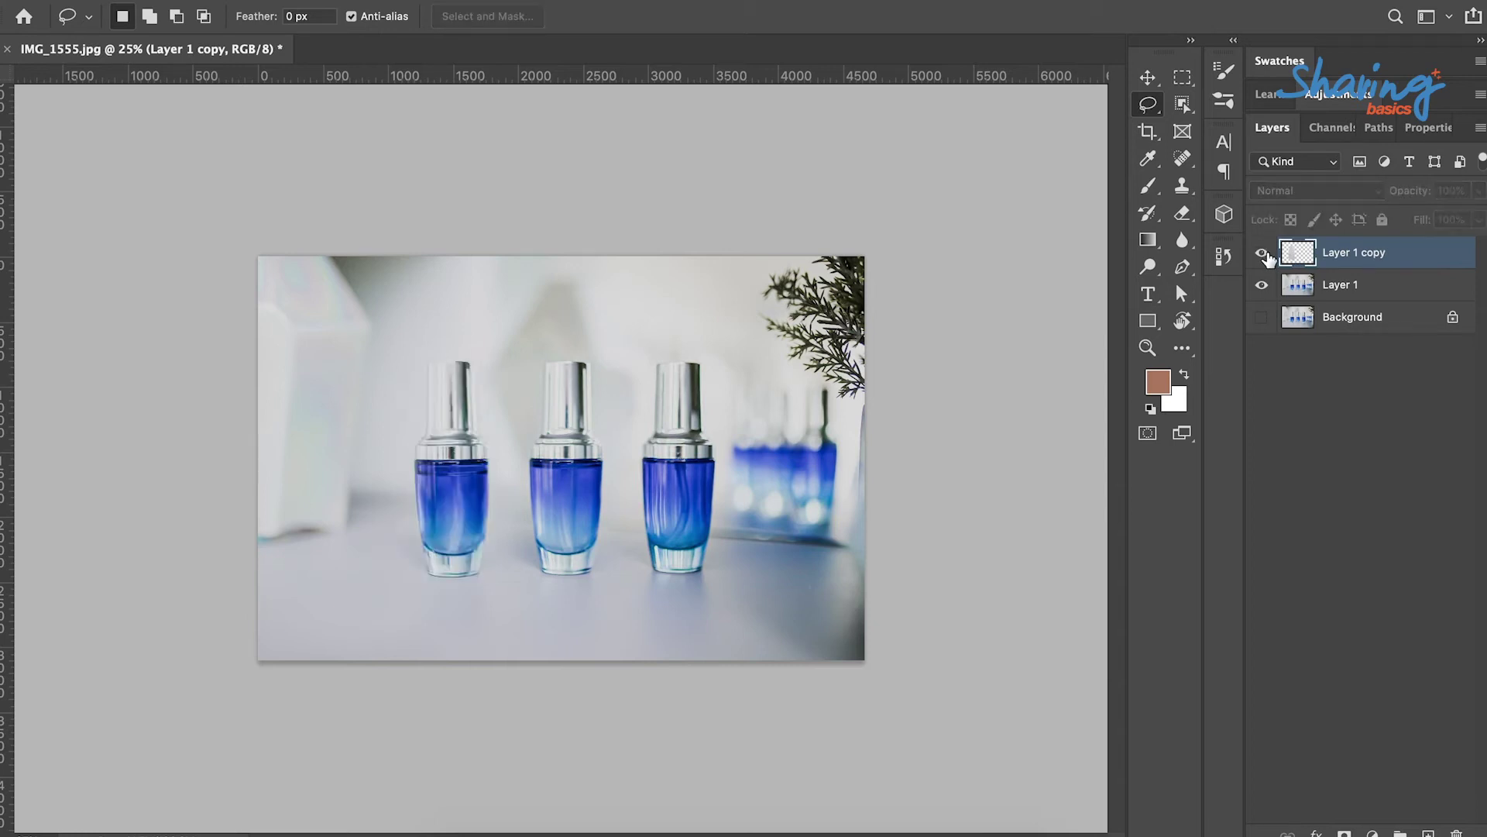
pyautogui.click(1264, 253)
pyautogui.click(1263, 254)
pyautogui.click(1263, 253)
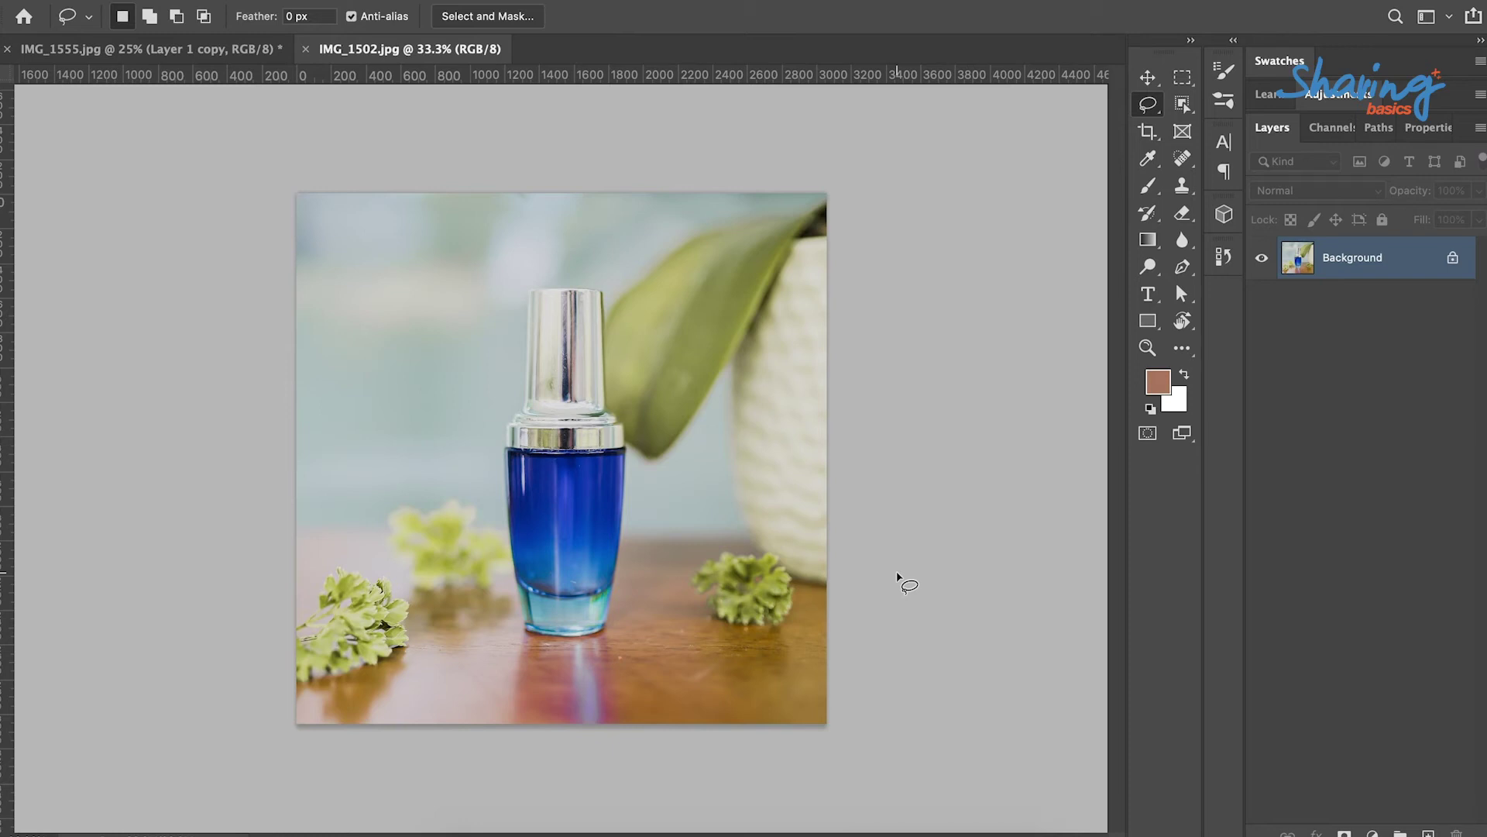
# Duplicate the Background layer of the bottle photo and start a Warp transform on the copy.
pyautogui.hotkey('ctrl', 'j')
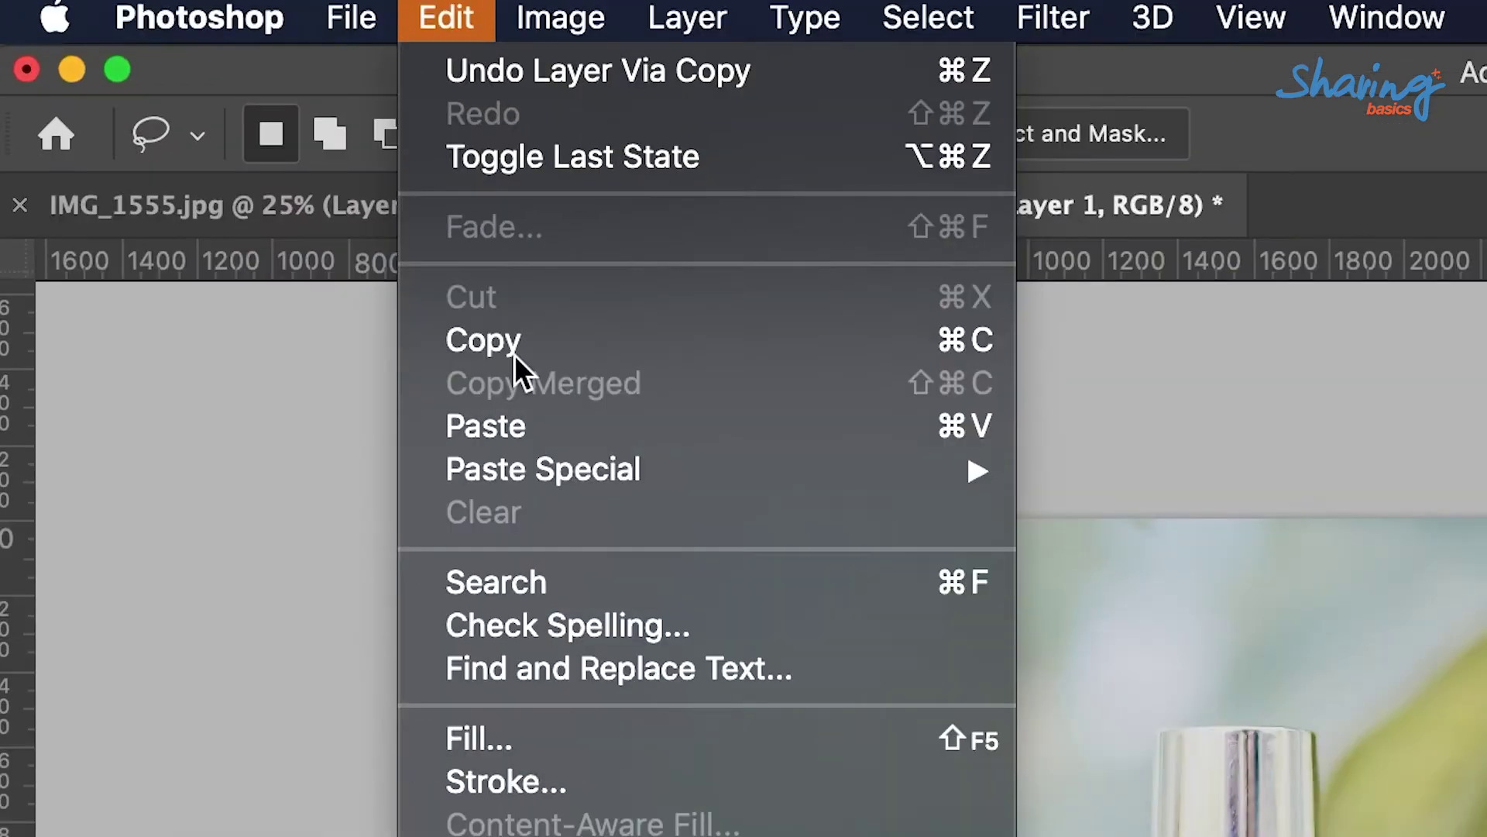
pyautogui.moveTo(929, 146)
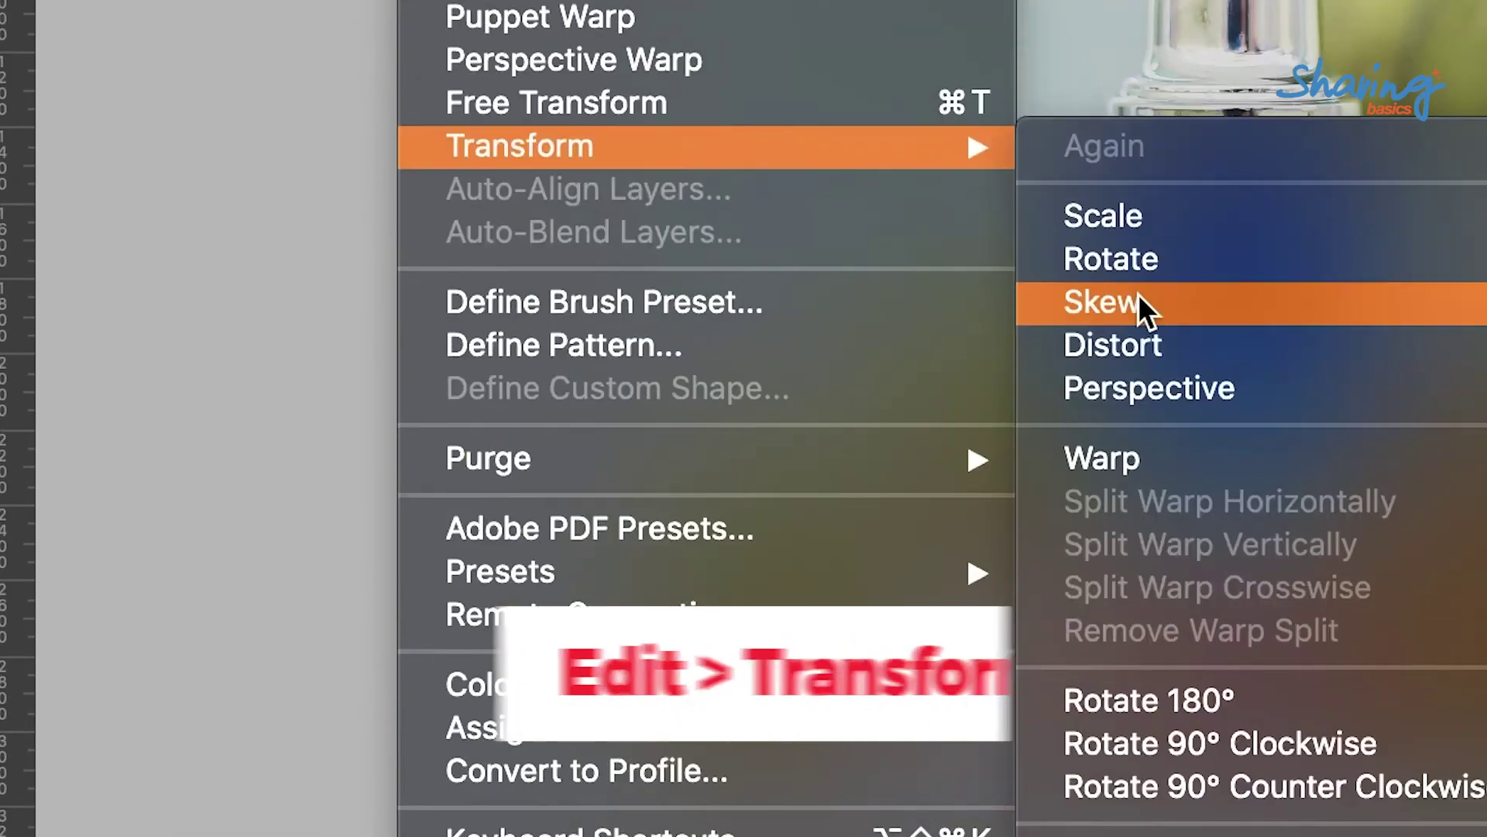
pyautogui.click(1126, 471)
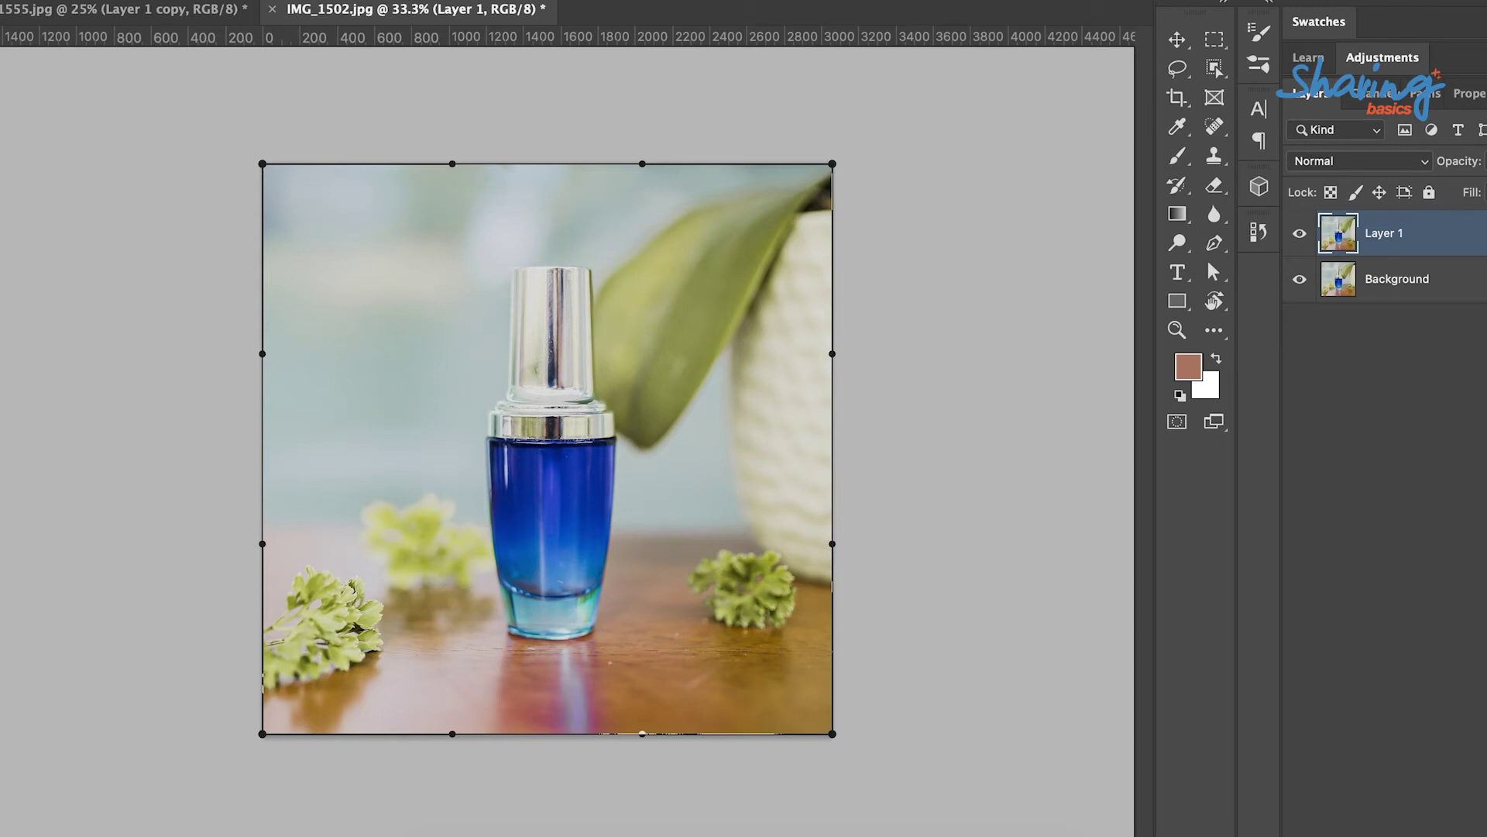
# Try a custom warp grid of 4 columns and 2 rows, and return the grid to Default.
pyautogui.click(393, 2)
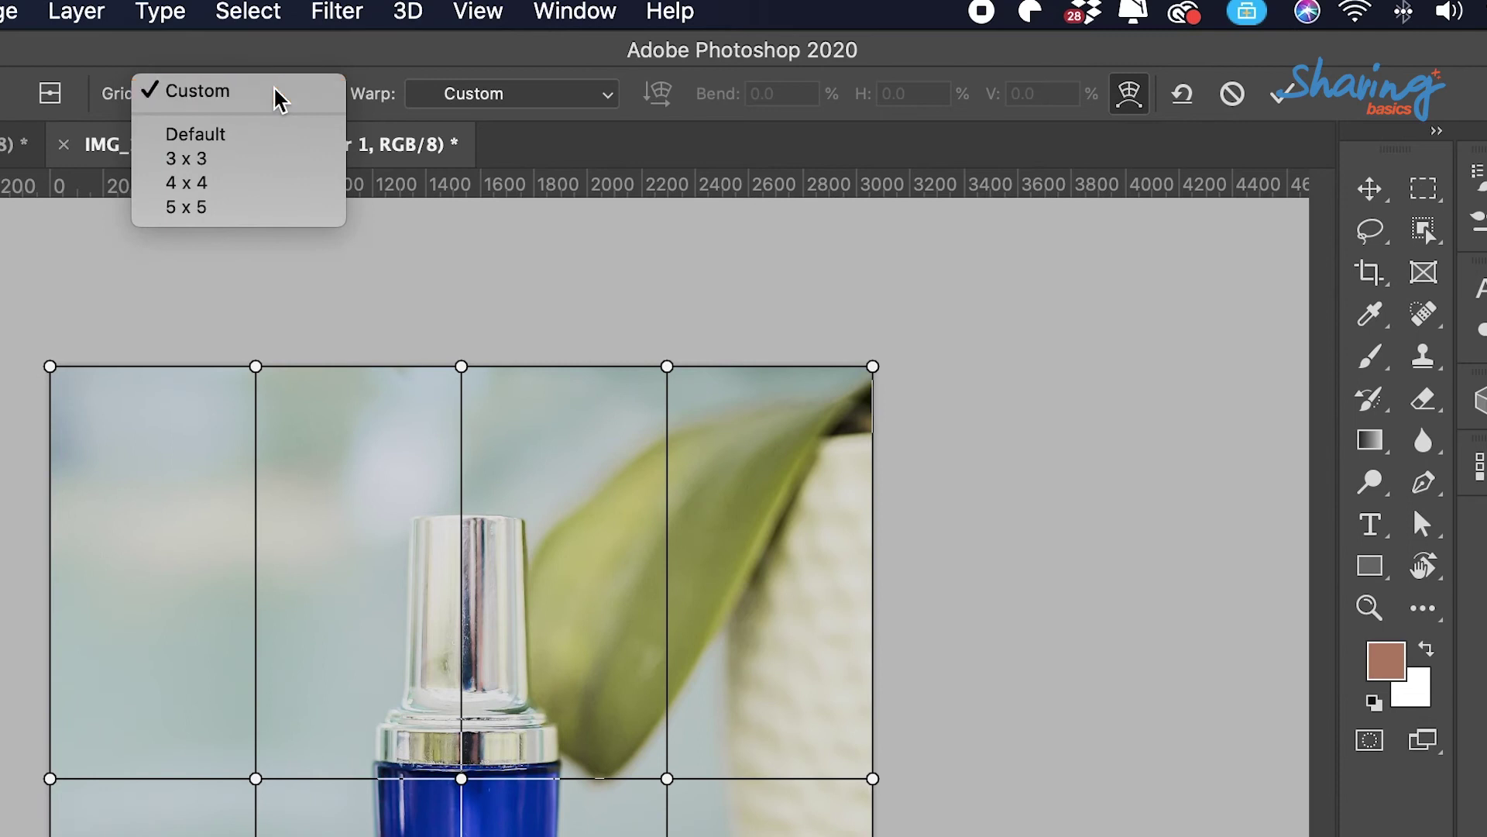
pyautogui.click(279, 99)
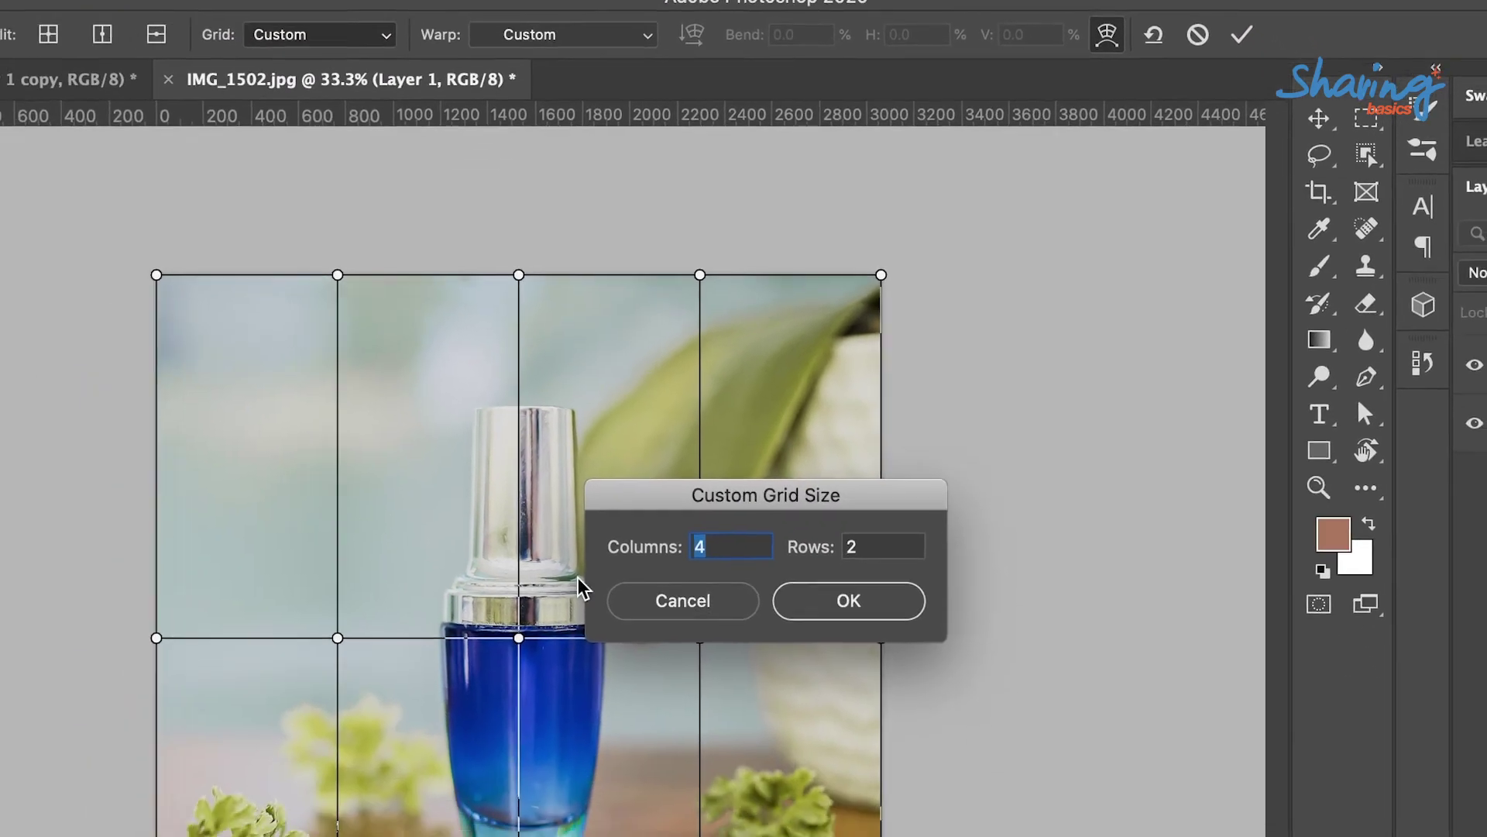
pyautogui.click(836, 736)
pyautogui.click(432, 0)
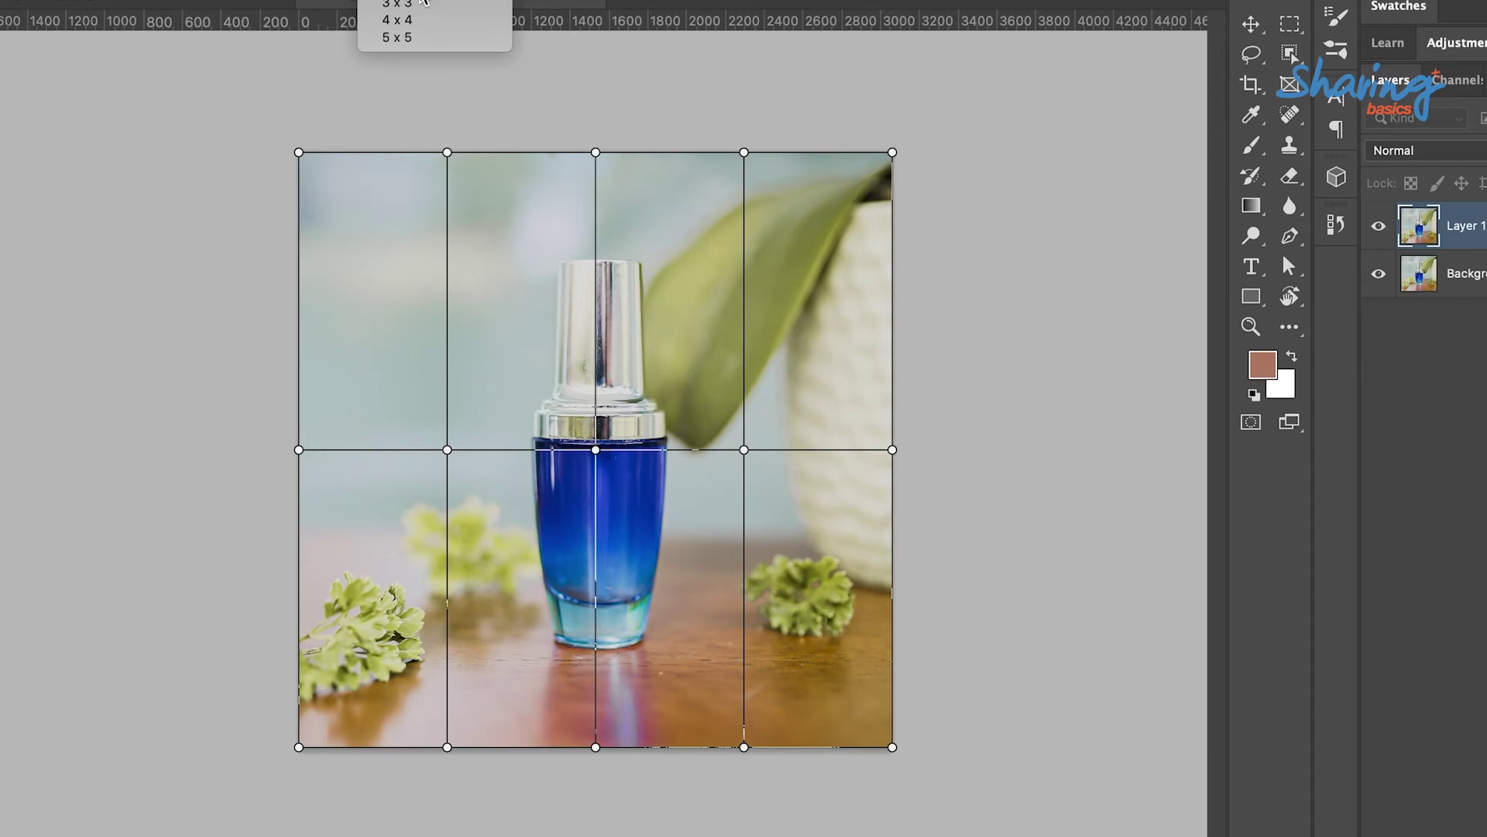
pyautogui.click(411, 0)
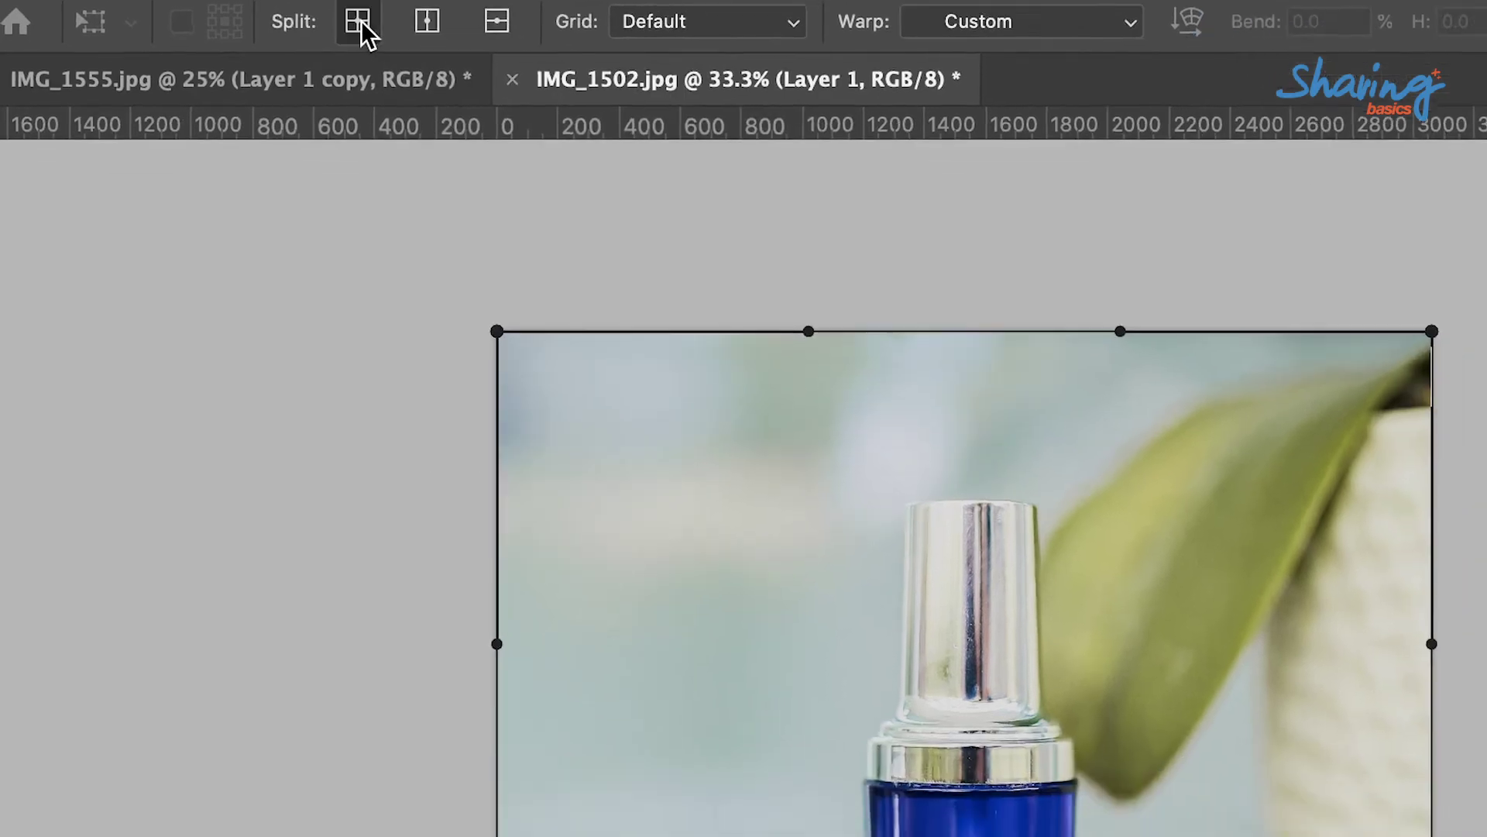
# Split the warp crosswise at both sides of the bottle's shoulder and add a horizontal split slightly lower across the blue body.
pyautogui.click(358, 21)
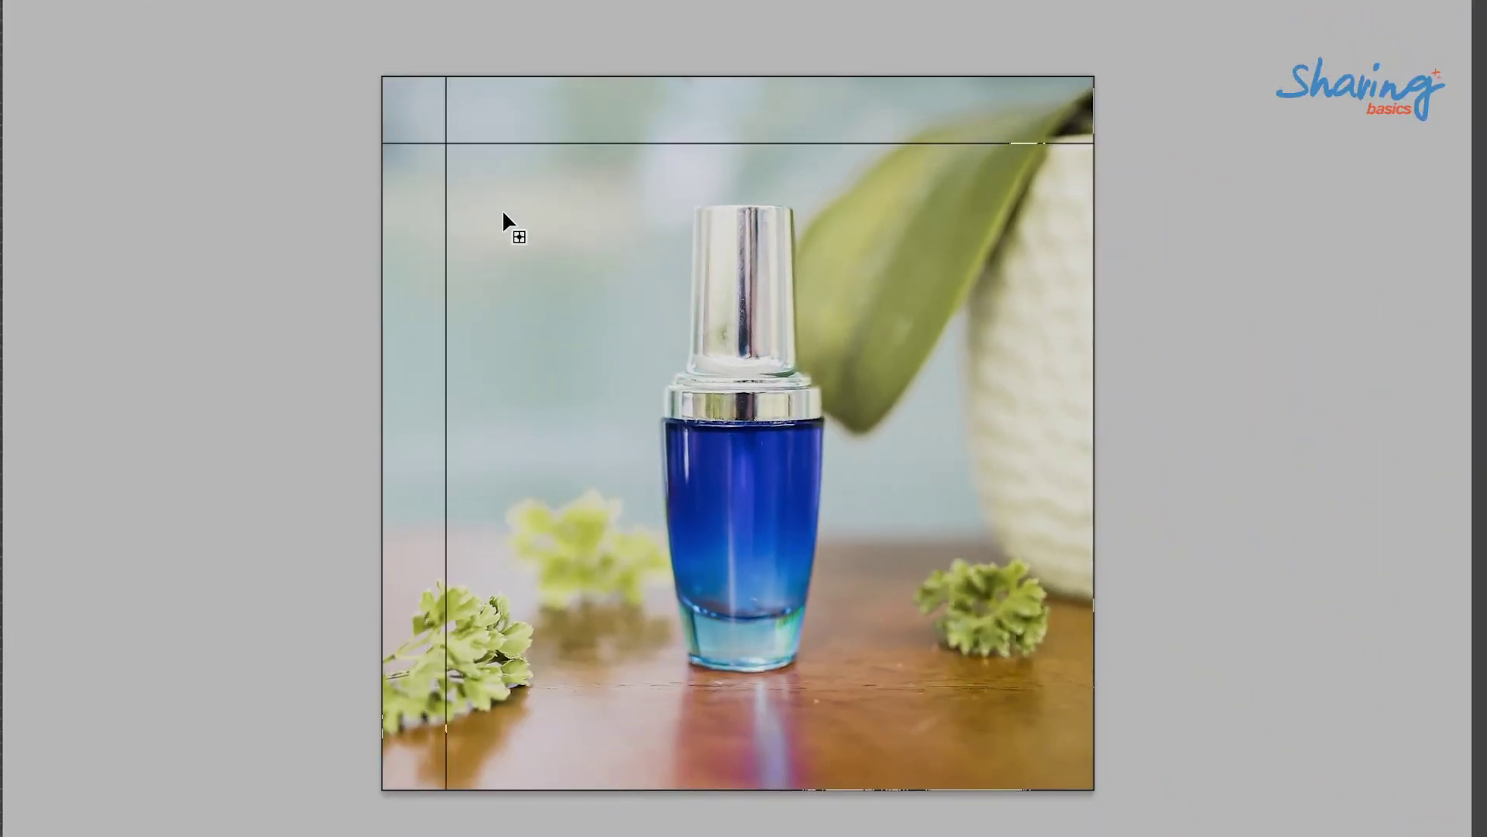
pyautogui.click(665, 420)
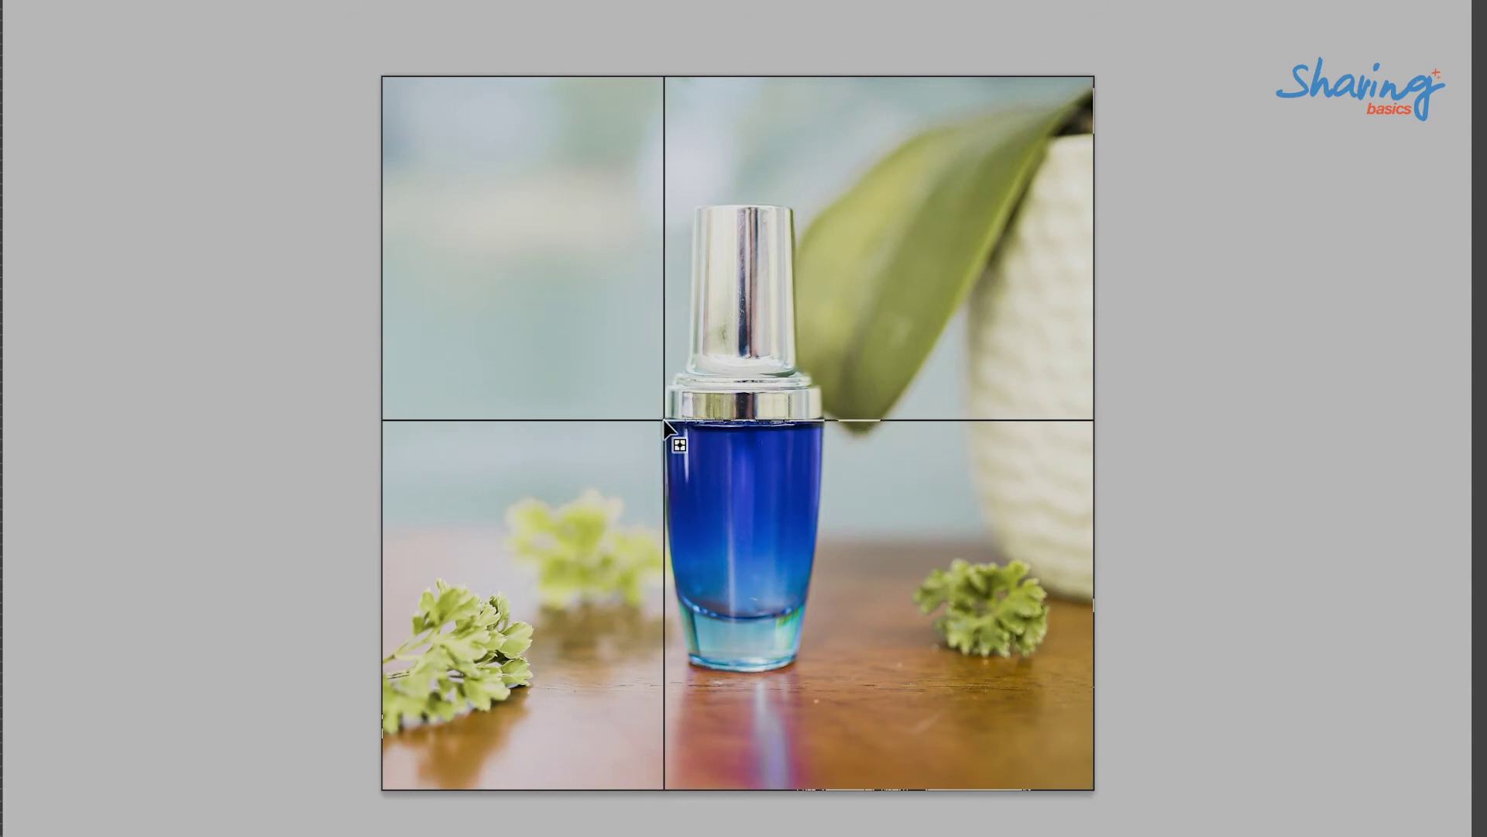
pyautogui.click(826, 422)
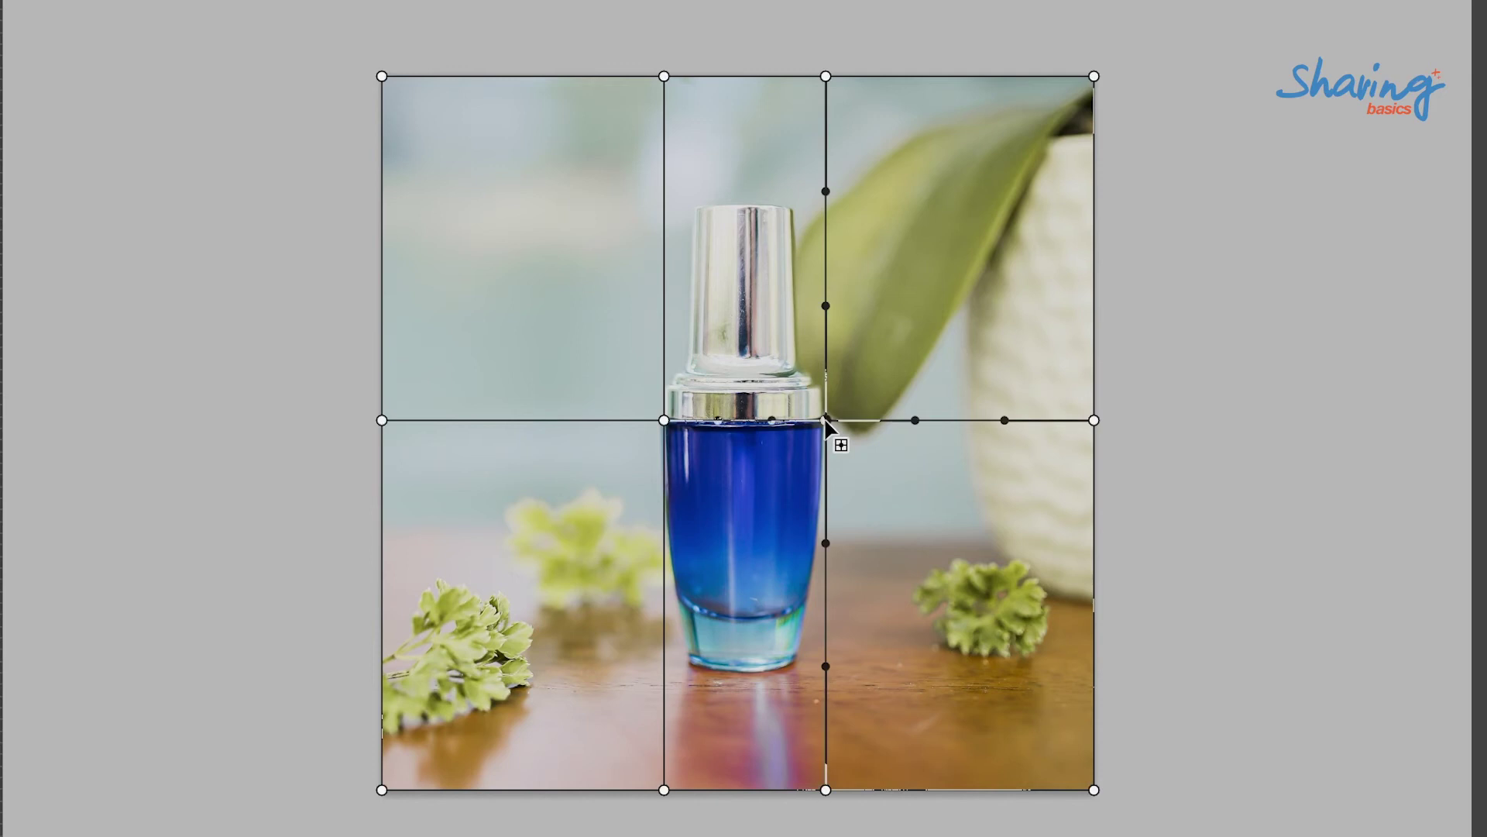
pyautogui.click(826, 481)
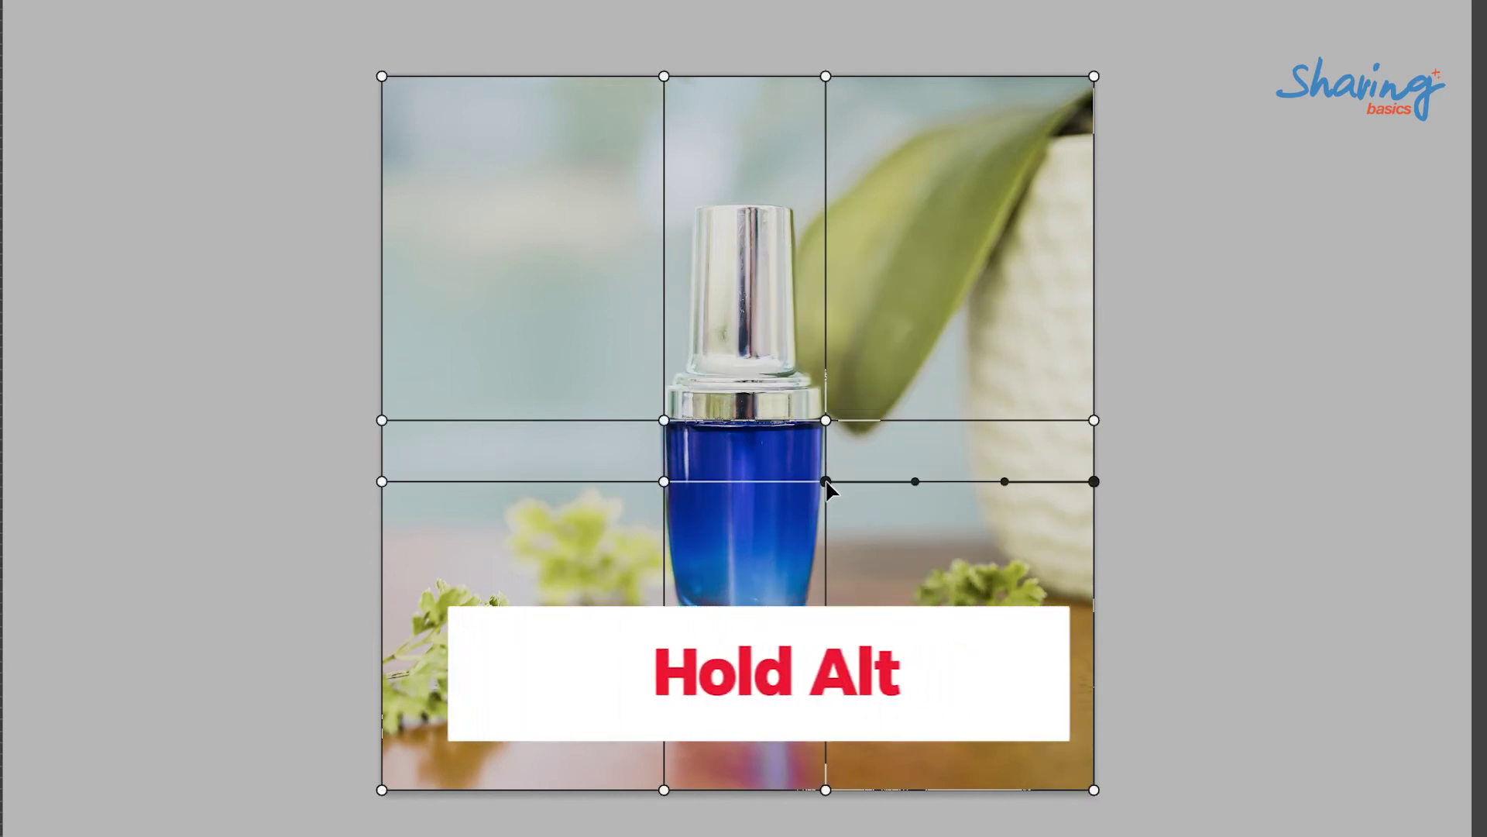
# Raise the warp points on both sides of the bottle's shoulder by equal amounts to stretch the blue body upward.
pyautogui.moveTo(824, 411); pyautogui.dragTo(822, 362)
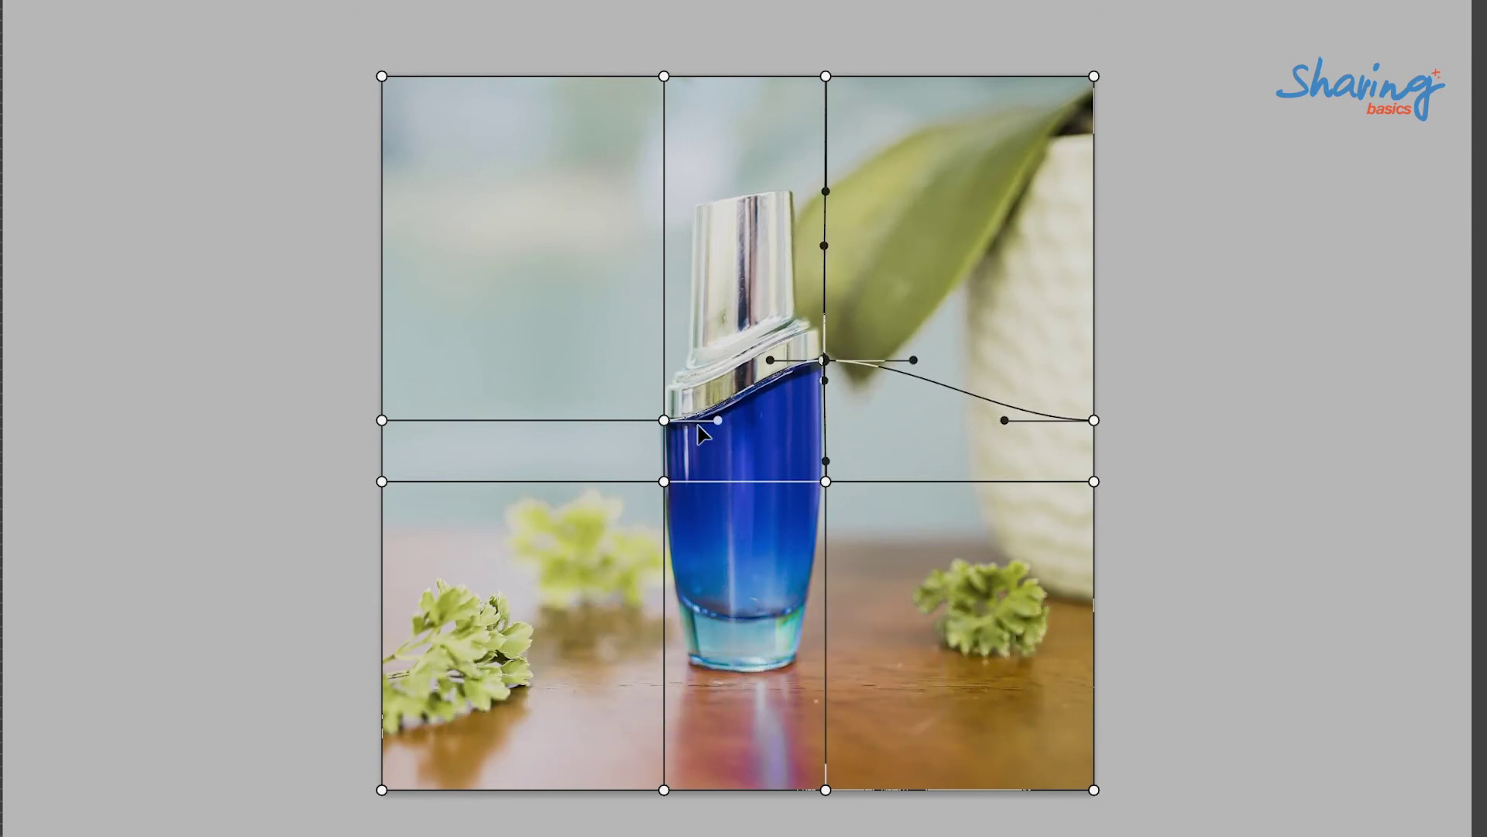
pyautogui.moveTo(664, 420); pyautogui.dragTo(665, 365)
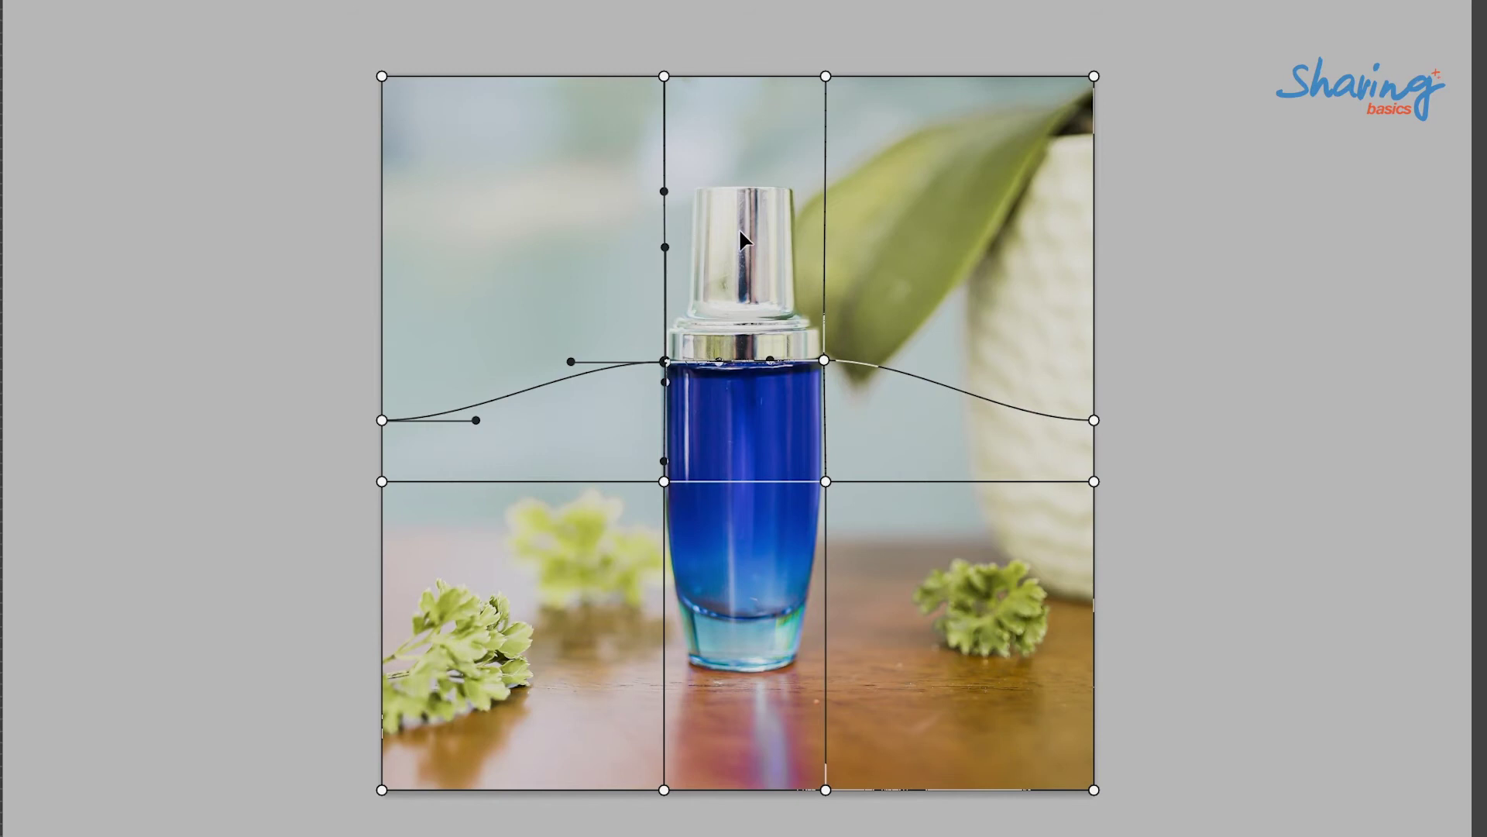
pyautogui.click(664, 76)
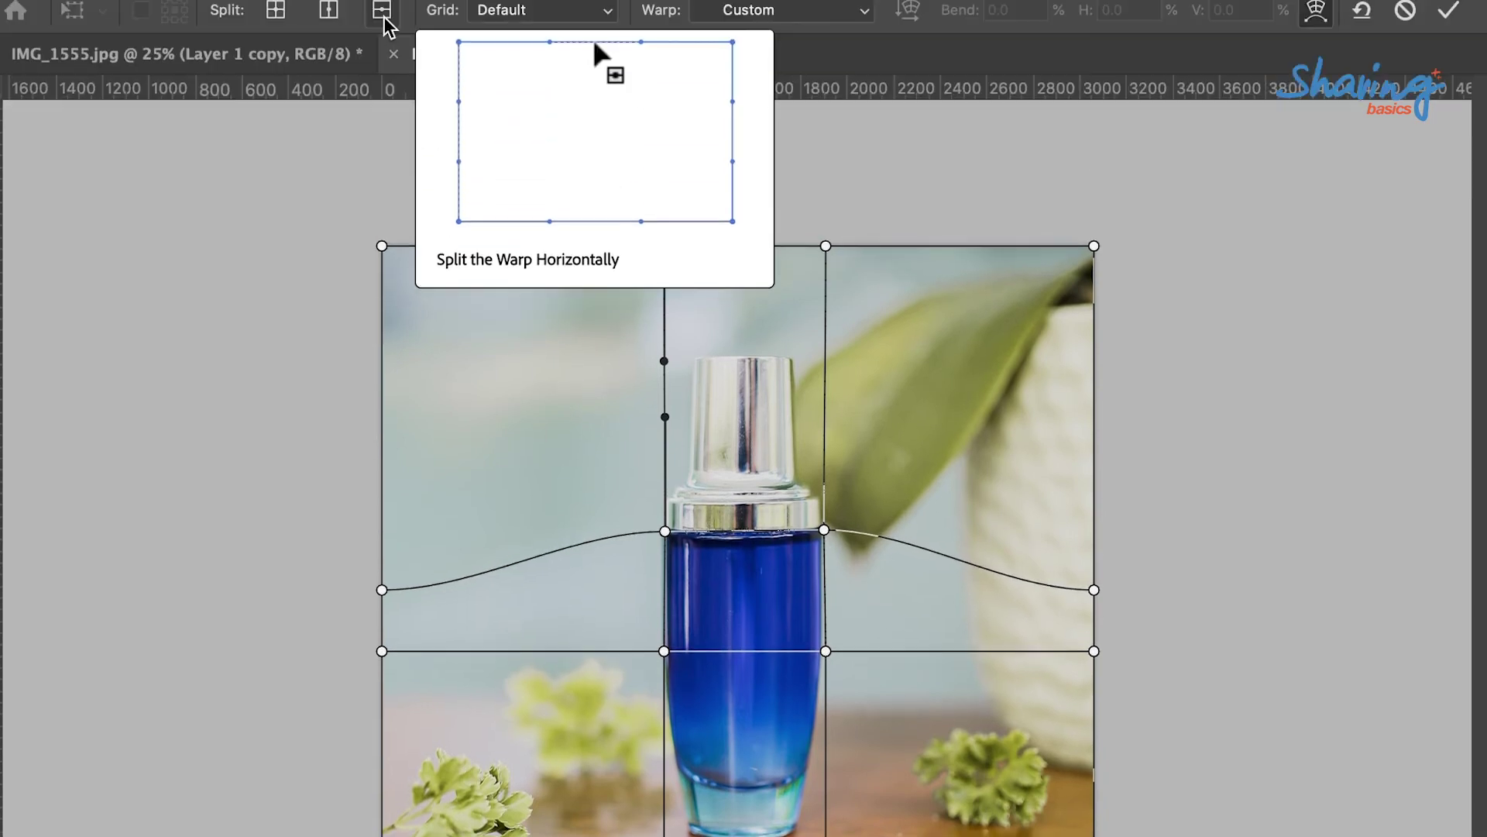
# Add a horizontal warp split level with the top of the silver cap and another across the middle of the cap.
pyautogui.click(382, 11)
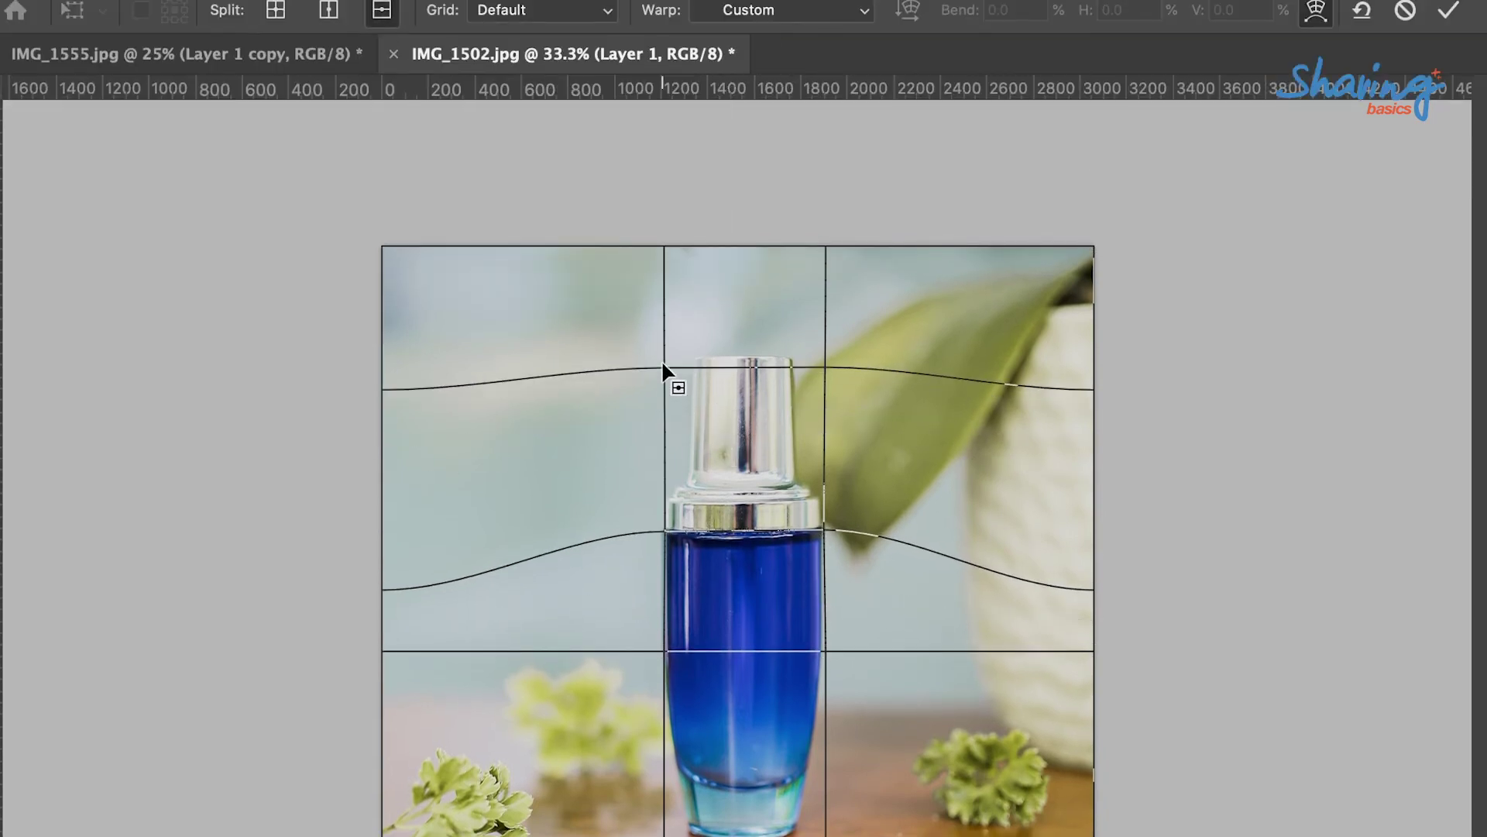
pyautogui.click(663, 357)
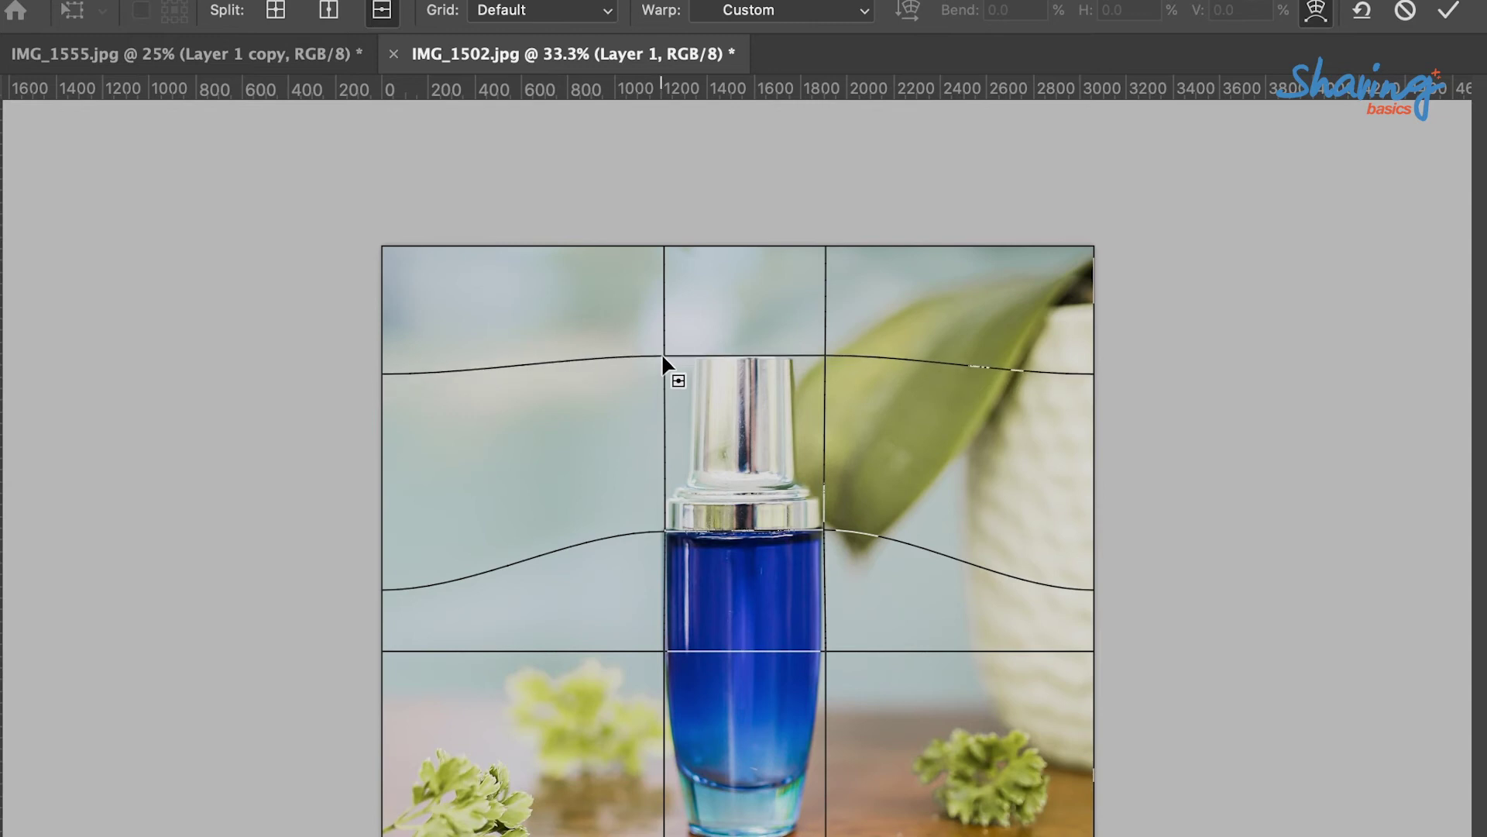
pyautogui.keyDown('alt'); pyautogui.click(662, 428); pyautogui.keyUp('alt')
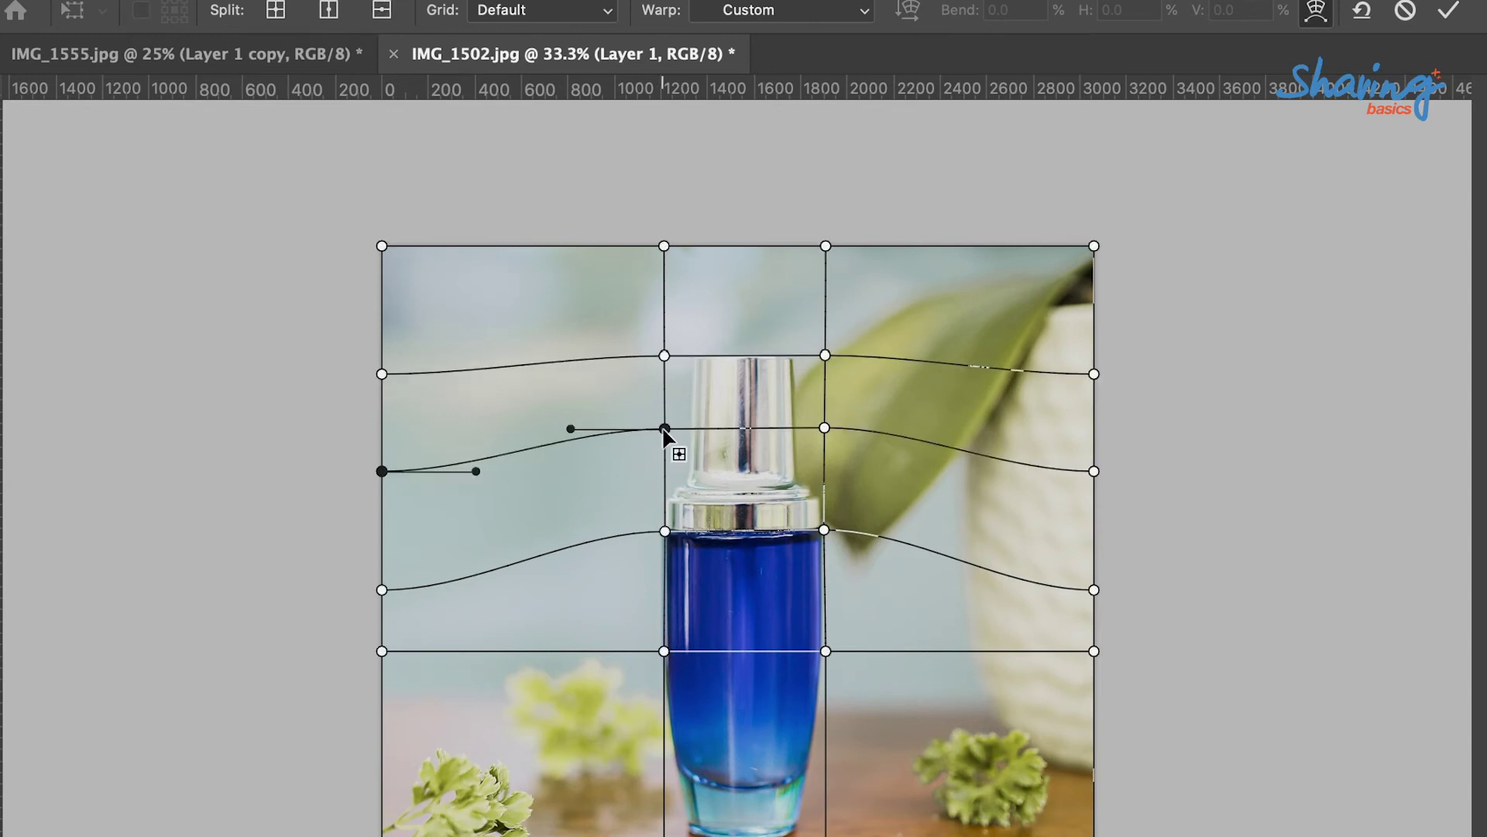
pyautogui.click(824, 428)
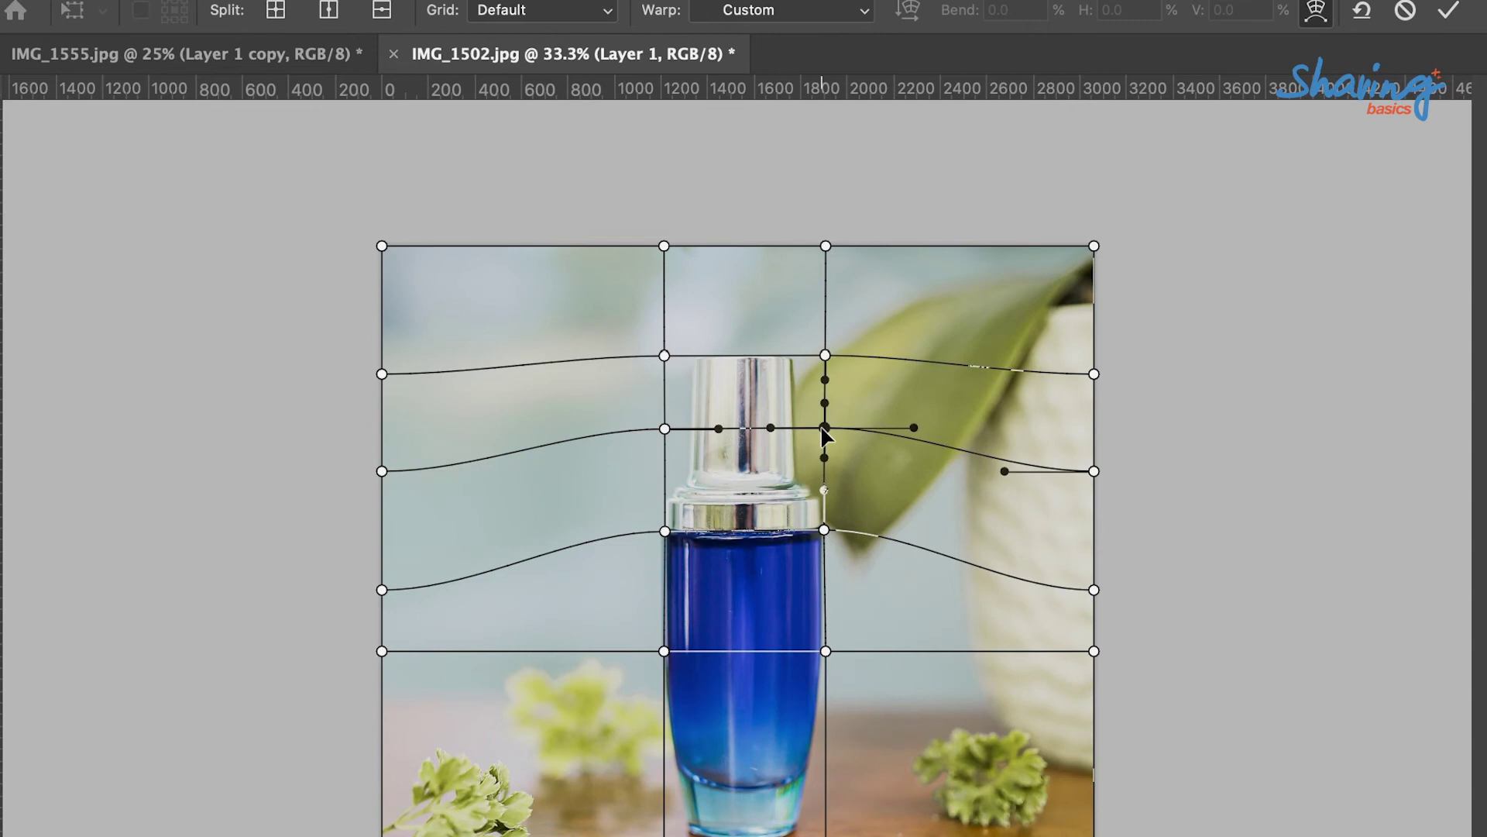
# Lower the warp points on both sides of the cap's top to the same level to shorten the silver cap.
pyautogui.moveTo(824, 428); pyautogui.dragTo(825, 392)
pyautogui.moveTo(664, 355); pyautogui.dragTo(662, 390)
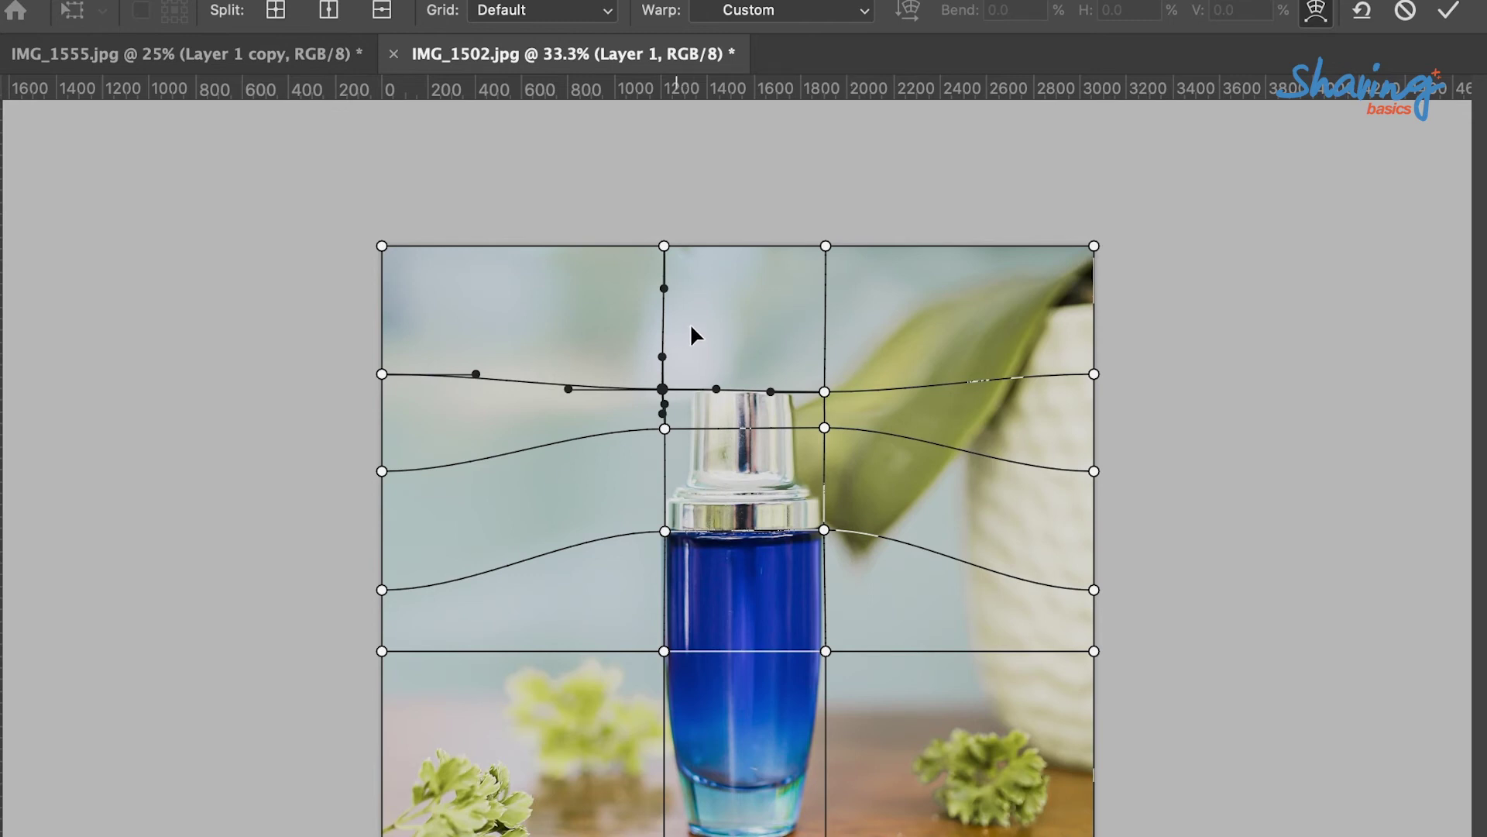
pyautogui.click(824, 391)
pyautogui.moveTo(826, 391); pyautogui.dragTo(826, 389)
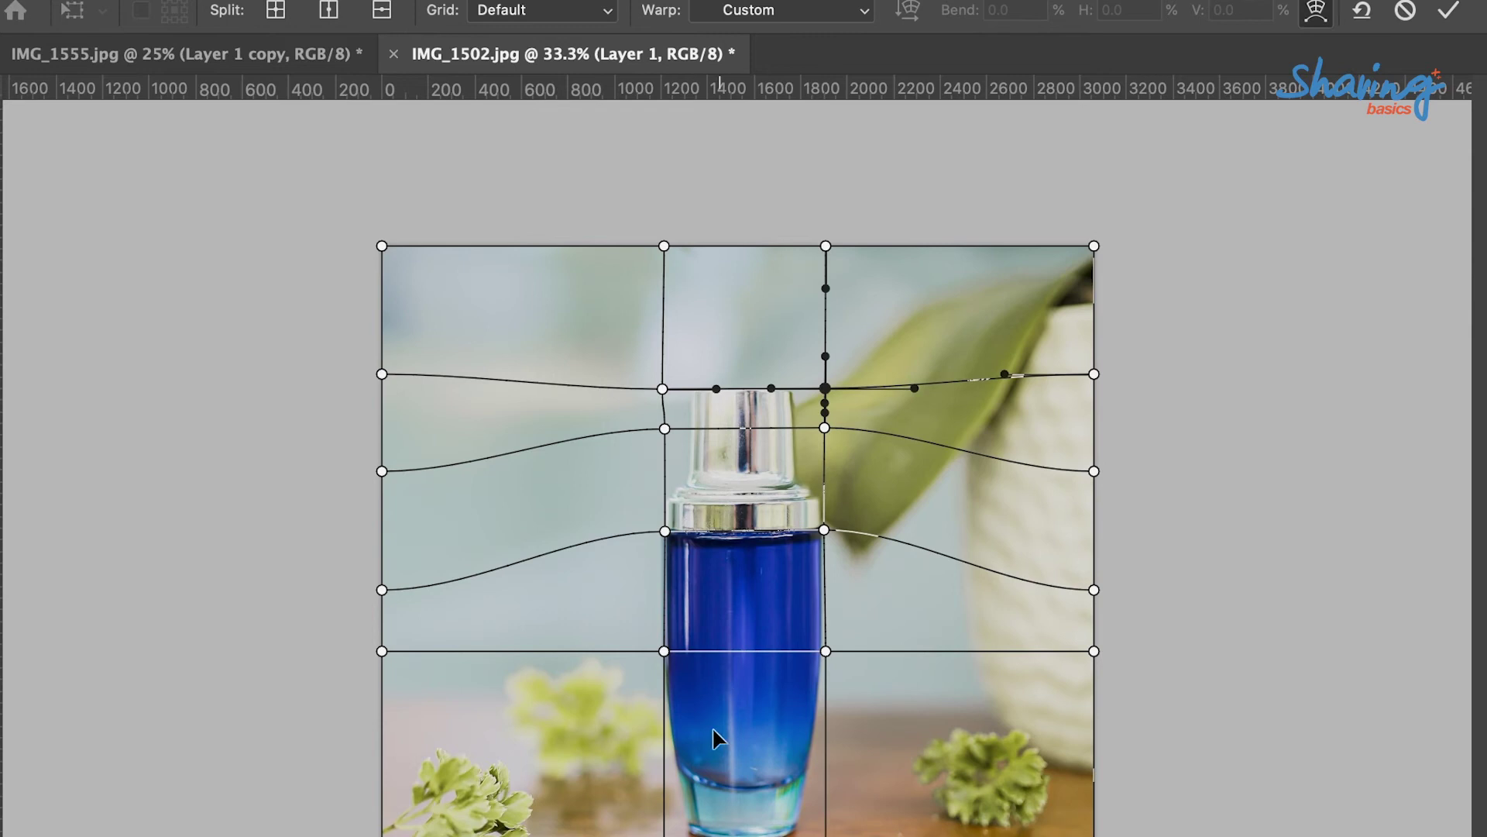
# Apply the warp and toggle the visibility of Layer 1 to compare the reshaped bottle with the original.
pyautogui.click(768, 769)
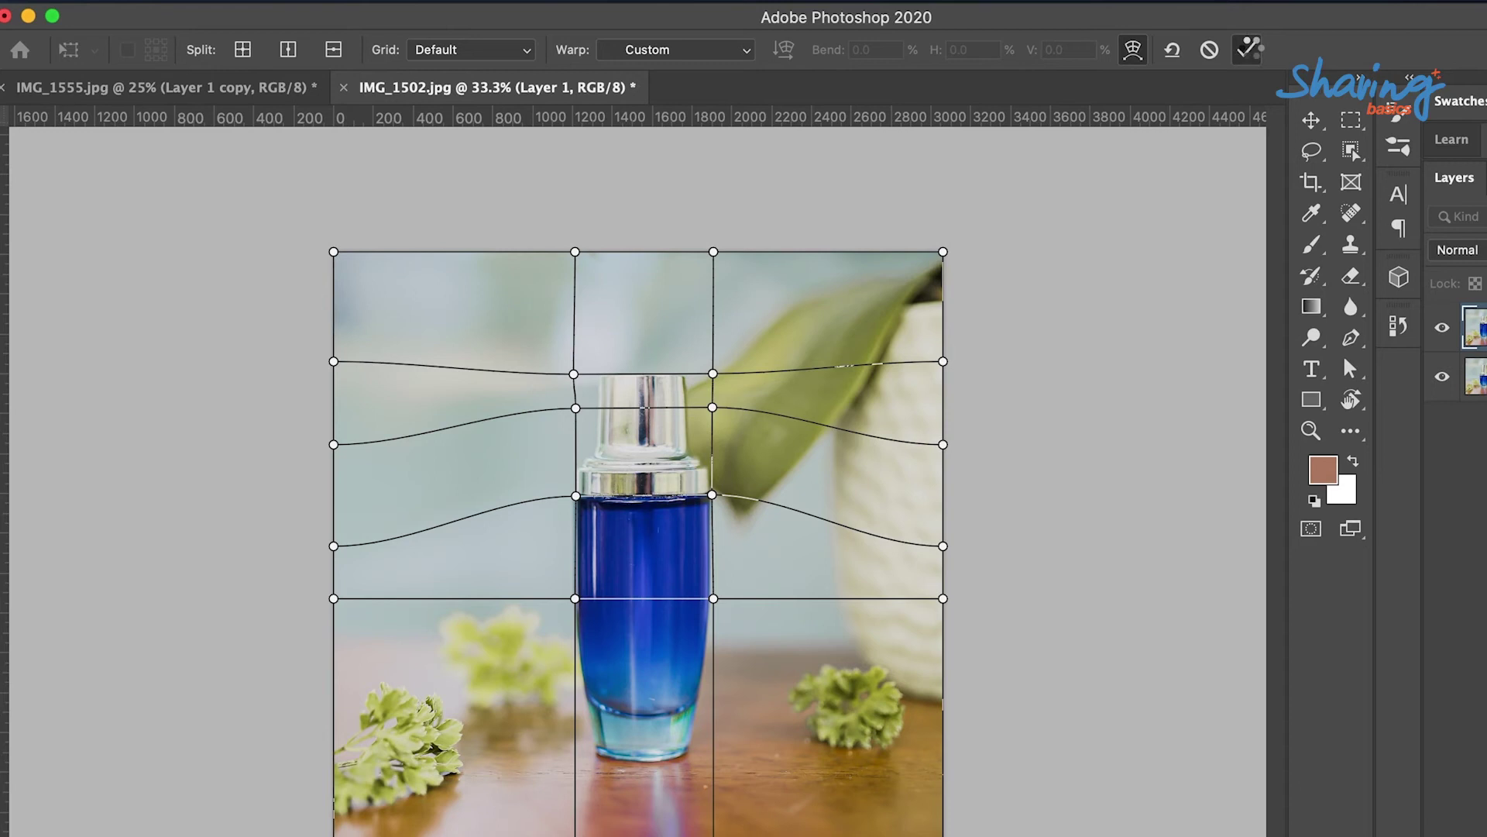
pyautogui.click(1249, 49)
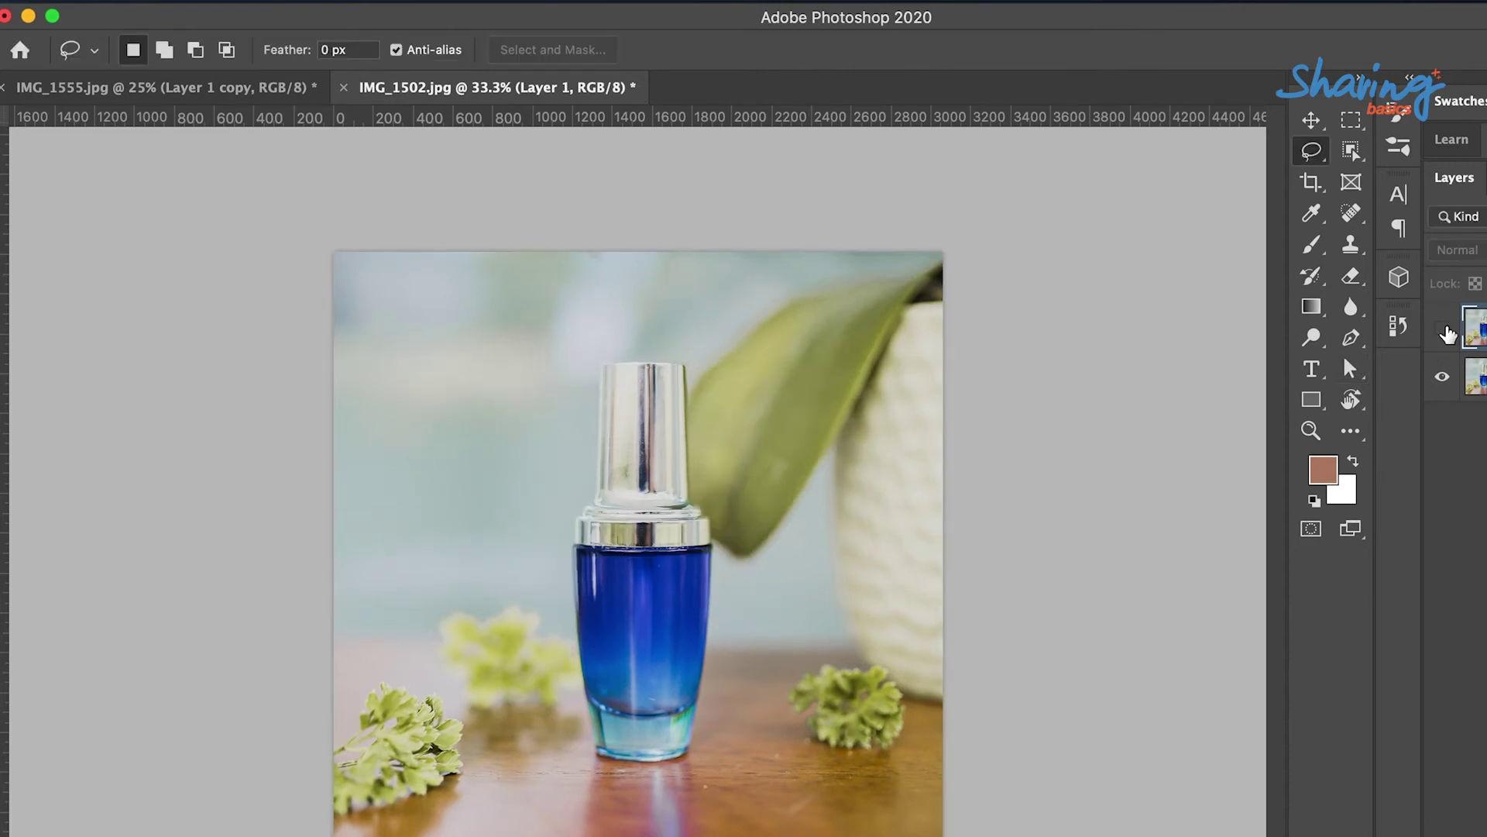
pyautogui.click(1445, 330)
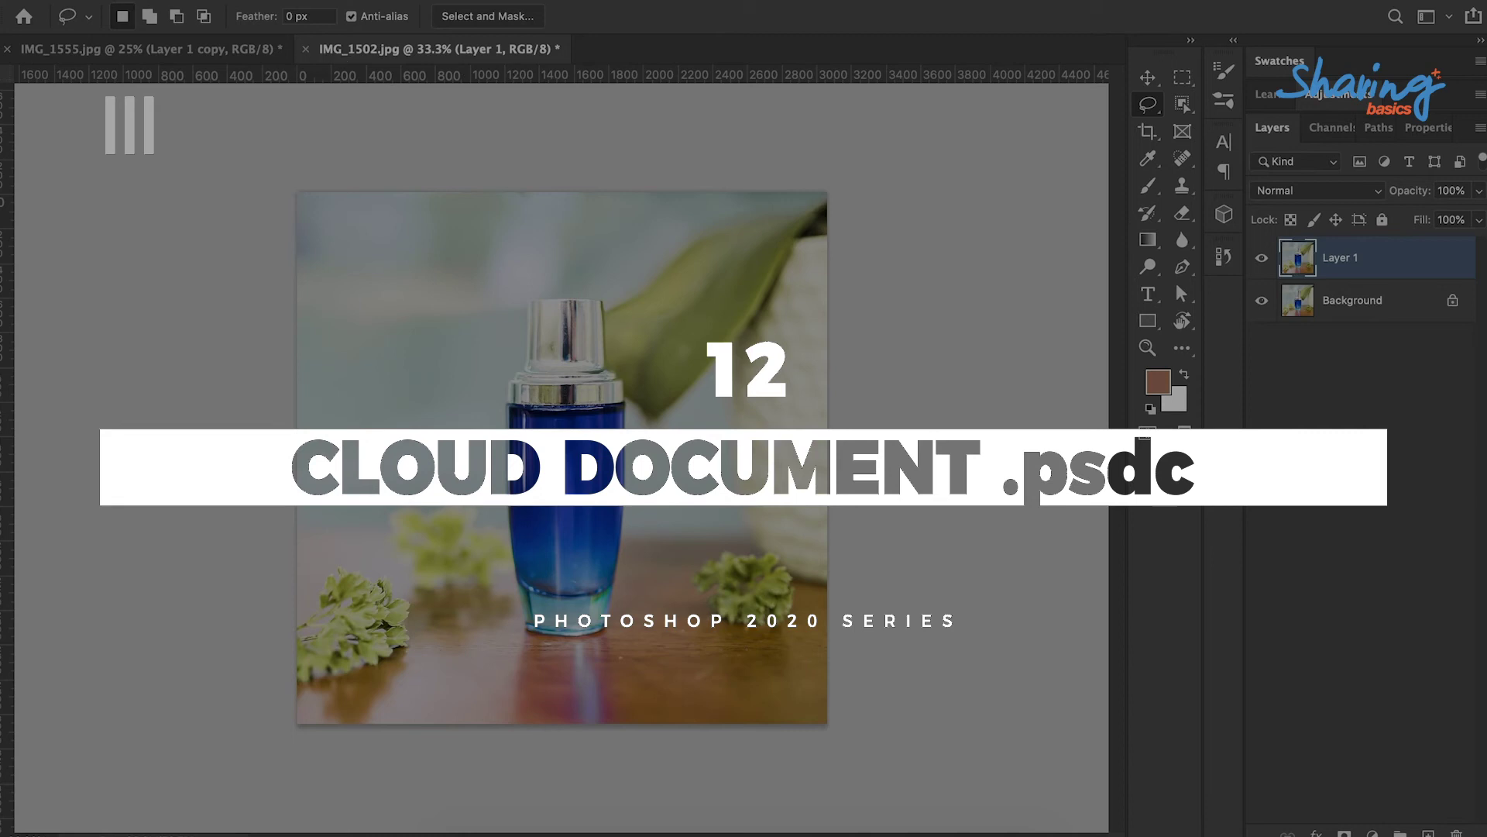
# Save the bottle image to cloud documents under the name Product-03.
pyautogui.click(159, 1)
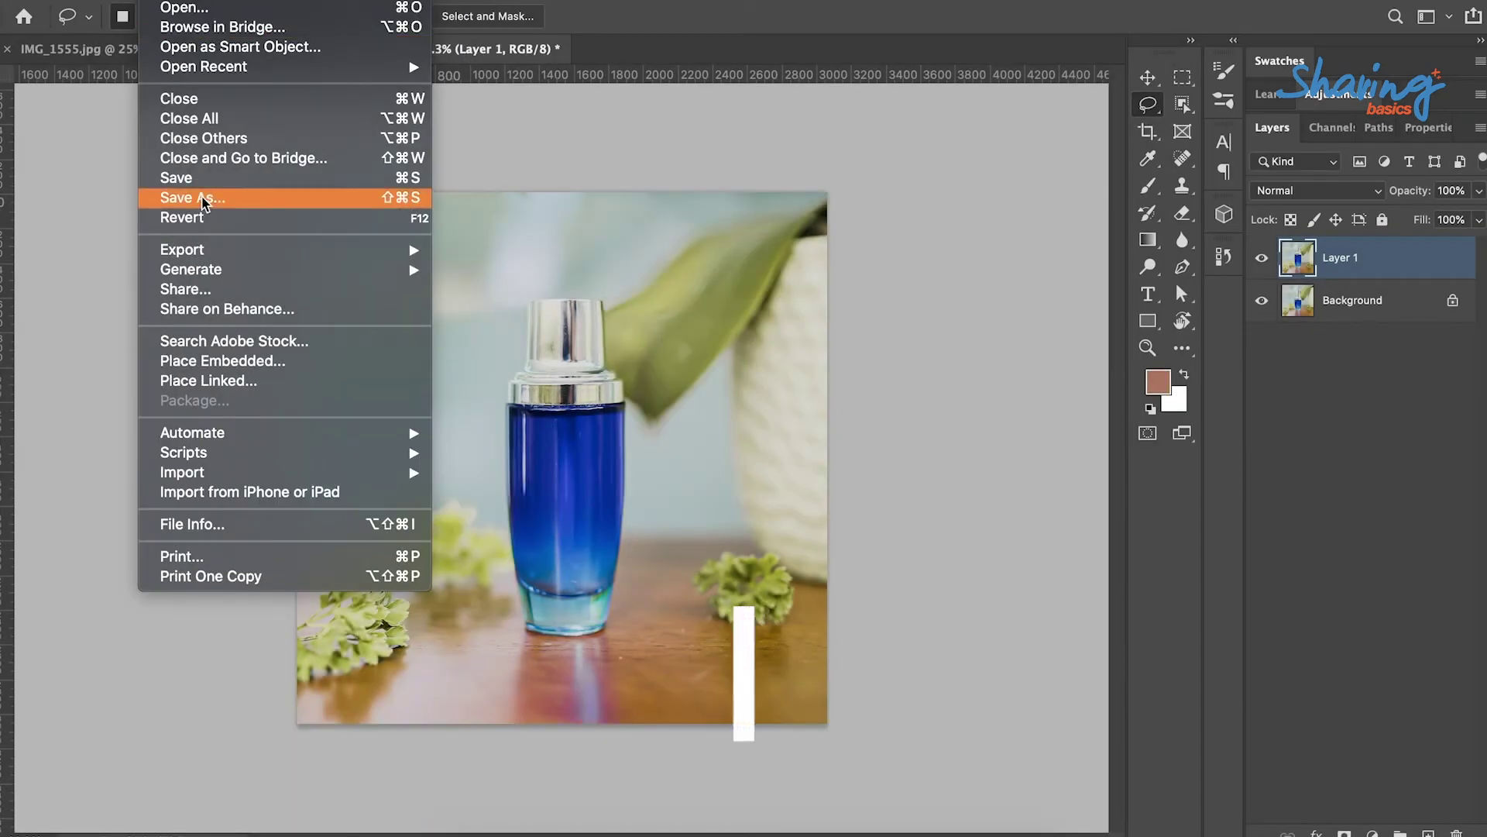
pyautogui.click(200, 197)
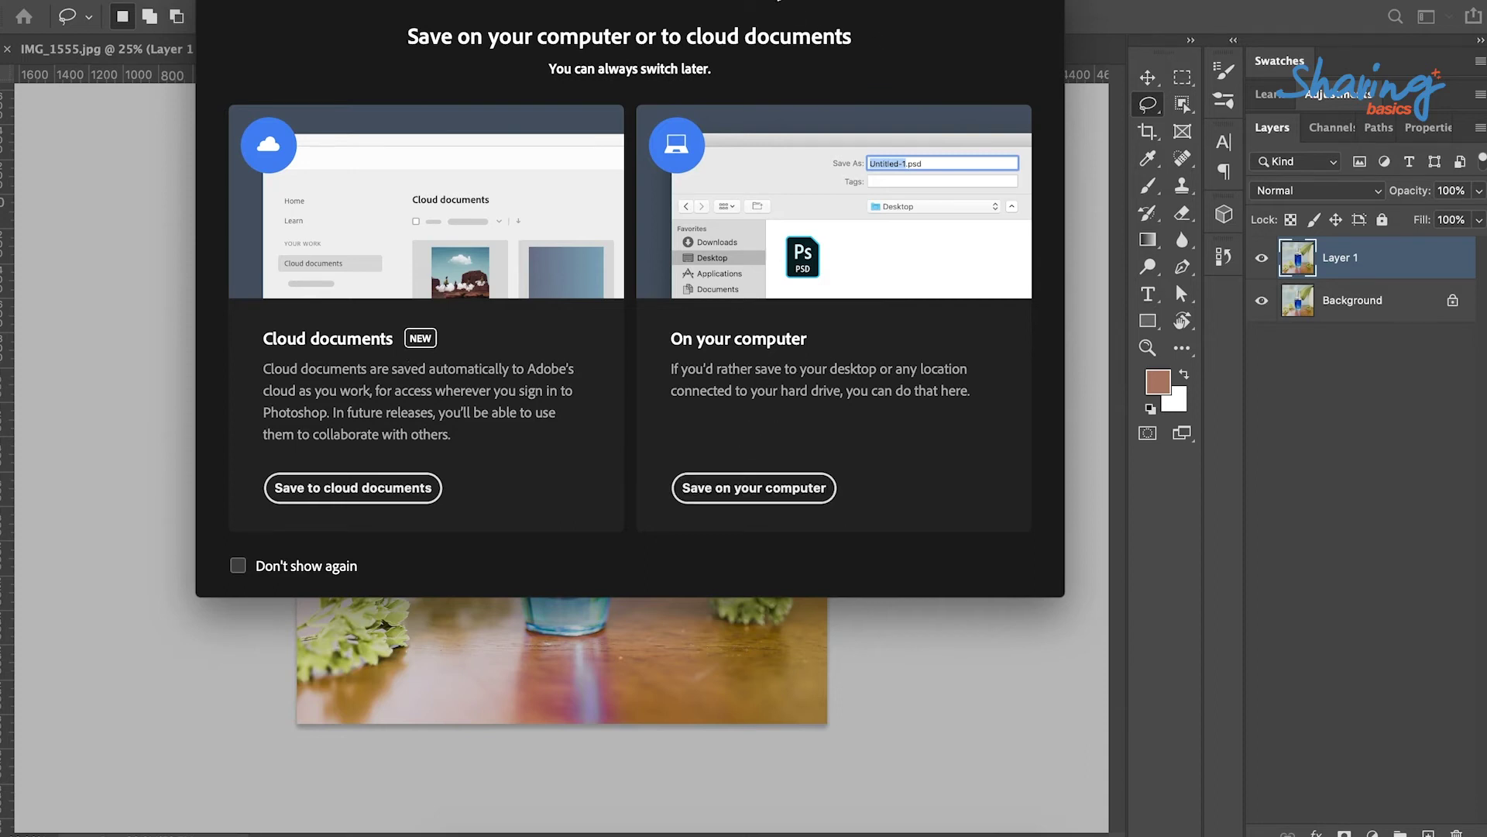
pyautogui.moveTo(771, 1); pyautogui.dragTo(835, 63)
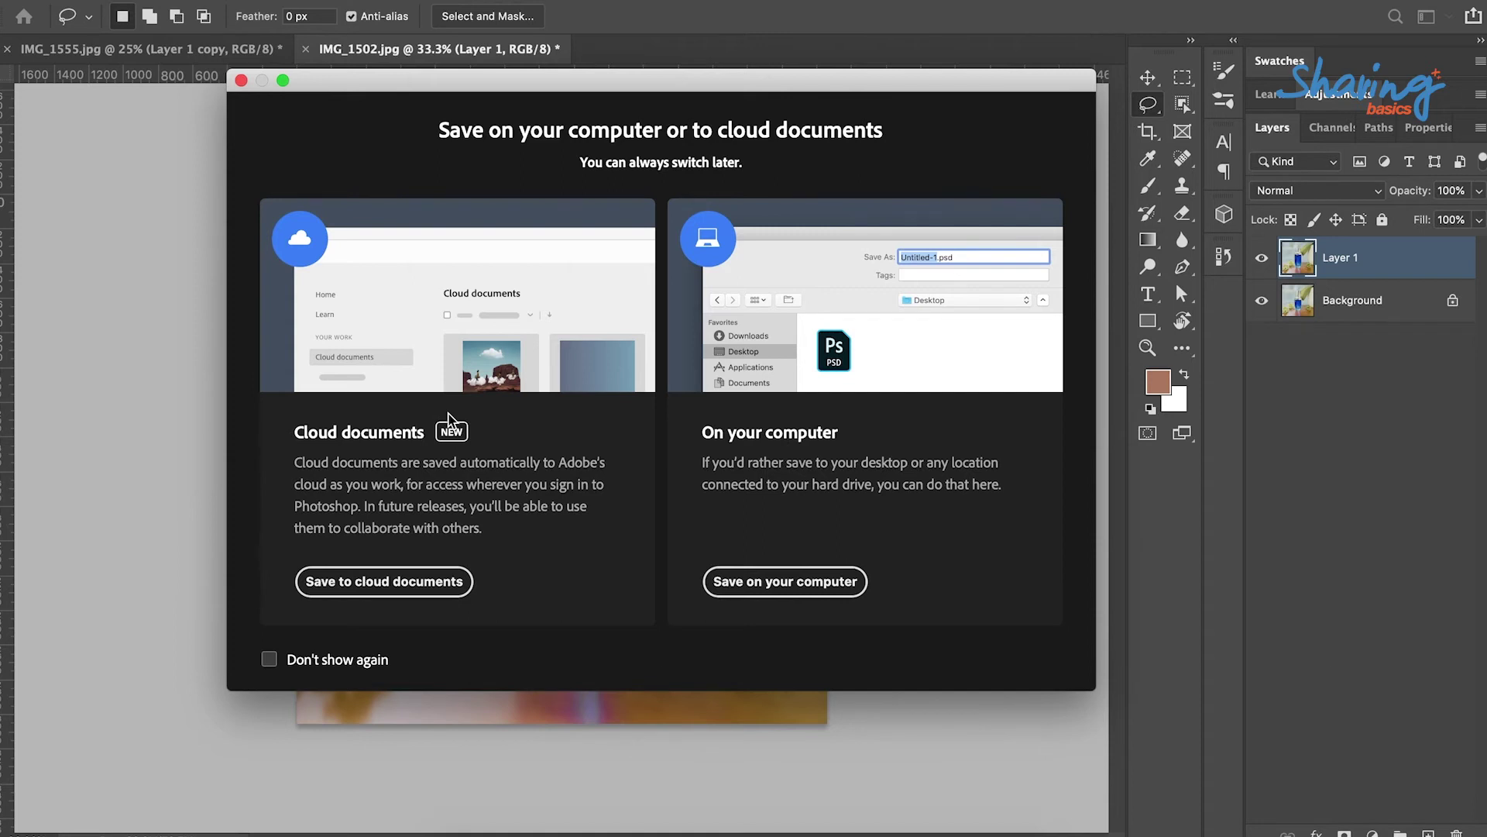
pyautogui.click(384, 592)
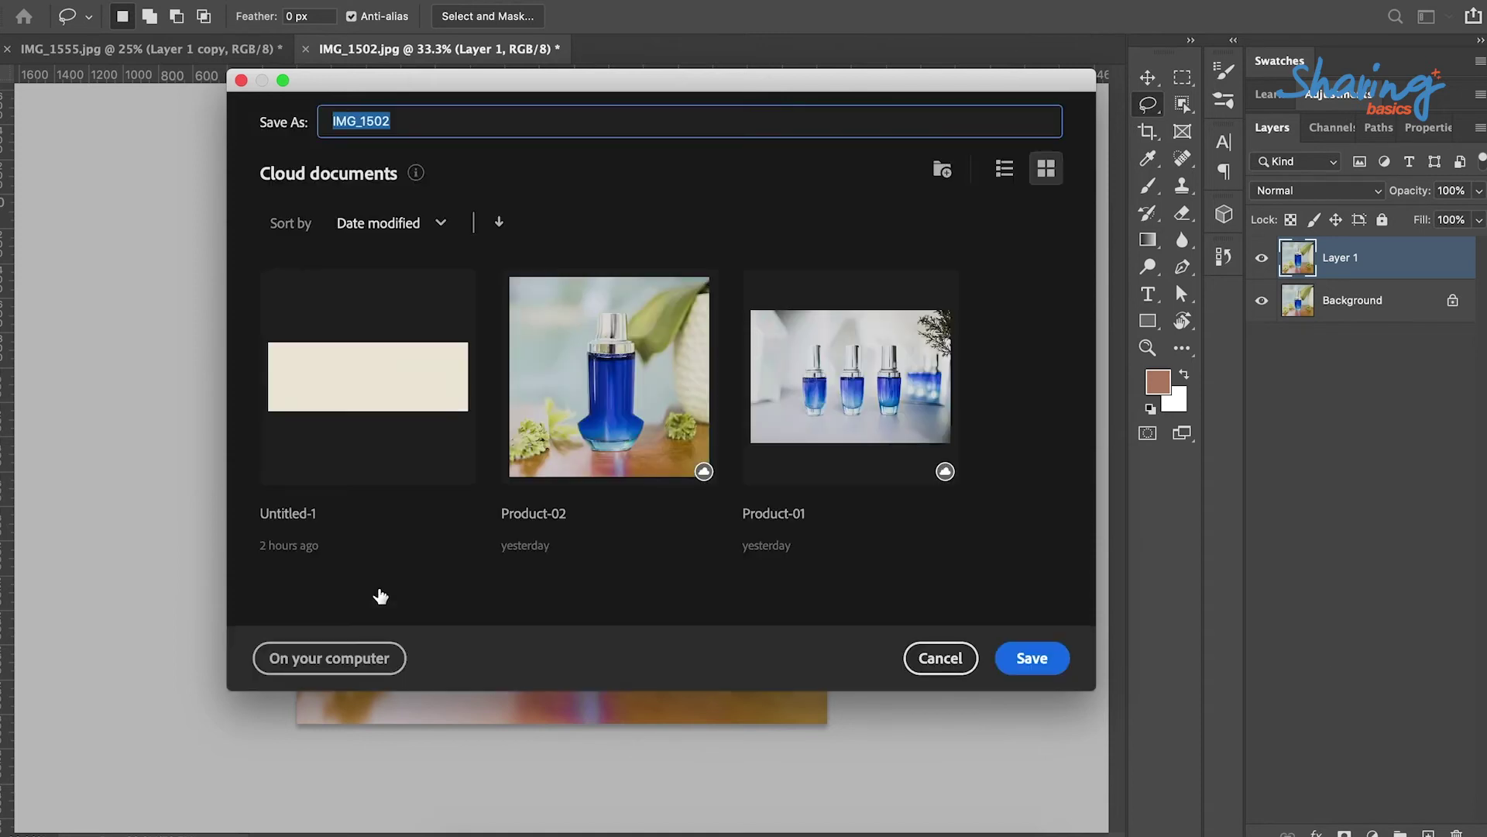
pyautogui.write('Product-0')
pyautogui.write('3')
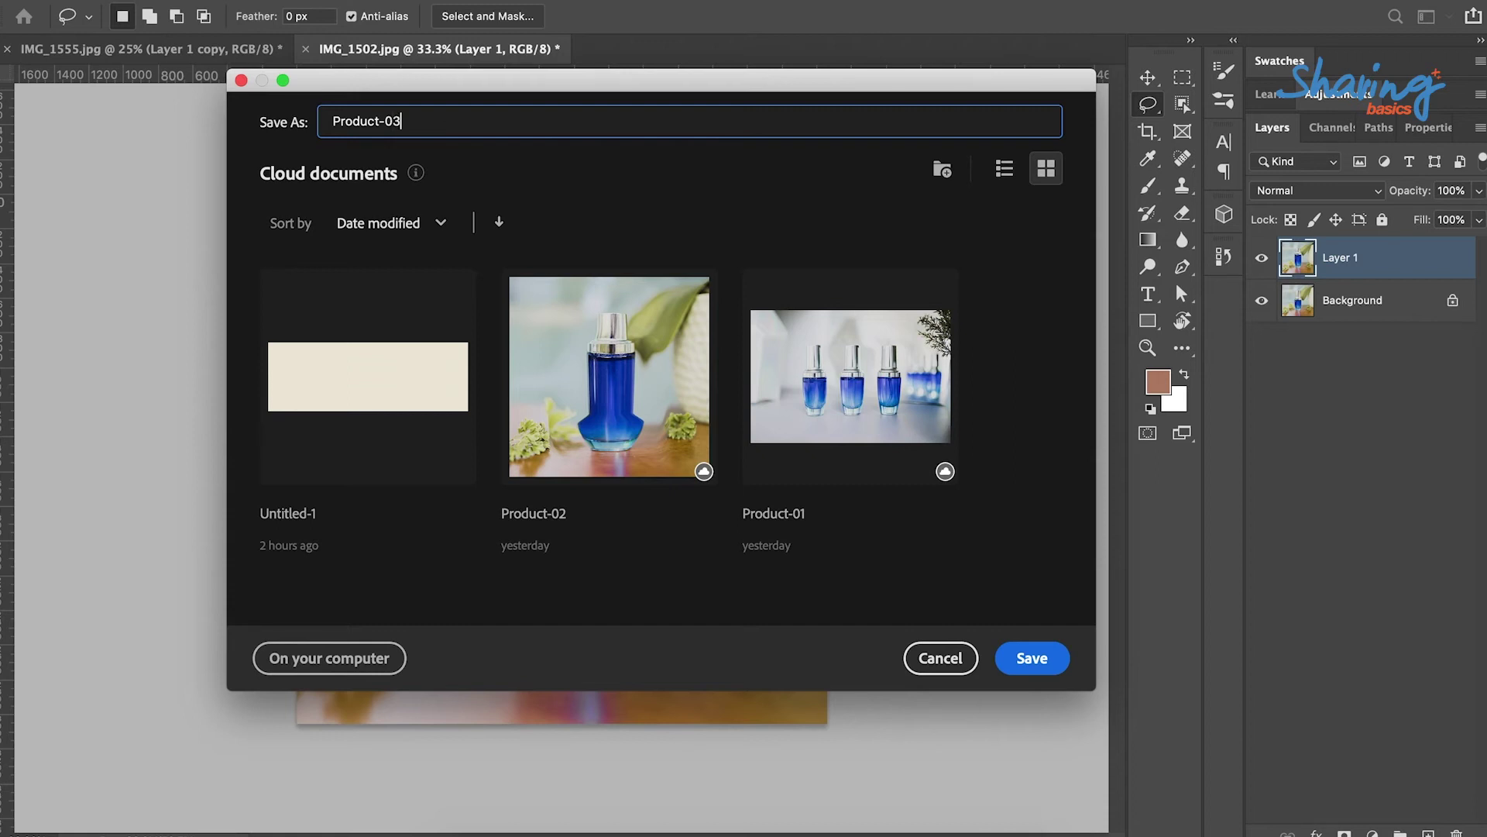
pyautogui.press('Return')
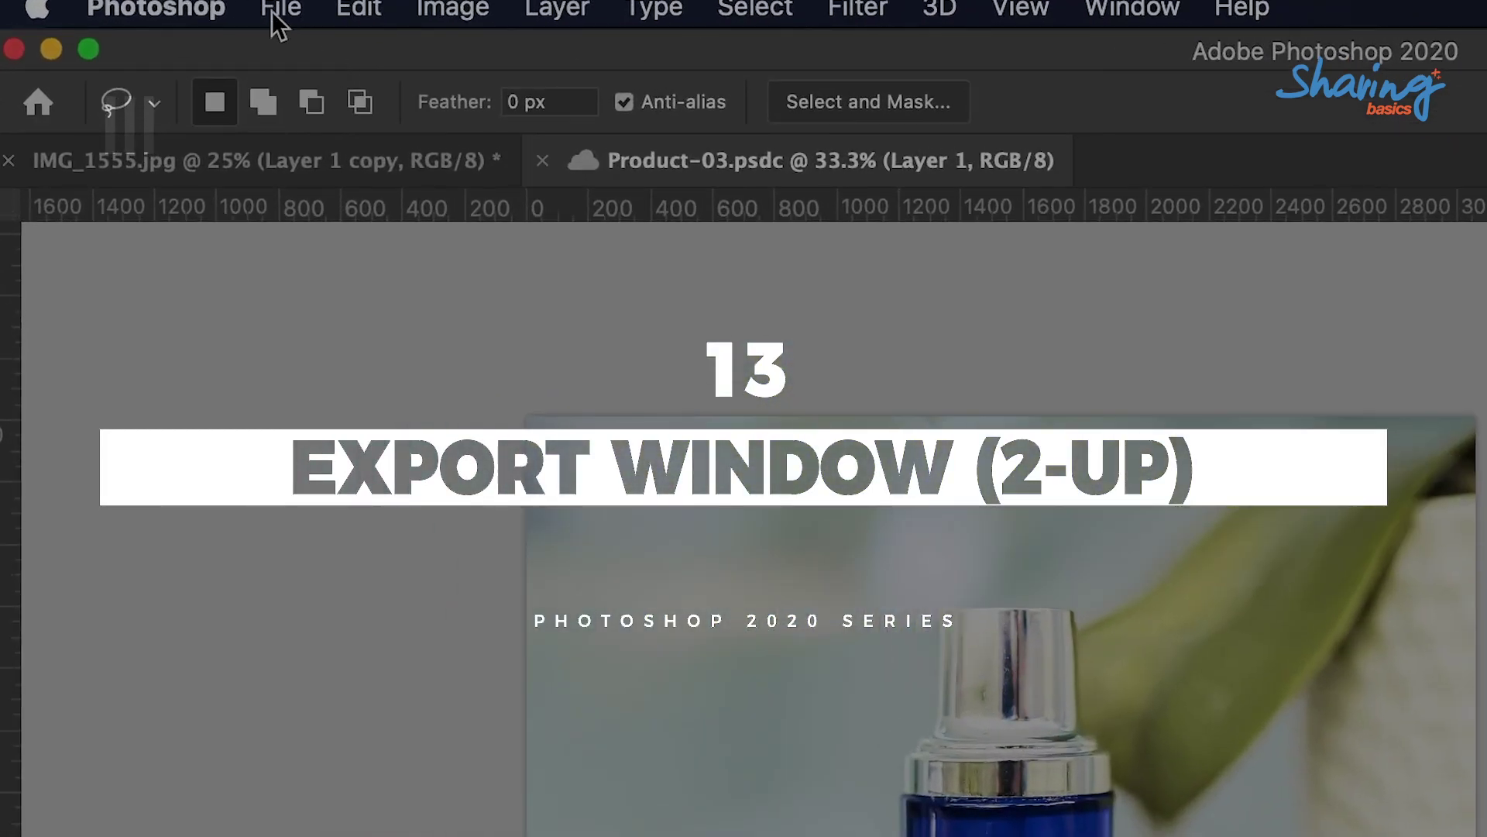
# Open Export As for the Product-03 image, switch to the 2-Up comparison and select the second version.
pyautogui.click(279, 11)
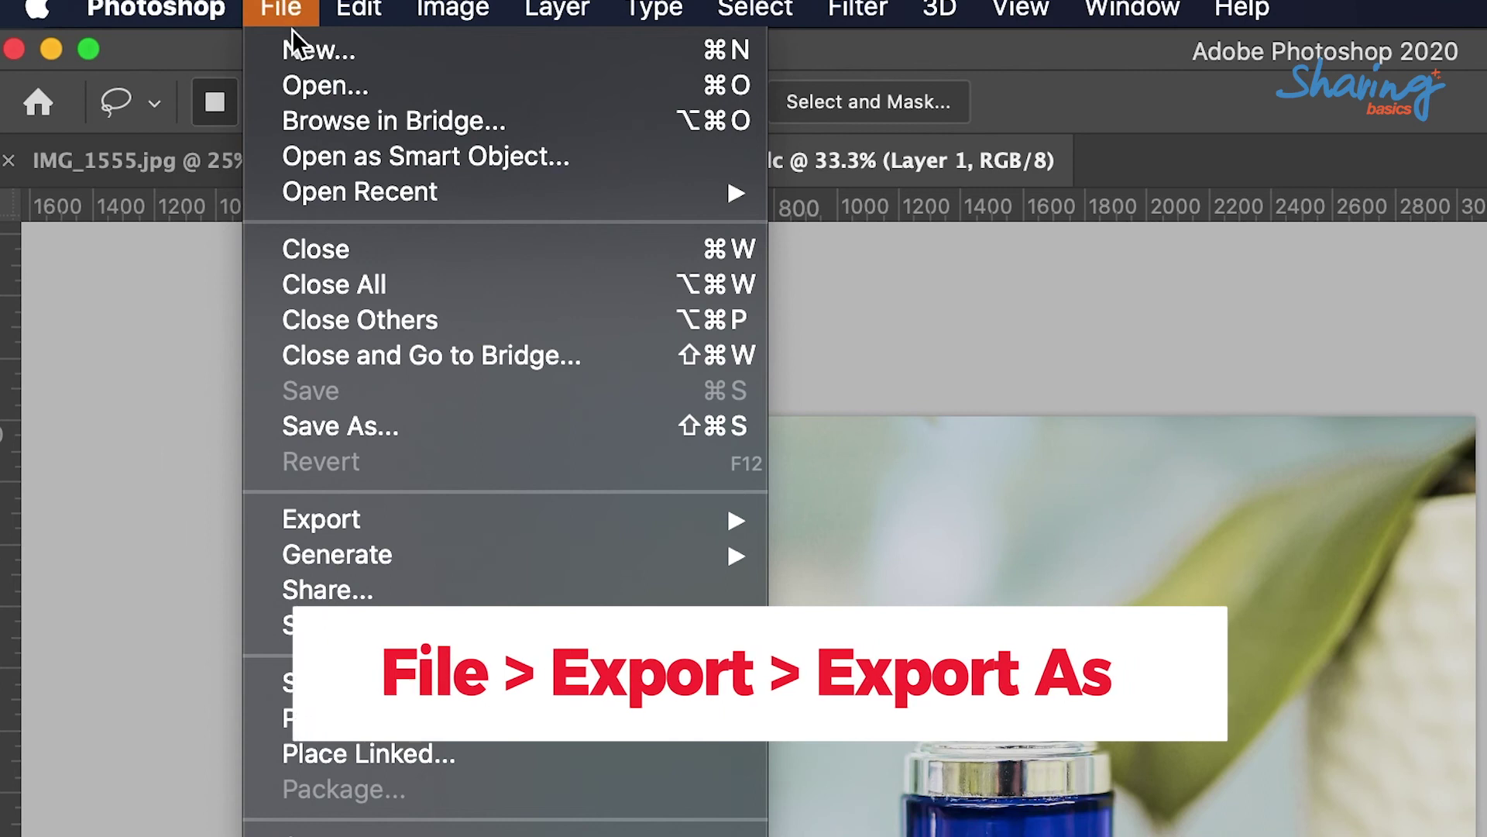
pyautogui.moveTo(350, 519)
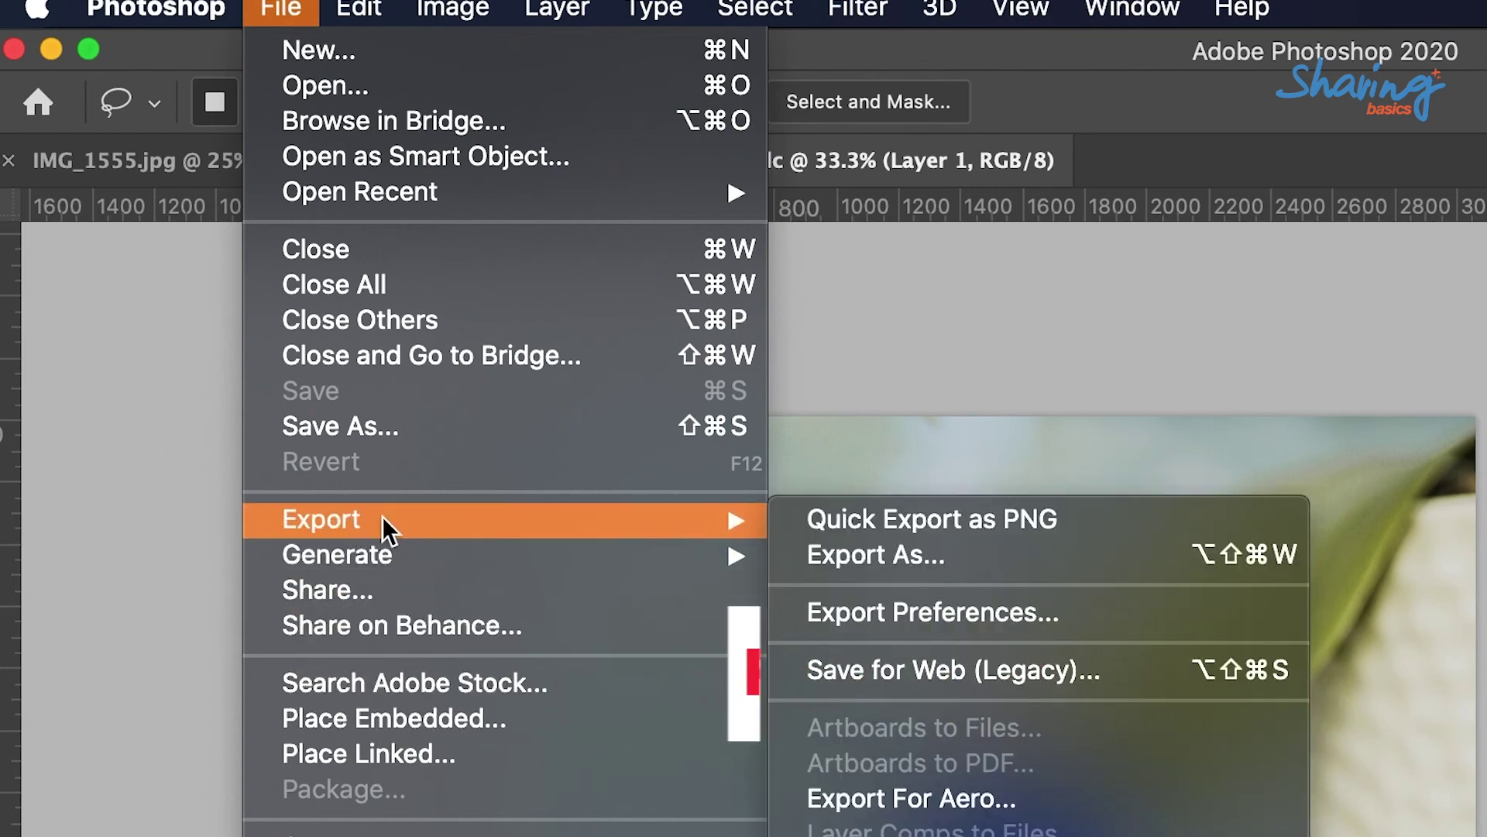
pyautogui.click(848, 558)
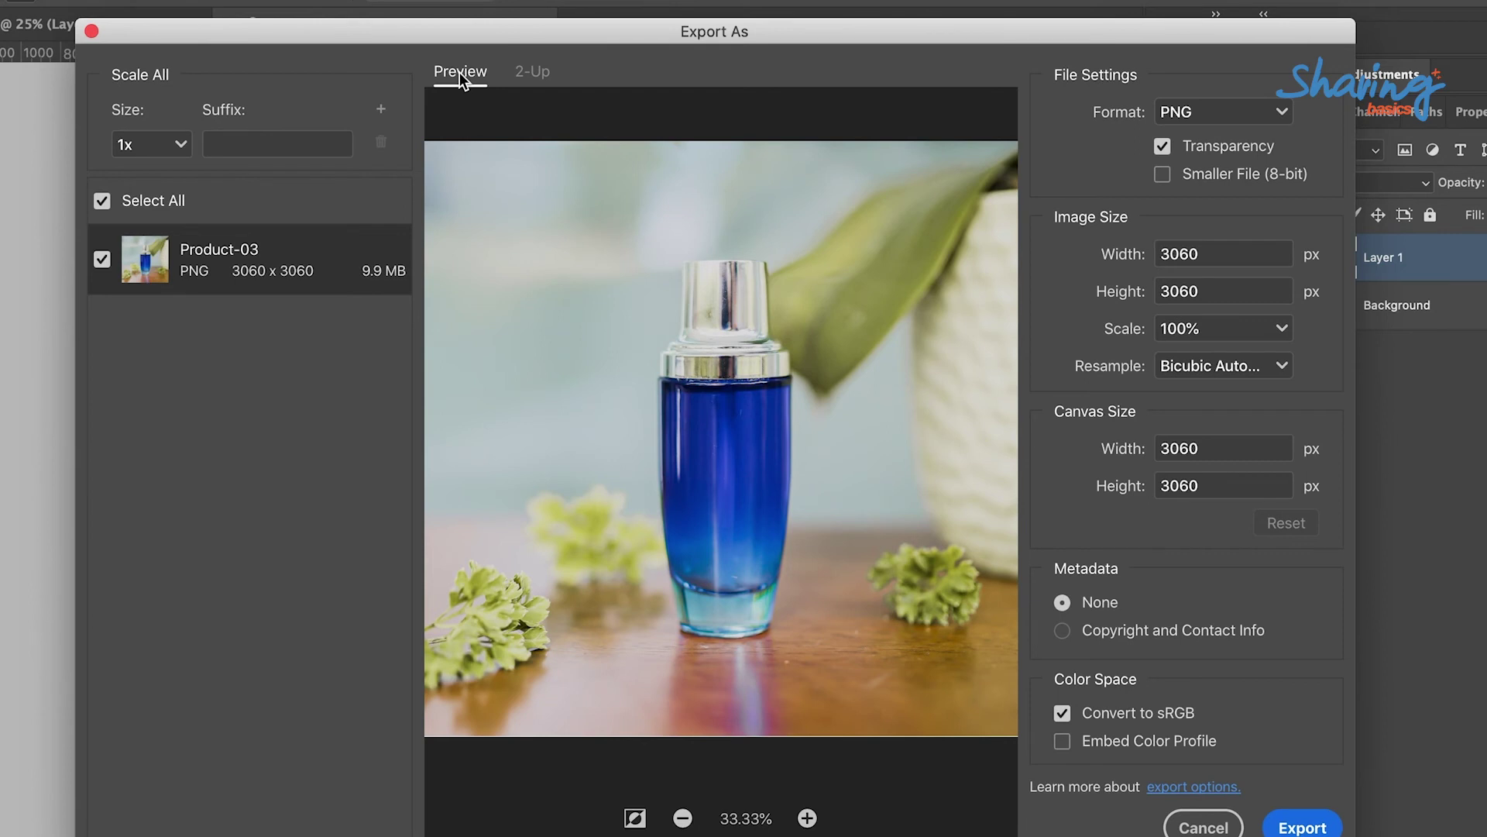
pyautogui.click(547, 76)
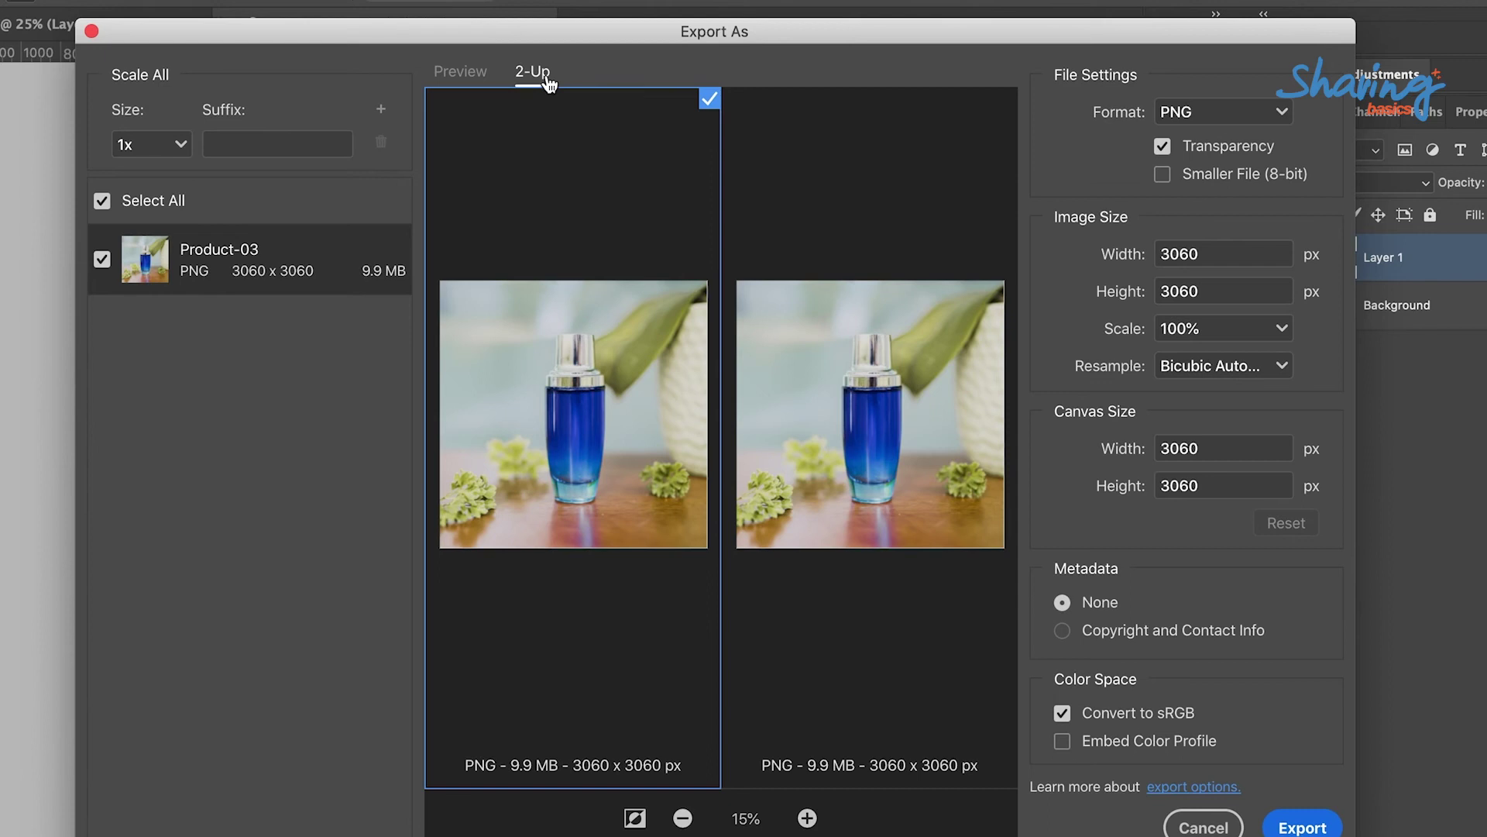
pyautogui.moveTo(895, 39); pyautogui.dragTo(786, 22)
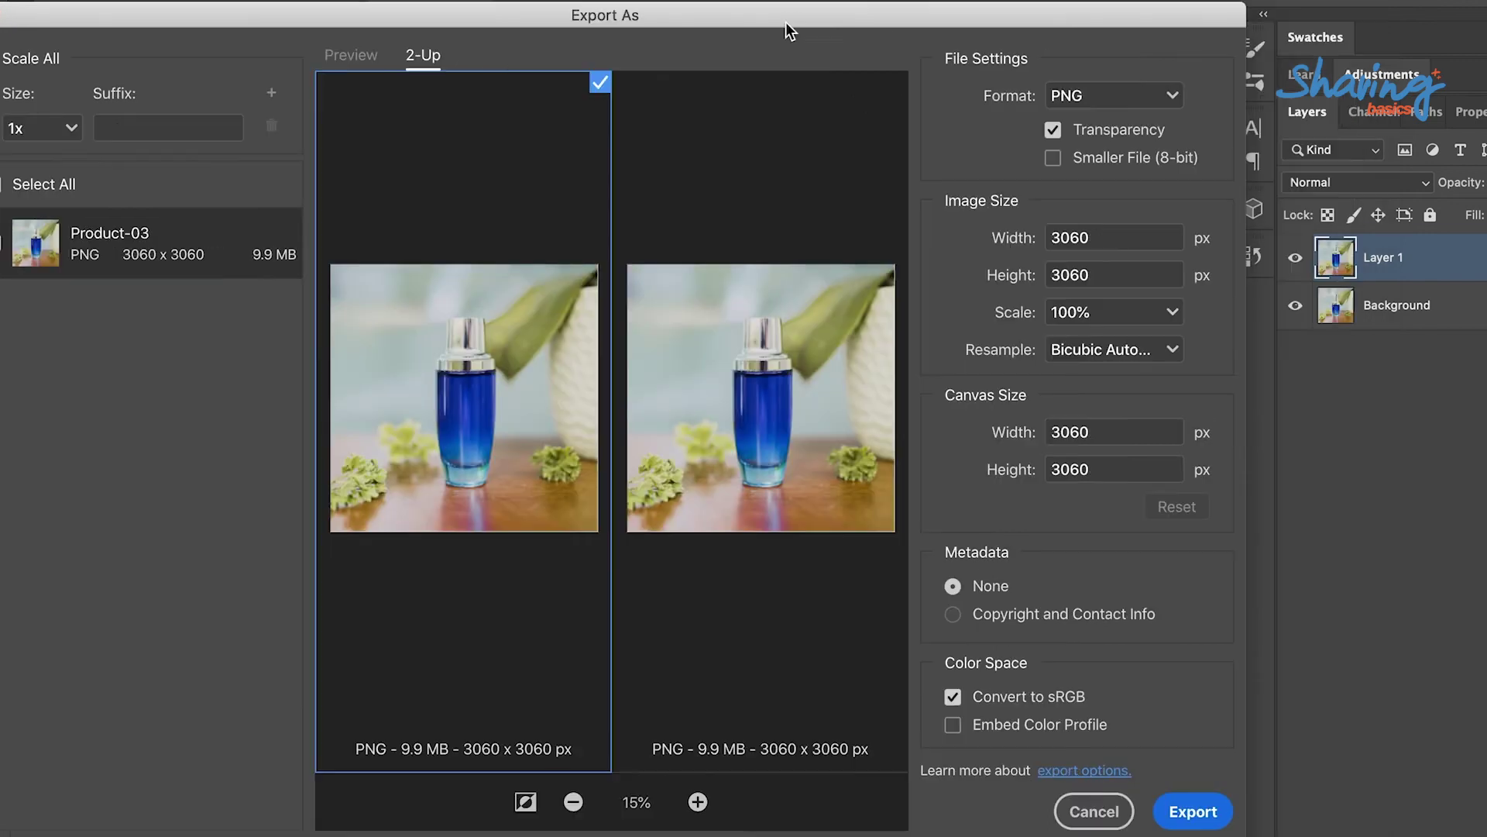
pyautogui.click(792, 294)
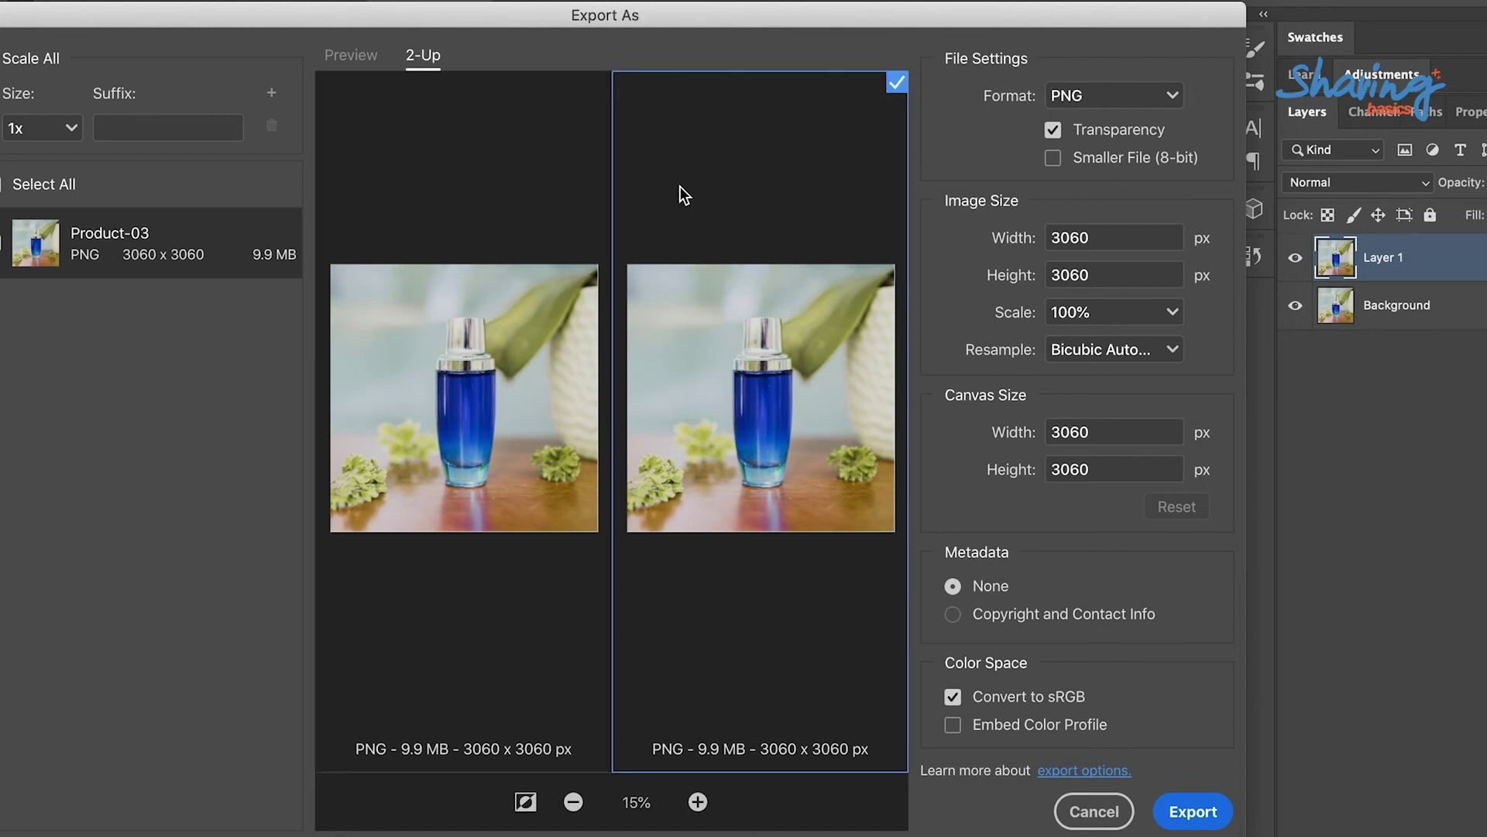
# Set the second export version's scale to 50% and compare it with the full-size first version.
pyautogui.click(537, 201)
pyautogui.click(755, 200)
pyautogui.click(1175, 321)
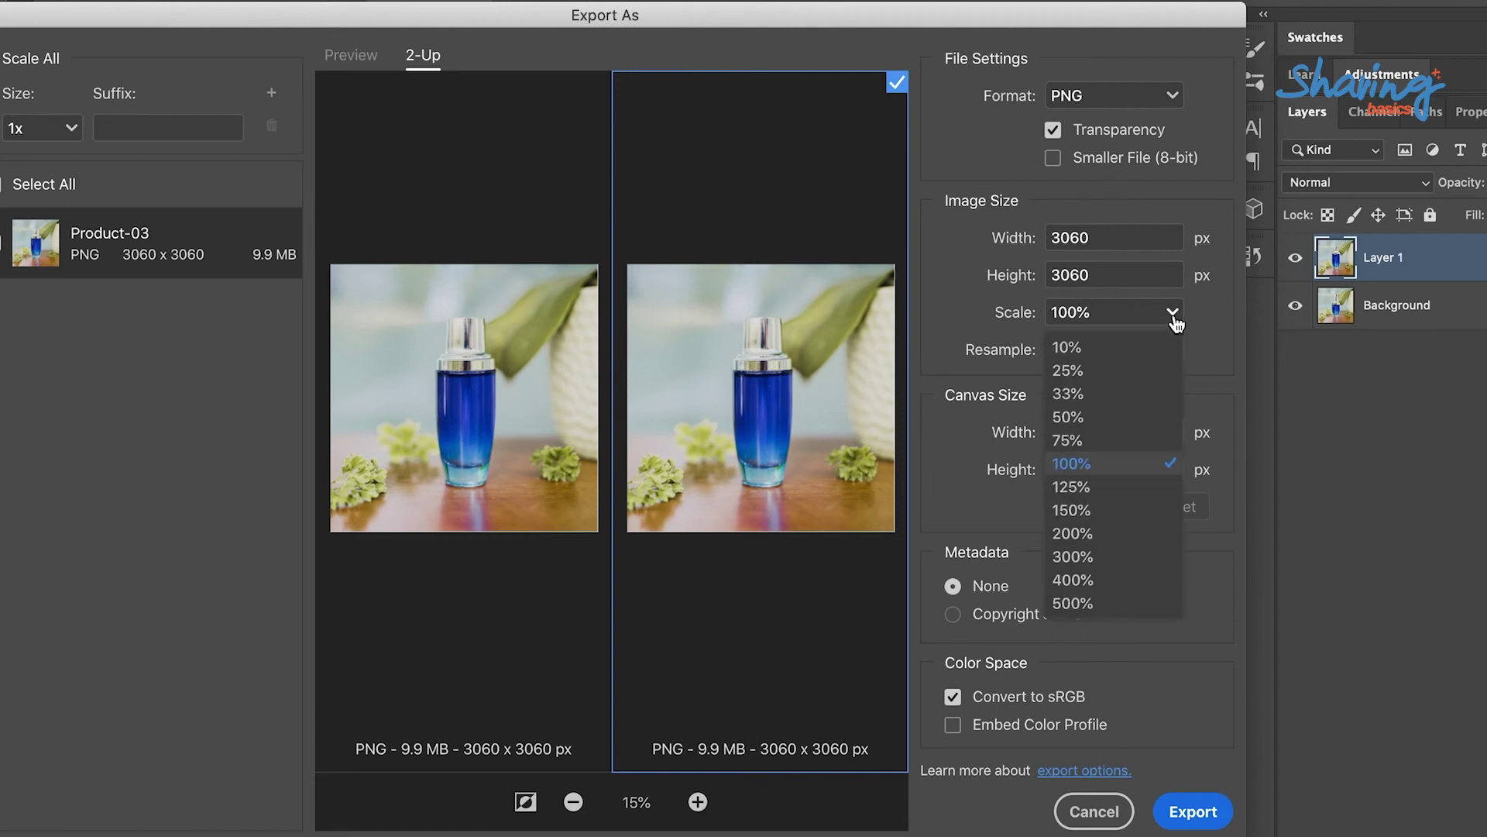
pyautogui.click(1080, 419)
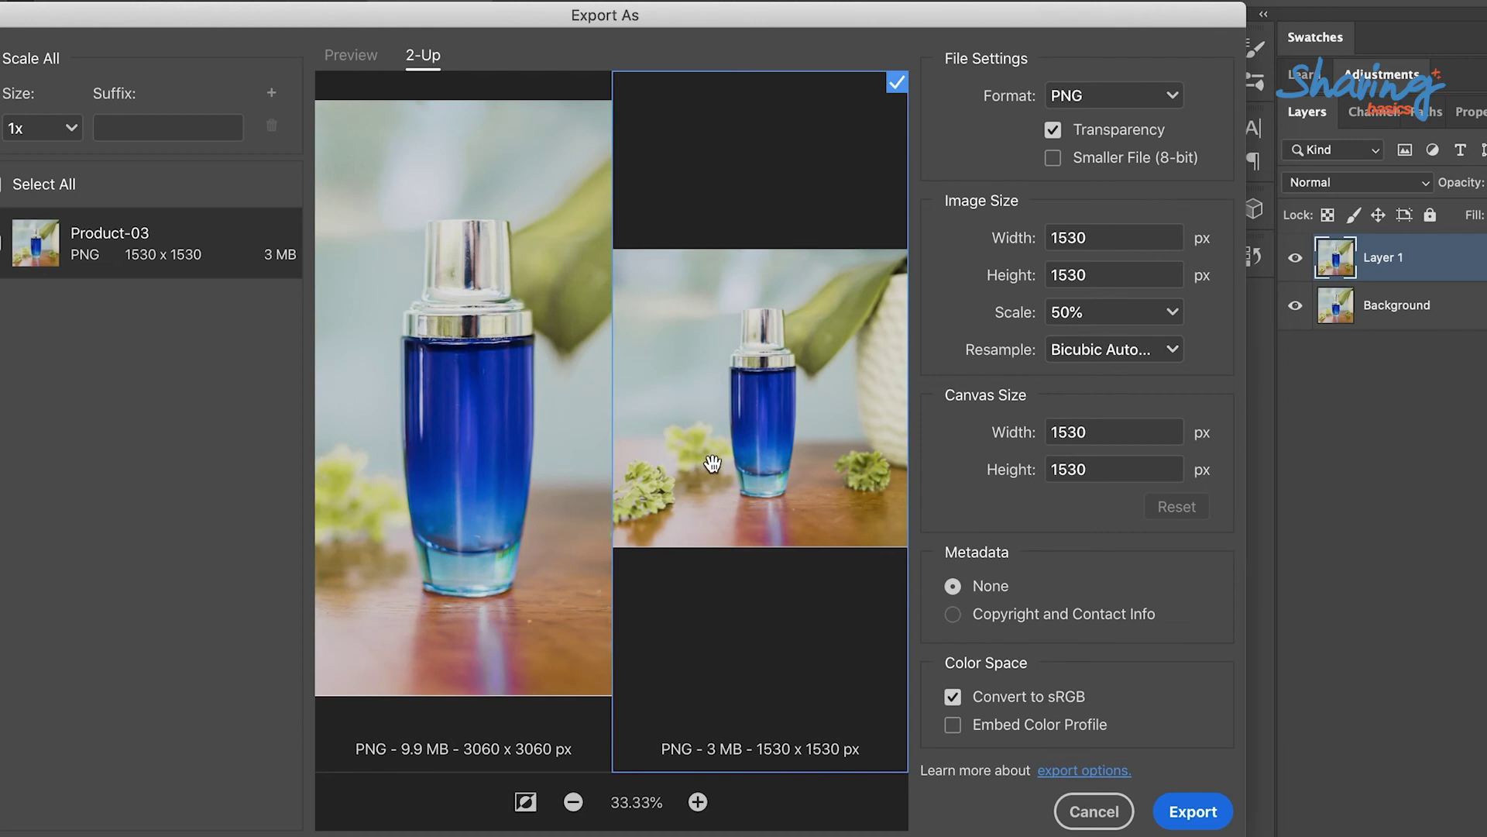
pyautogui.click(482, 431)
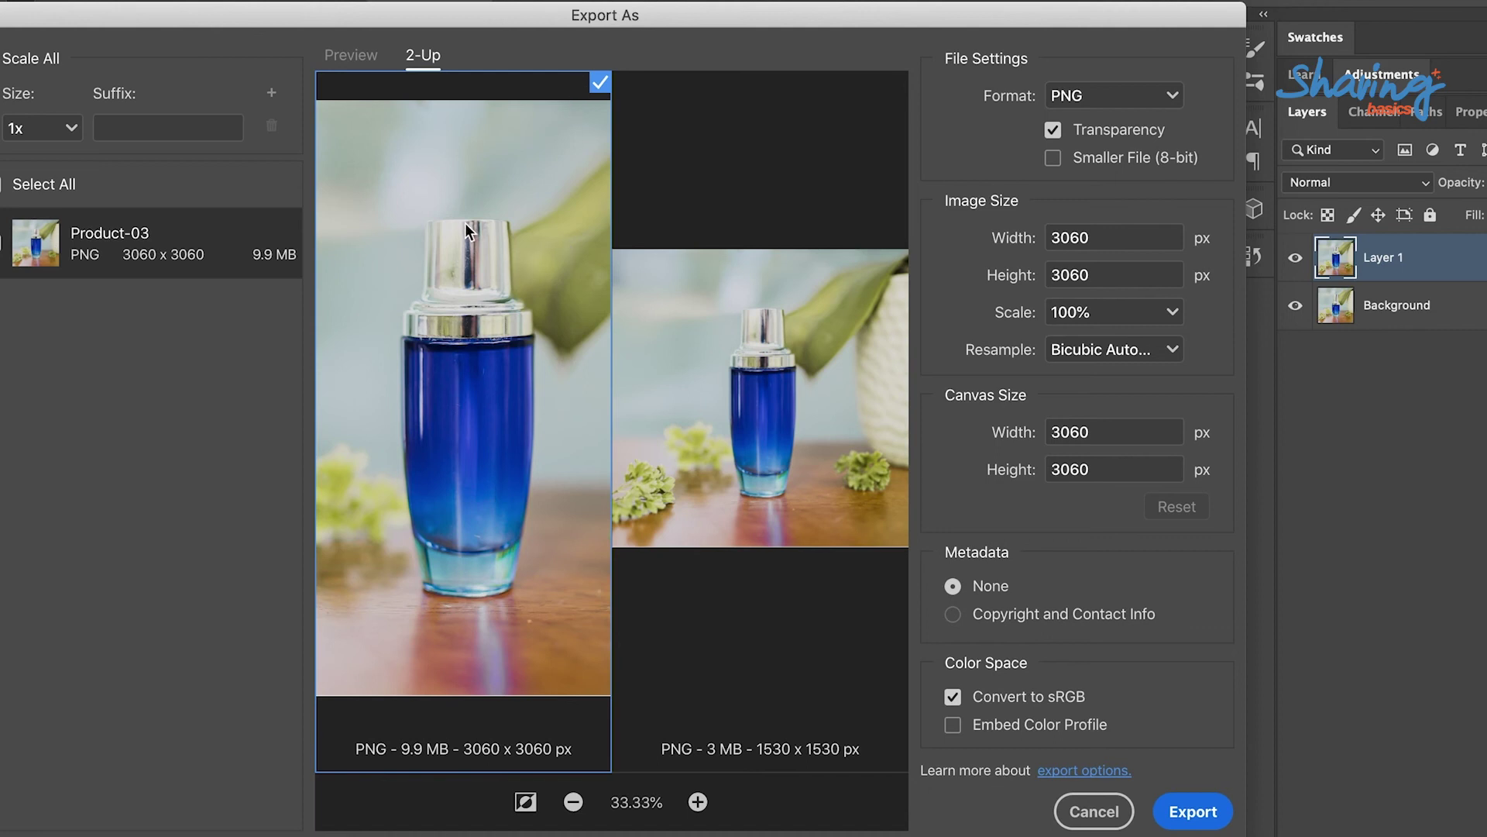
pyautogui.click(792, 363)
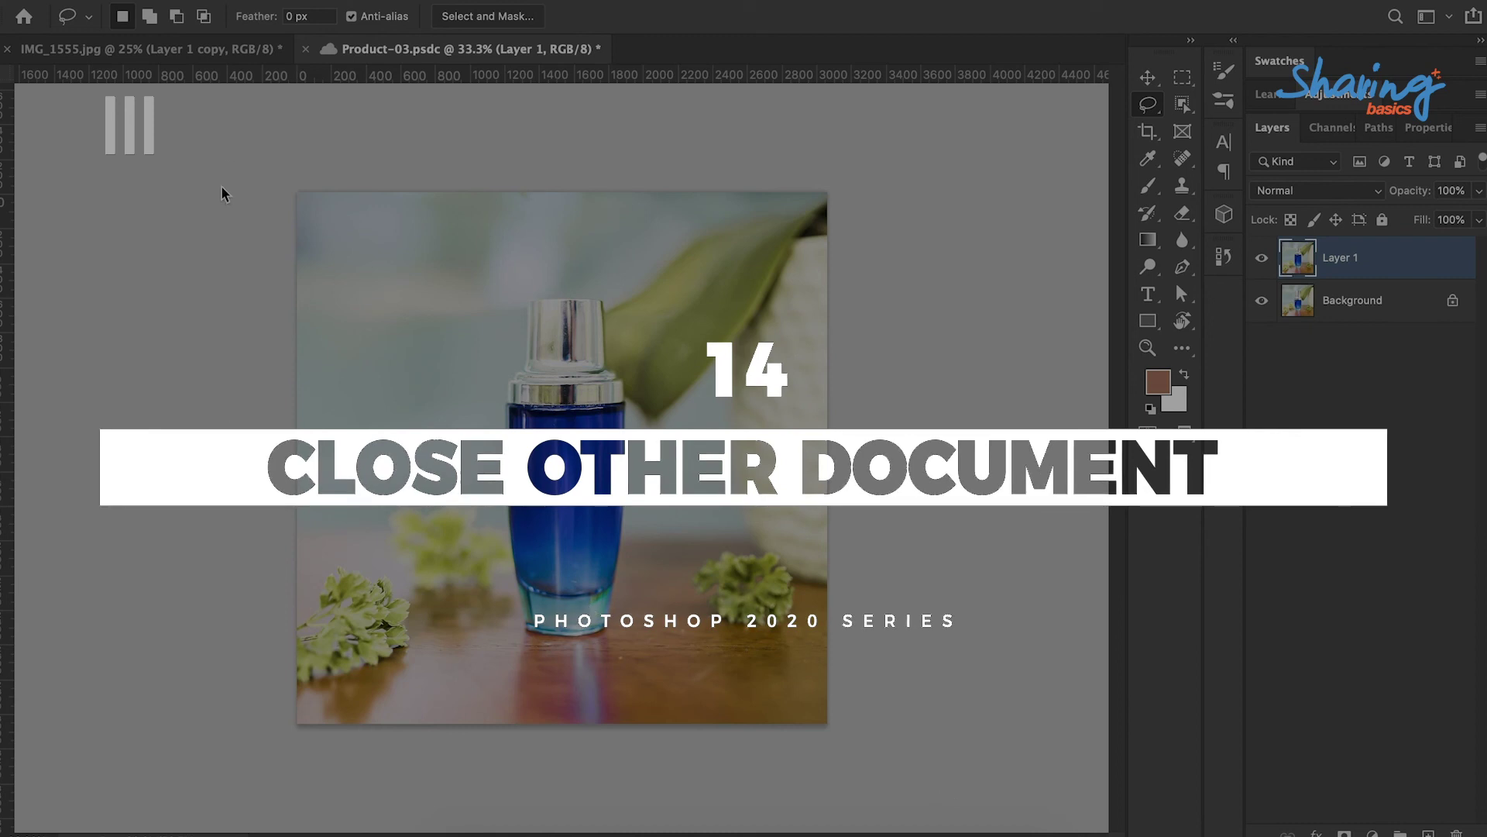
# Look at the Close All and Close Others commands for the open documents.
pyautogui.click(178, 0)
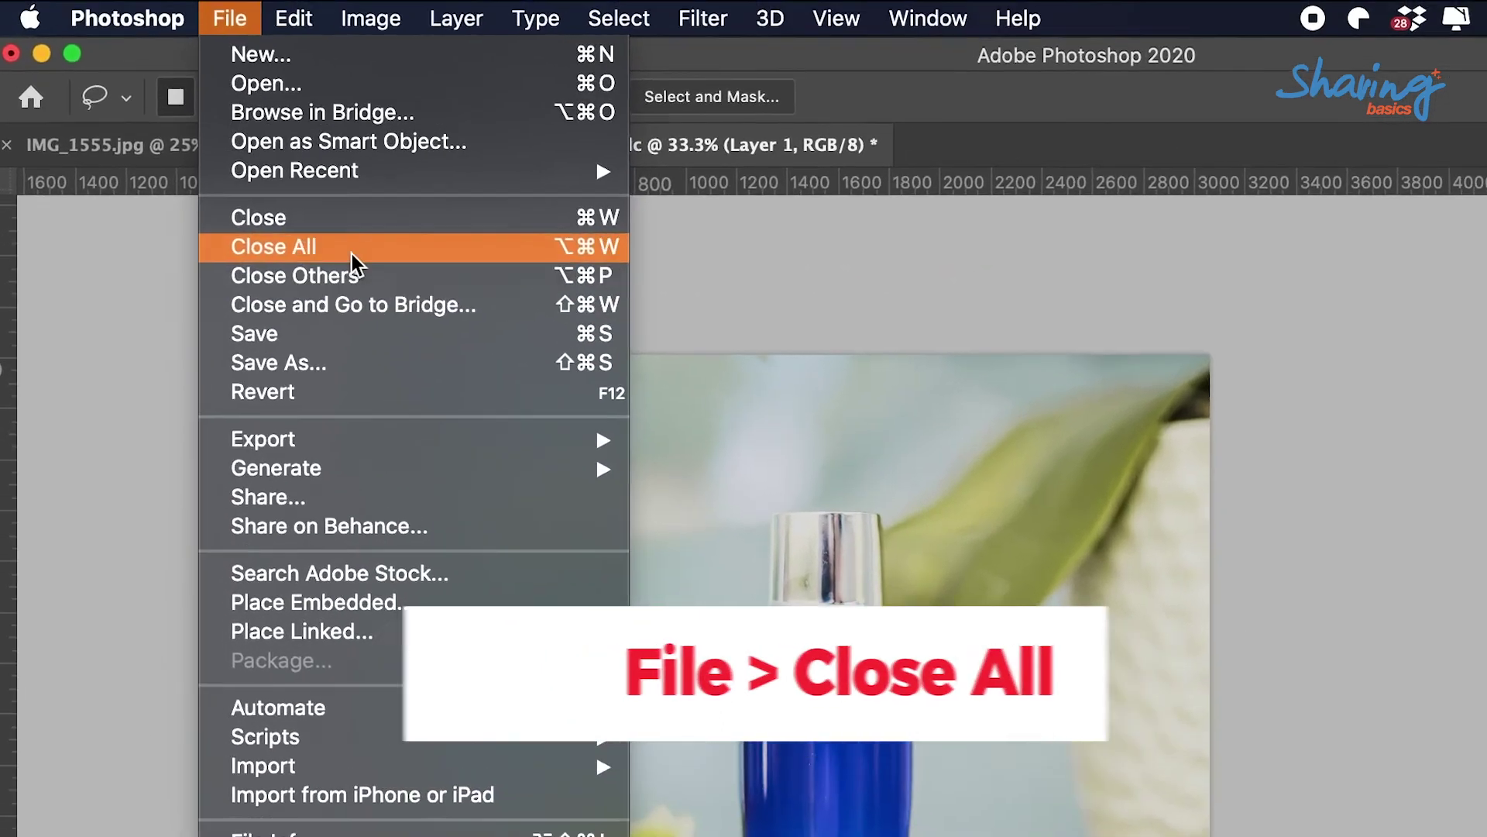
pyautogui.click(203, 117)
pyautogui.click(194, 22)
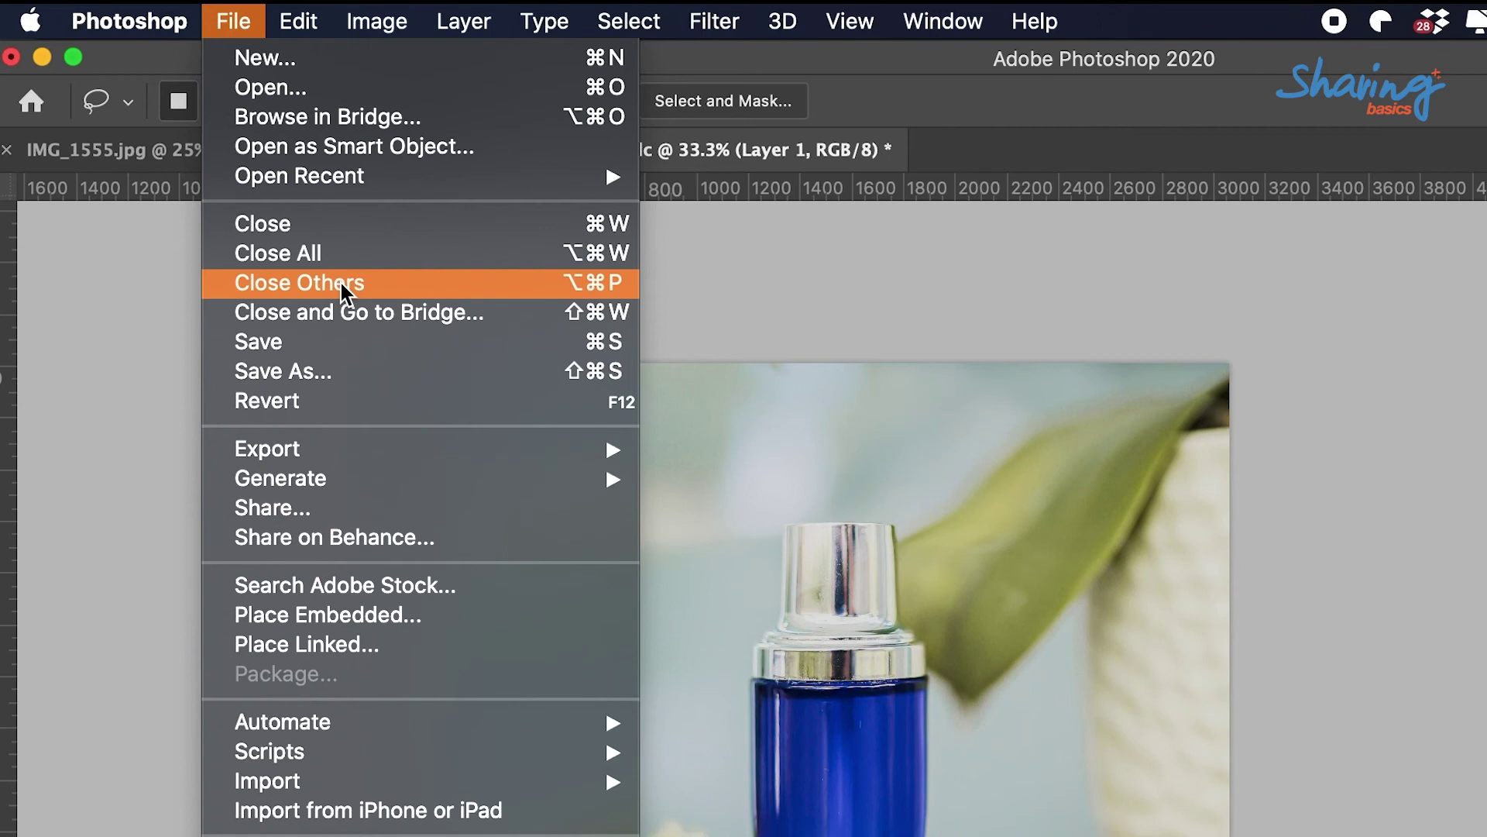
pyautogui.click(768, 236)
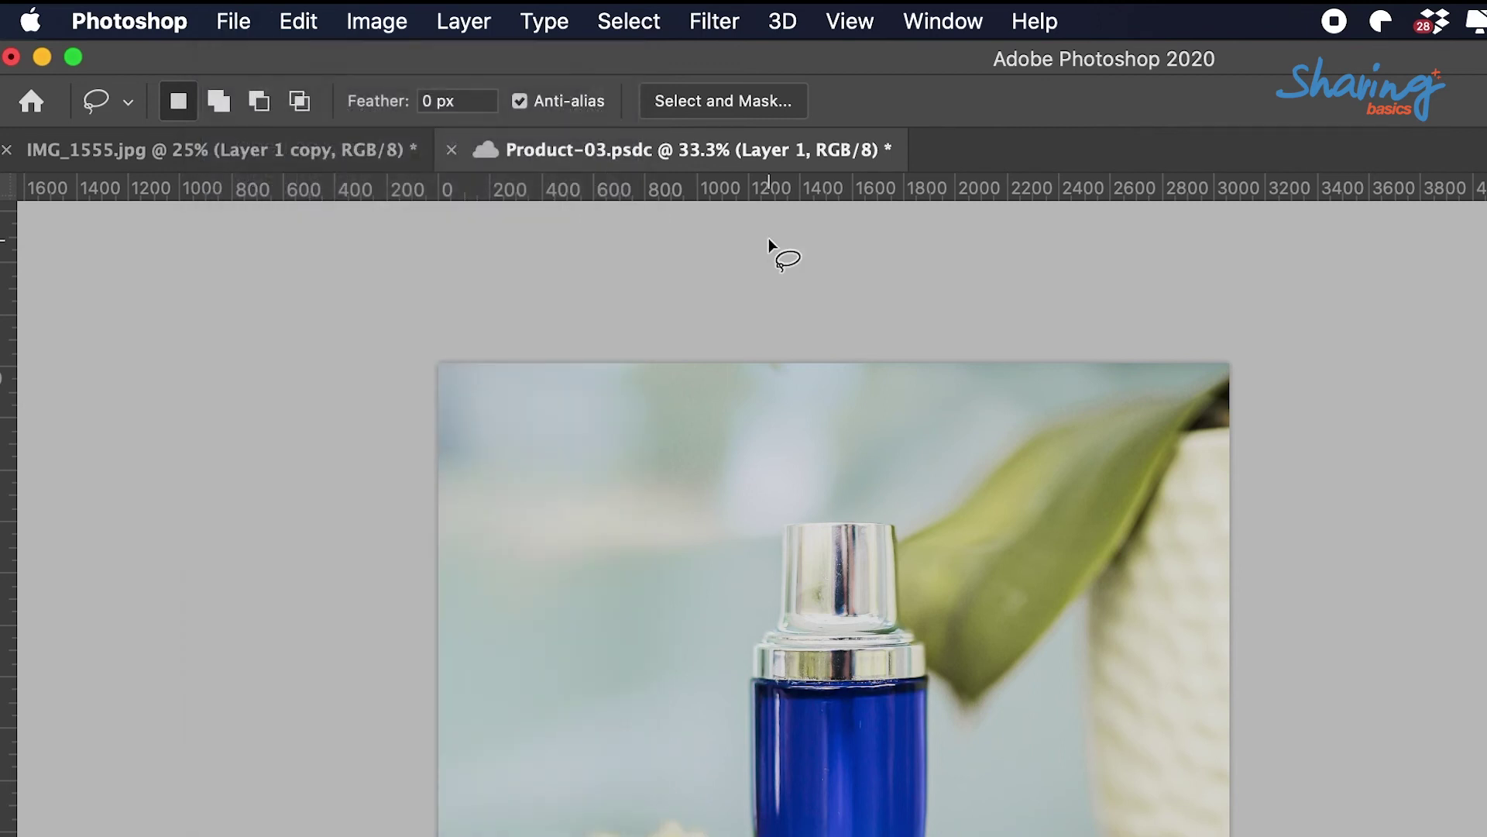
# Switch to Finder, open IMG_1535.jpg from the Product folder in Adobe Photoshop 2020 and undock it into a floating window.
pyautogui.press('super+Tab')
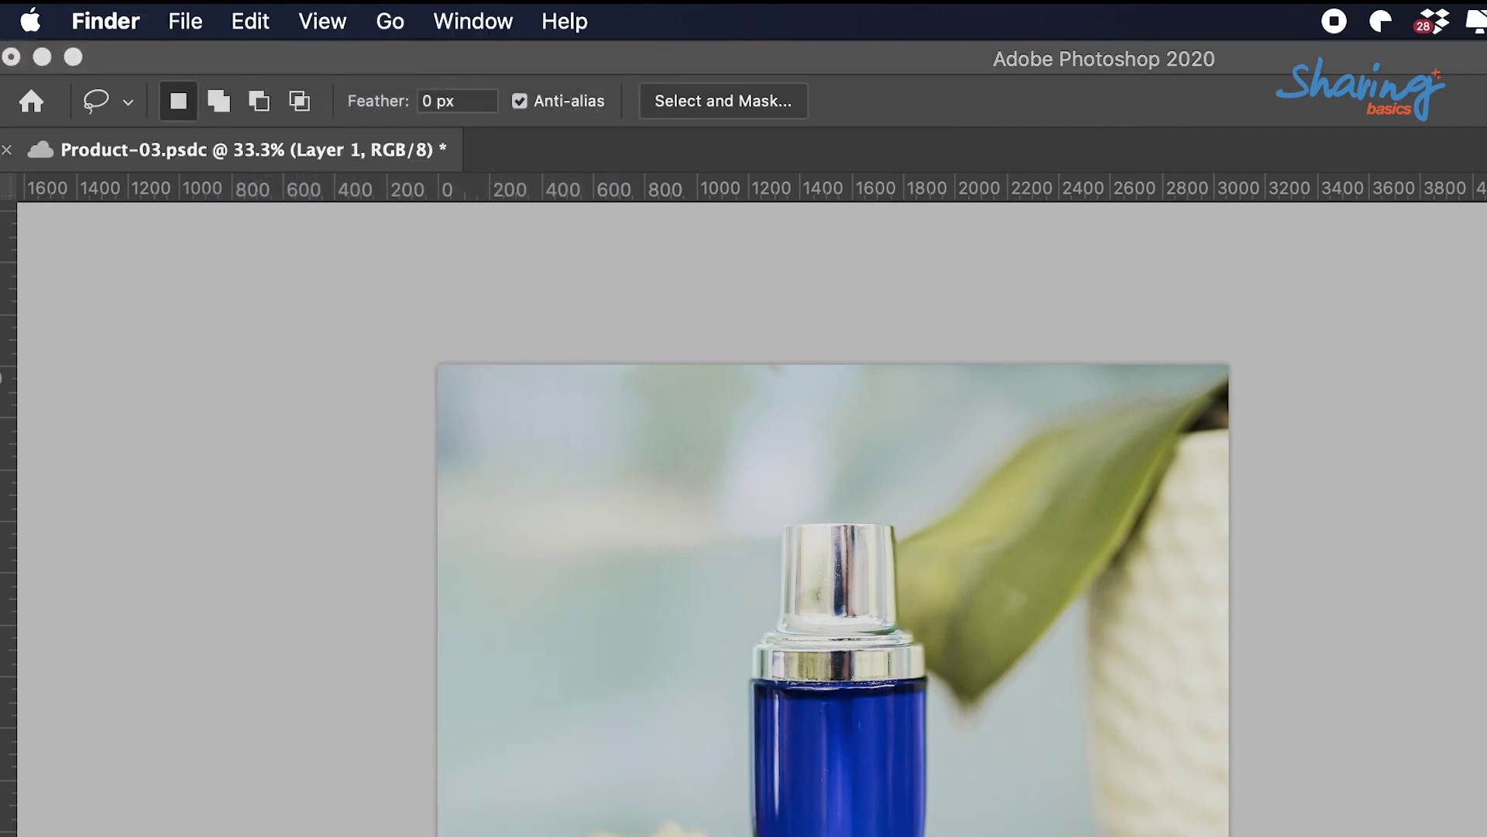
pyautogui.scroll(-3, 1408, 742)
pyautogui.press('Right')
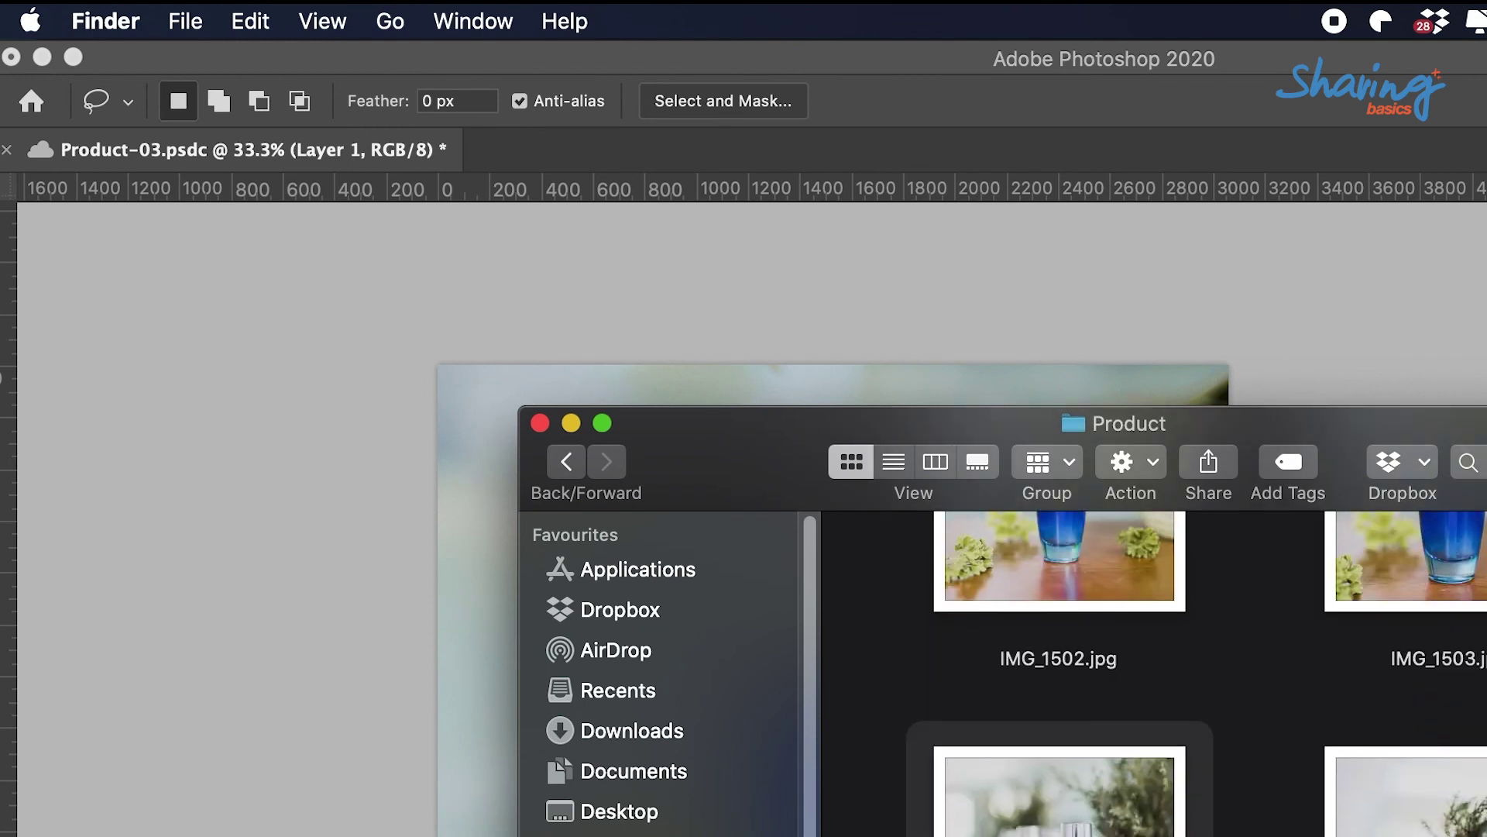
pyautogui.rightClick(1112, 819)
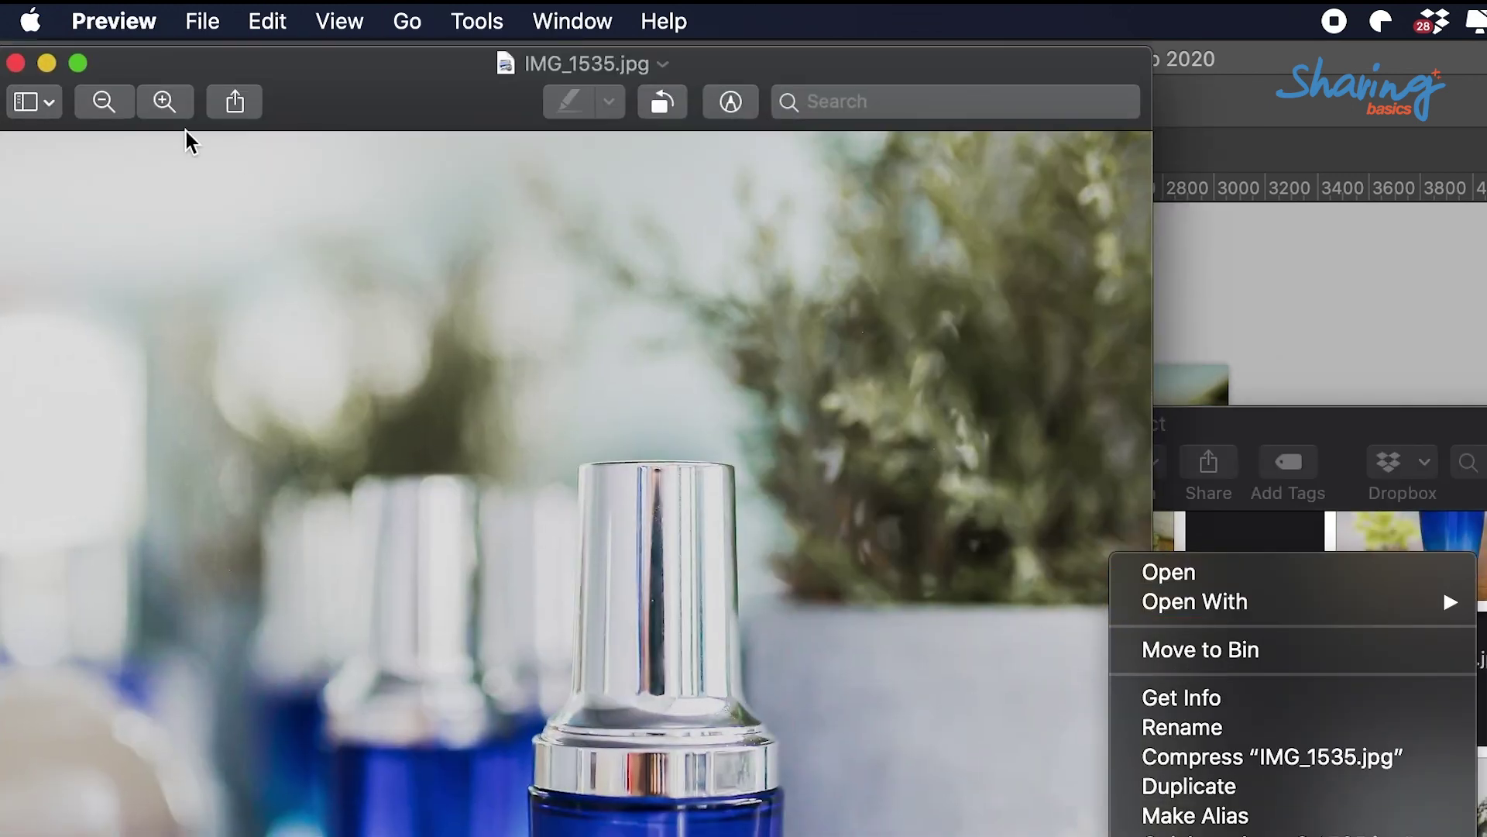
pyautogui.click(217, 78)
pyautogui.click(16, 62)
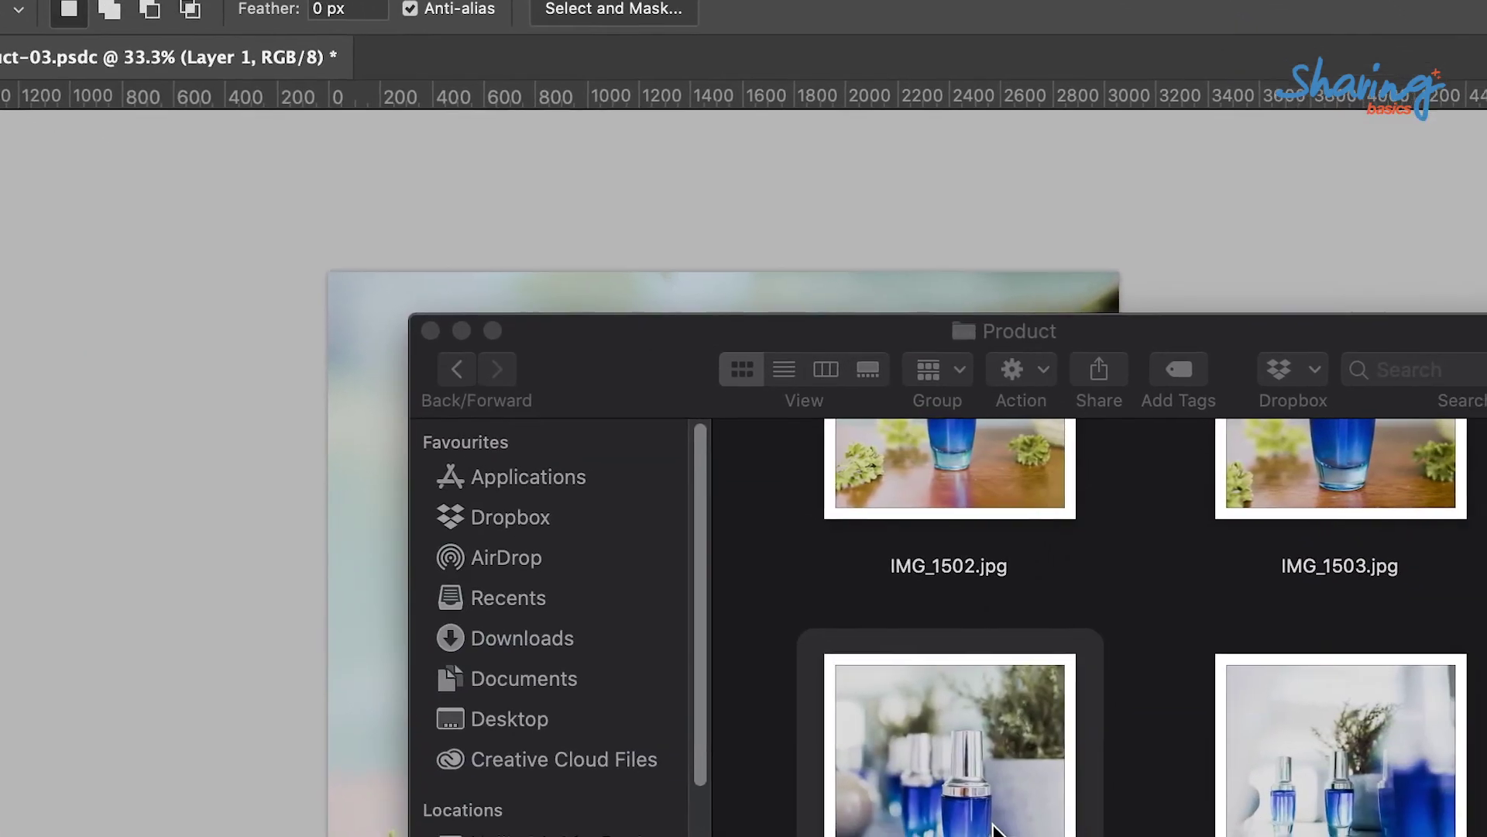
pyautogui.rightClick(1107, 829)
pyautogui.click(1210, 425)
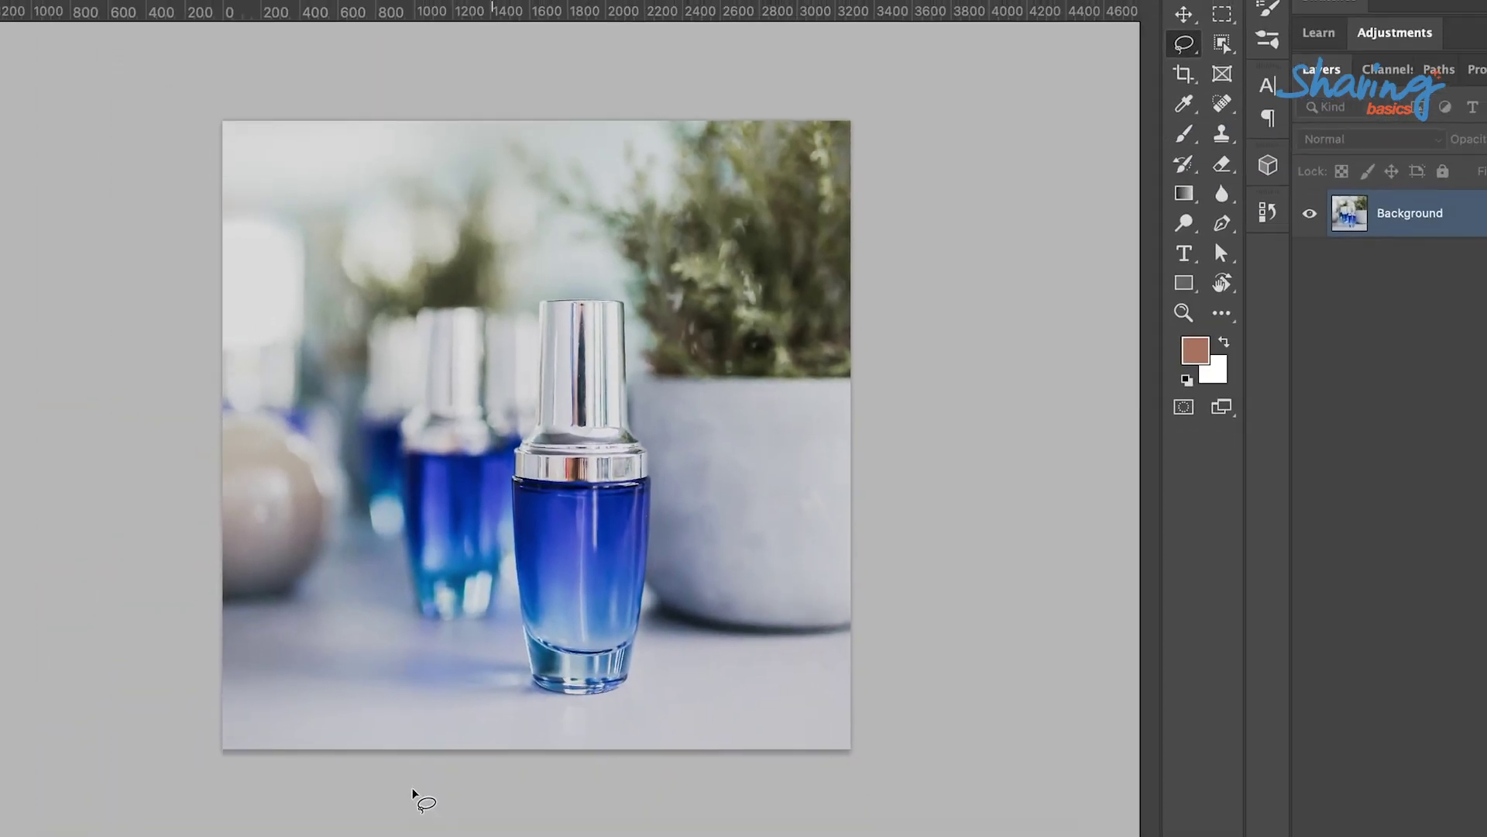
pyautogui.press('v')
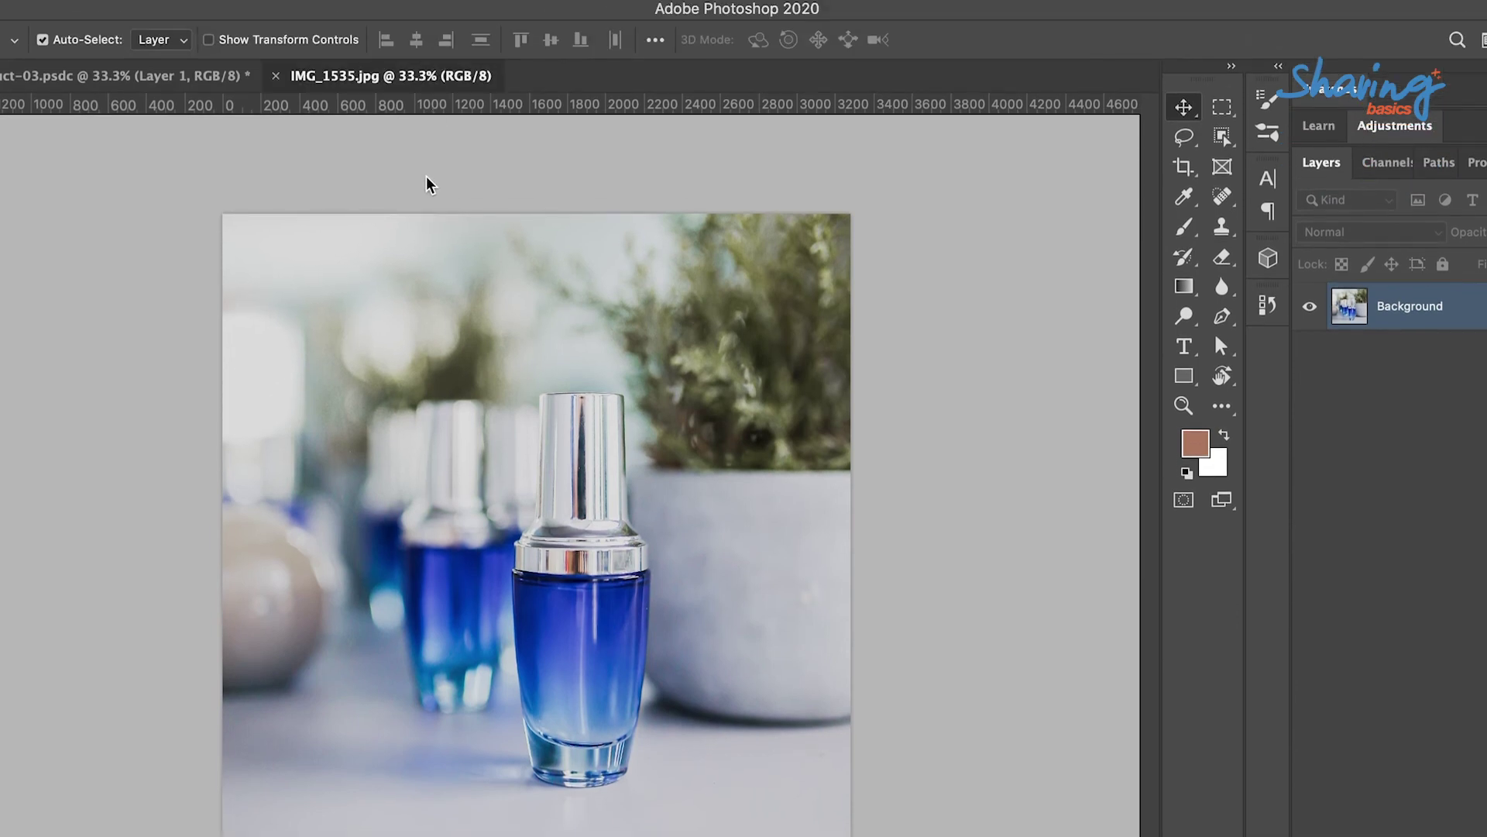
pyautogui.moveTo(426, 185); pyautogui.dragTo(426, 160)
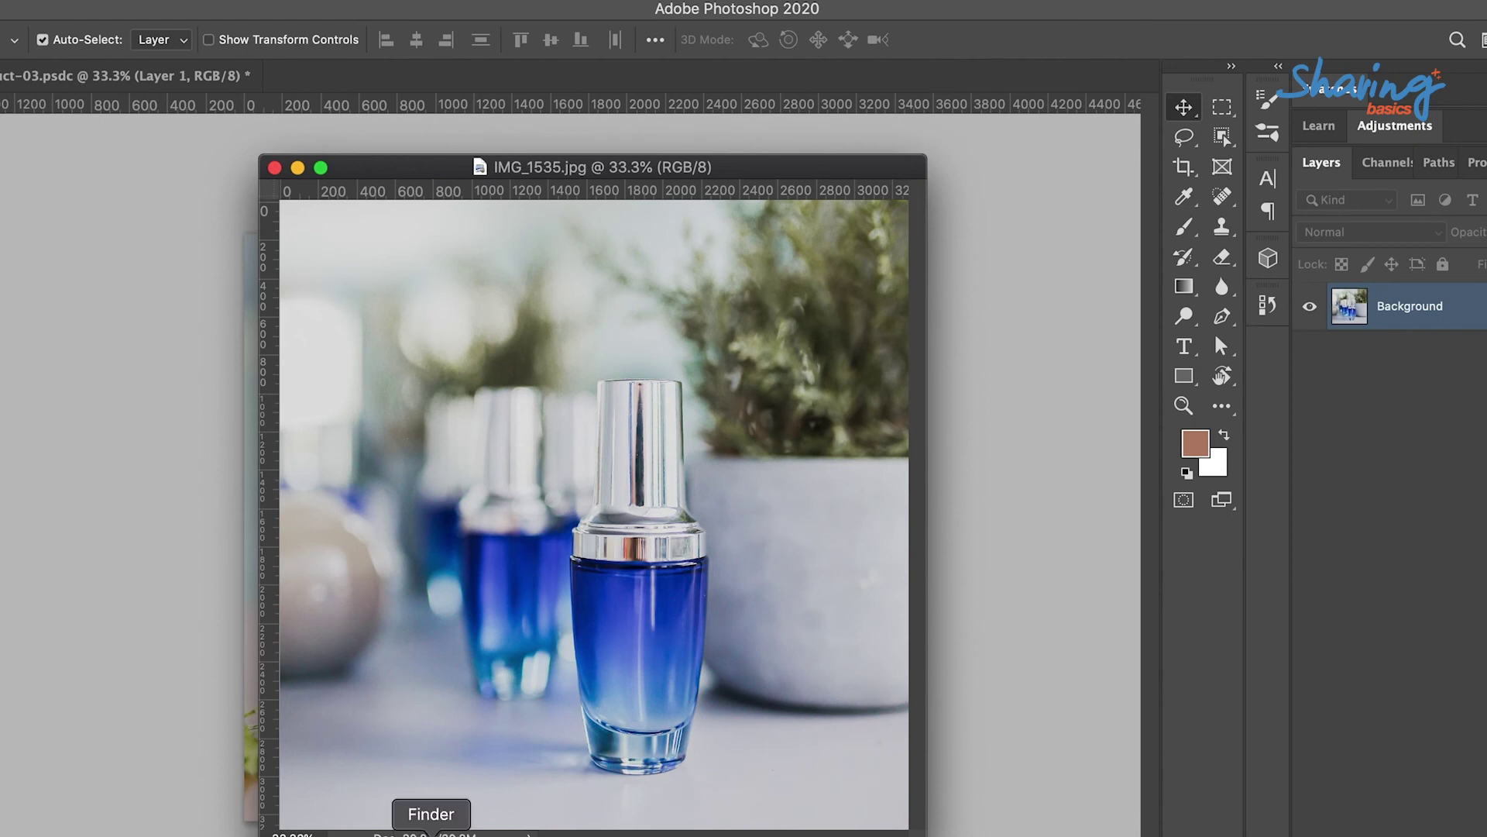
# Open IMG_1543.jpg from Finder's Product folder in Adobe Photoshop 2020 and reposition the floating document window.
pyautogui.click(426, 832)
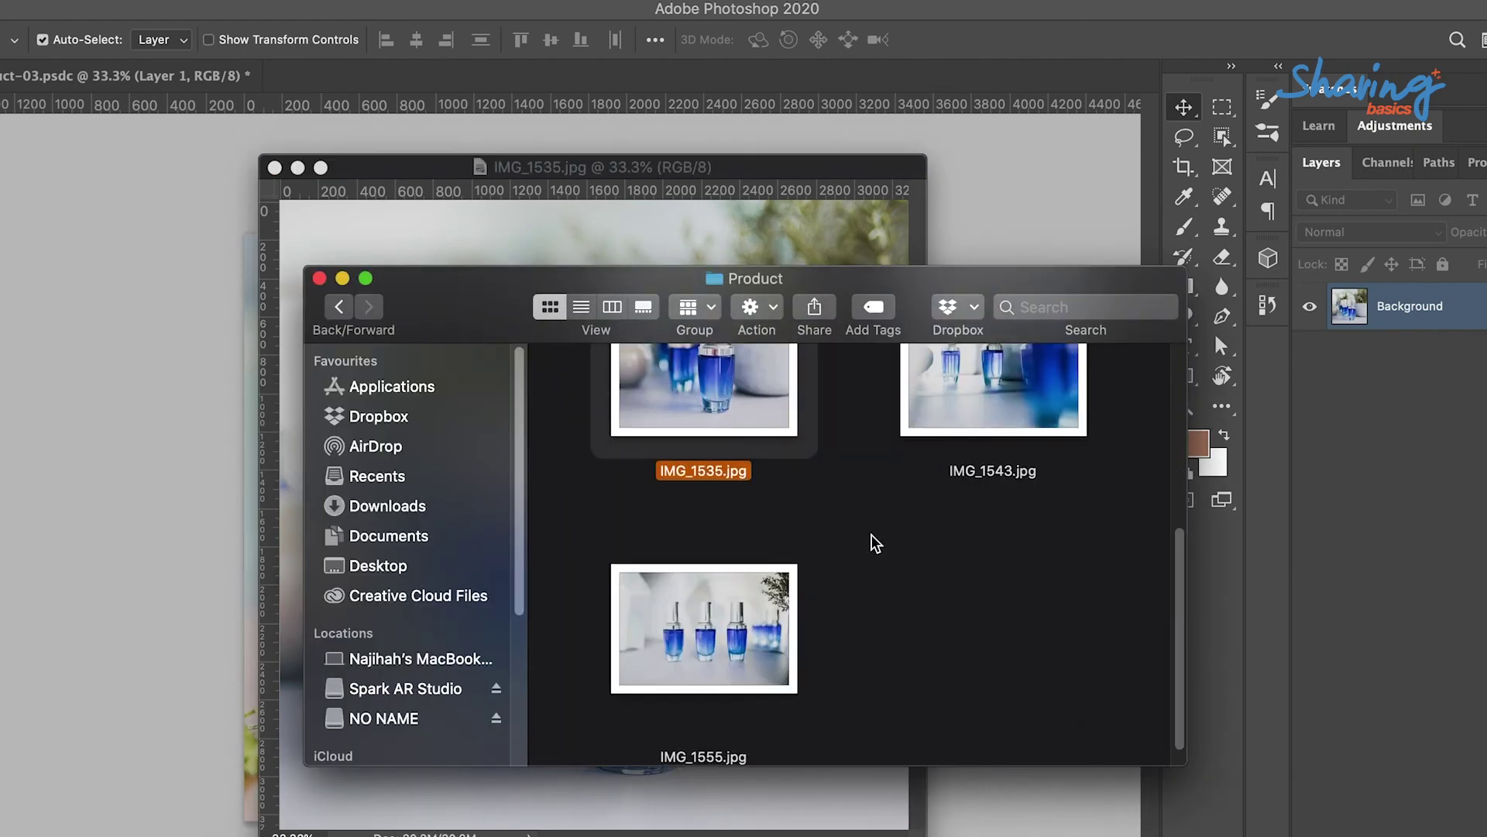
pyautogui.click(1019, 410)
pyautogui.rightClick(1020, 379)
pyautogui.moveTo(1077, 410)
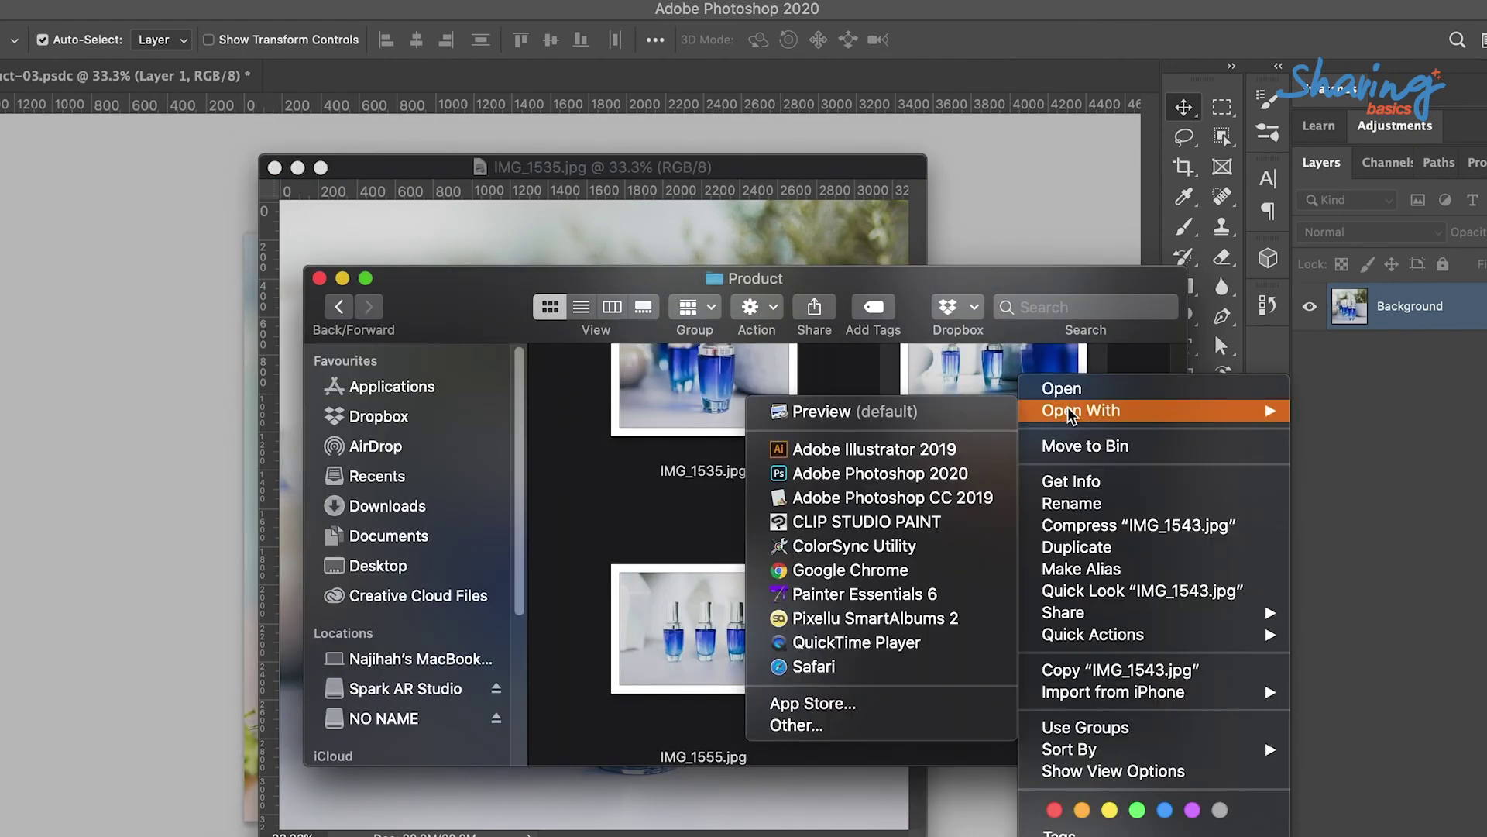
pyautogui.click(918, 377)
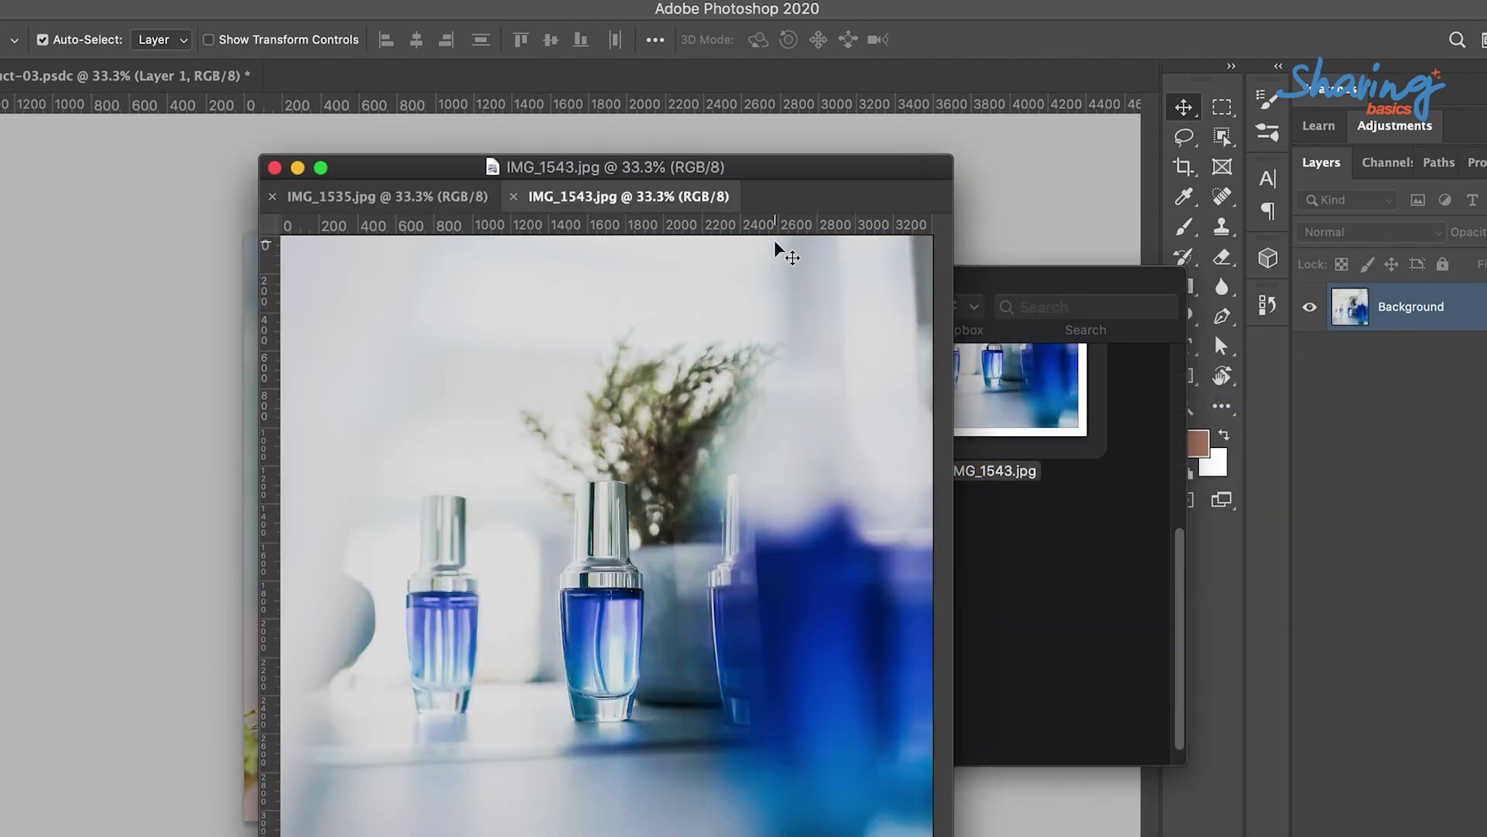
pyautogui.moveTo(773, 172); pyautogui.dragTo(773, 167)
pyautogui.moveTo(423, 163); pyautogui.dragTo(364, 157)
# Open IMG_1503.jpg from Finder's Product folder in Adobe Photoshop 2020 and widen the floating window to fit all three document names.
pyautogui.click(1007, 717)
pyautogui.scroll(5, 1007, 717)
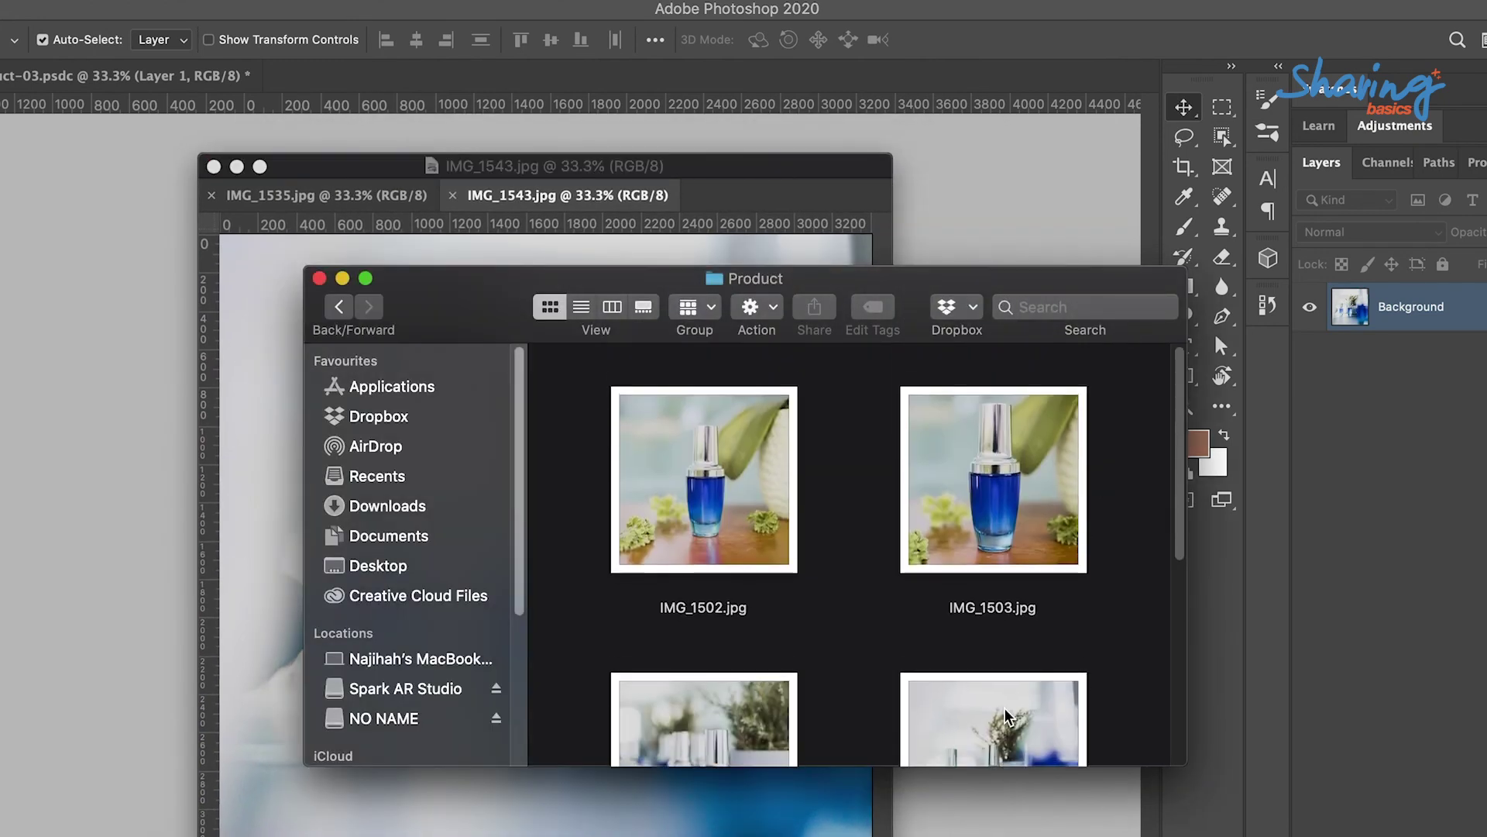
pyautogui.click(984, 448)
pyautogui.rightClick(983, 448)
pyautogui.moveTo(1056, 425)
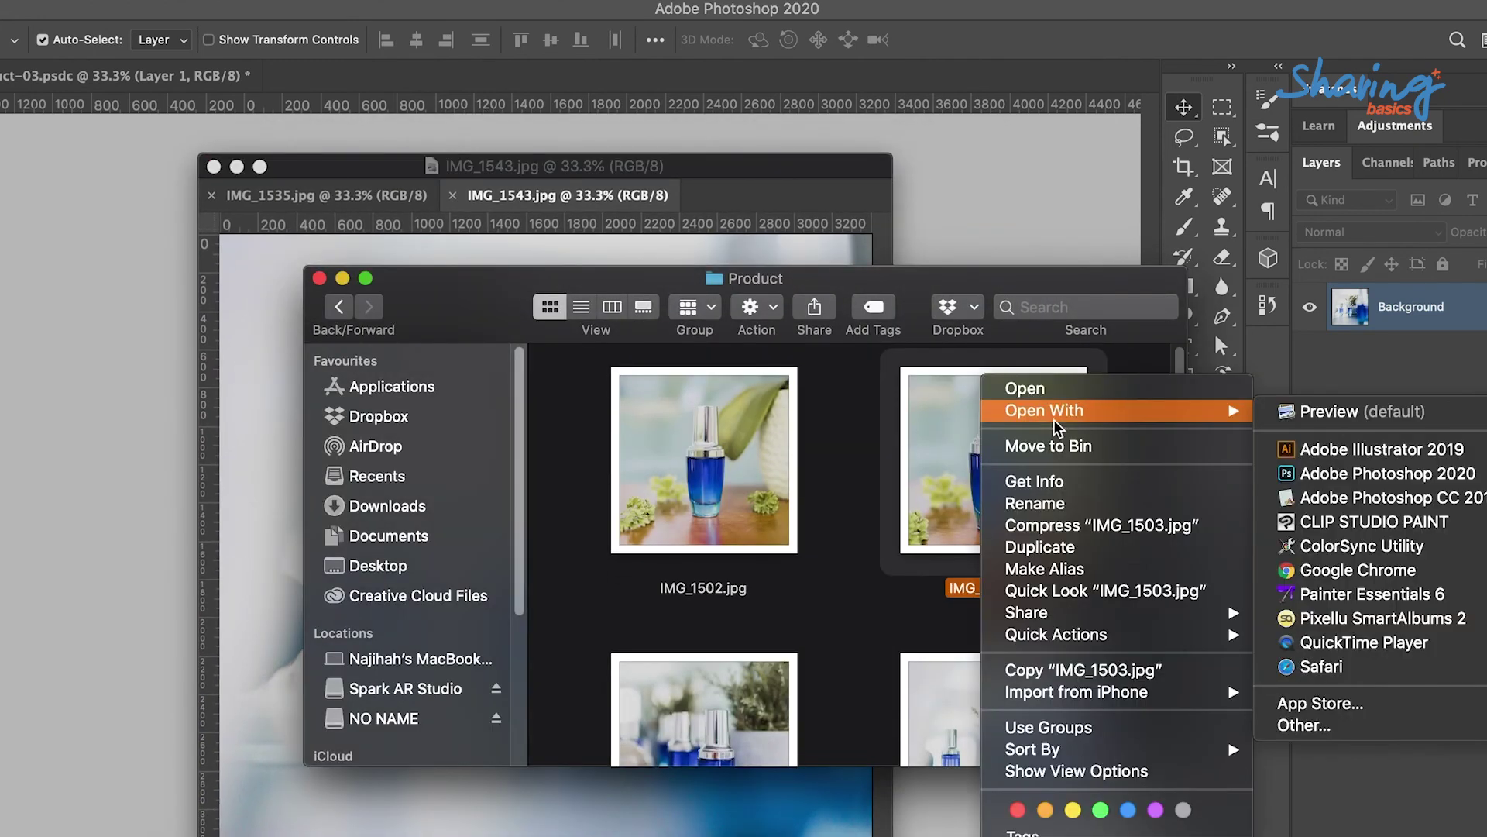
pyautogui.click(1317, 468)
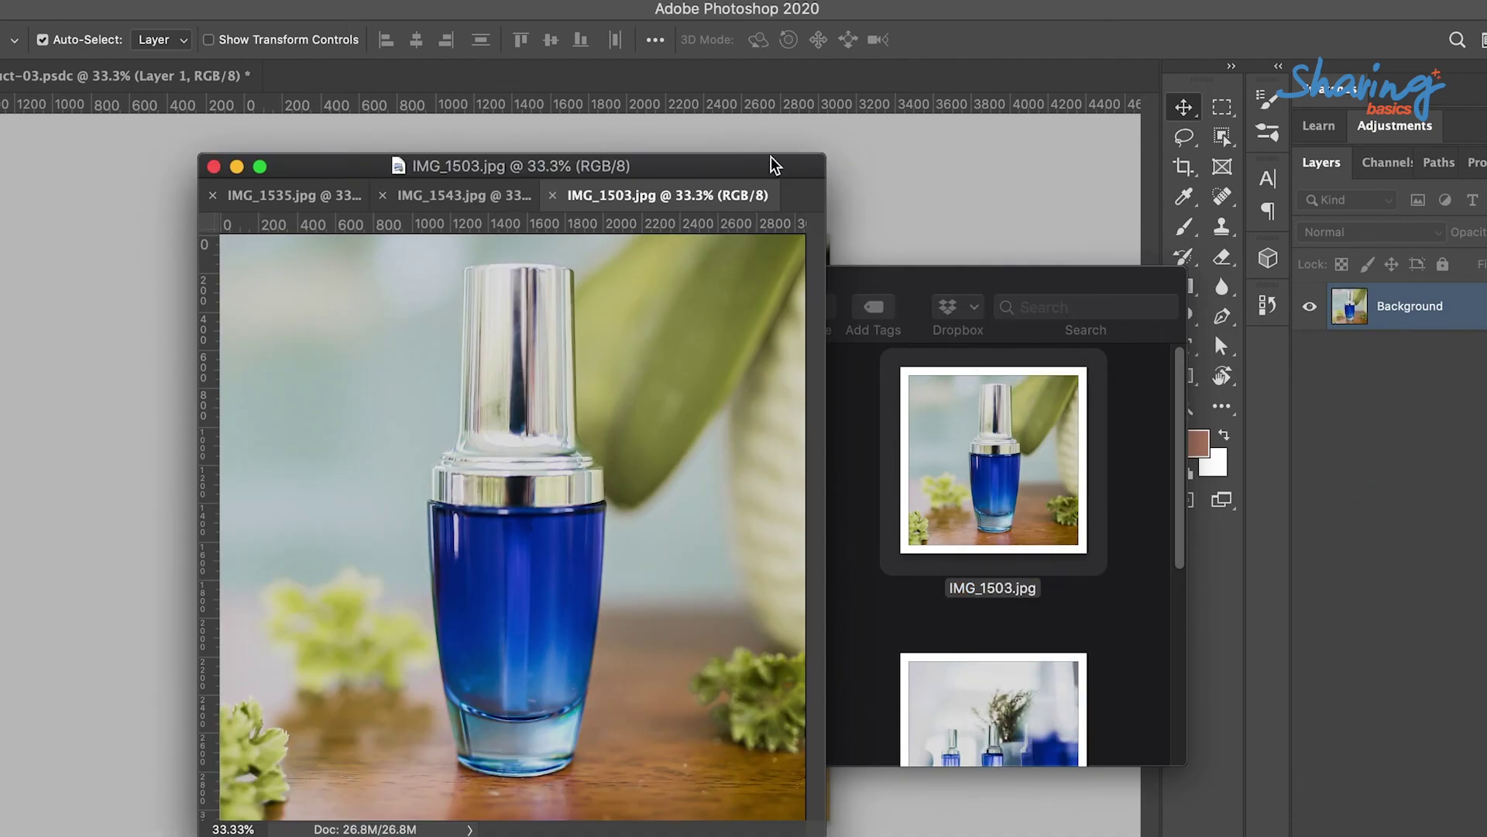
pyautogui.moveTo(821, 161); pyautogui.dragTo(1163, 158)
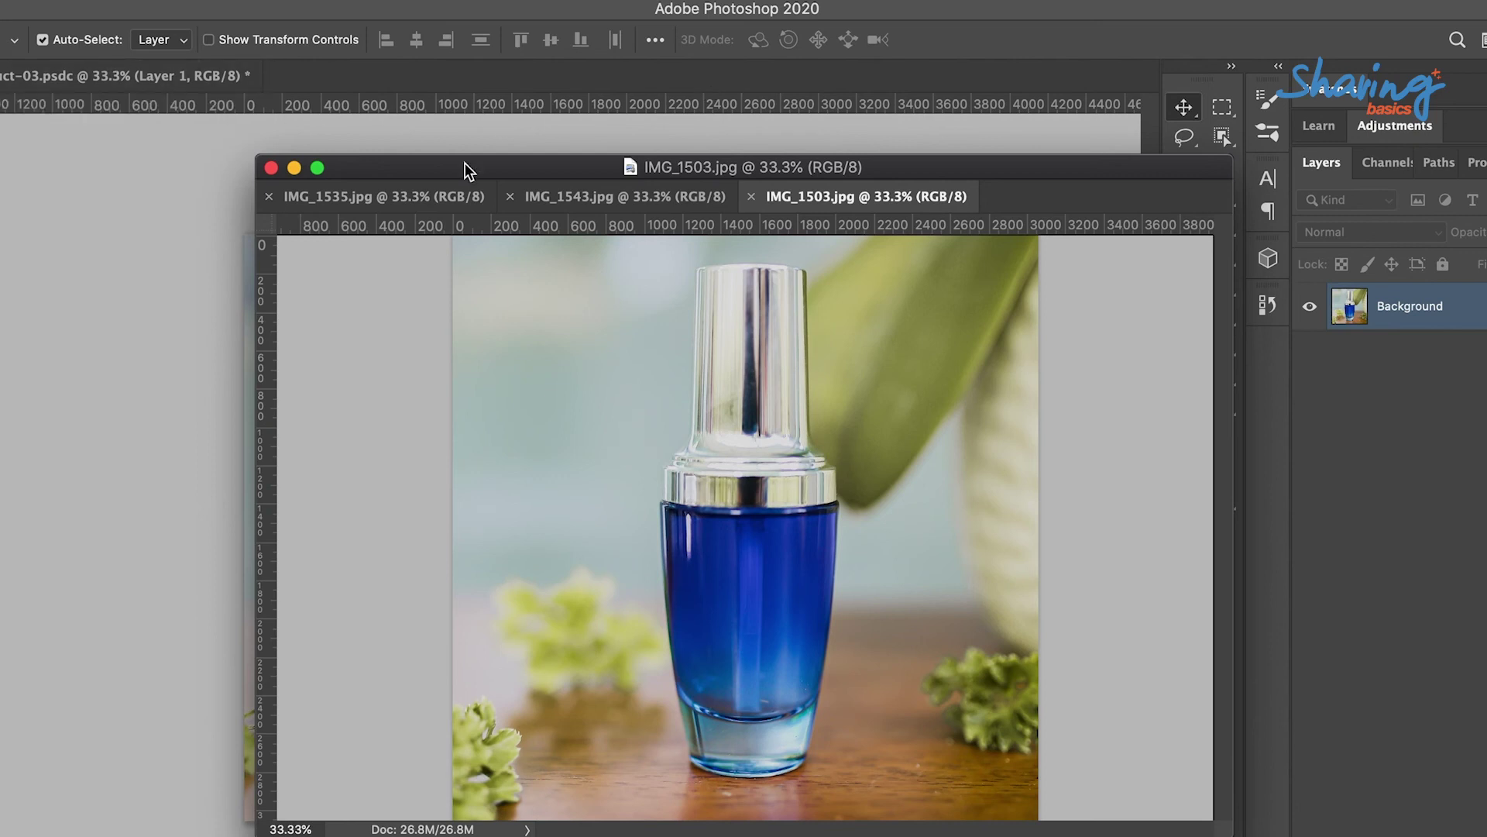
# View each of the three documents in the floating window and return to IMG_1535.jpg.
pyautogui.click(457, 194)
pyautogui.click(589, 196)
pyautogui.click(771, 200)
pyautogui.click(439, 193)
pyautogui.scroll(-2, 672, 383)
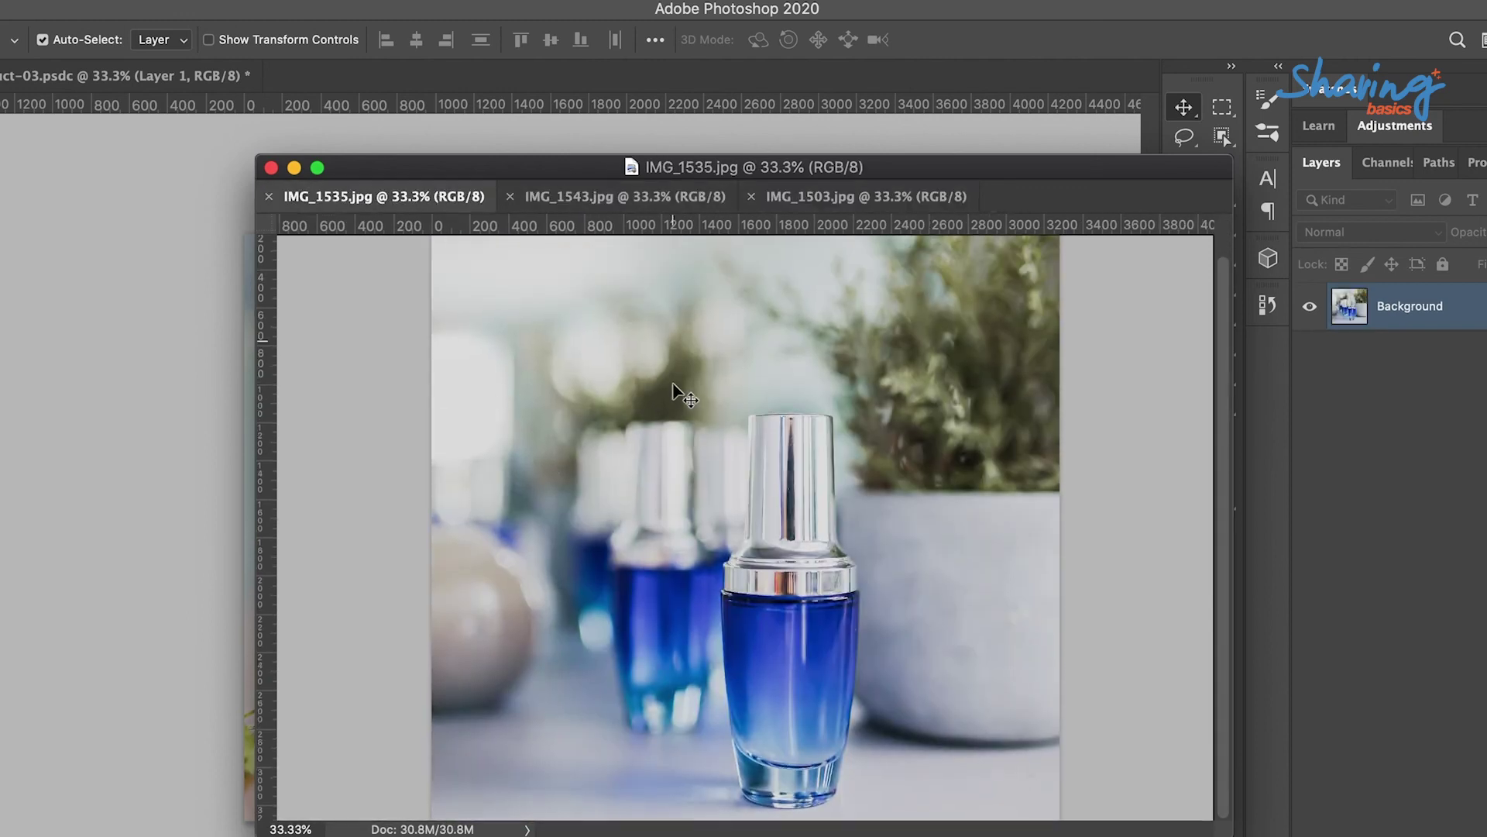
pyautogui.scroll(2, 672, 382)
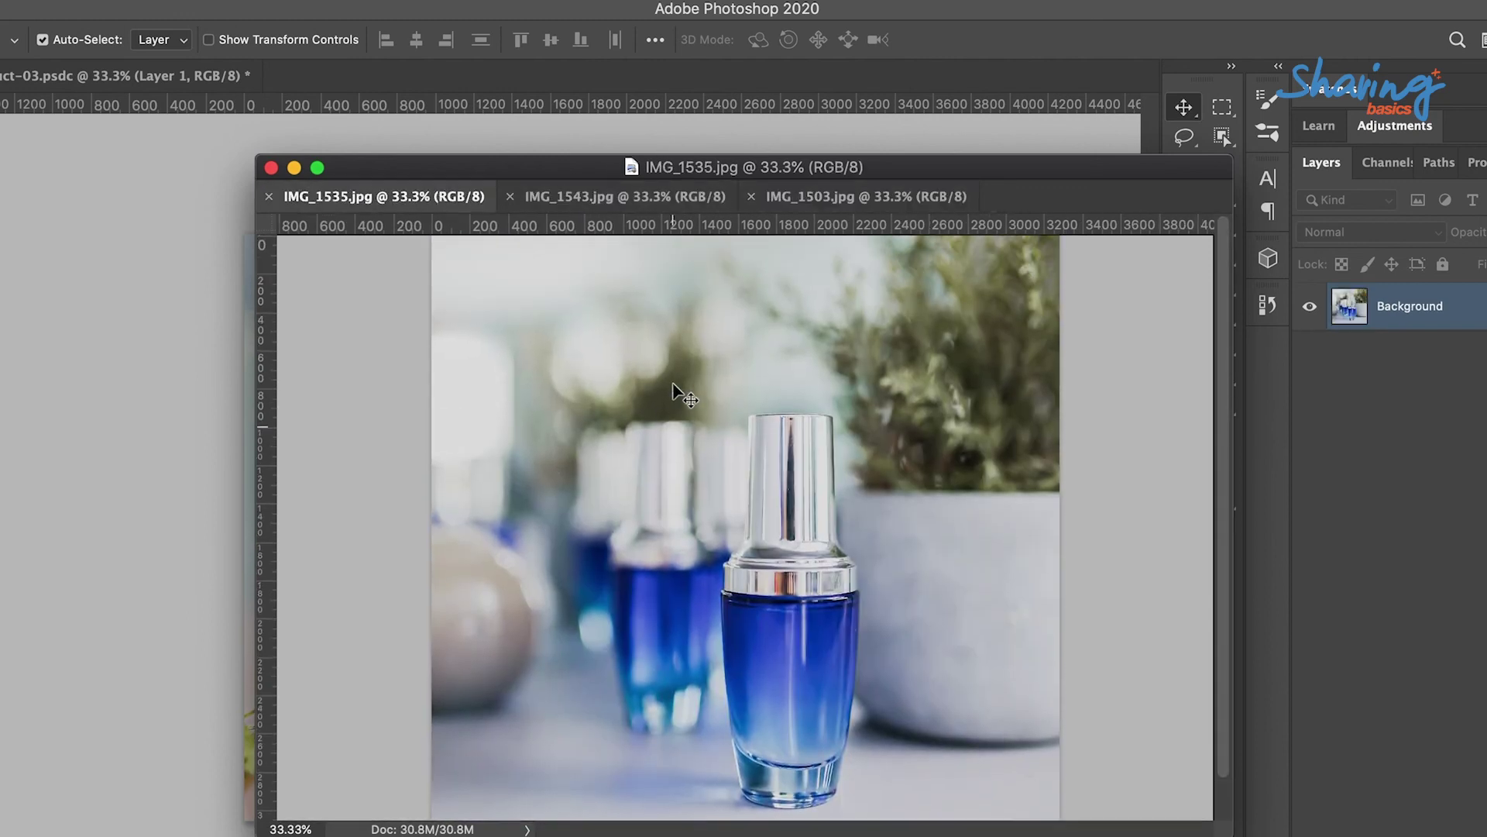
# Close all other documents except IMG_1535.jpg and reposition its floating window.
pyautogui.click(97, 1)
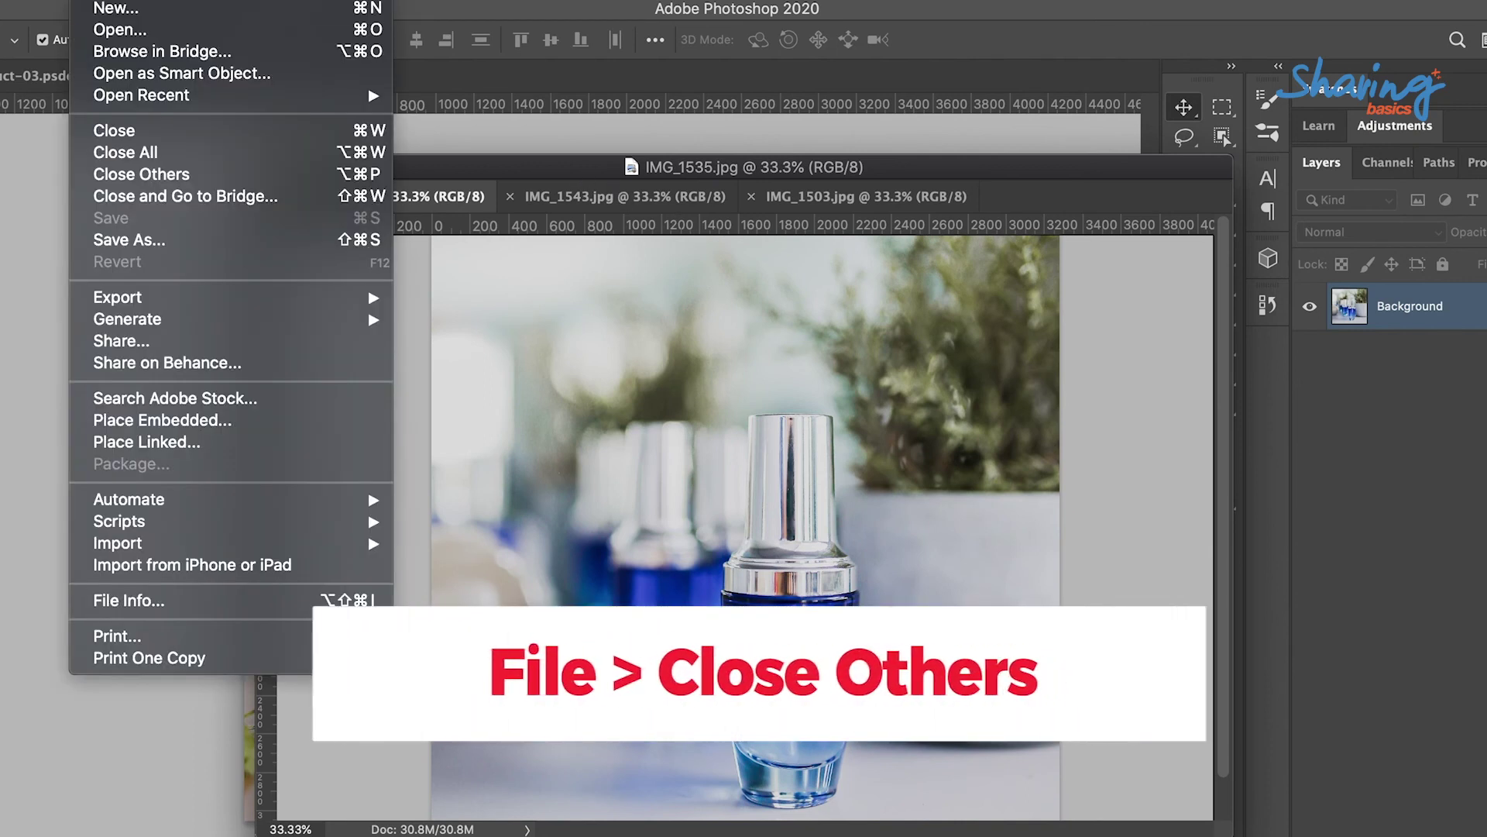
pyautogui.click(132, 178)
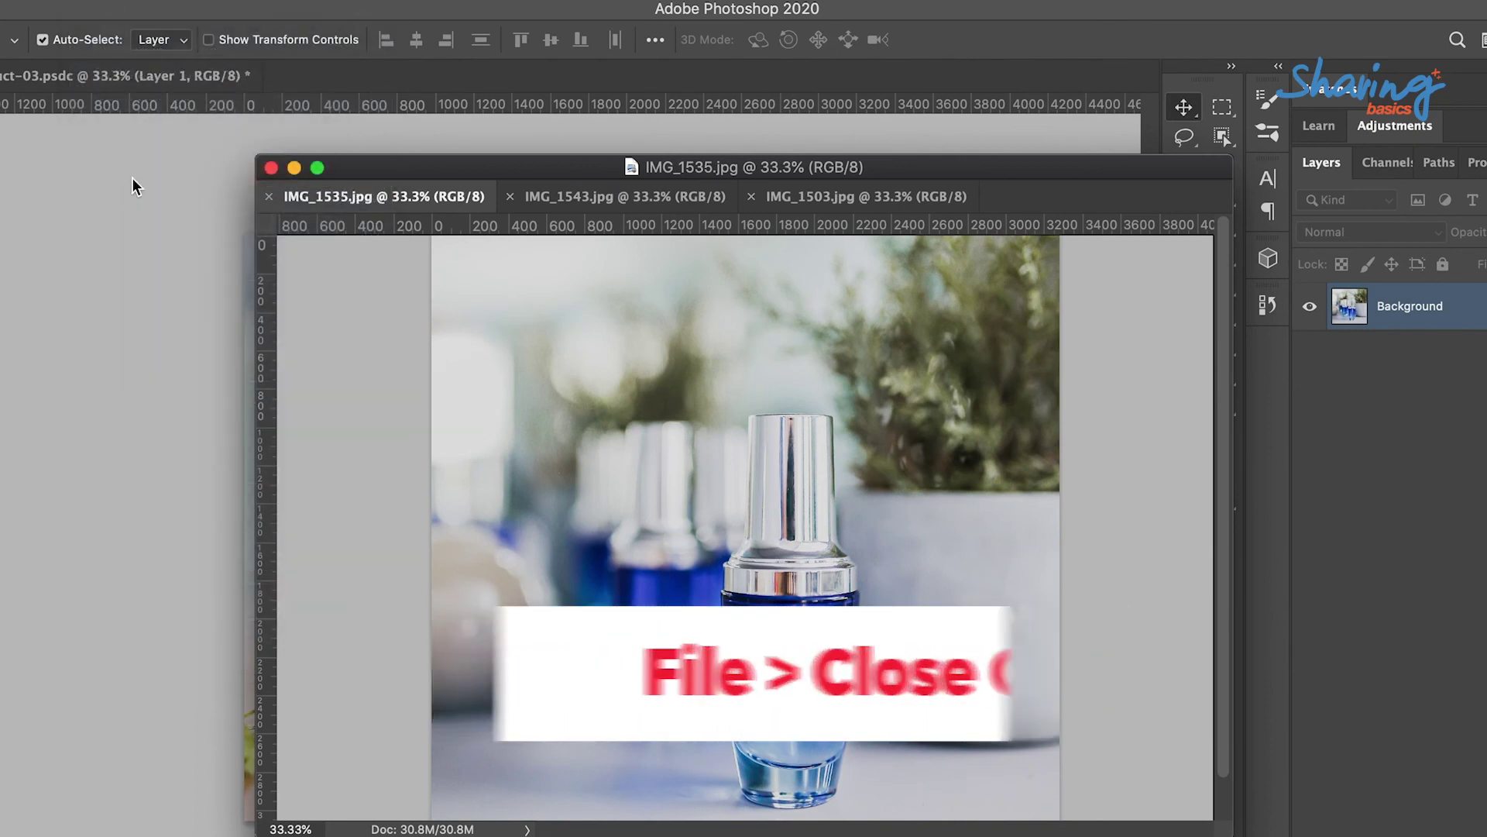
pyautogui.moveTo(453, 167); pyautogui.dragTo(397, 172)
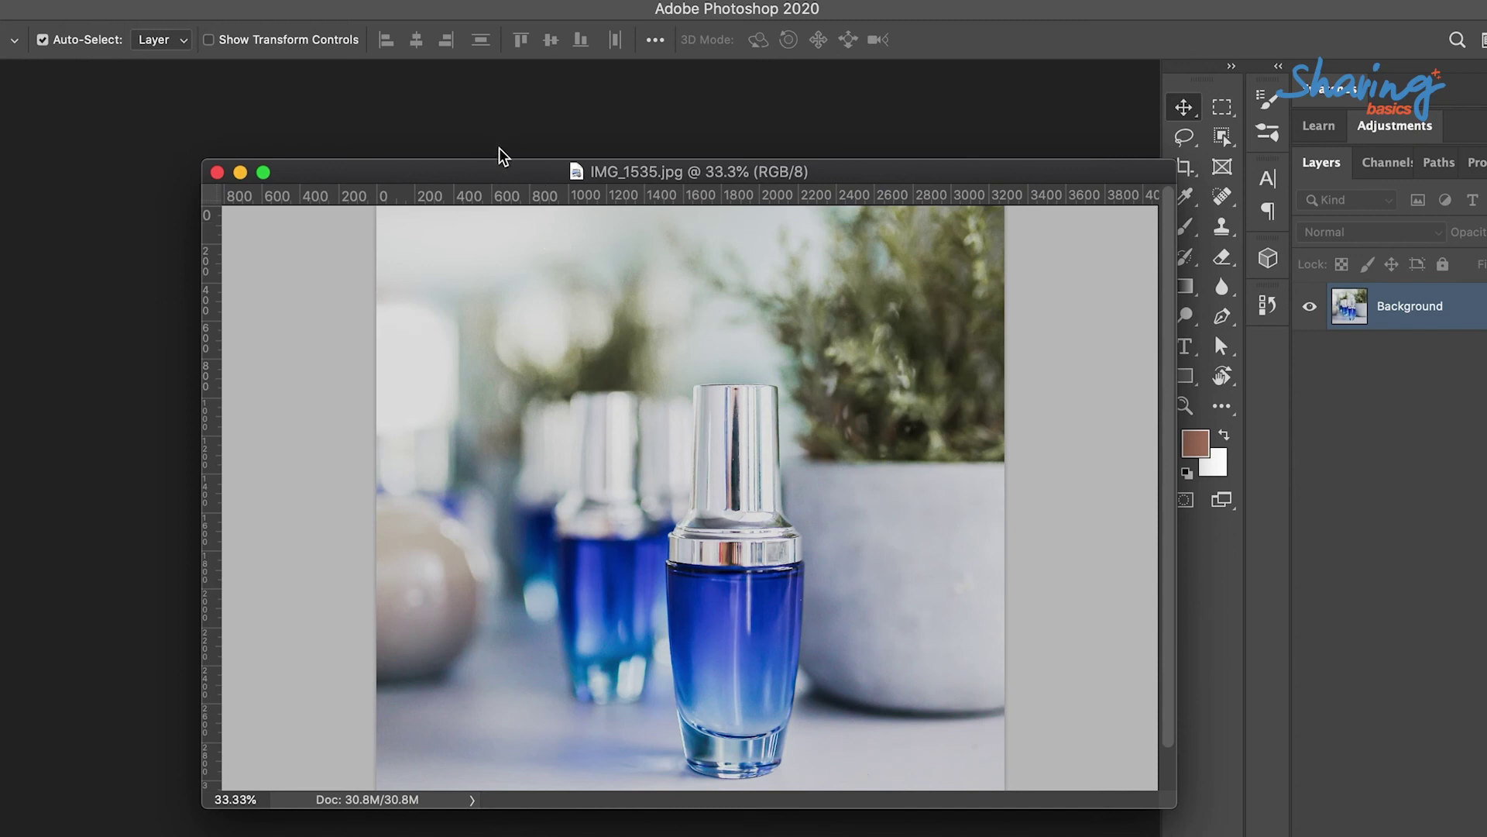
pyautogui.moveTo(514, 173); pyautogui.dragTo(422, 170)
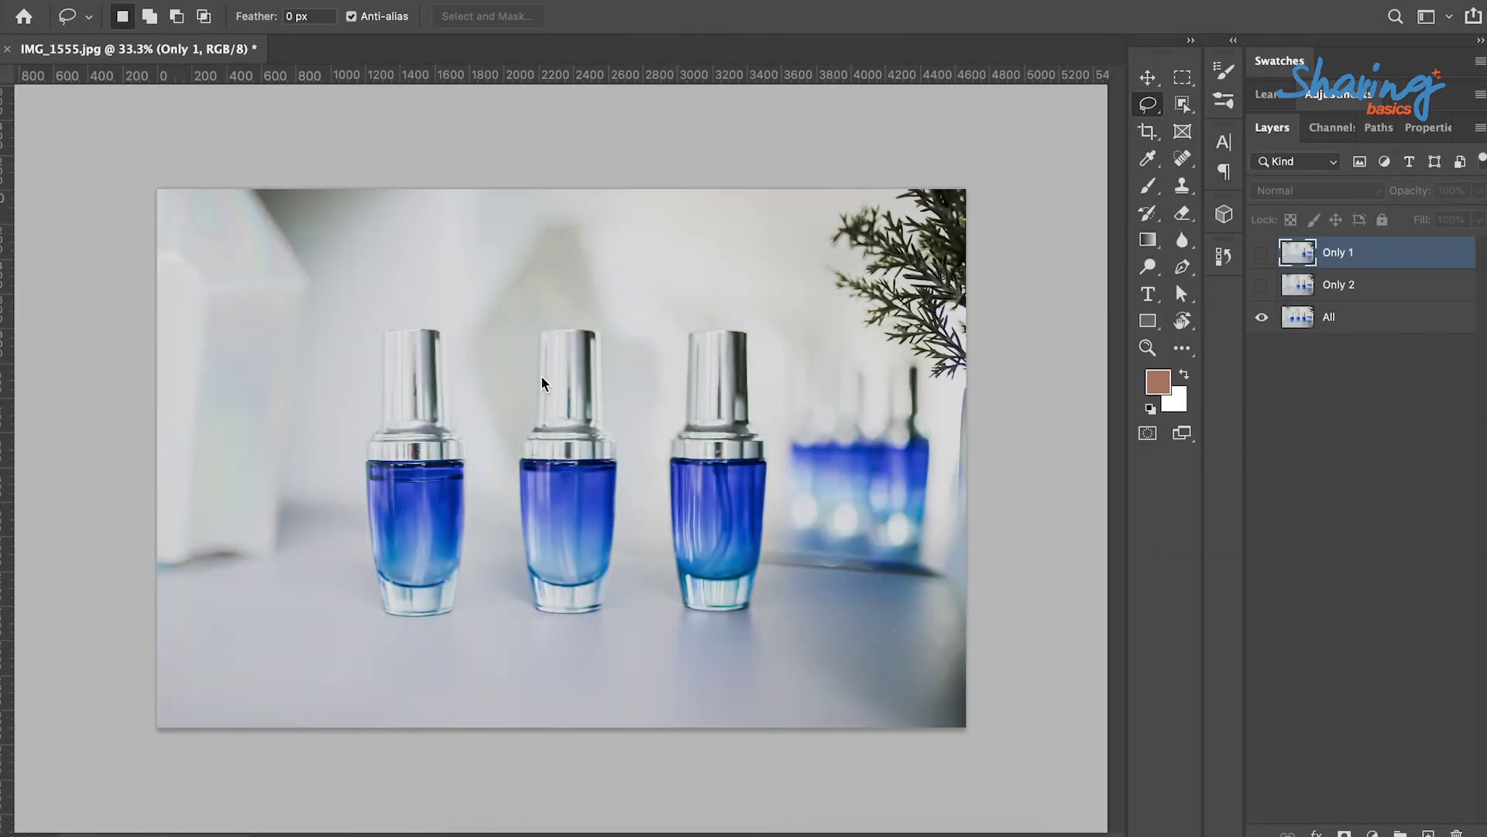
# In IMG_1555.jpg, turn on the visibility of the Only 2 layer and the Only 1 layer in turn.
pyautogui.click(1323, 324)
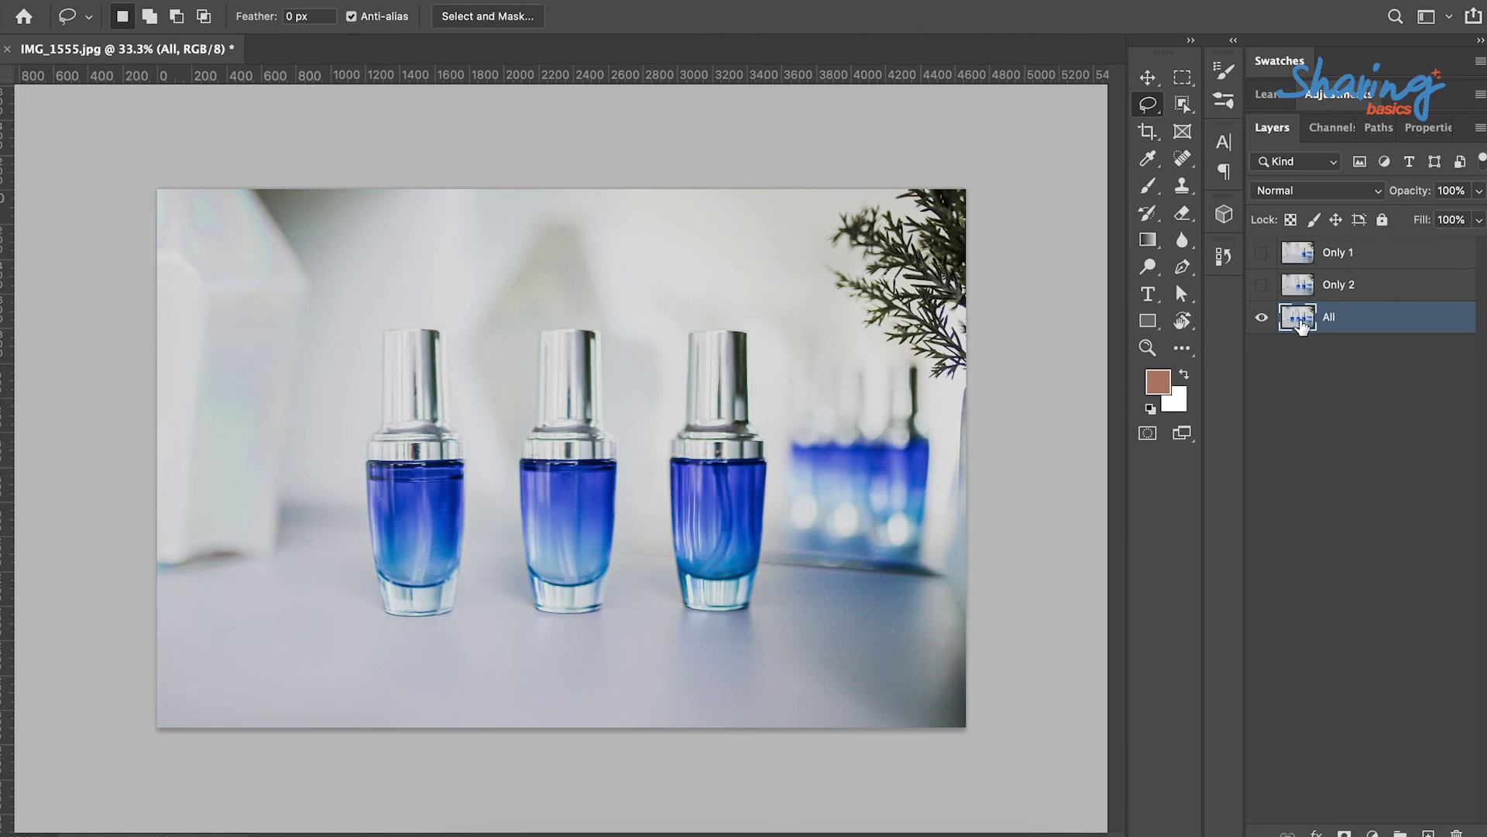
pyautogui.click(1262, 285)
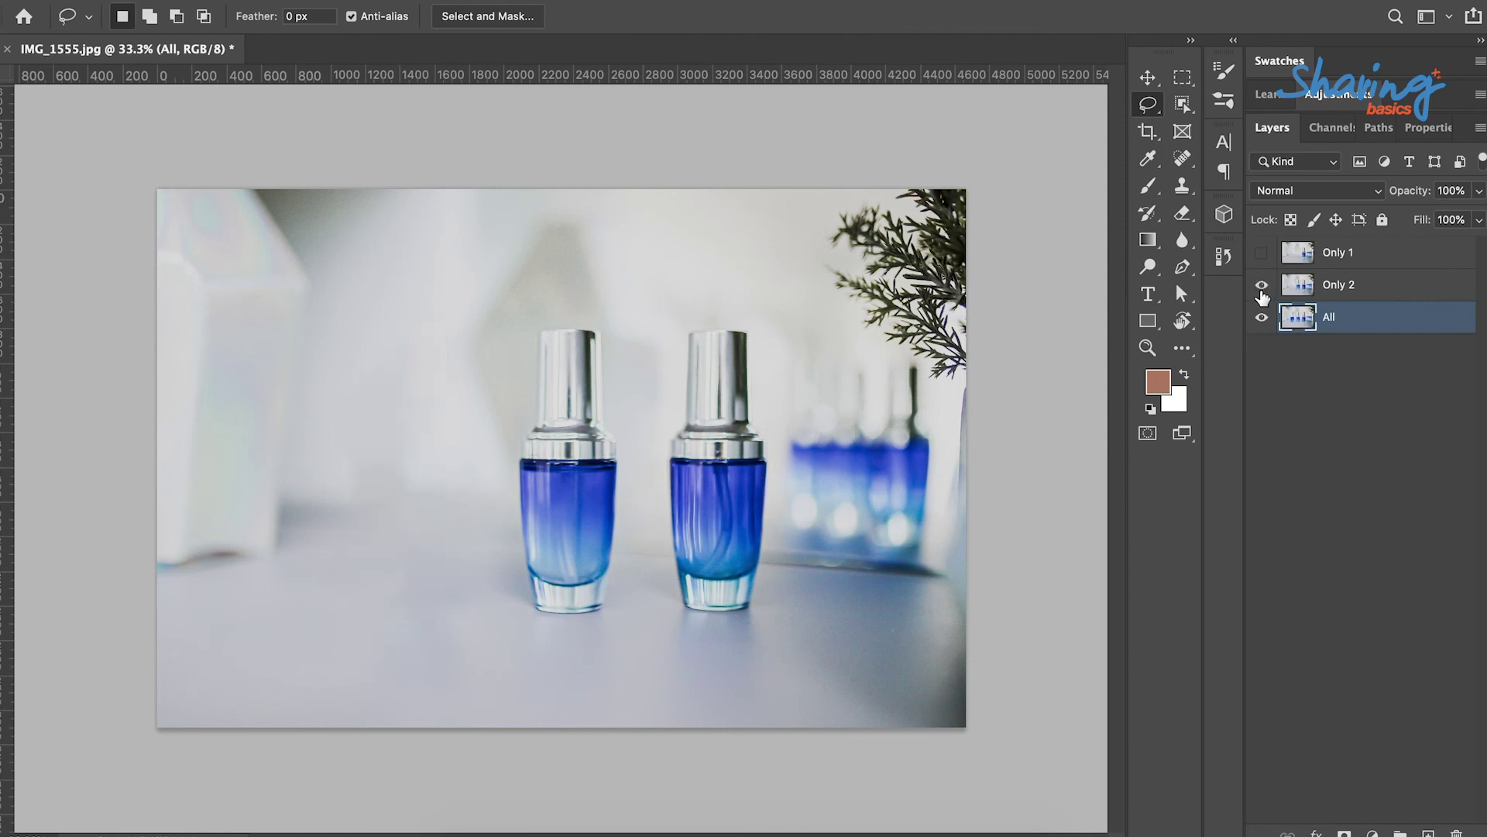
pyautogui.click(1344, 291)
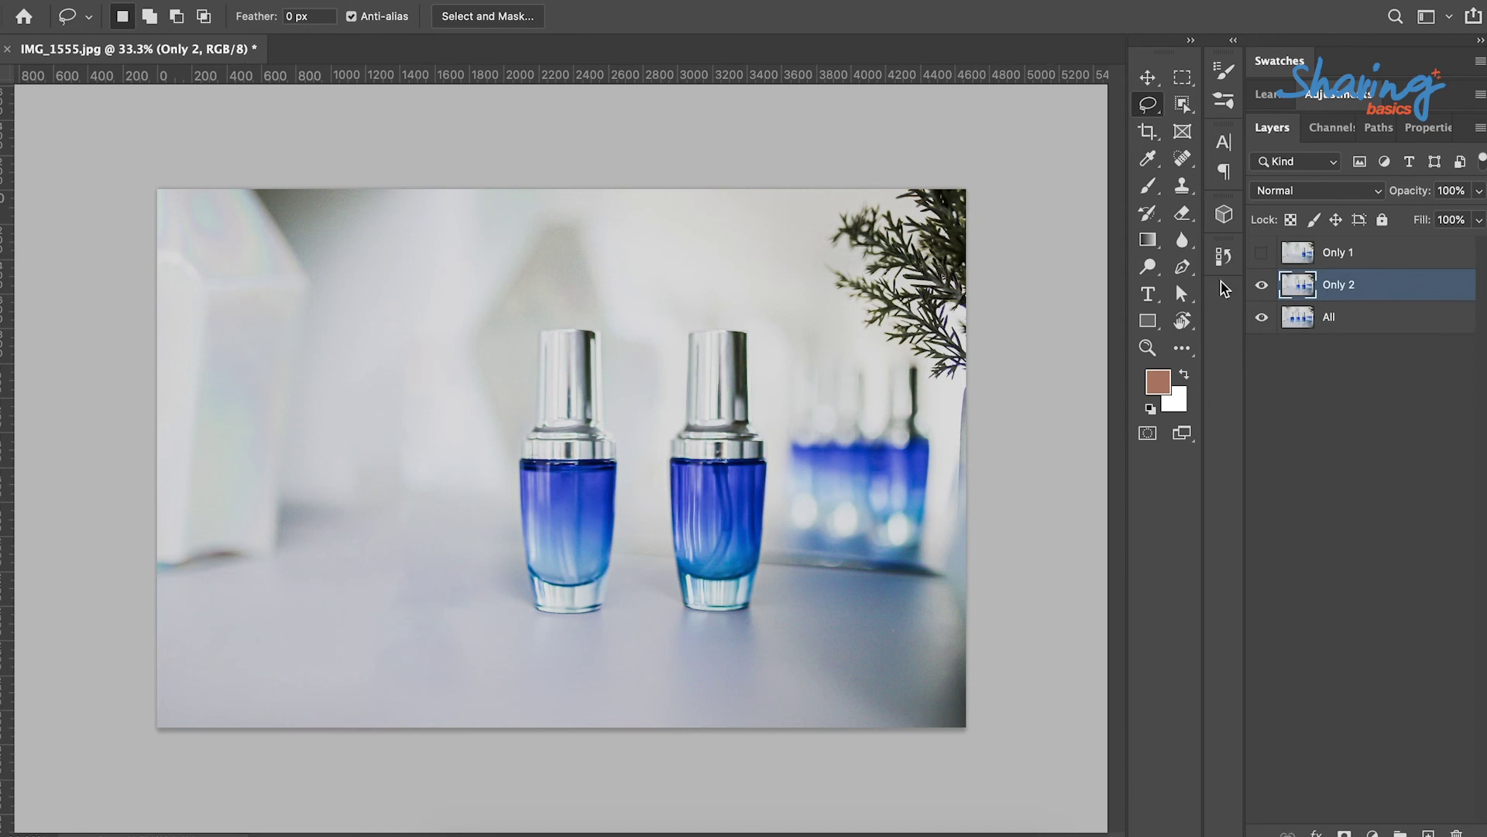
pyautogui.click(1334, 256)
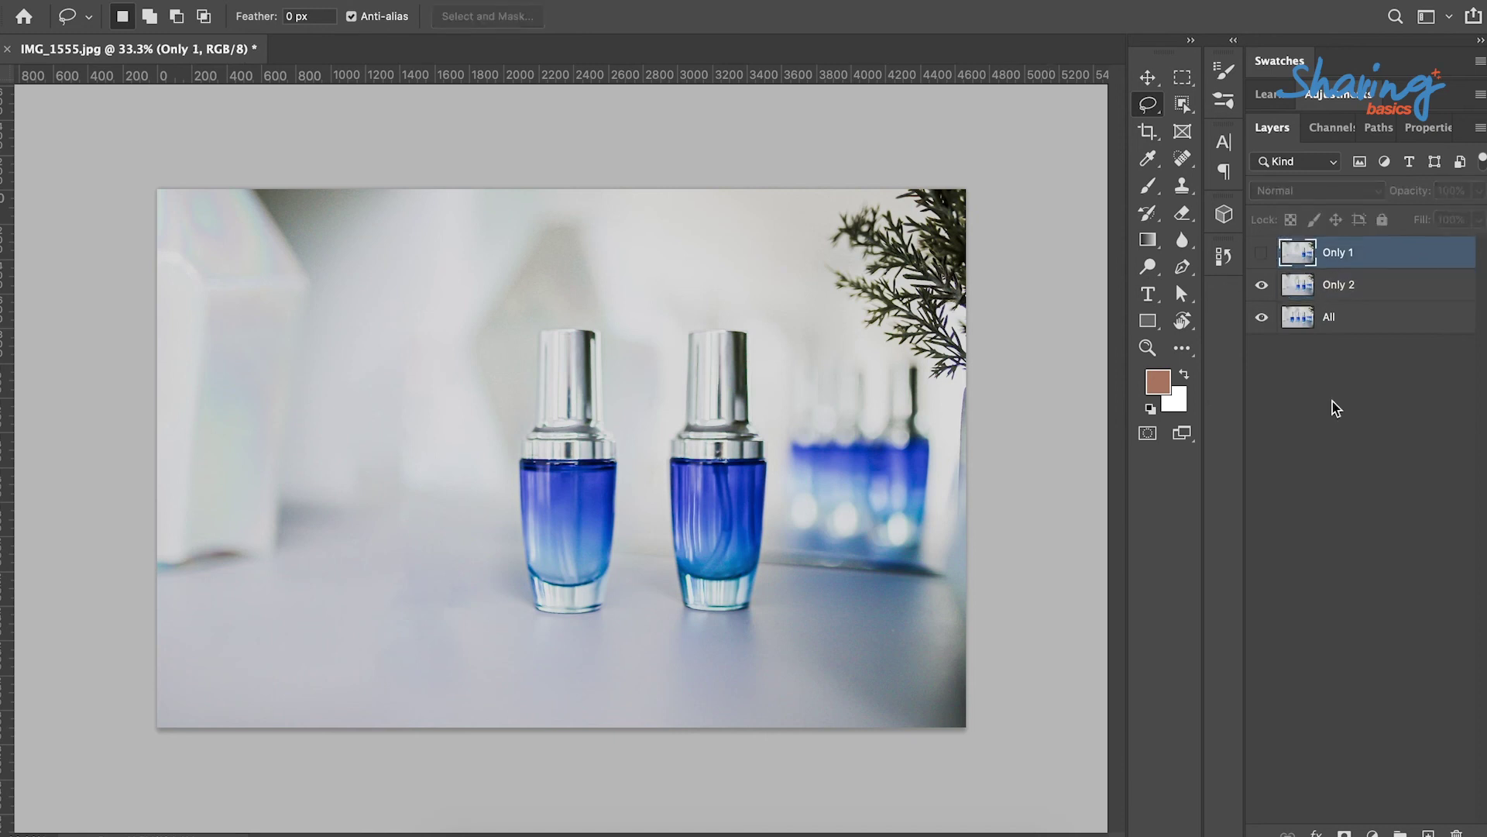
pyautogui.click(1263, 254)
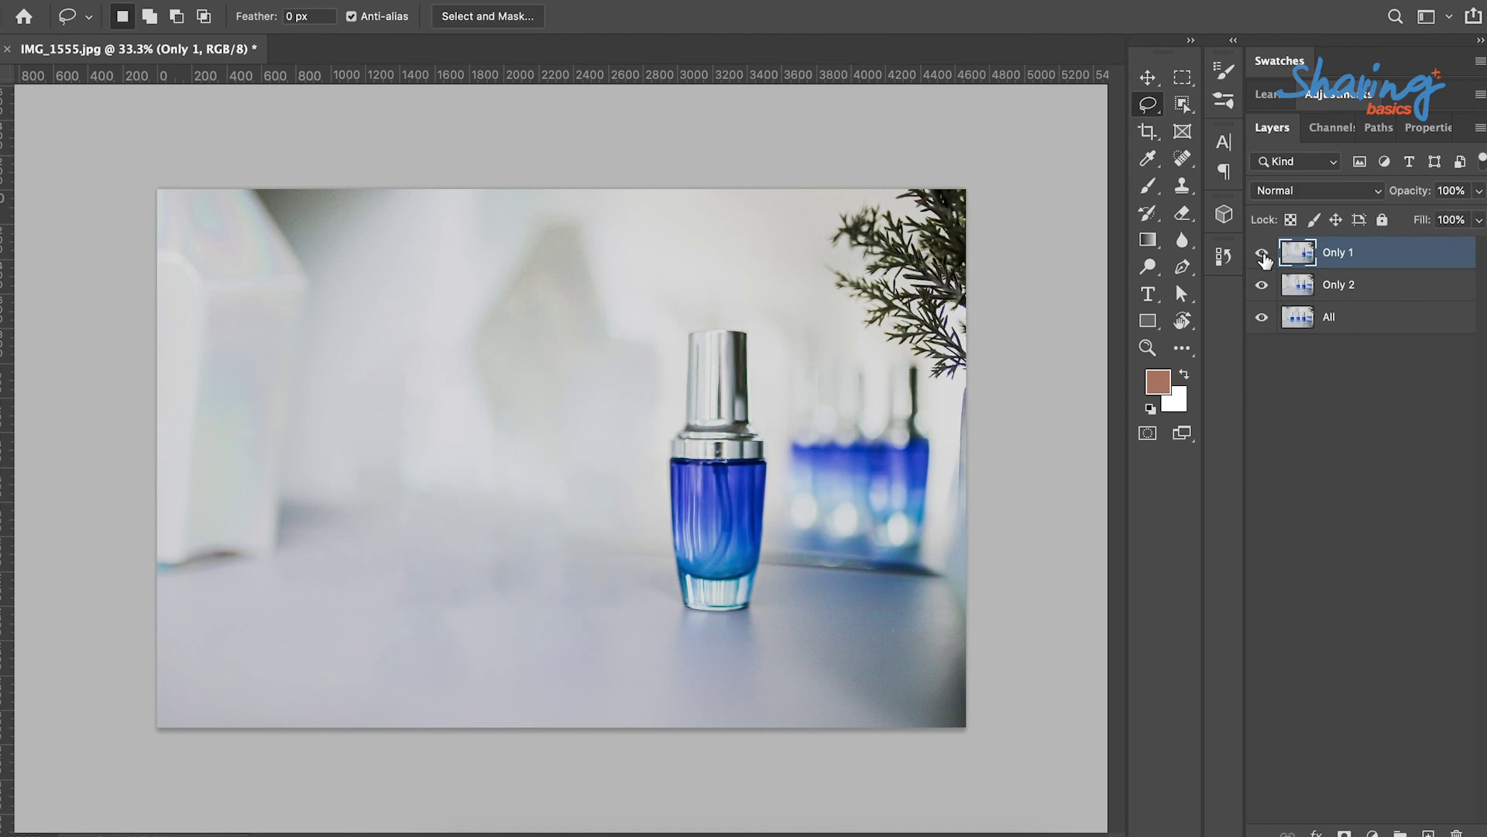
# Hide the Only 1, Only 2 and All layers one by one and show them again to compare the bottles.
pyautogui.click(1262, 255)
pyautogui.click(1262, 285)
pyautogui.click(1262, 317)
pyautogui.click(1263, 317)
pyautogui.click(1262, 285)
pyautogui.click(1263, 253)
# Show the Timeline and create a frame animation for IMG_1555.jpg.
pyautogui.click(616, 0)
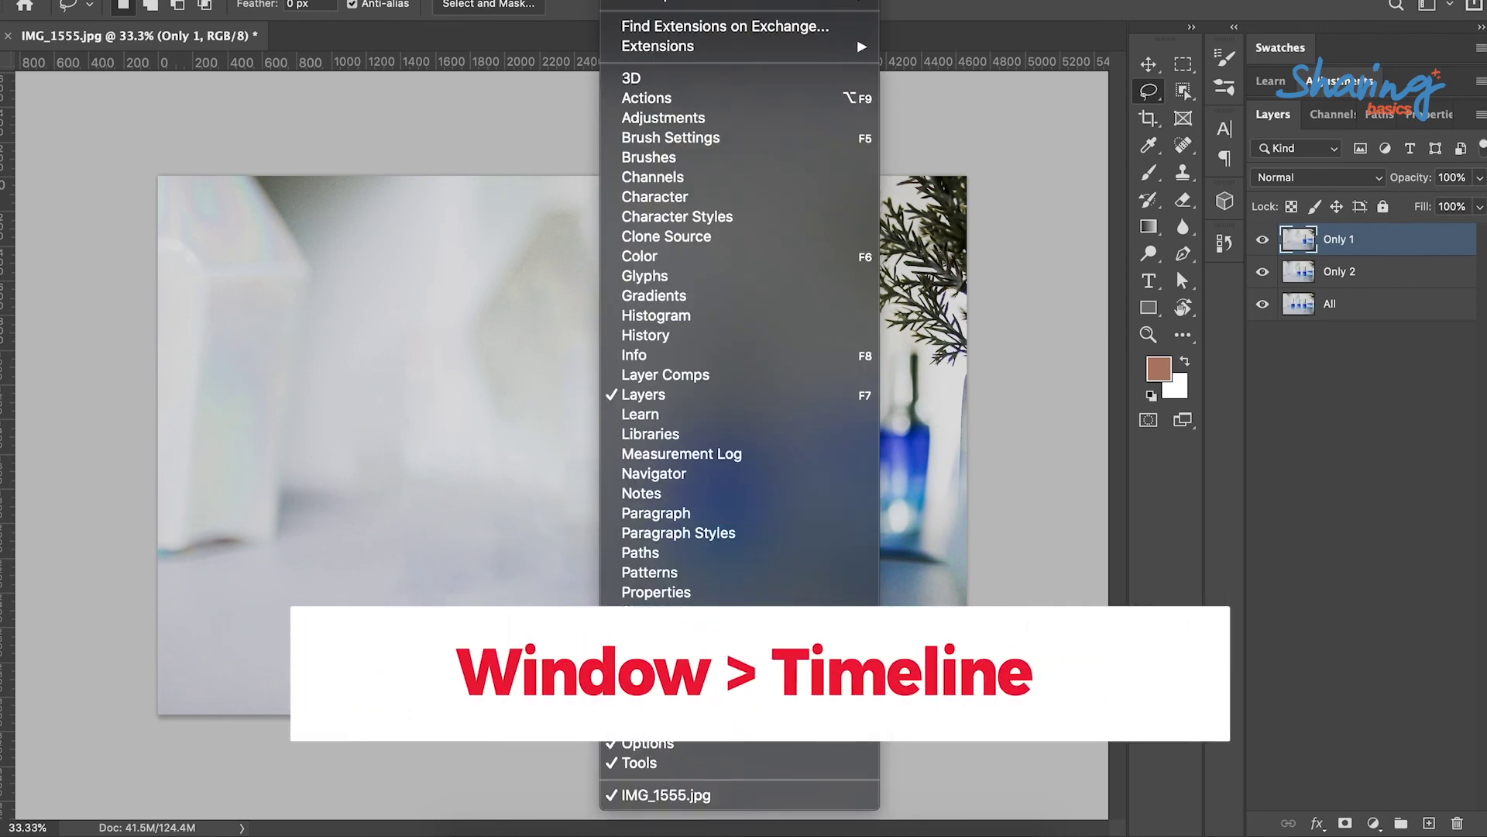
pyautogui.click(659, 671)
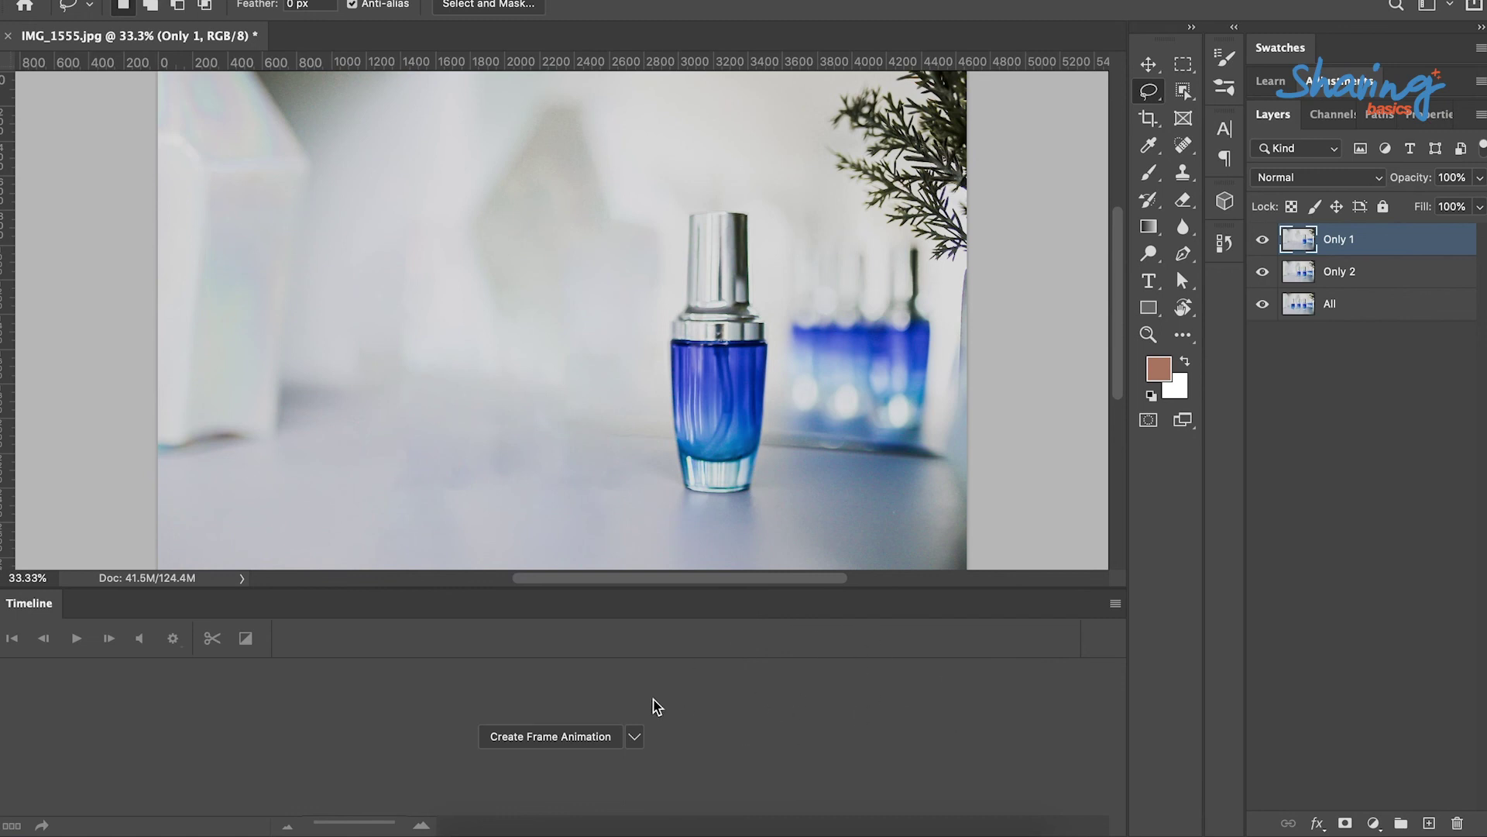
pyautogui.click(634, 737)
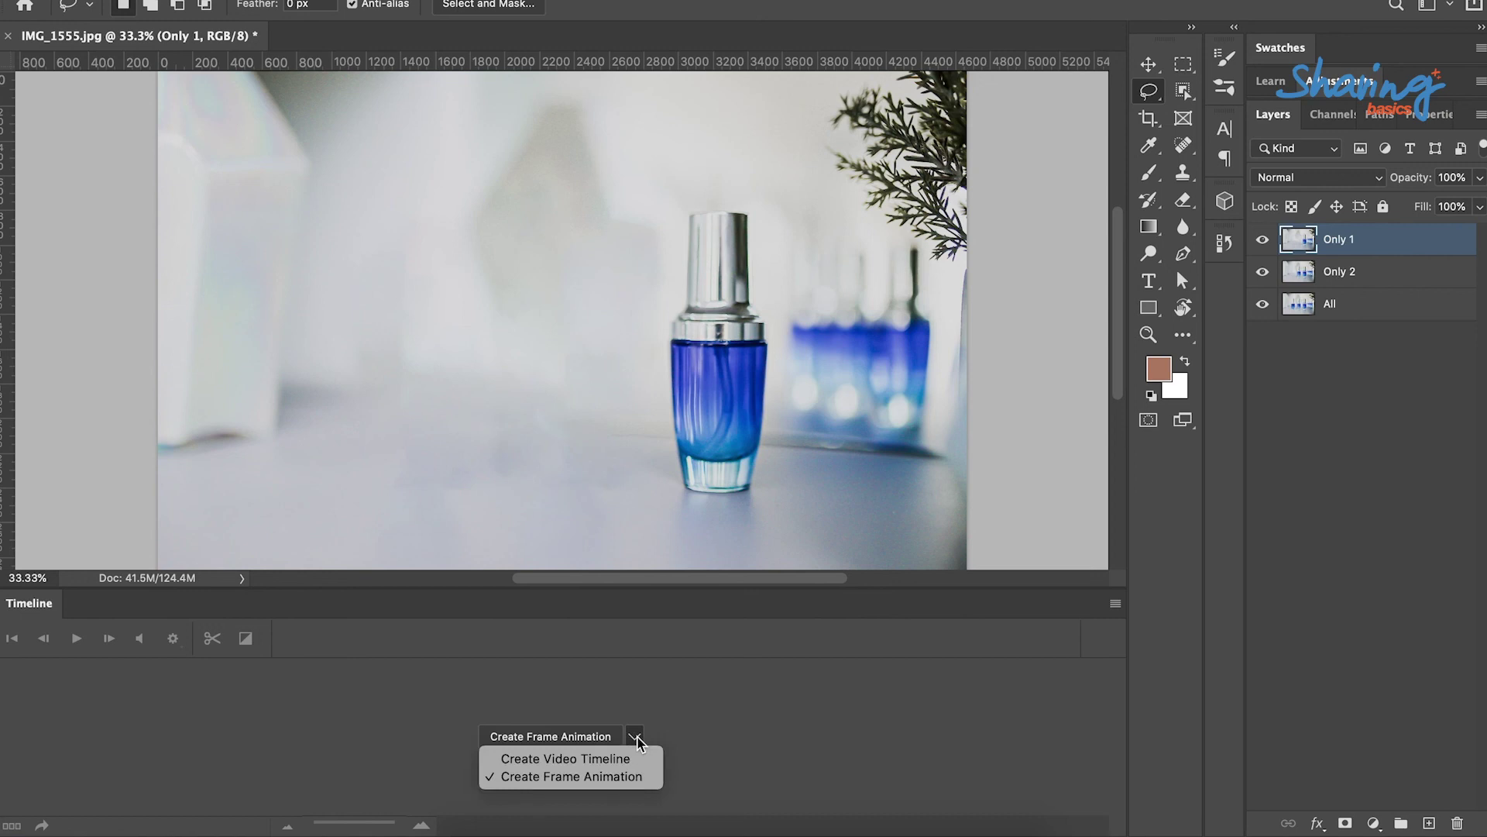
pyautogui.click(612, 777)
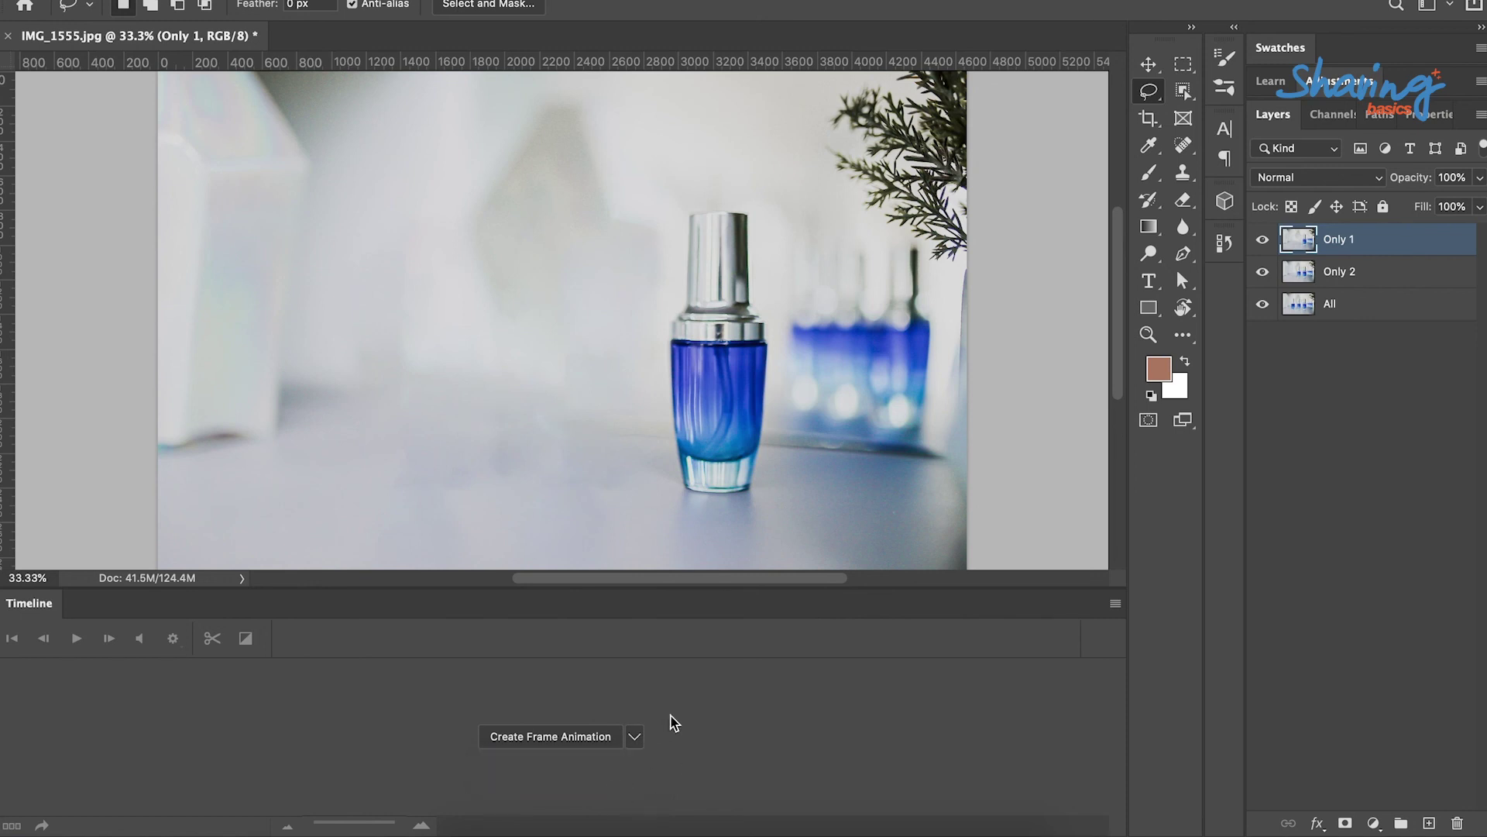
pyautogui.click(583, 732)
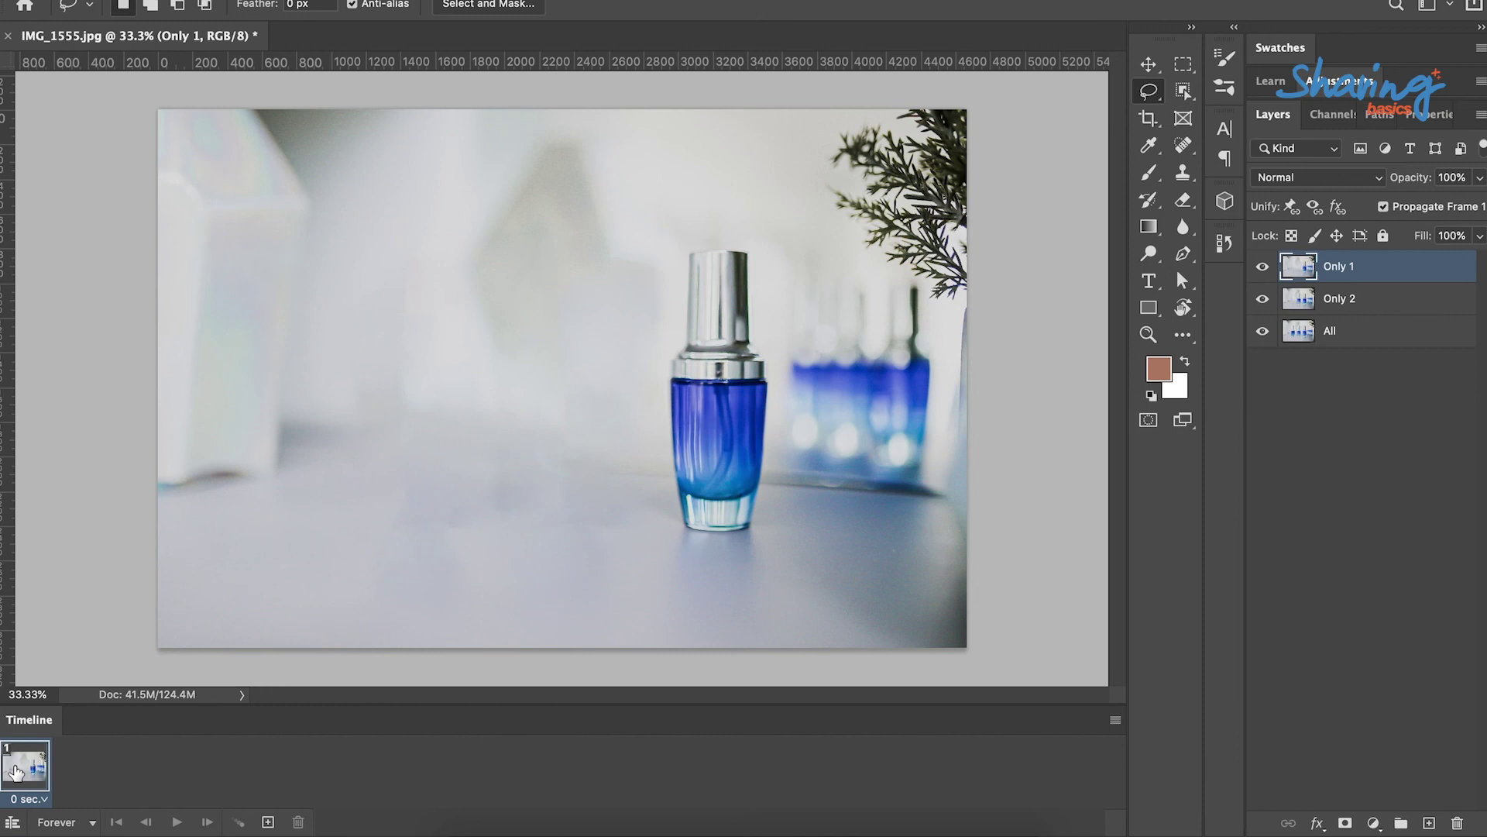
# Make animation frames from the Only 1, Only 2 and All layers.
pyautogui.click(1116, 721)
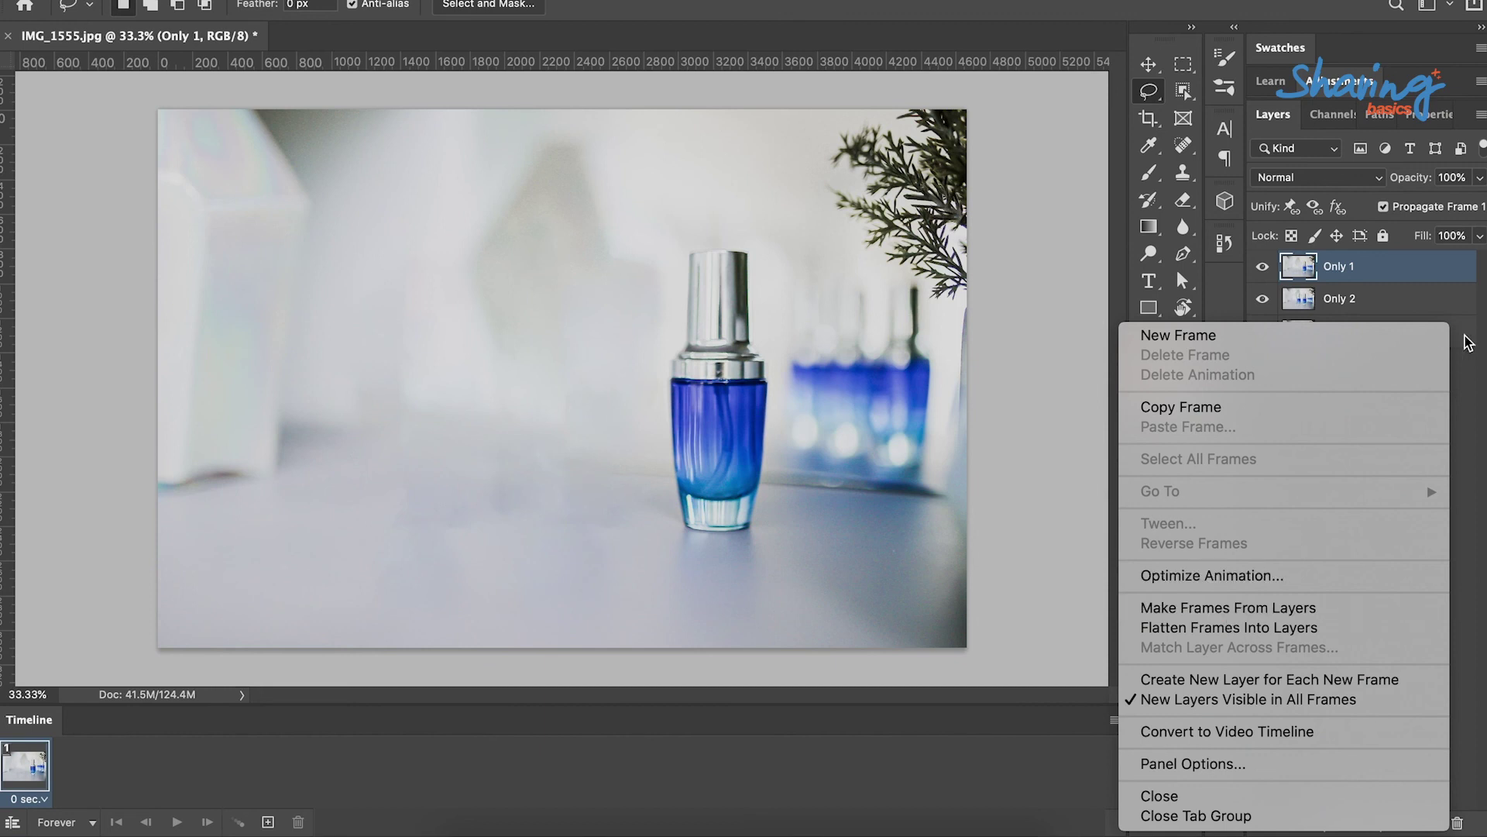
pyautogui.click(1474, 362)
pyautogui.click(1411, 330)
pyautogui.click(1406, 298)
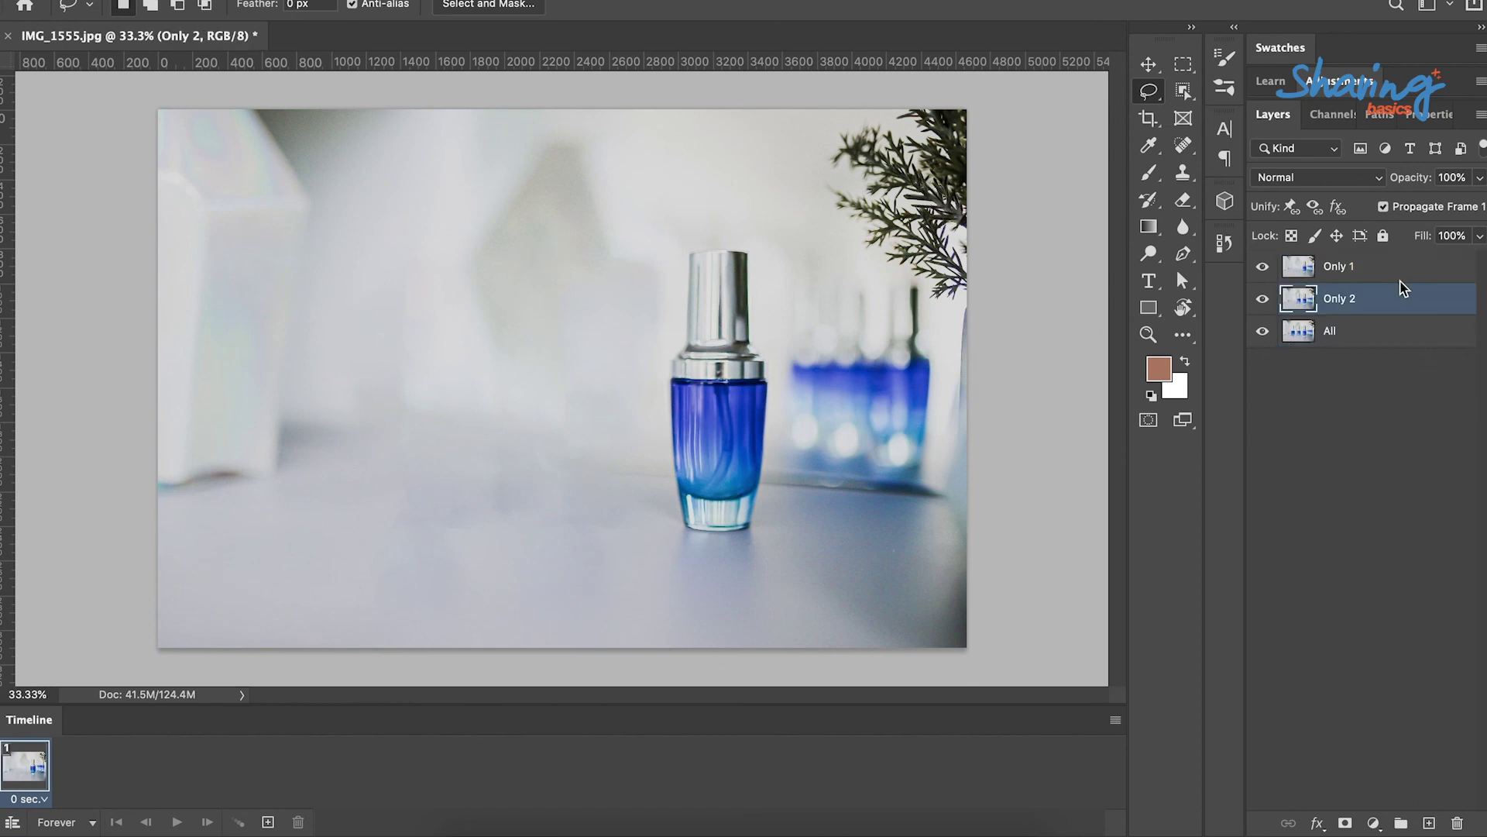
pyautogui.click(1390, 268)
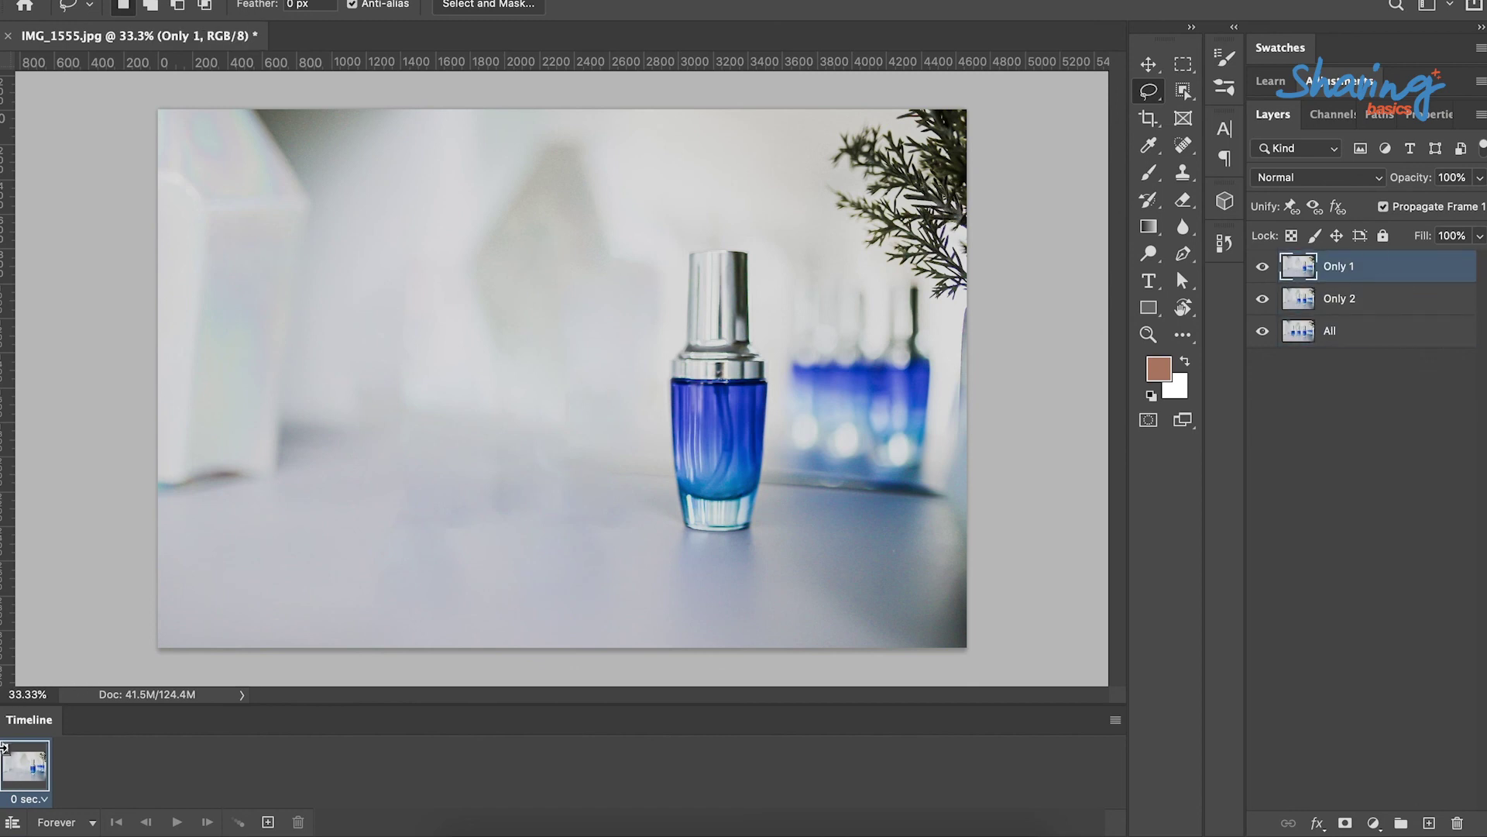
pyautogui.click(1116, 720)
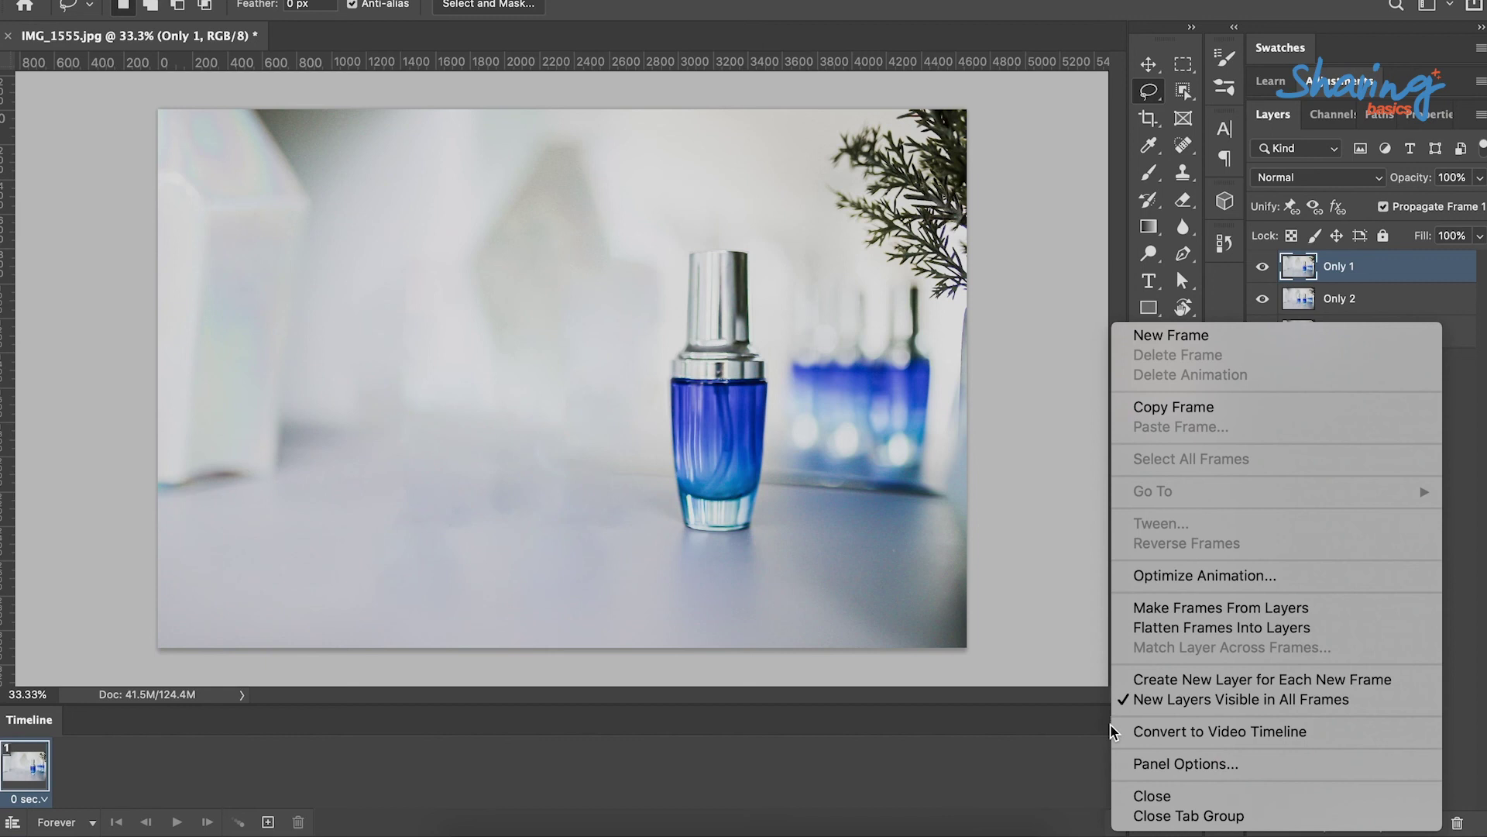
pyautogui.click(1210, 615)
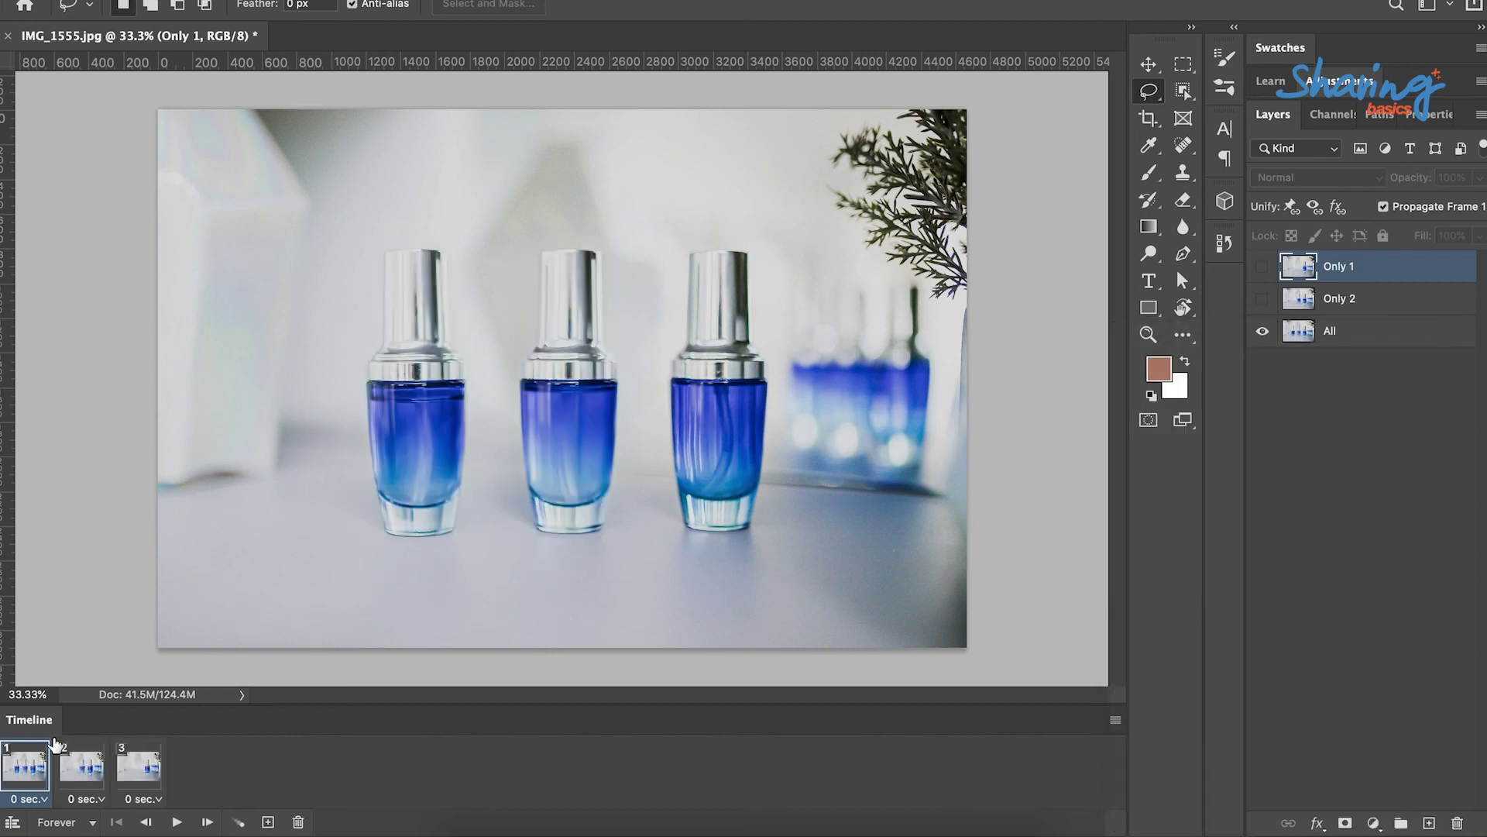
# View each of the three frames, then play the animation from frame 1 and stop it.
pyautogui.click(70, 775)
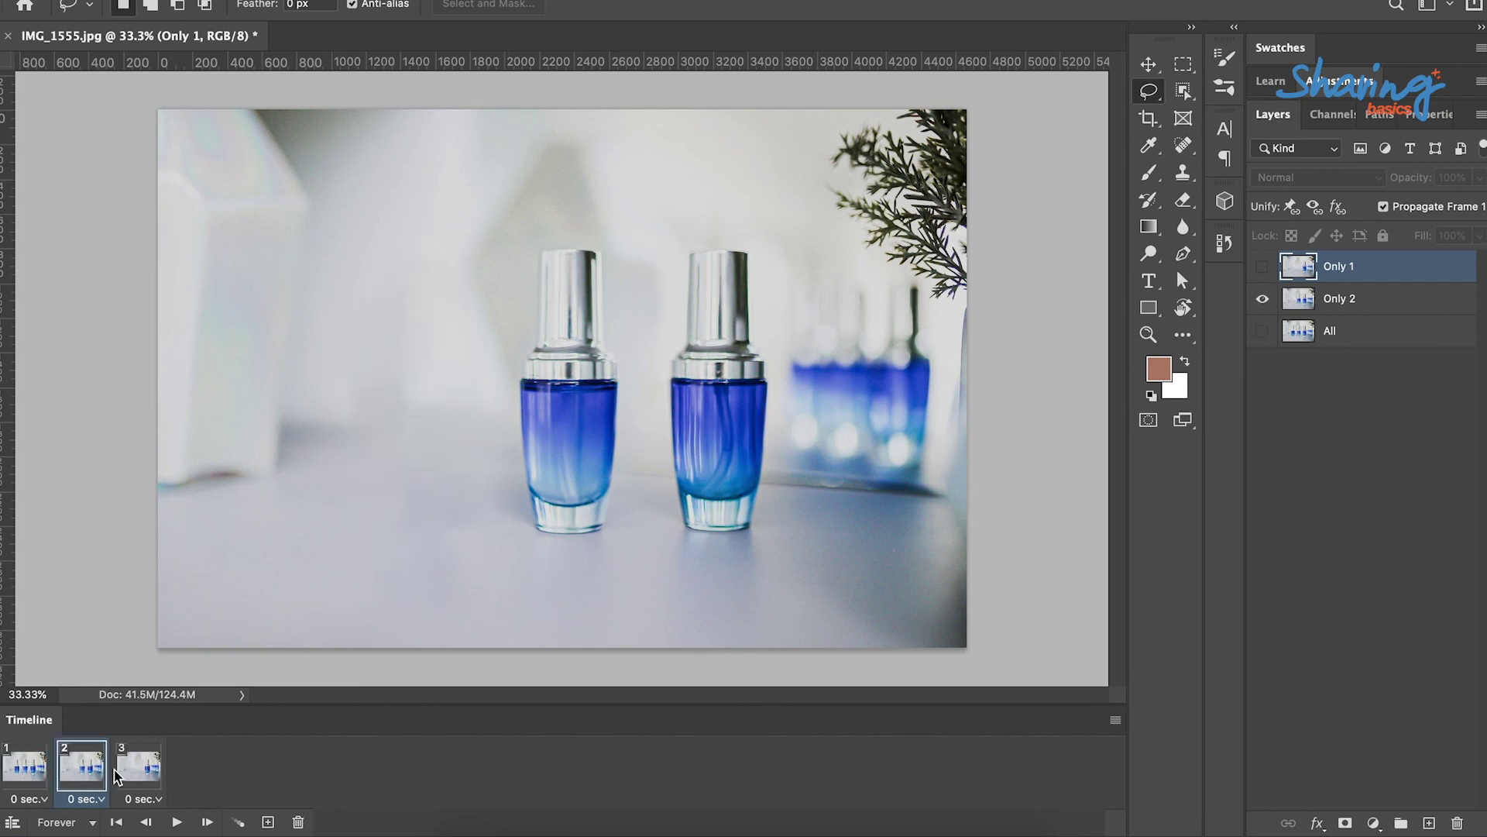
pyautogui.click(118, 775)
pyautogui.click(27, 774)
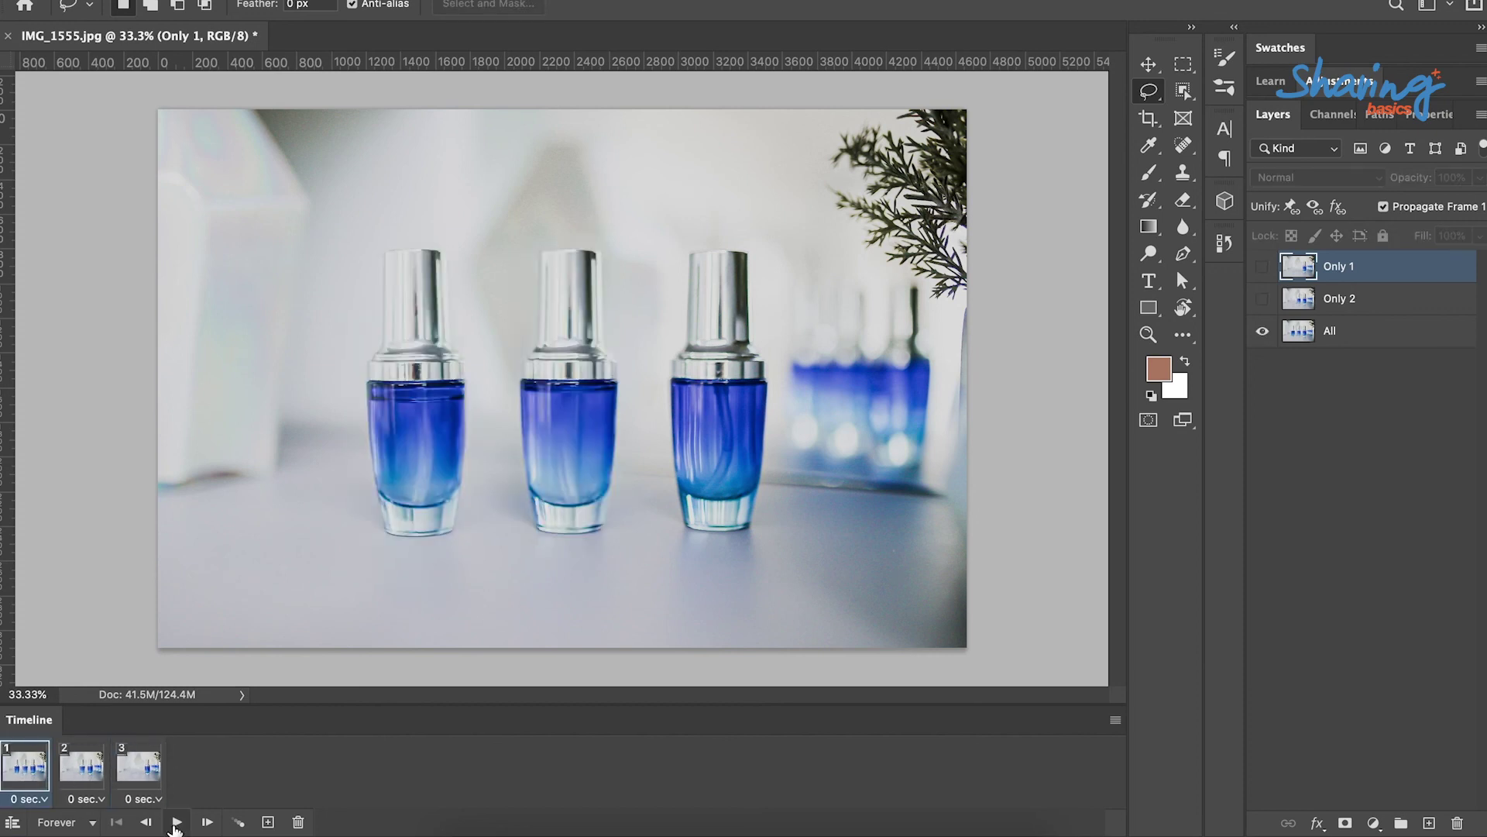
pyautogui.click(176, 823)
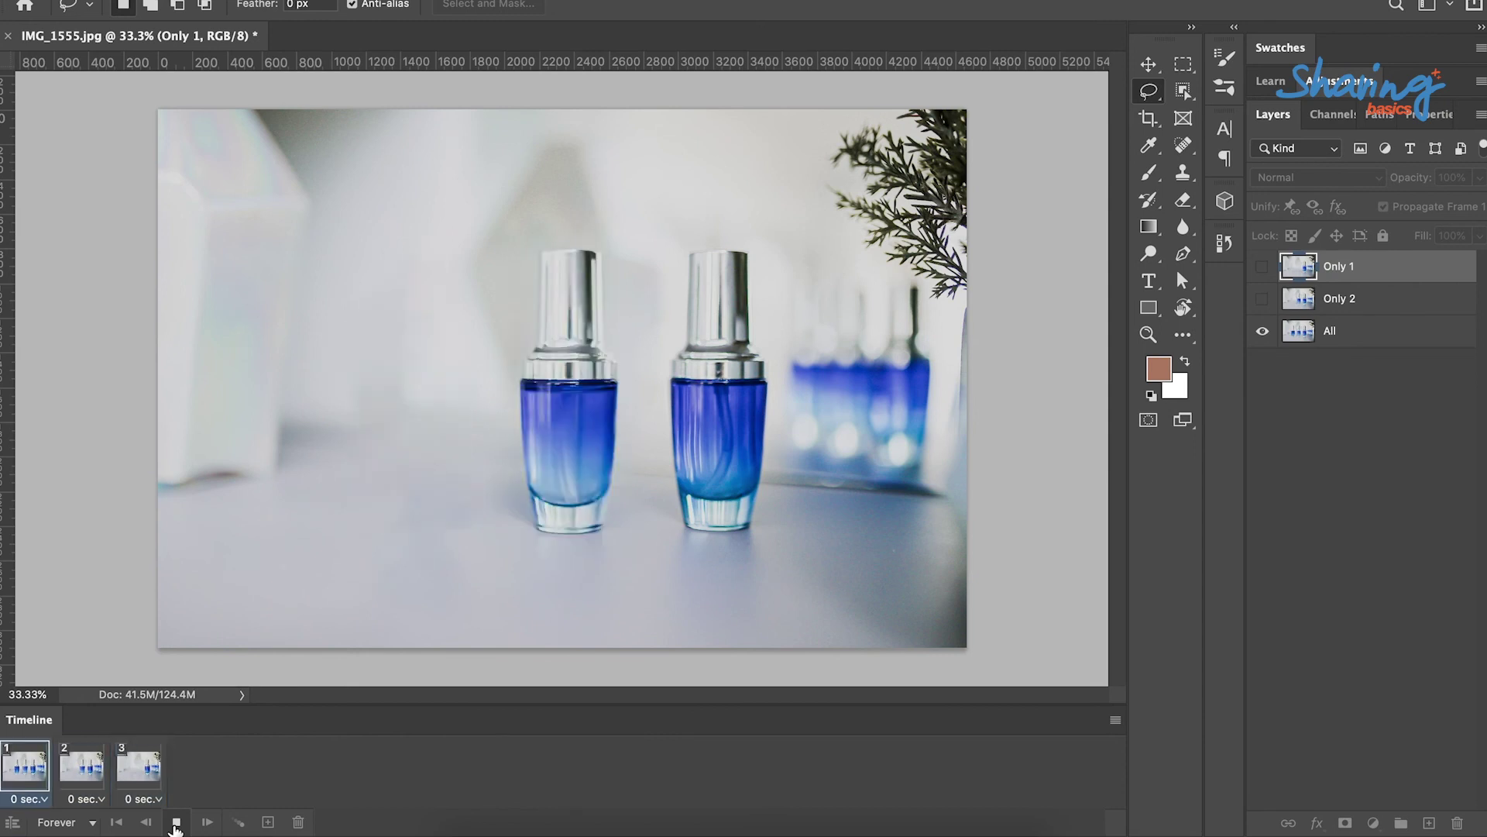
pyautogui.click(175, 823)
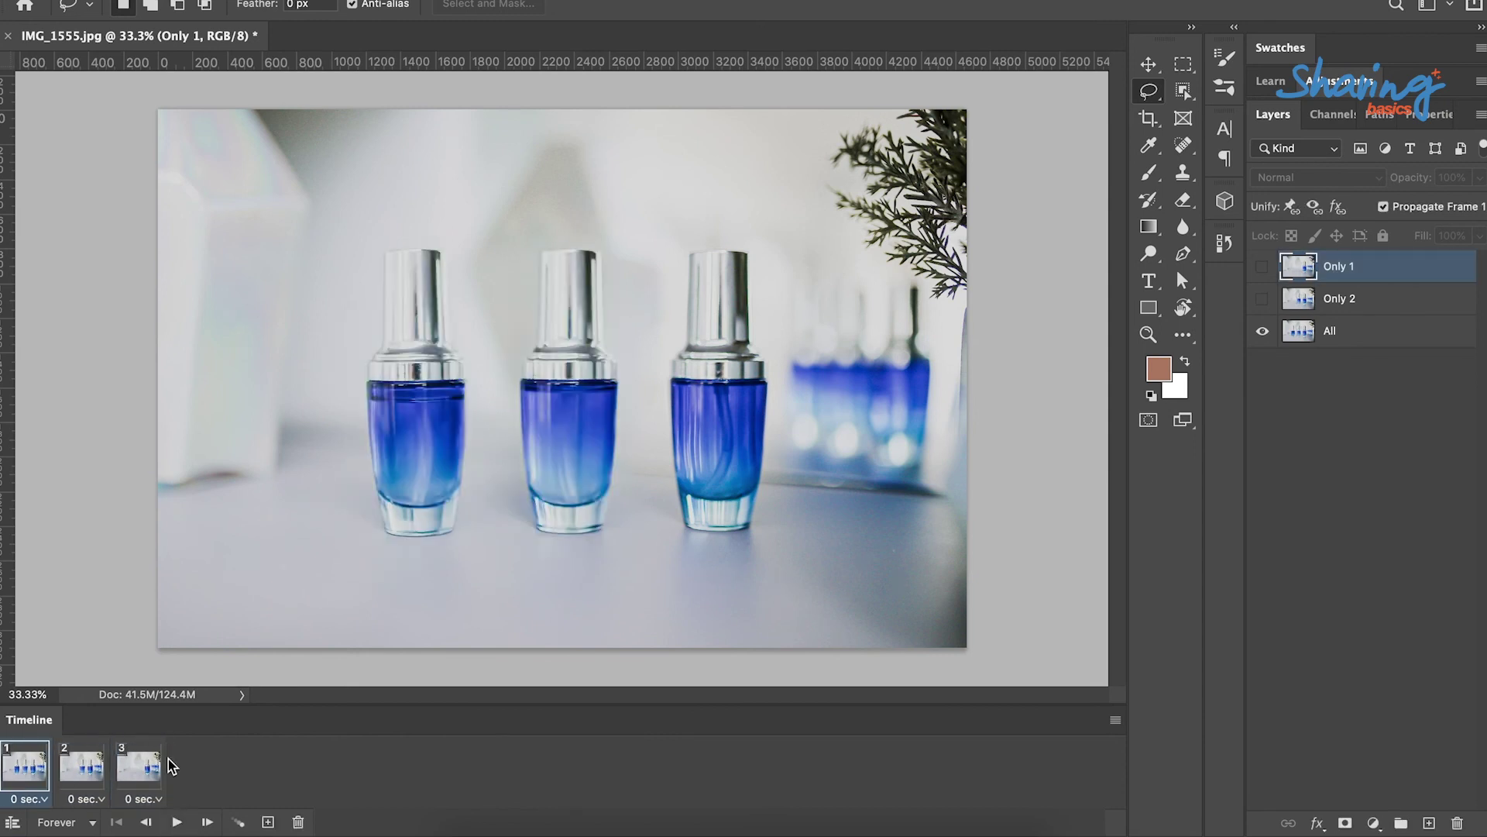
# Set the delay of all three animation frames to 0.5 seconds each.
pyautogui.click(47, 797)
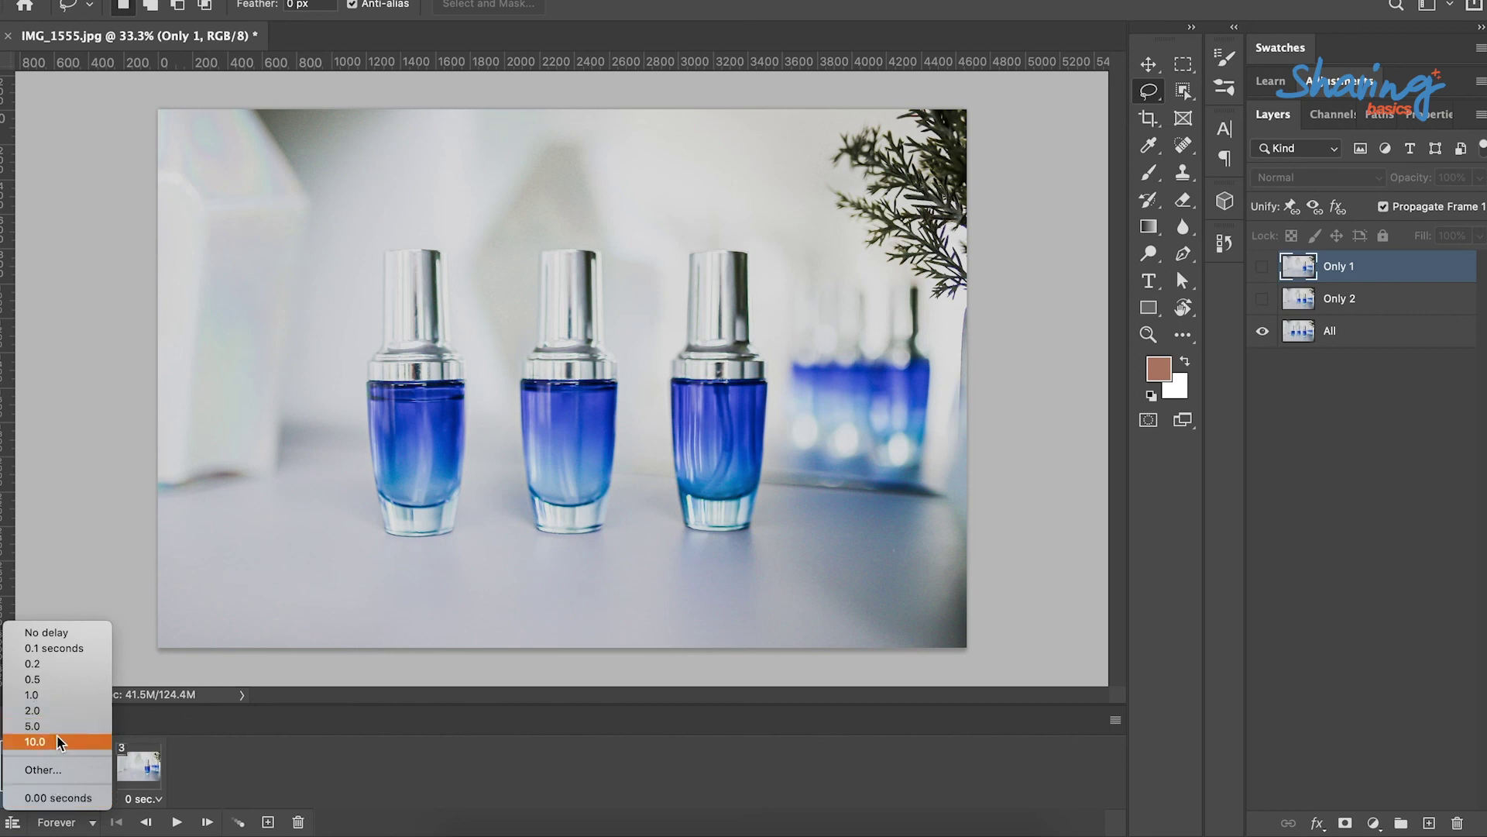
pyautogui.click(58, 677)
pyautogui.click(77, 798)
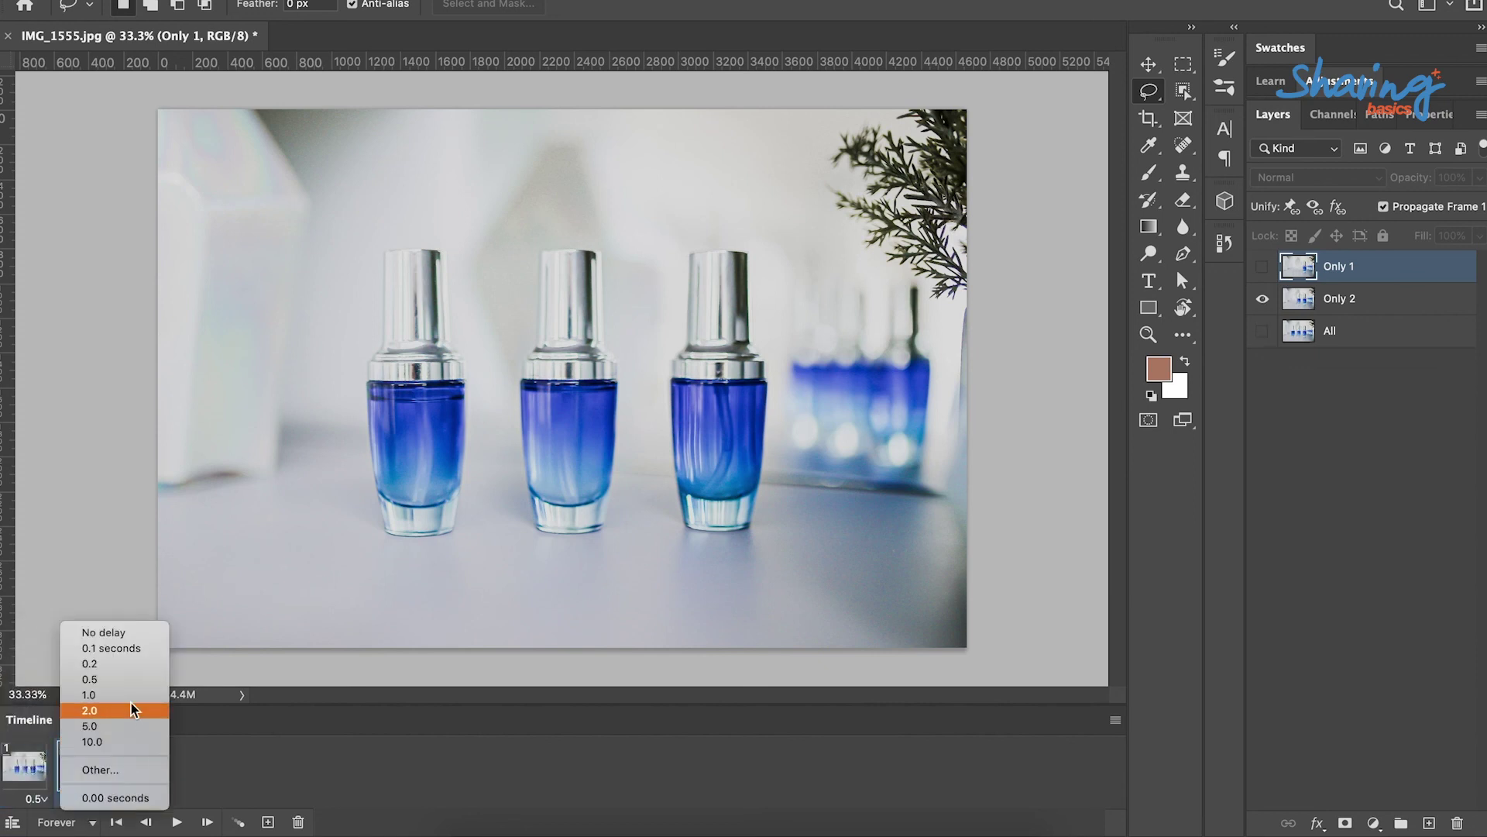
pyautogui.press('Escape')
pyautogui.click(143, 798)
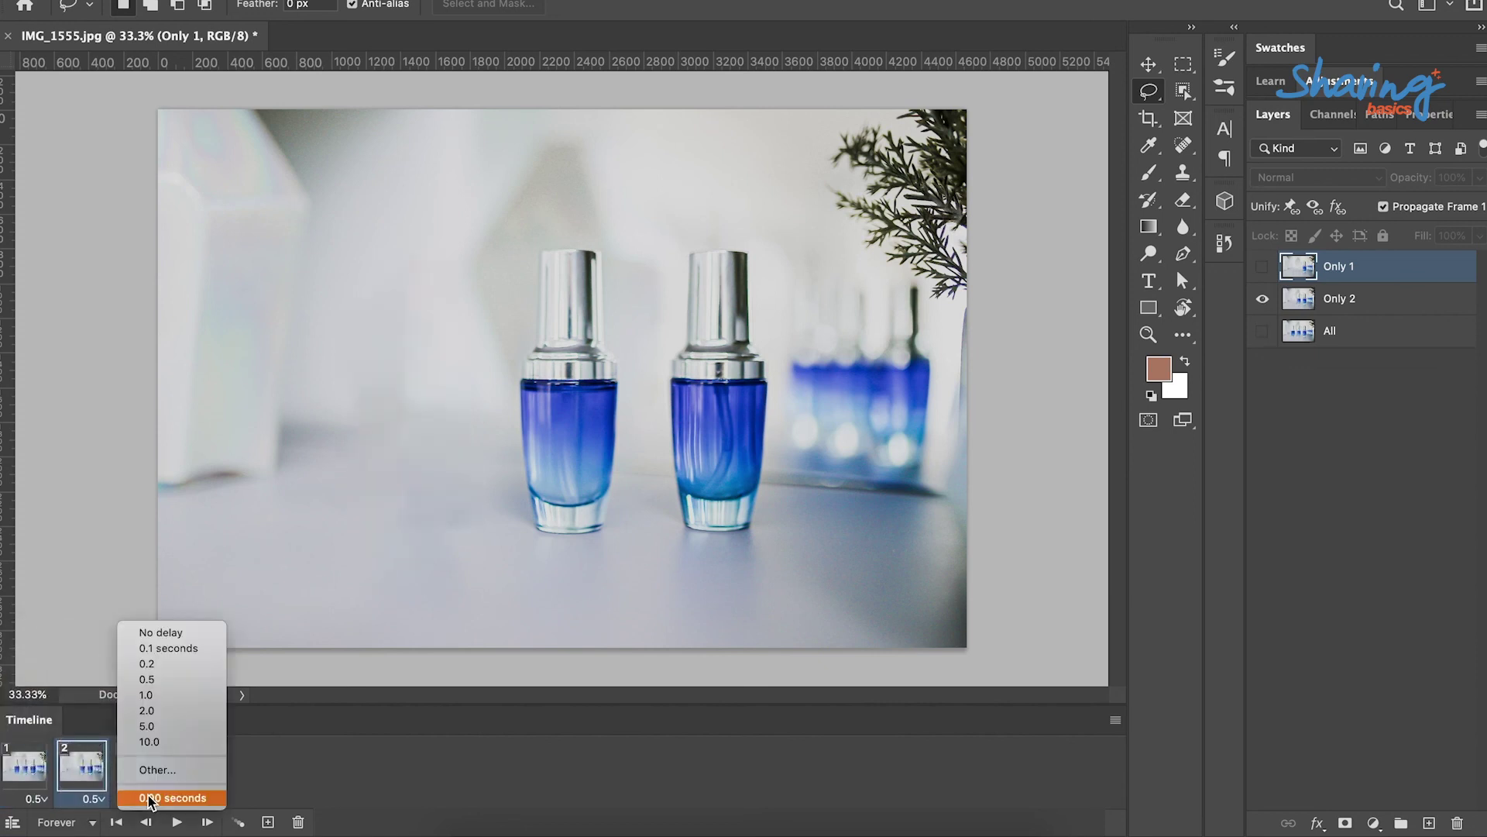
pyautogui.click(177, 681)
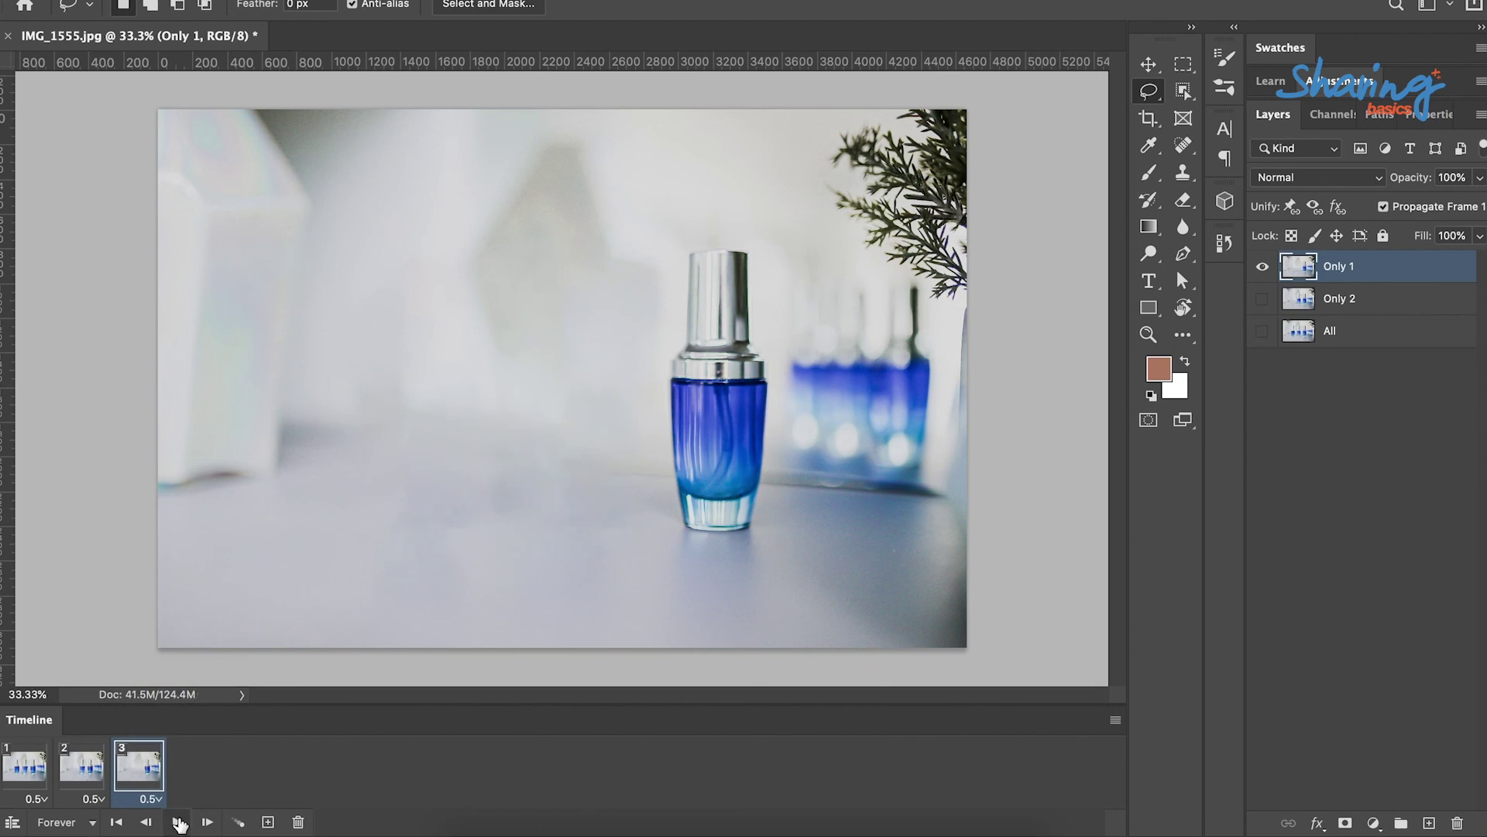
# Check the looping options, leave them at Forever, and preview the animation with the 0.5-second delays before stopping it.
pyautogui.click(92, 822)
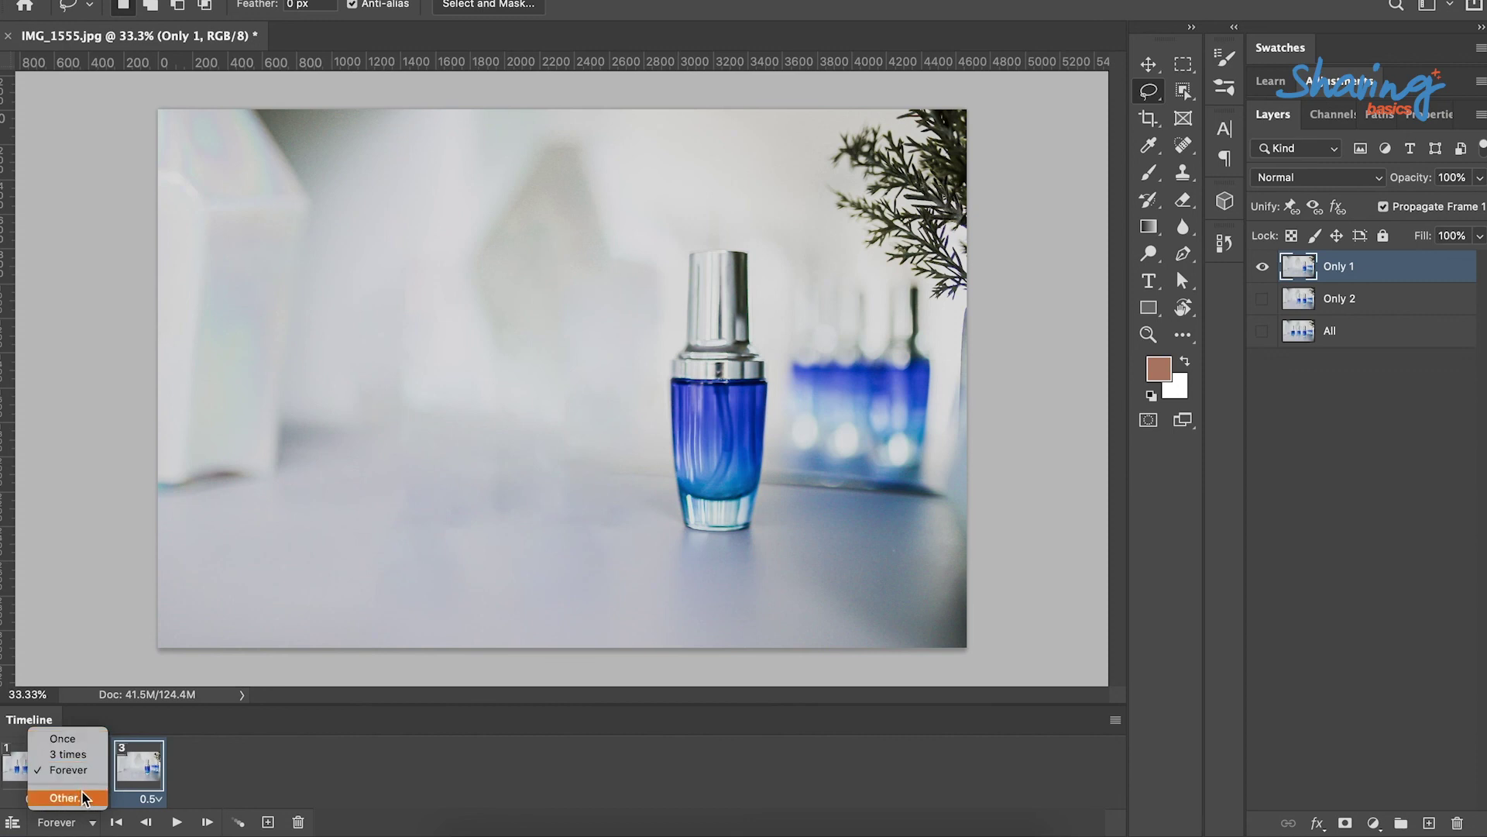
pyautogui.click(91, 825)
pyautogui.click(177, 822)
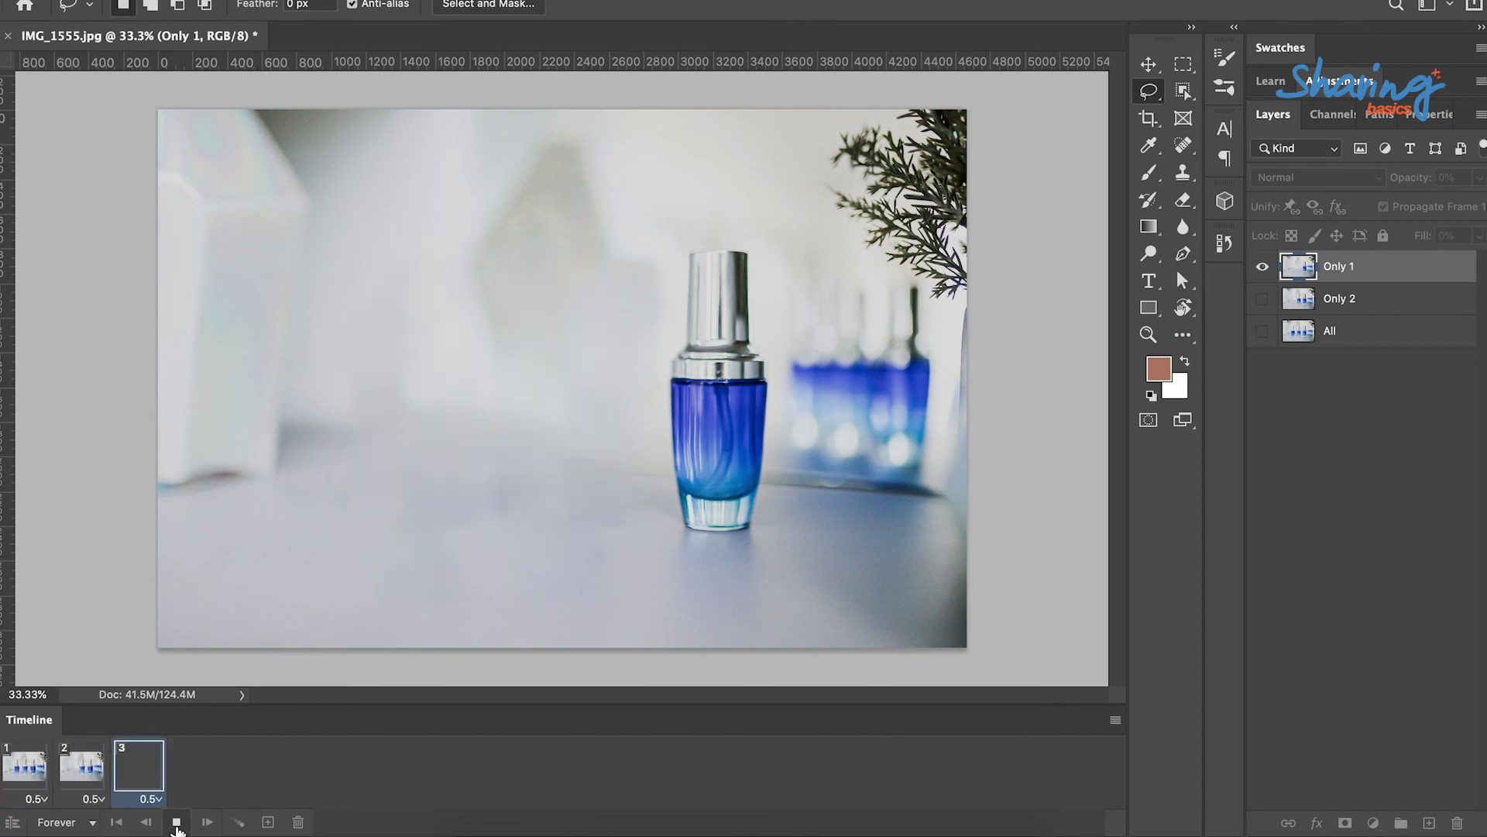
pyautogui.click(176, 823)
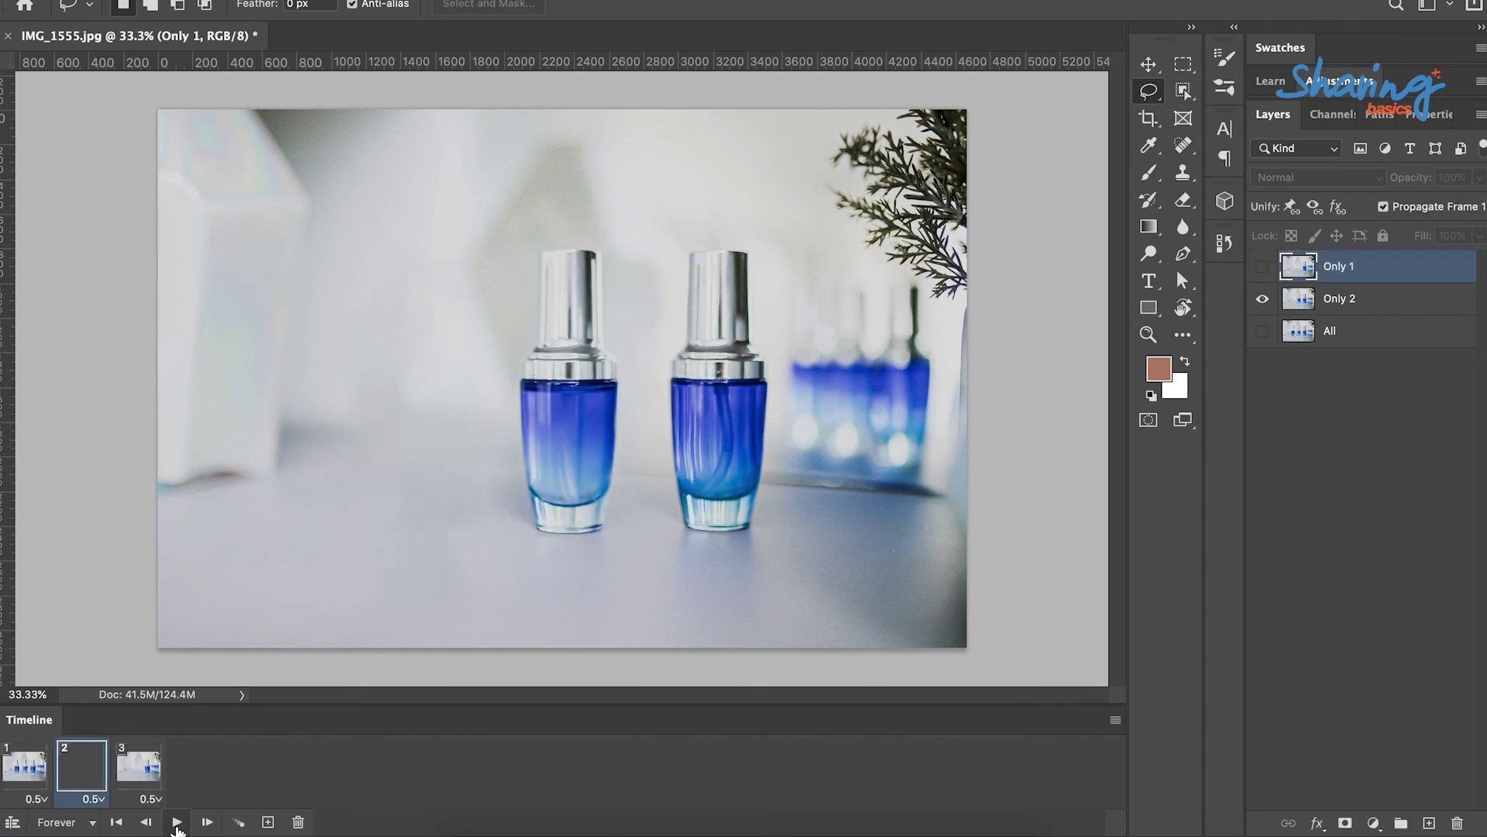
# Review the three frames and place a copy of the two-bottle frame 2 after frame 3.
pyautogui.click(28, 771)
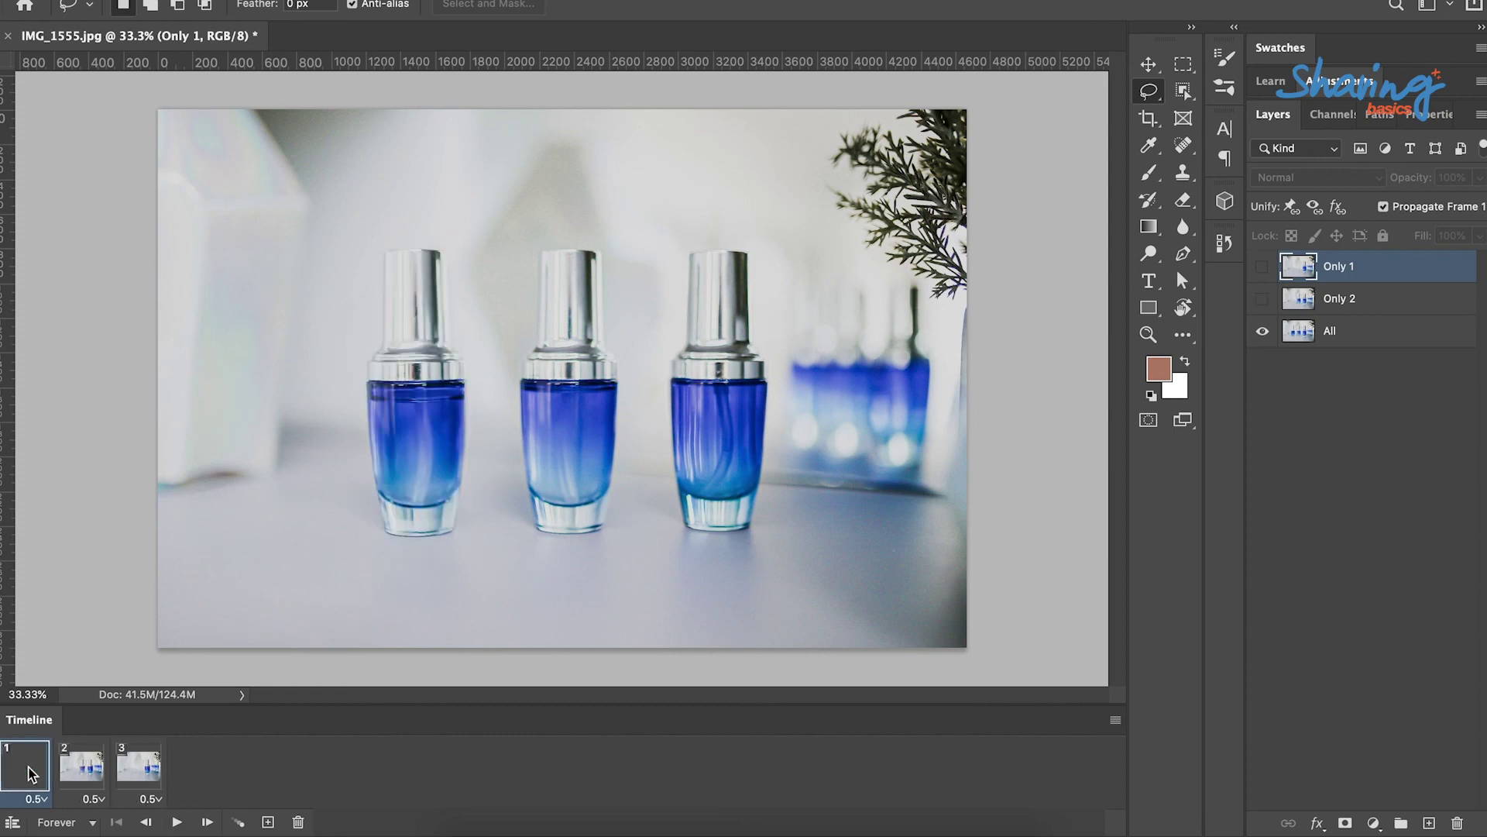
pyautogui.click(81, 777)
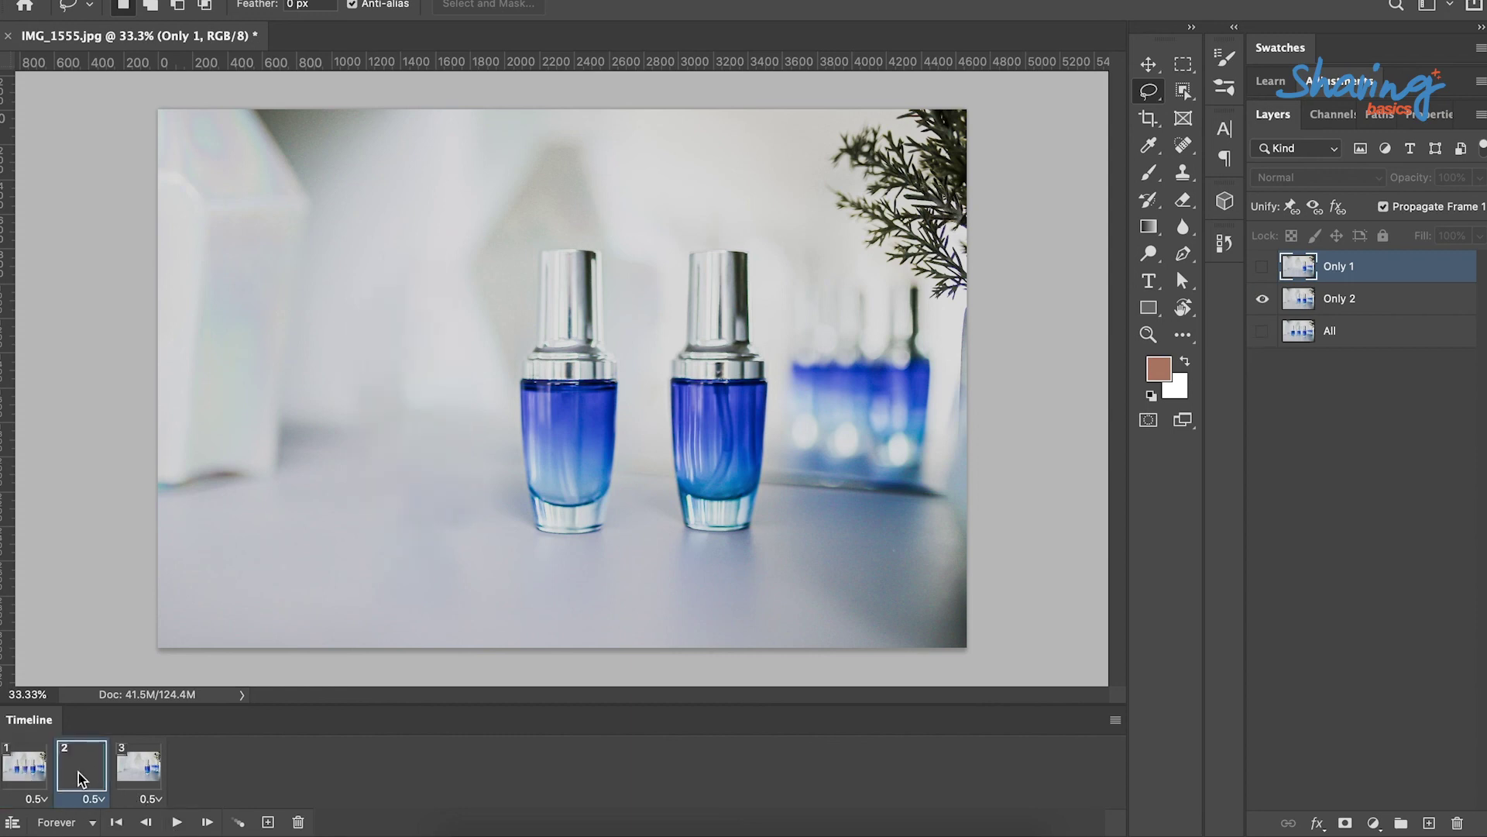
pyautogui.click(131, 781)
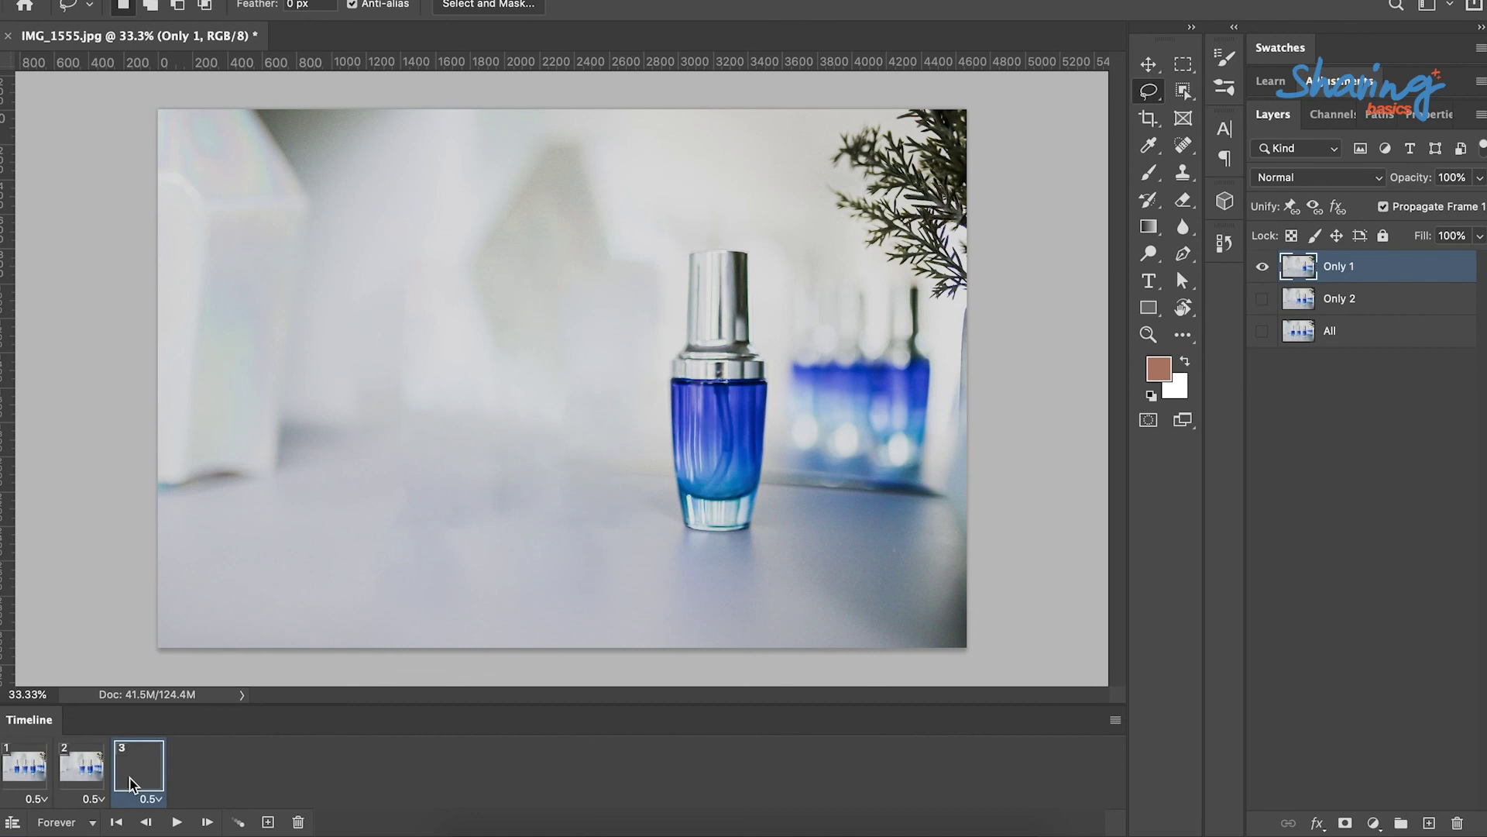
pyautogui.click(79, 776)
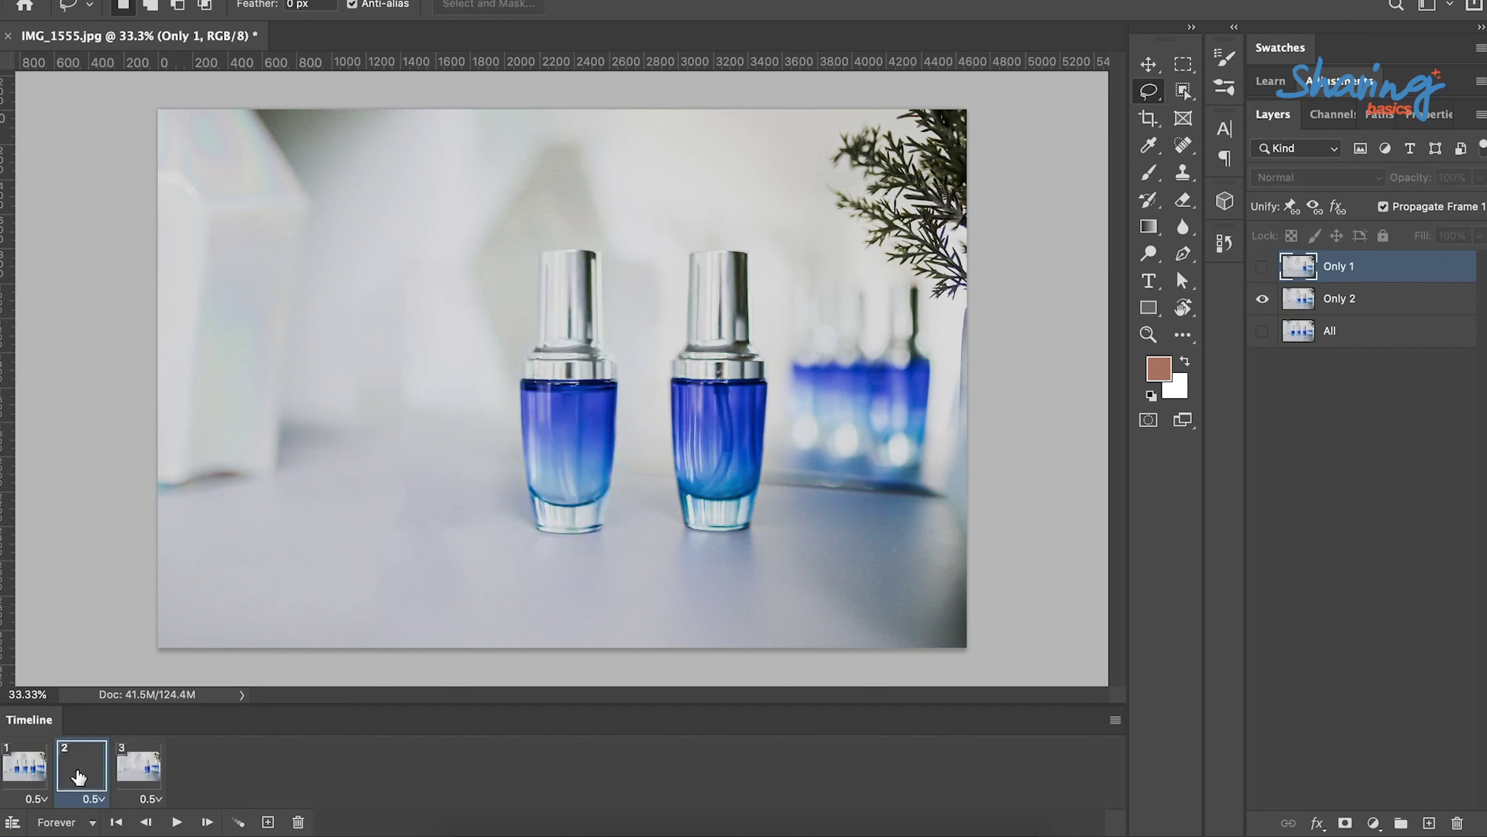
pyautogui.moveTo(76, 775); pyautogui.dragTo(193, 769)
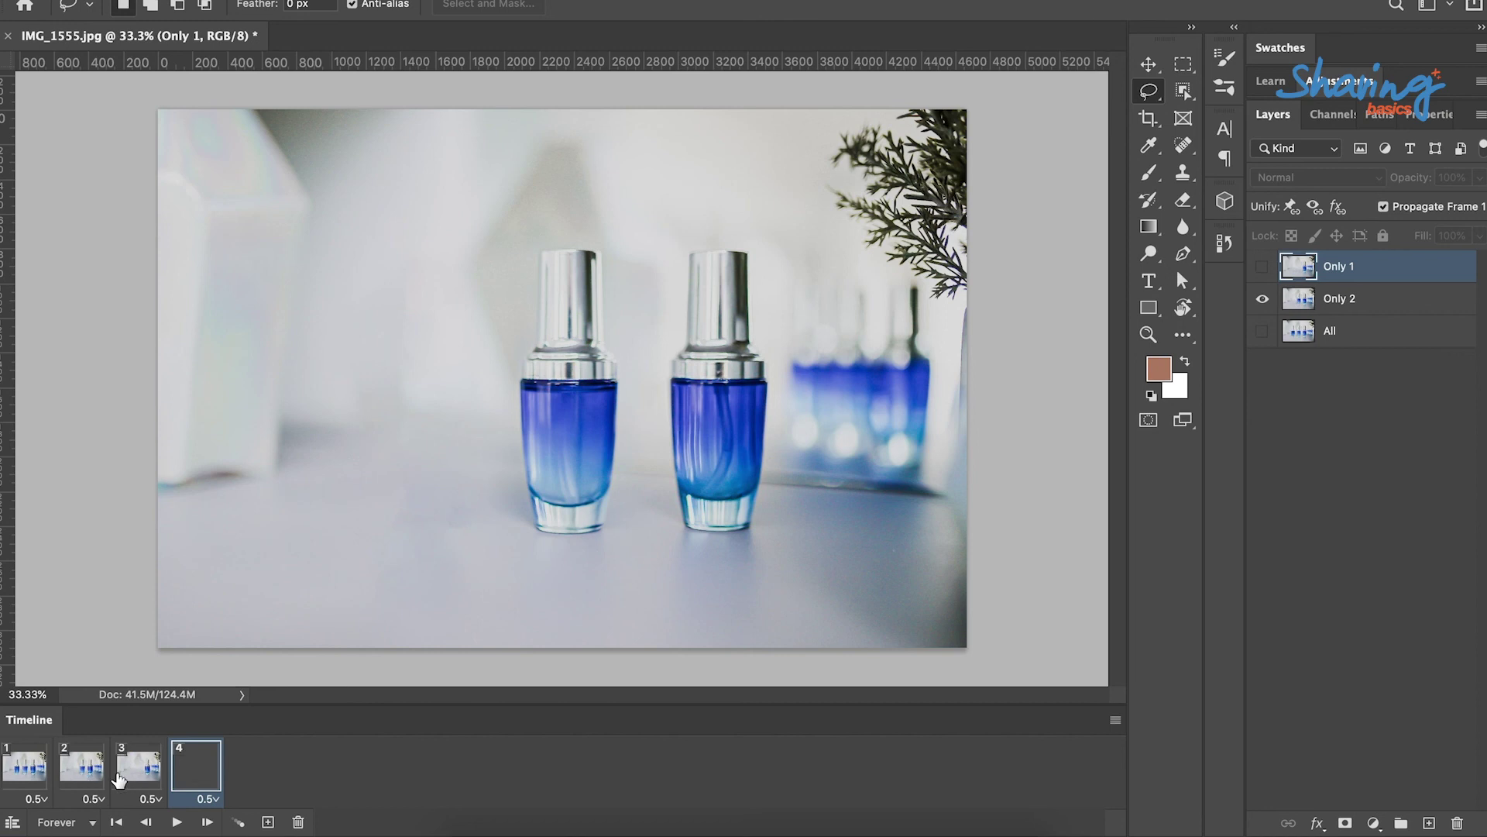
# Review the four frames and place a copy of the three-bottle frame 1 after frame 4.
pyautogui.click(7, 771)
pyautogui.click(77, 775)
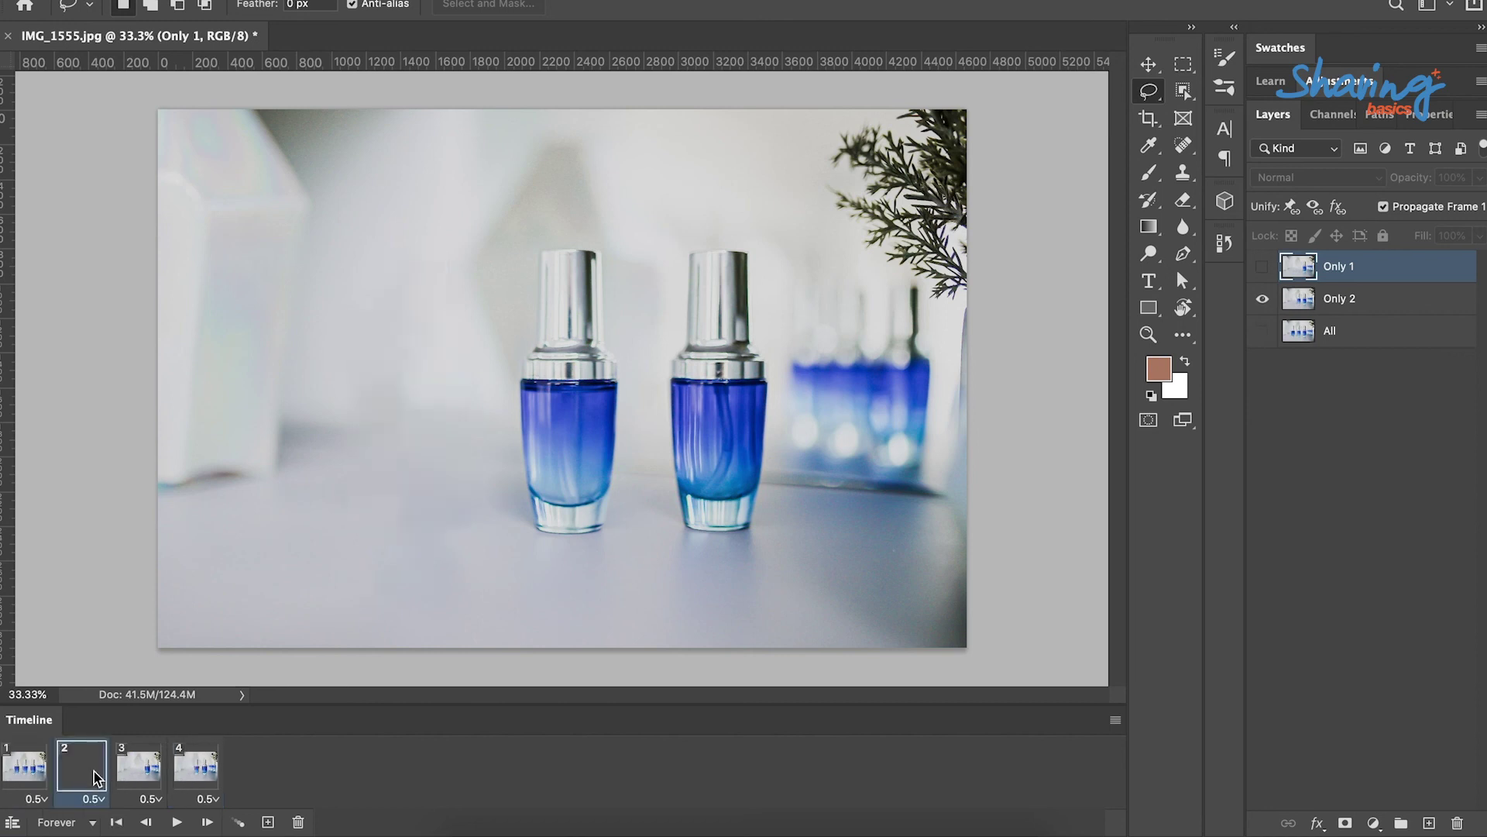
pyautogui.click(142, 775)
pyautogui.click(198, 777)
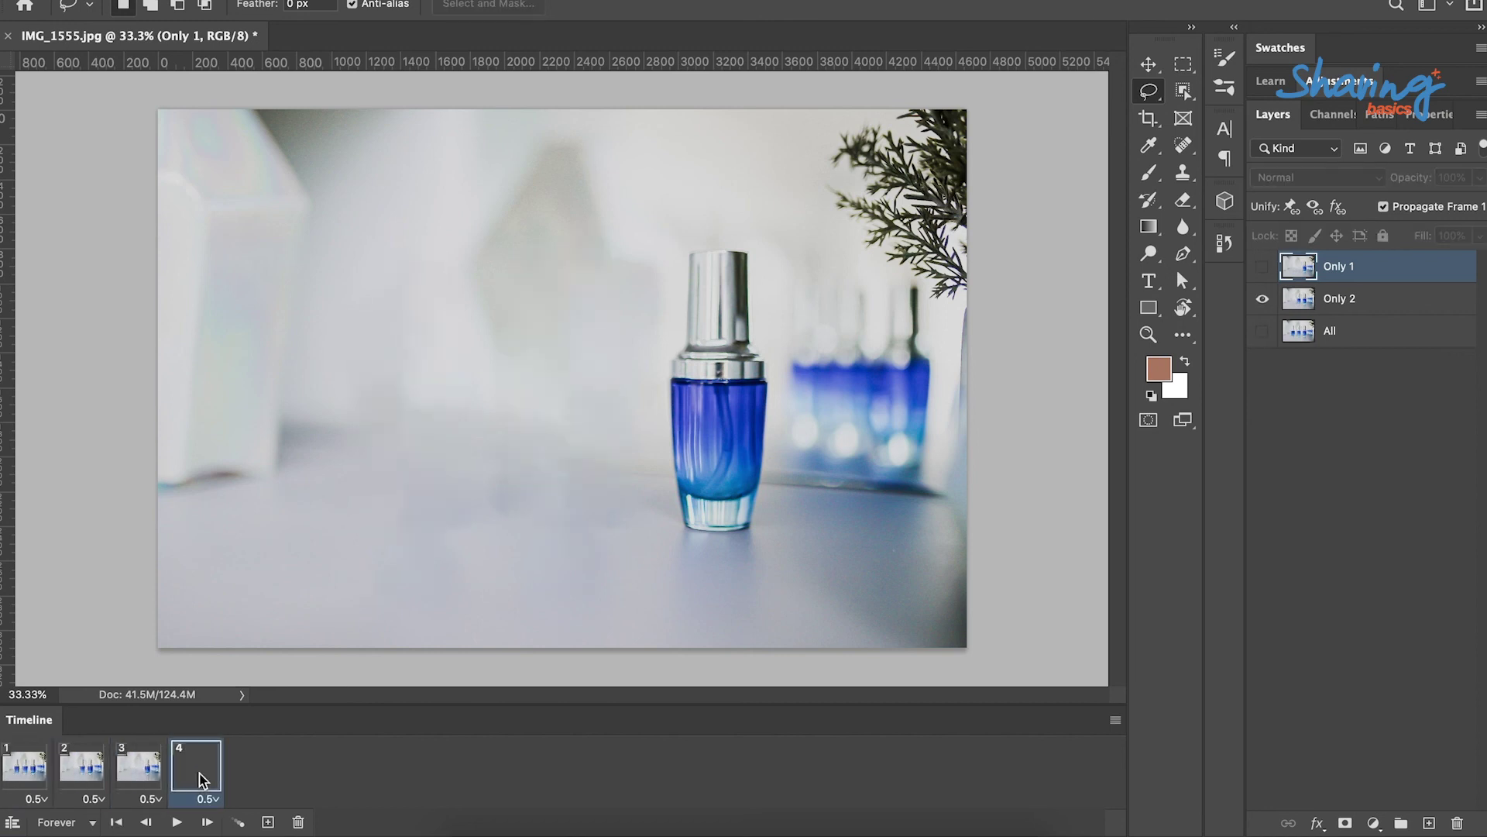
pyautogui.click(141, 778)
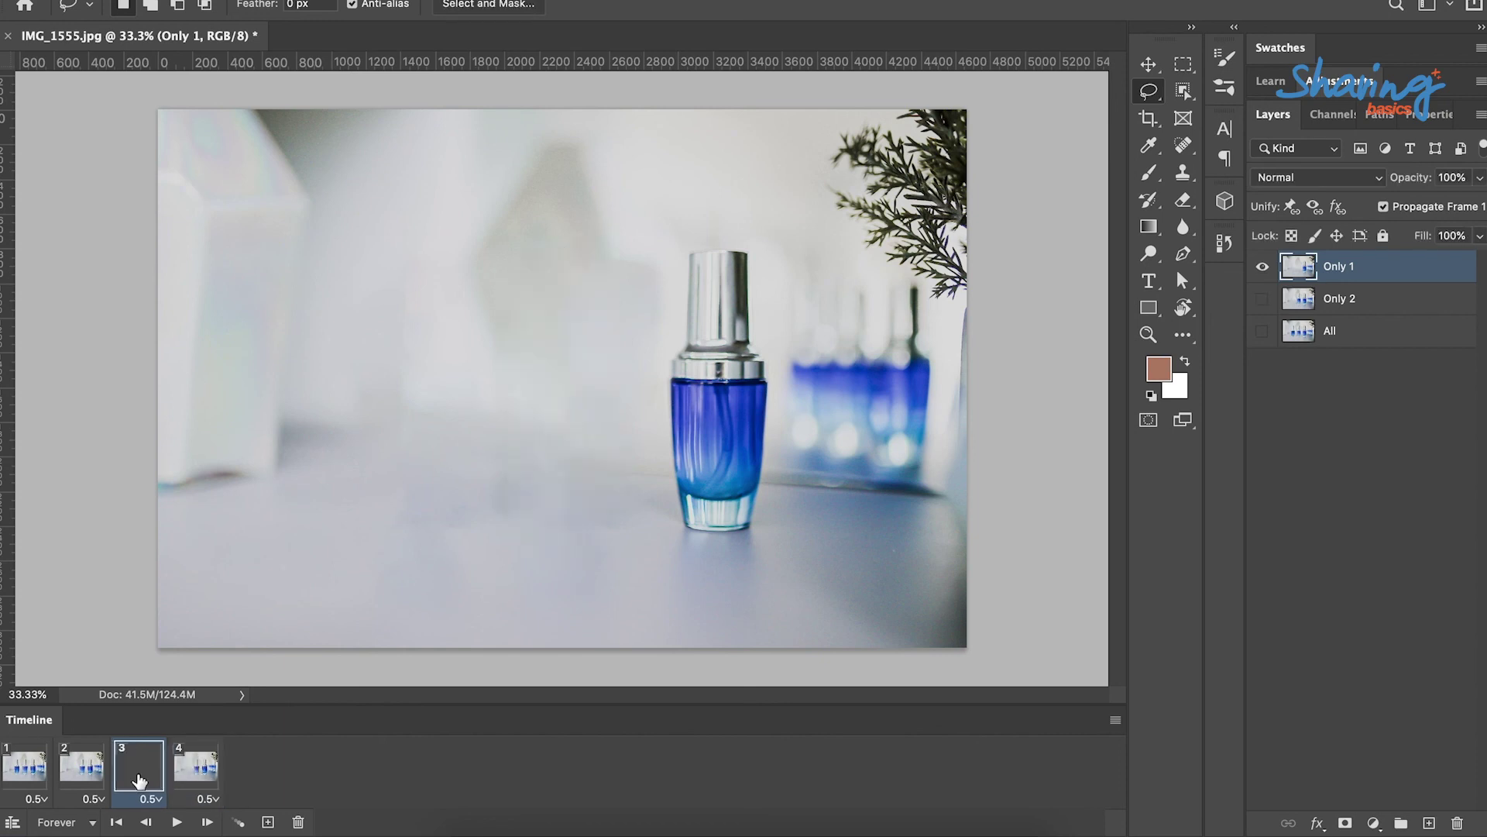
pyautogui.click(87, 781)
pyautogui.click(39, 783)
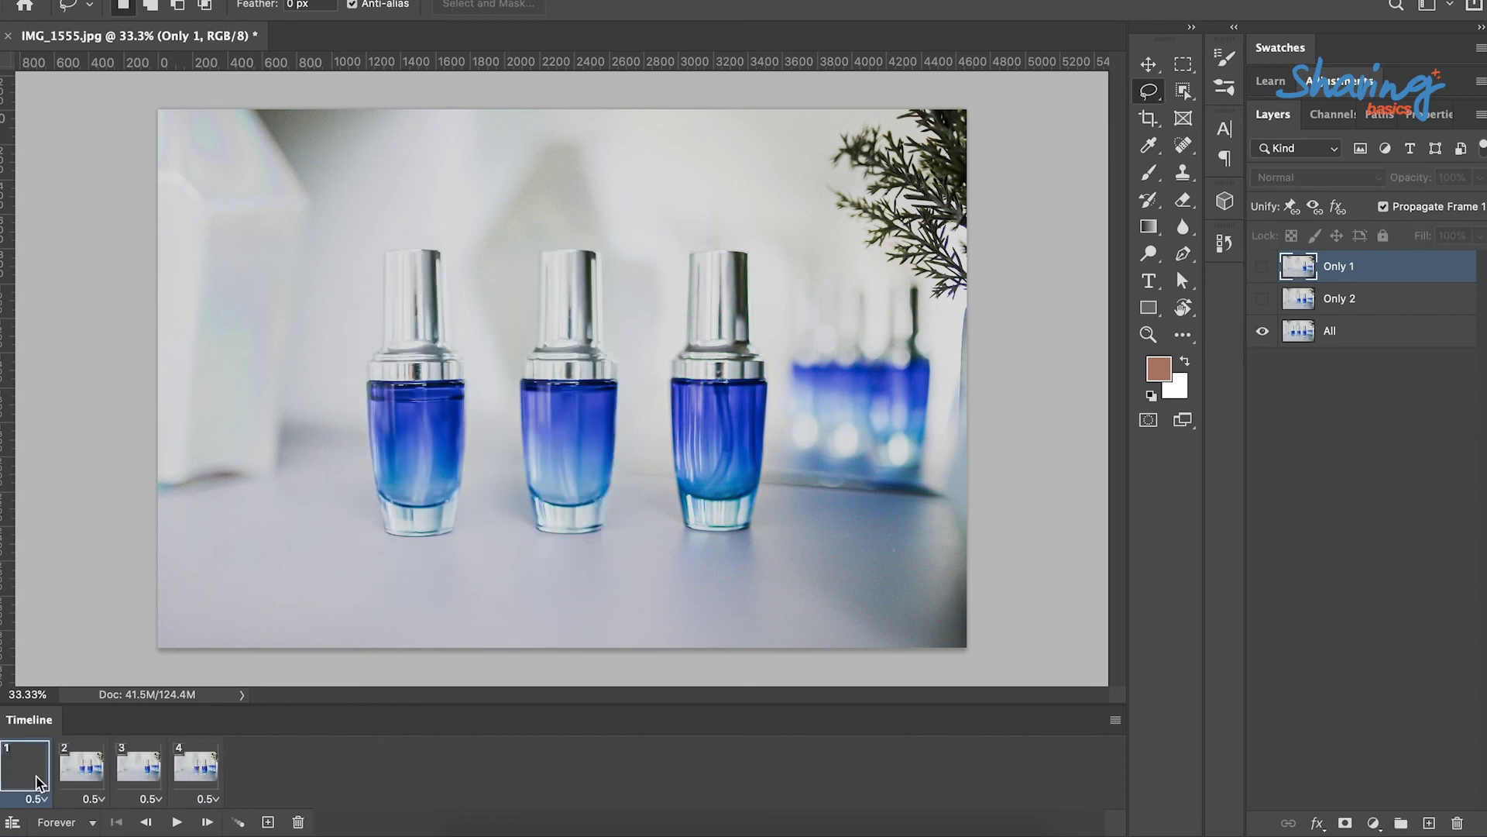
pyautogui.click(182, 781)
pyautogui.click(31, 781)
pyautogui.moveTo(31, 781)
pyautogui.mouseDown()
pyautogui.moveTo(227, 777)
pyautogui.moveTo(36, 769)
pyautogui.mouseUp()
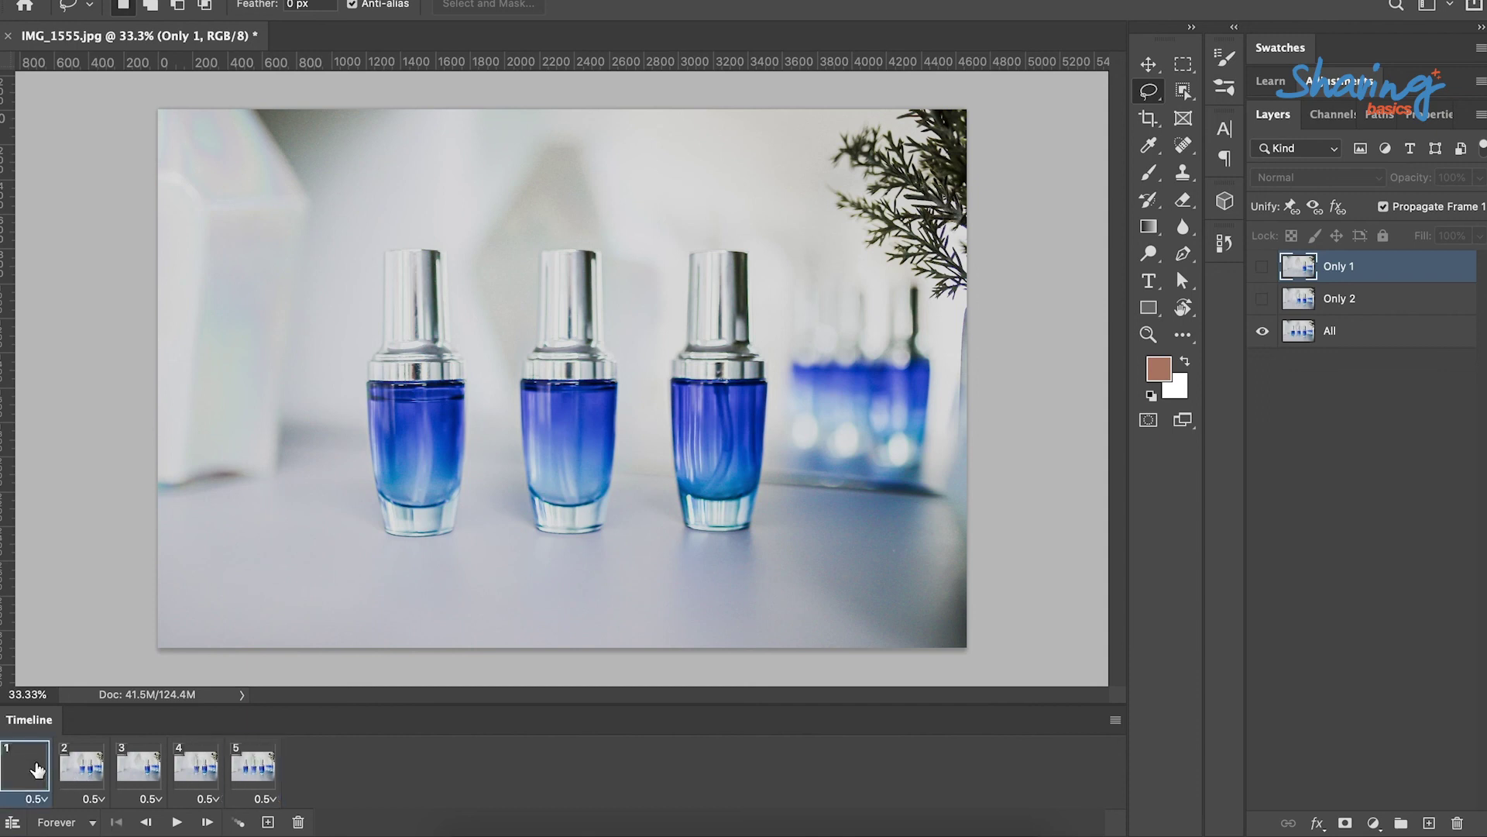
# View frames 2 to 5 in order, then play the five-frame animation and stop it.
pyautogui.click(86, 775)
pyautogui.click(139, 775)
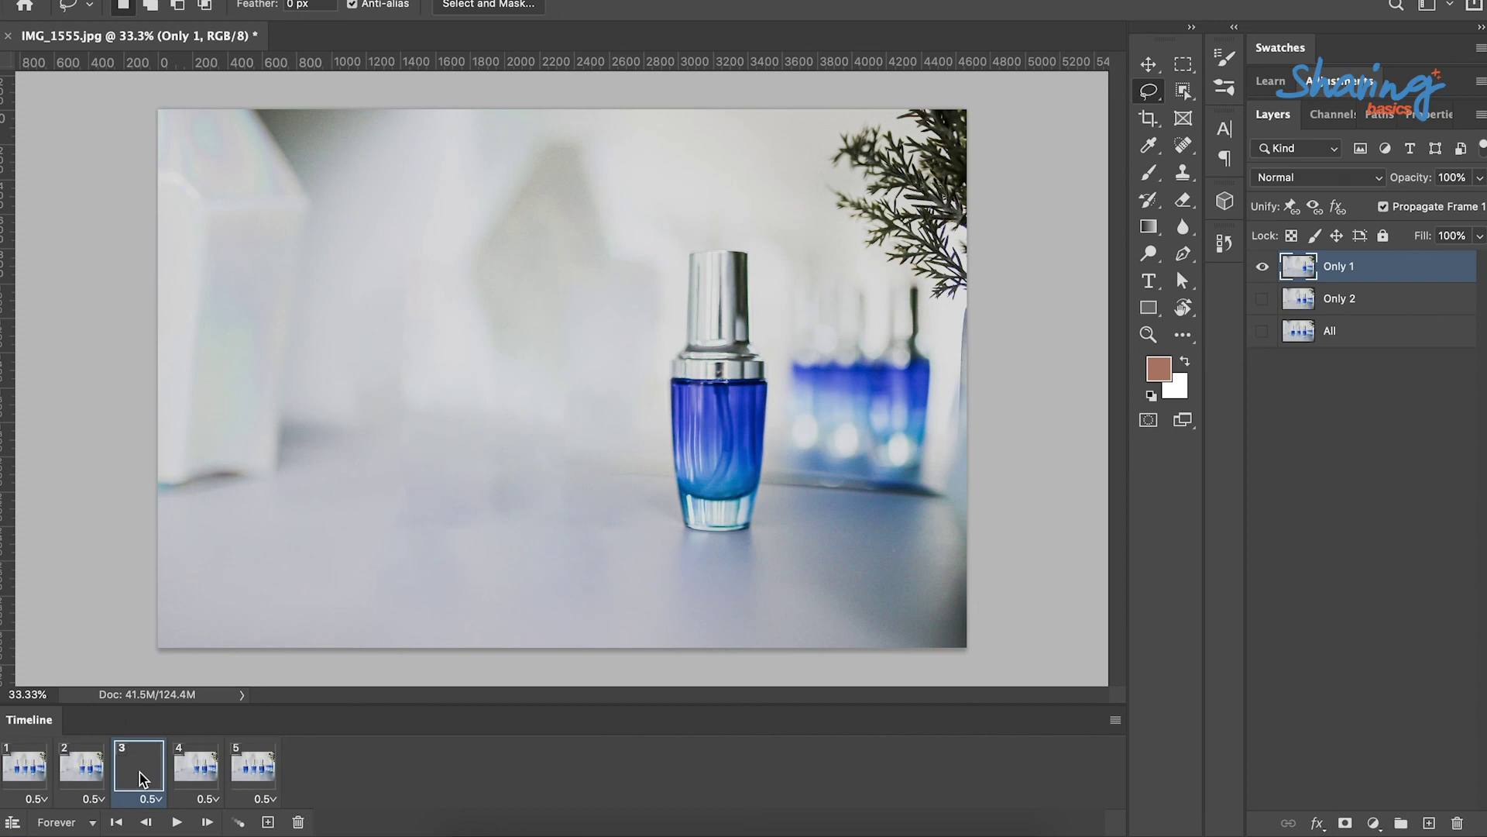
pyautogui.click(210, 774)
pyautogui.click(248, 778)
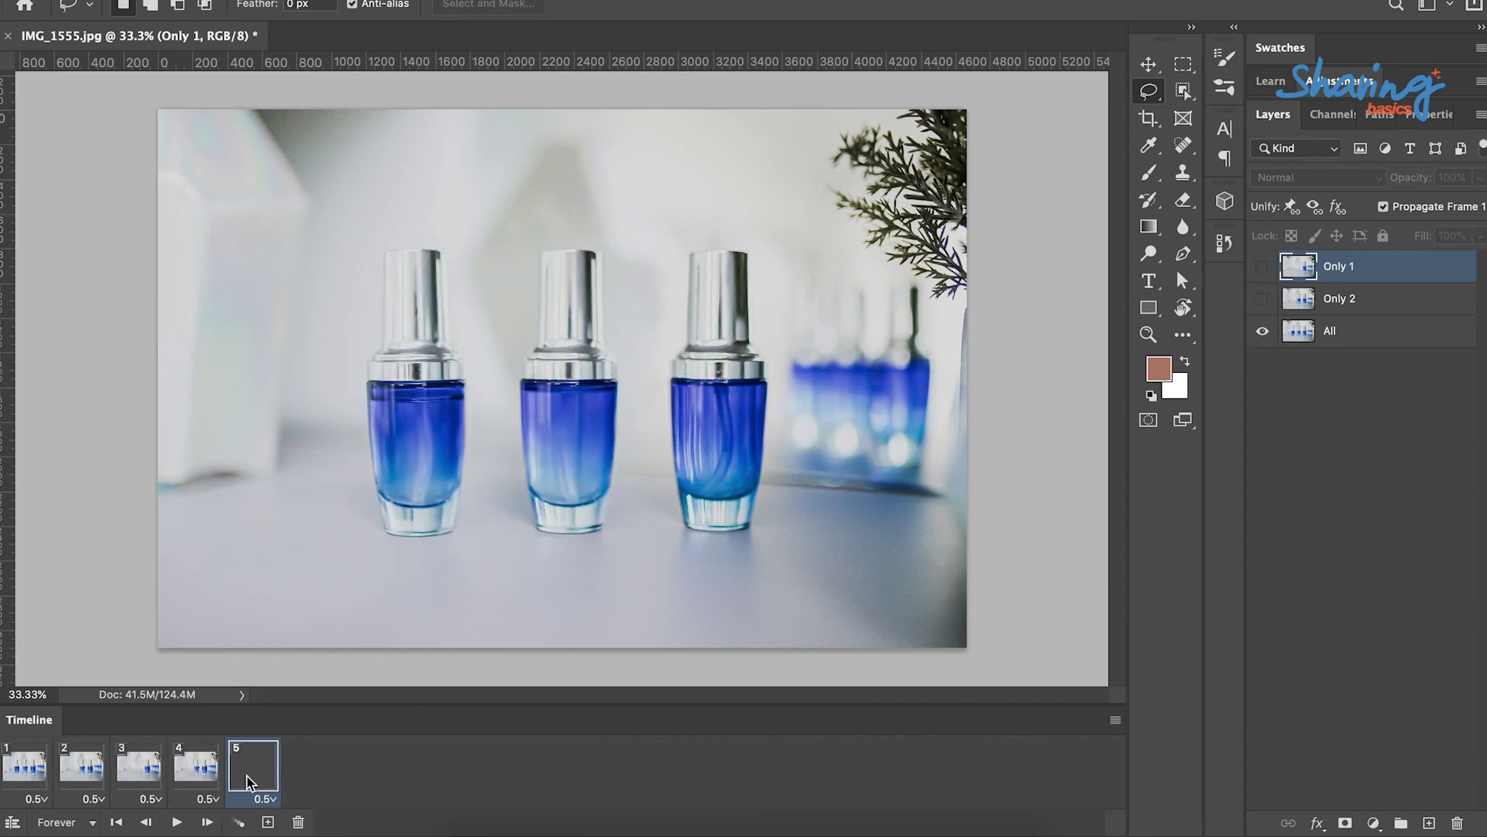
pyautogui.click(176, 822)
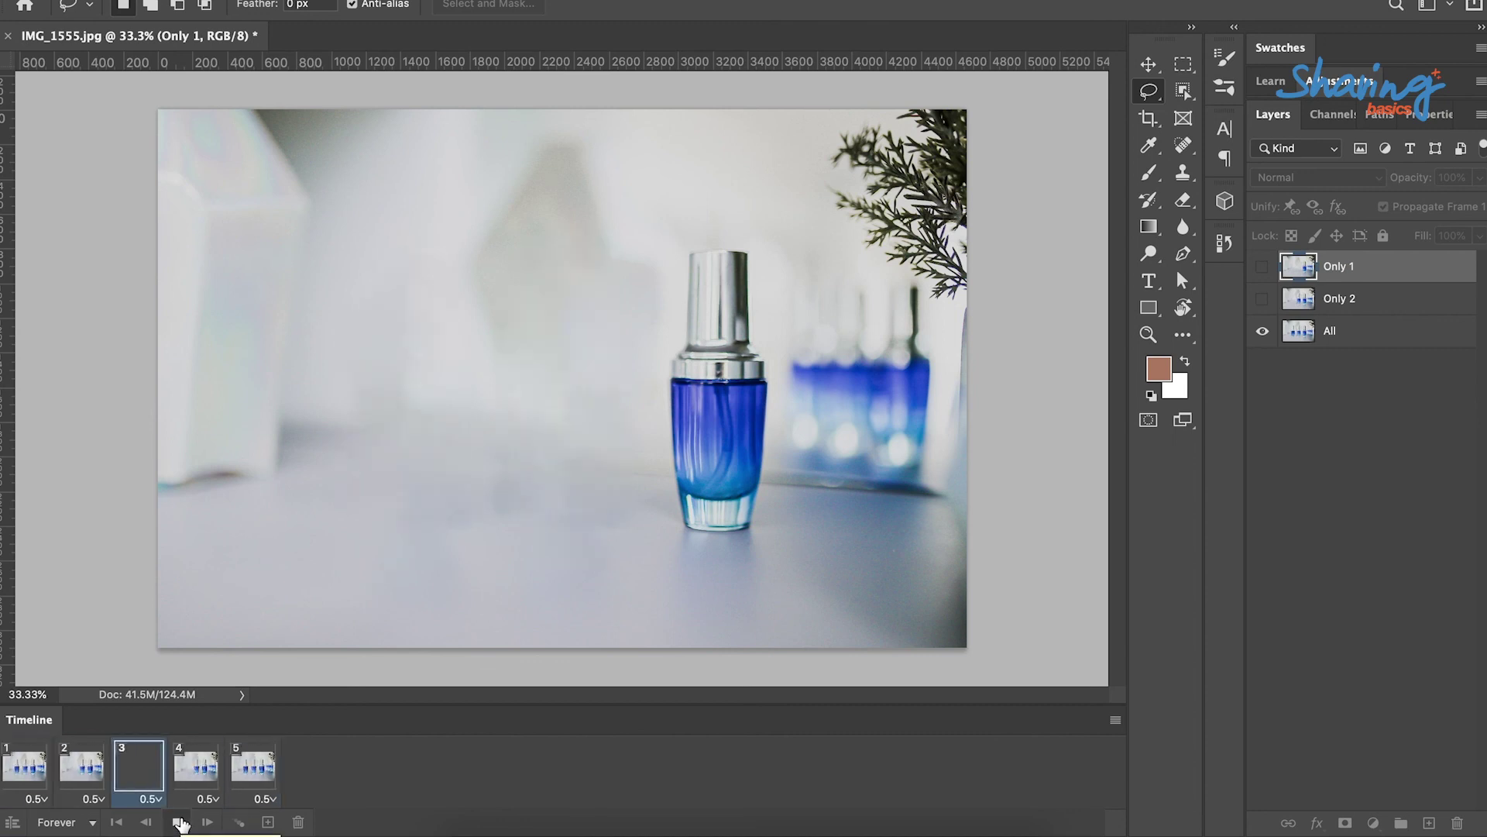
pyautogui.click(178, 822)
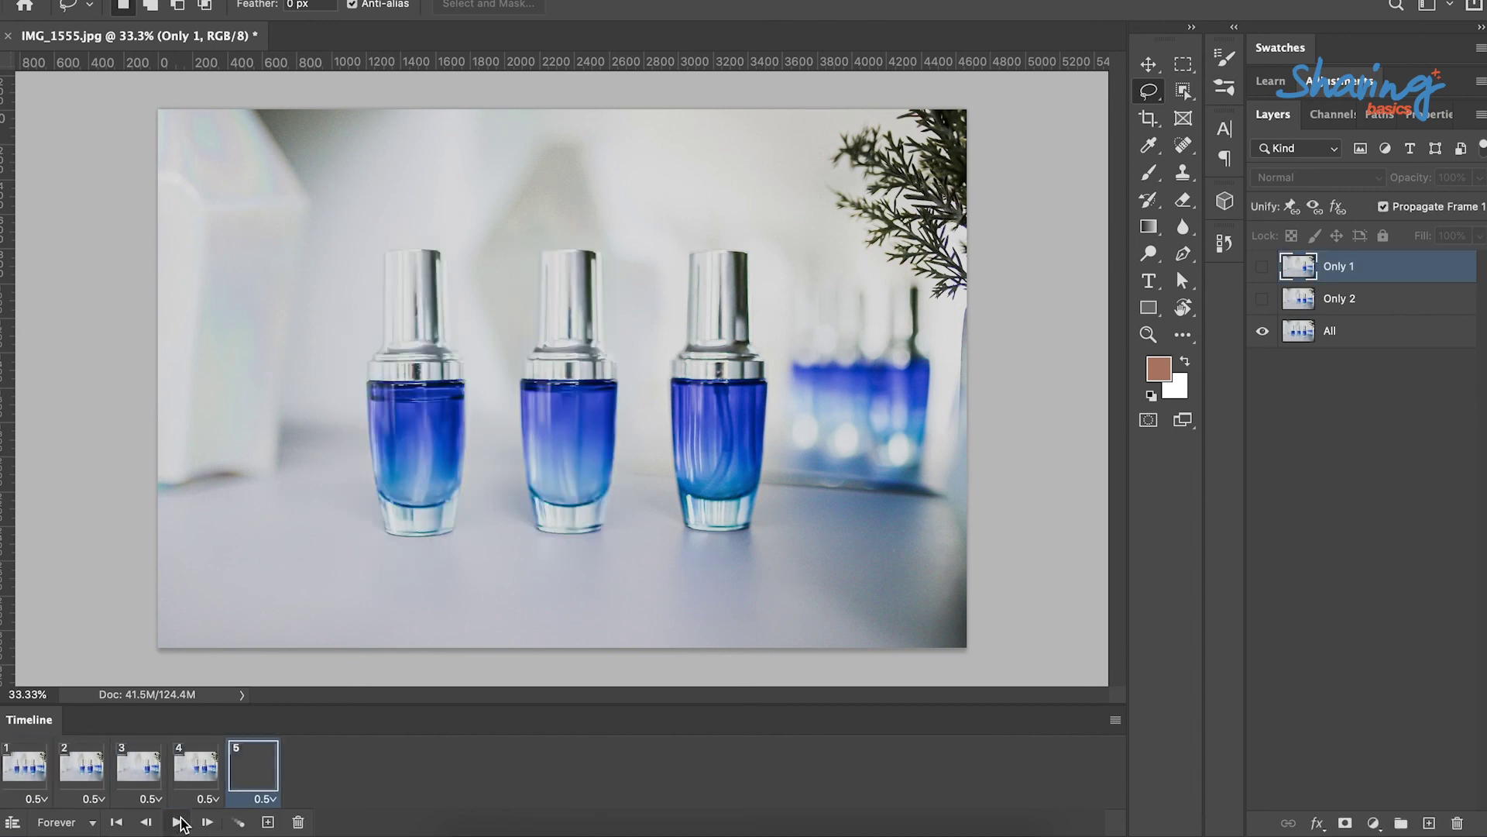
# Open the save options for the animation, choose to save on the computer instead of cloud documents, and set the format to GIF.
pyautogui.click(166, 2)
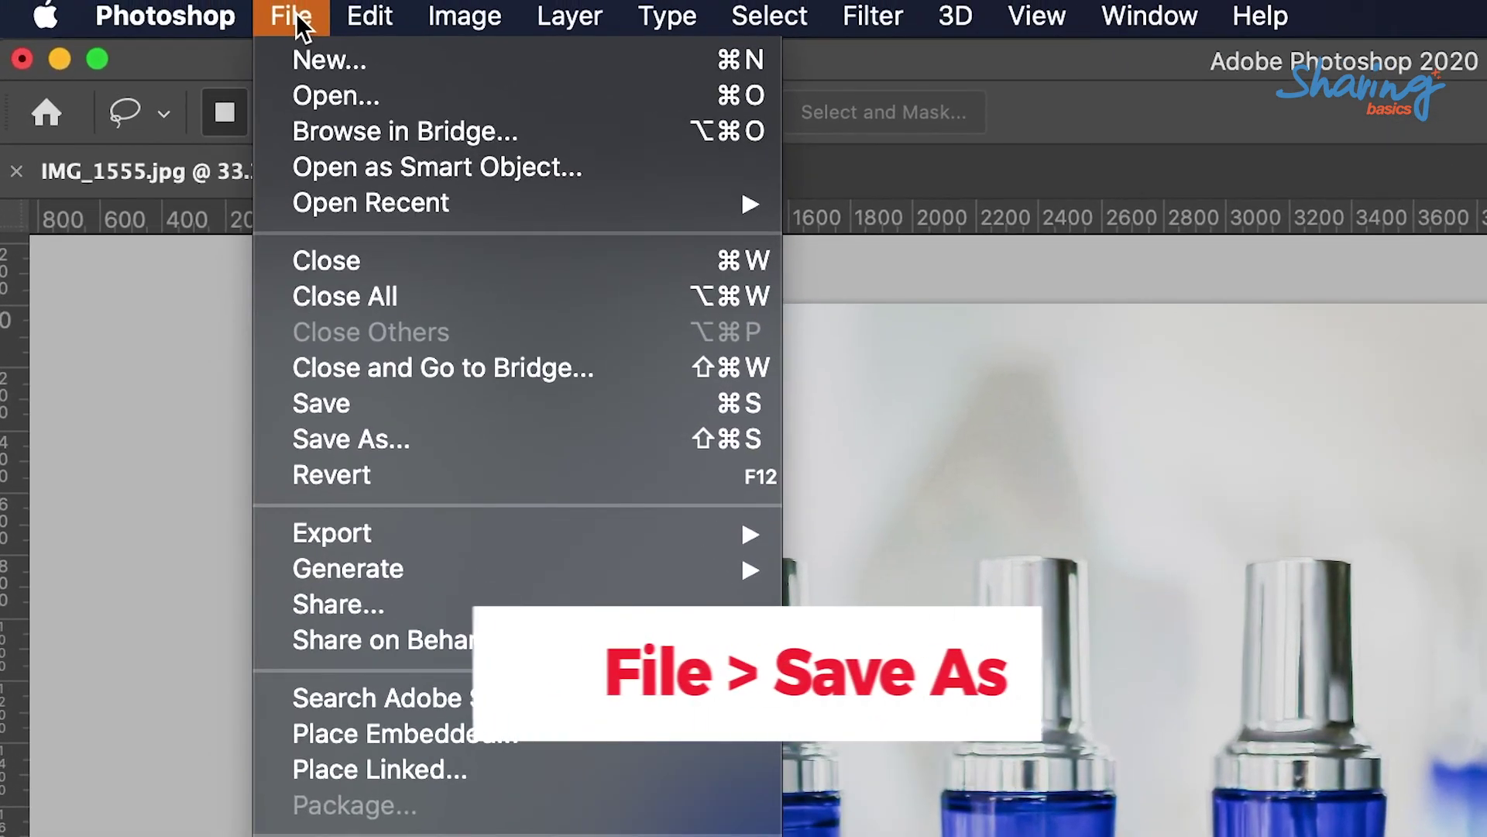
pyautogui.click(336, 453)
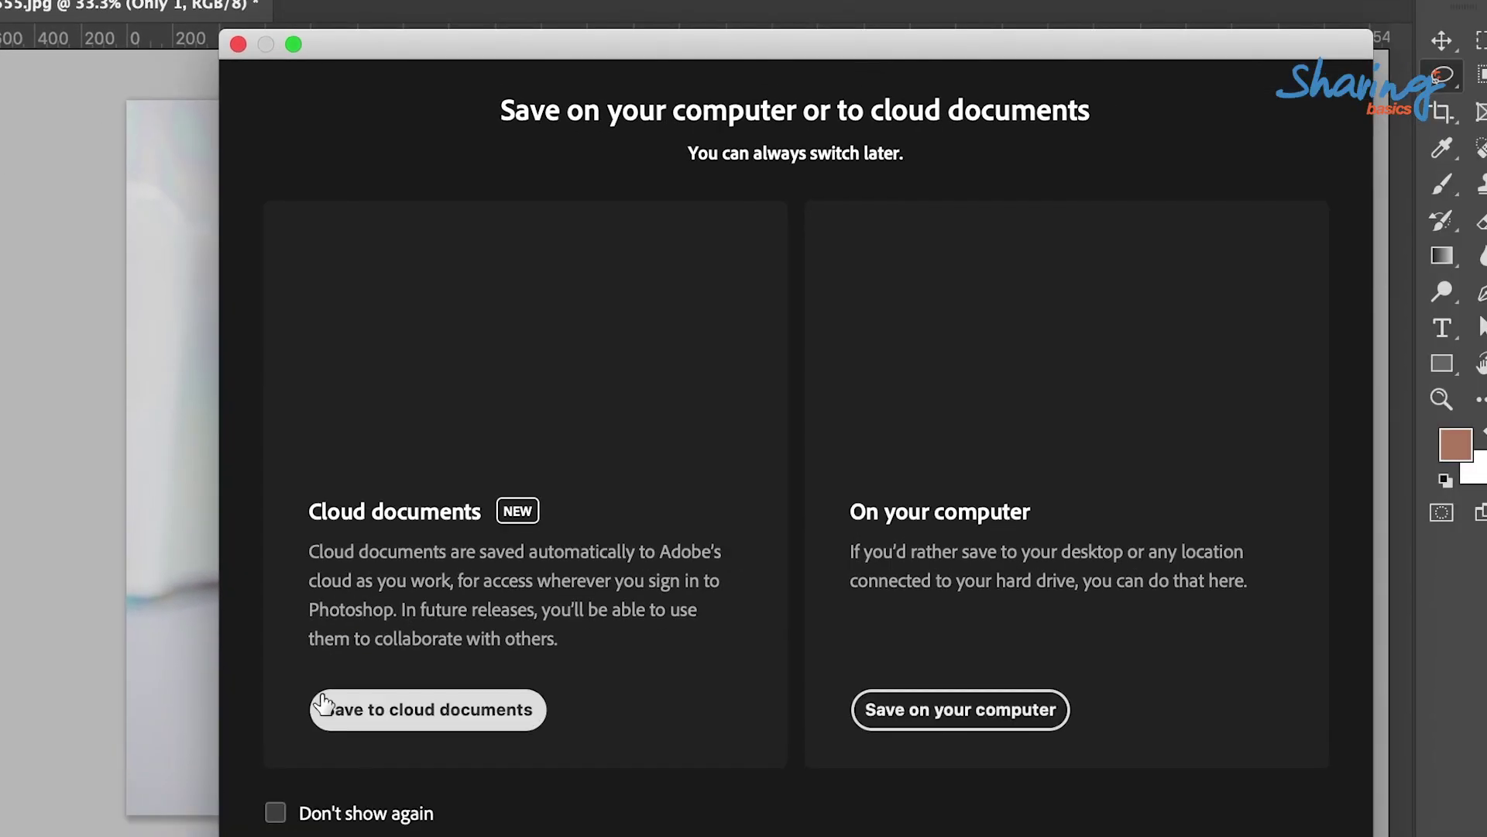
pyautogui.click(906, 709)
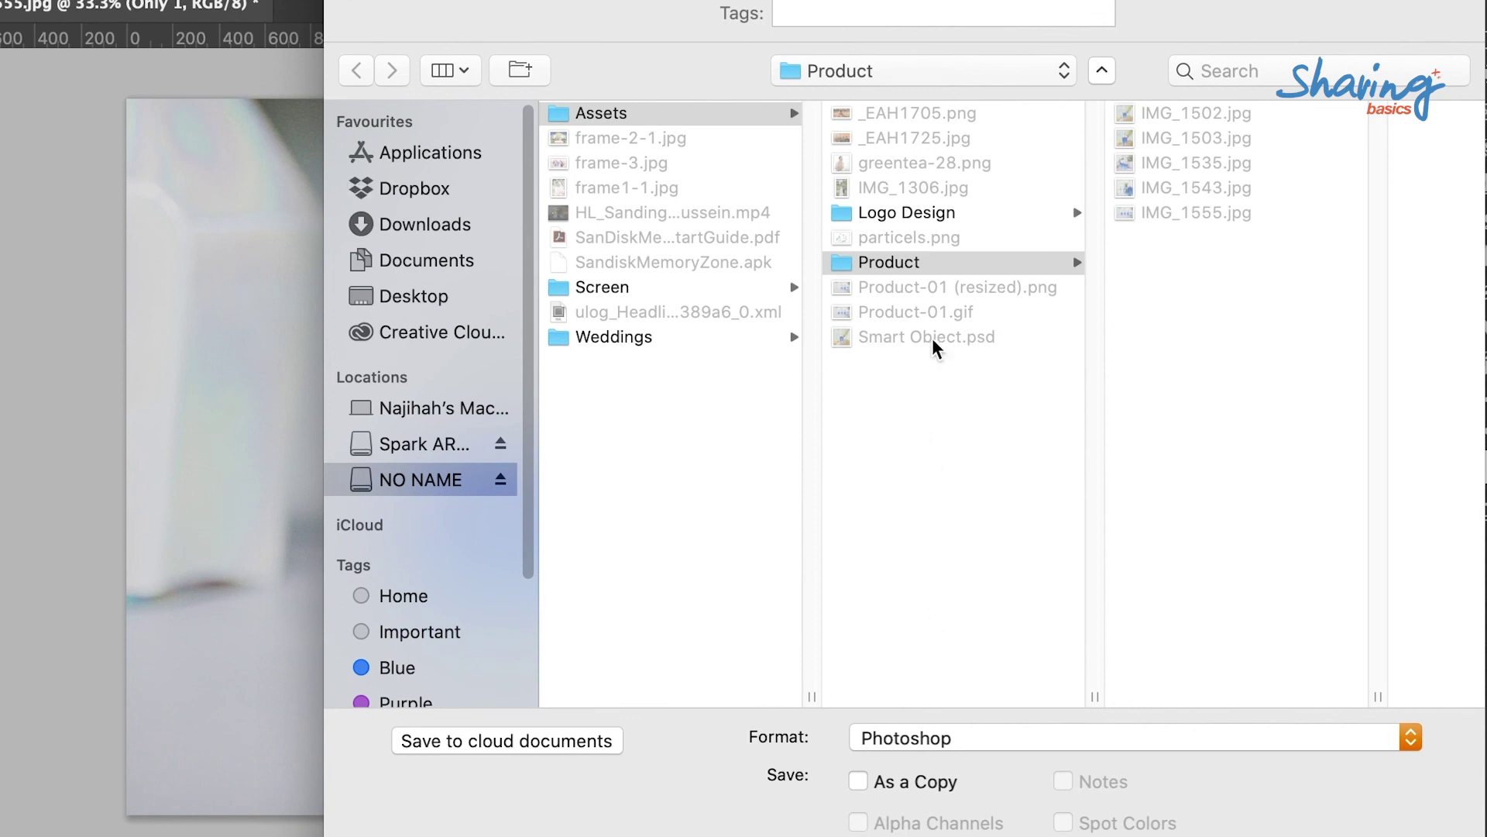
pyautogui.click(1009, 738)
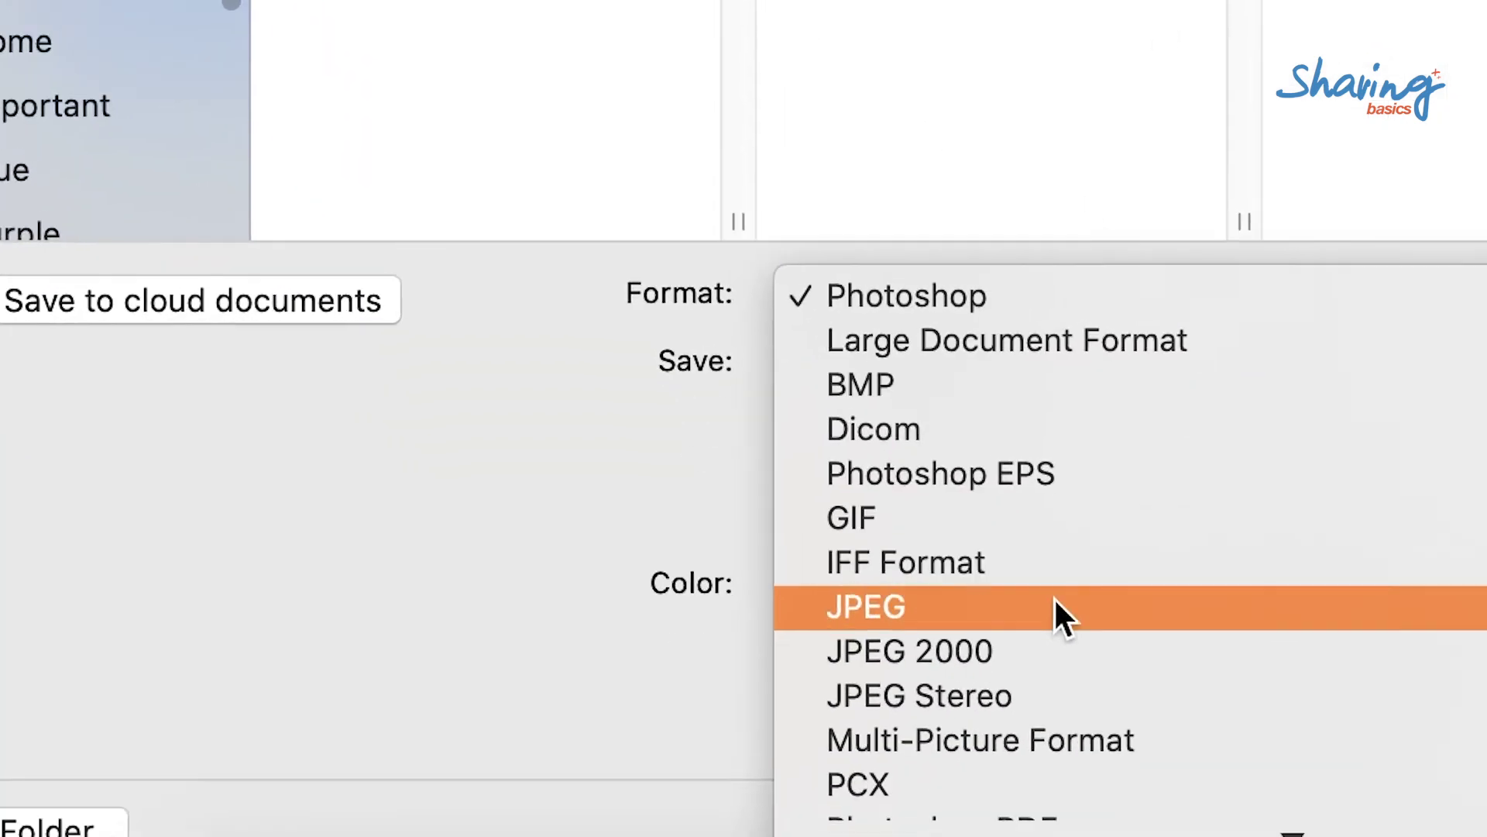
pyautogui.scroll(-4, 1023, 825)
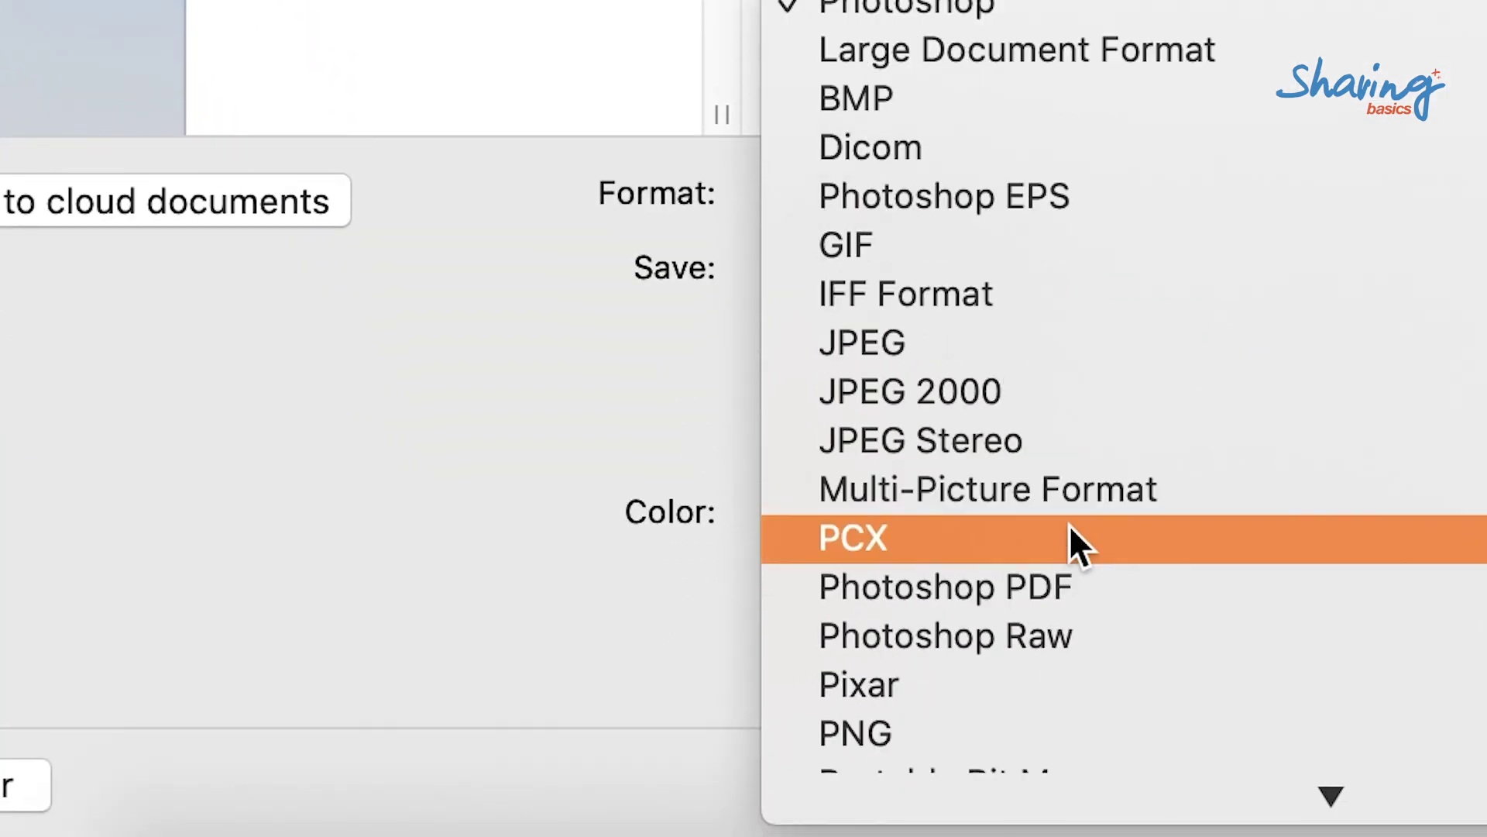
pyautogui.click(1044, 247)
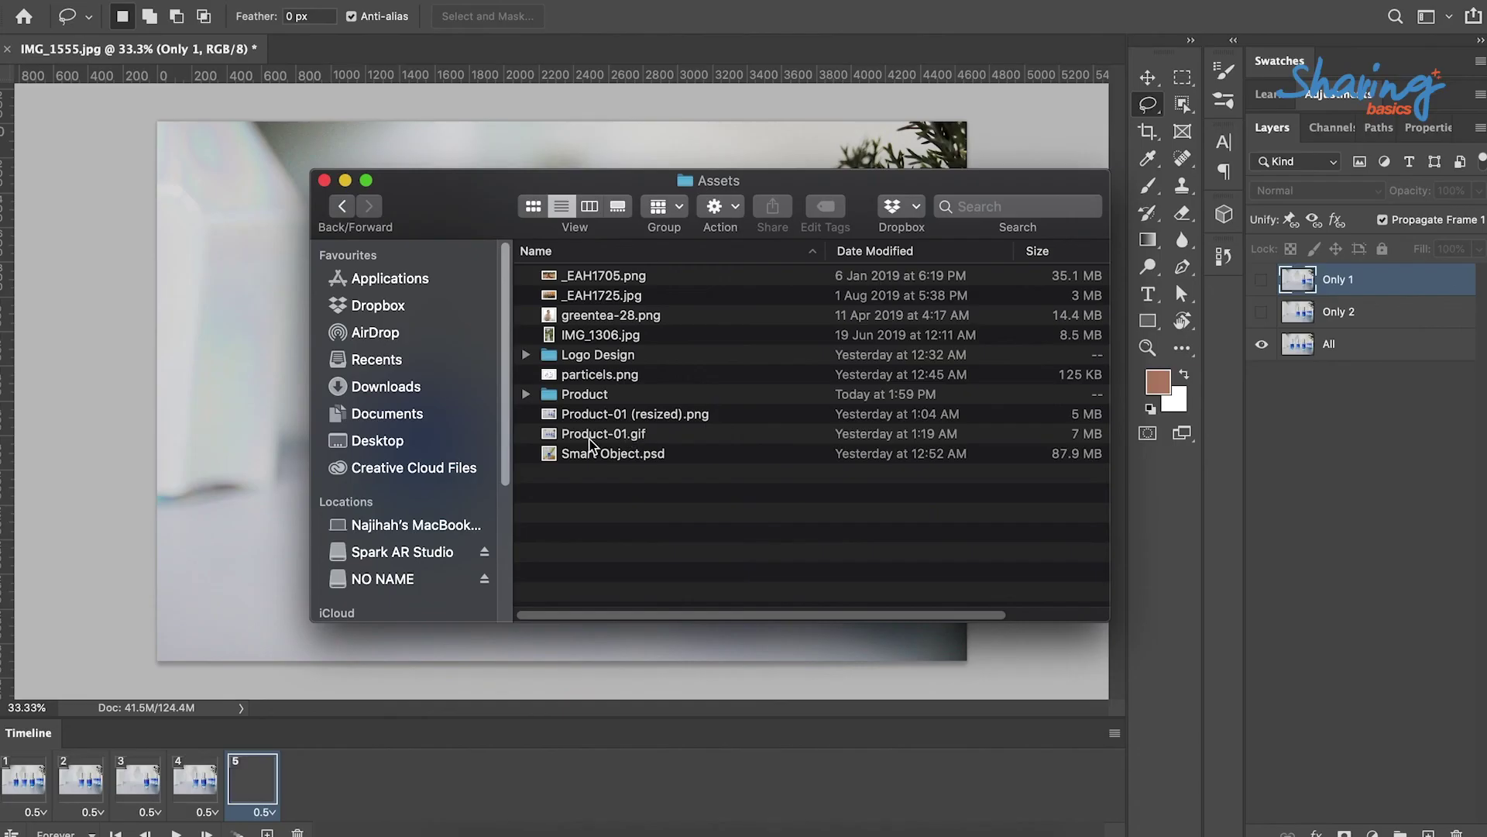
# In Finder's Assets folder, select Product-01.gif and preview its looping animation.
pyautogui.click(719, 433)
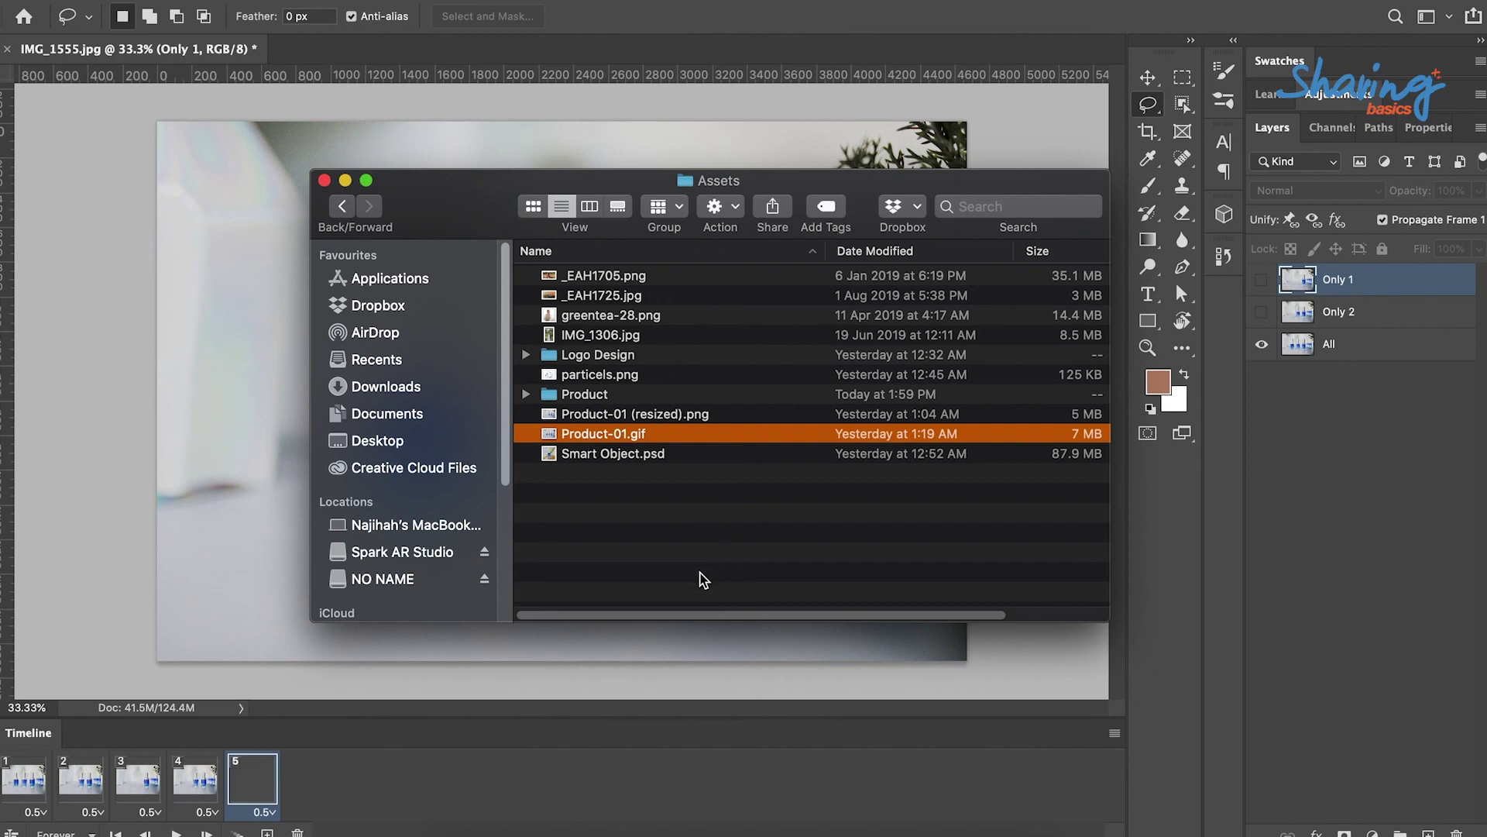
pyautogui.press('space')
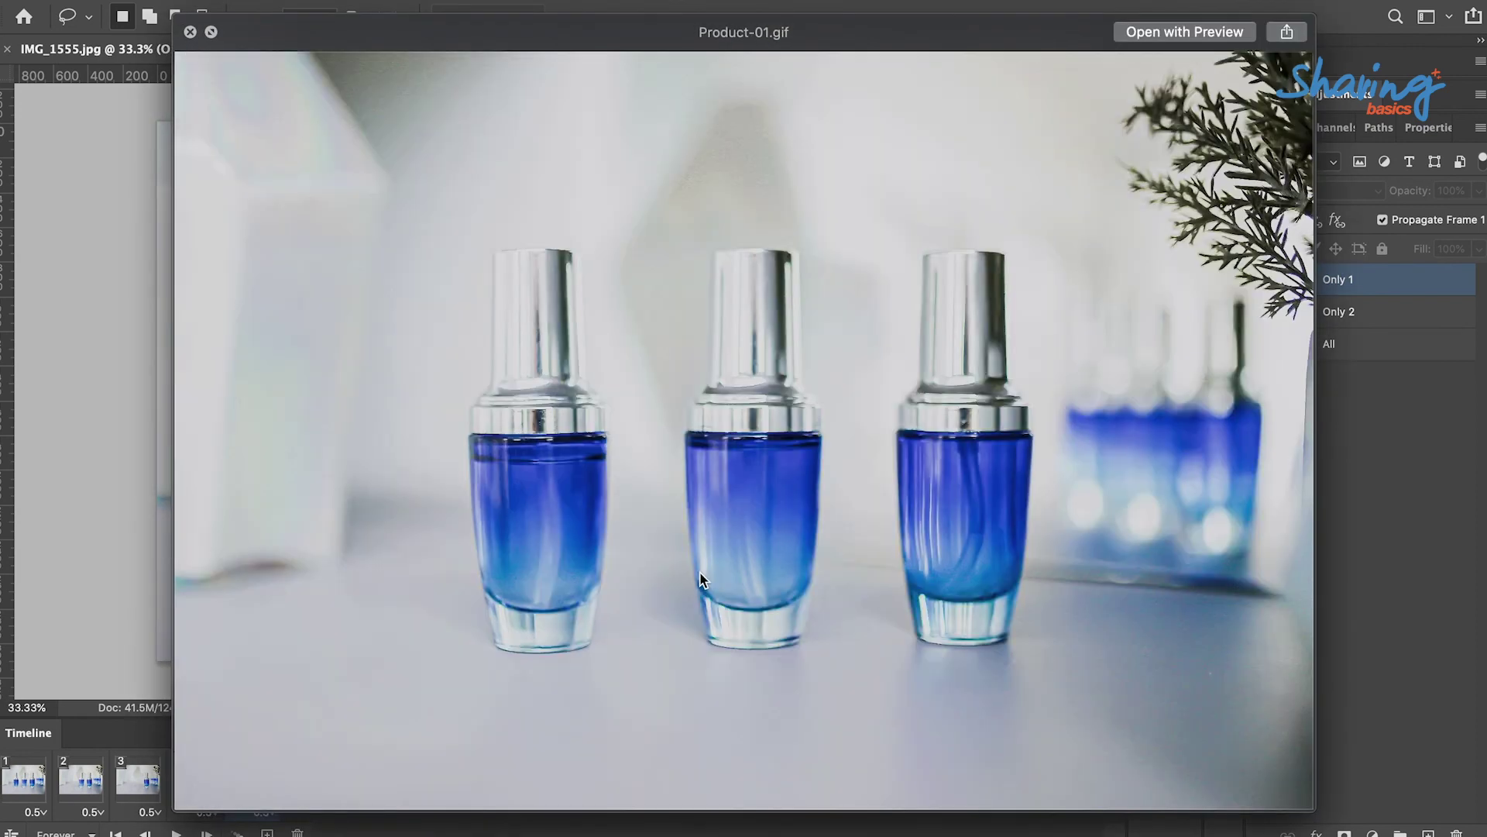